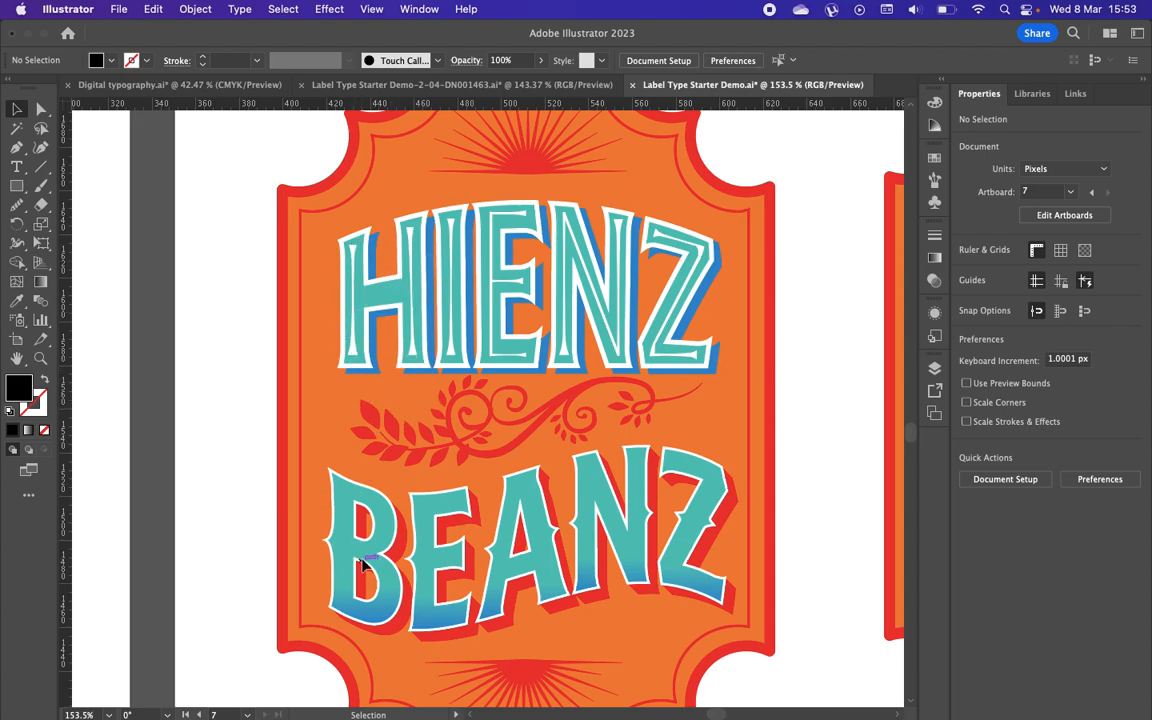
Step: Examine the colored HIENZ BEANZ label's lettering up close and compare it with the black warped lettering drafts
scroll(363, 565, "down", 3)
scroll(489, 504, "up", 10)
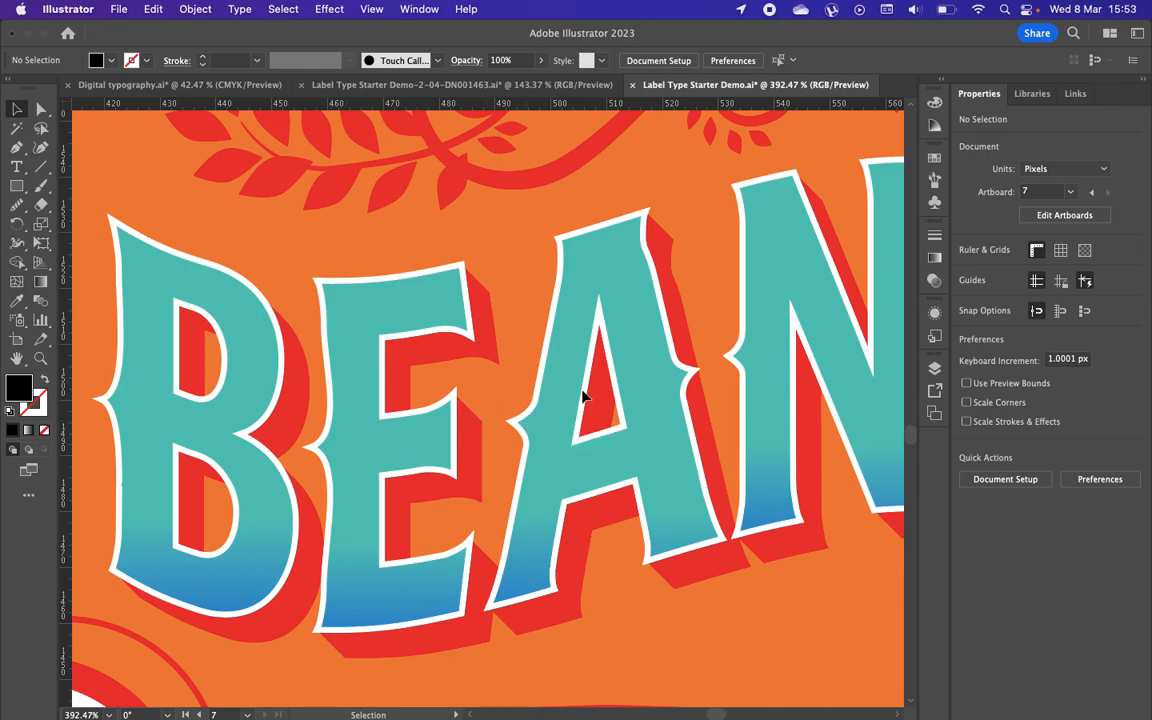
scroll(700, 365, "down", 6)
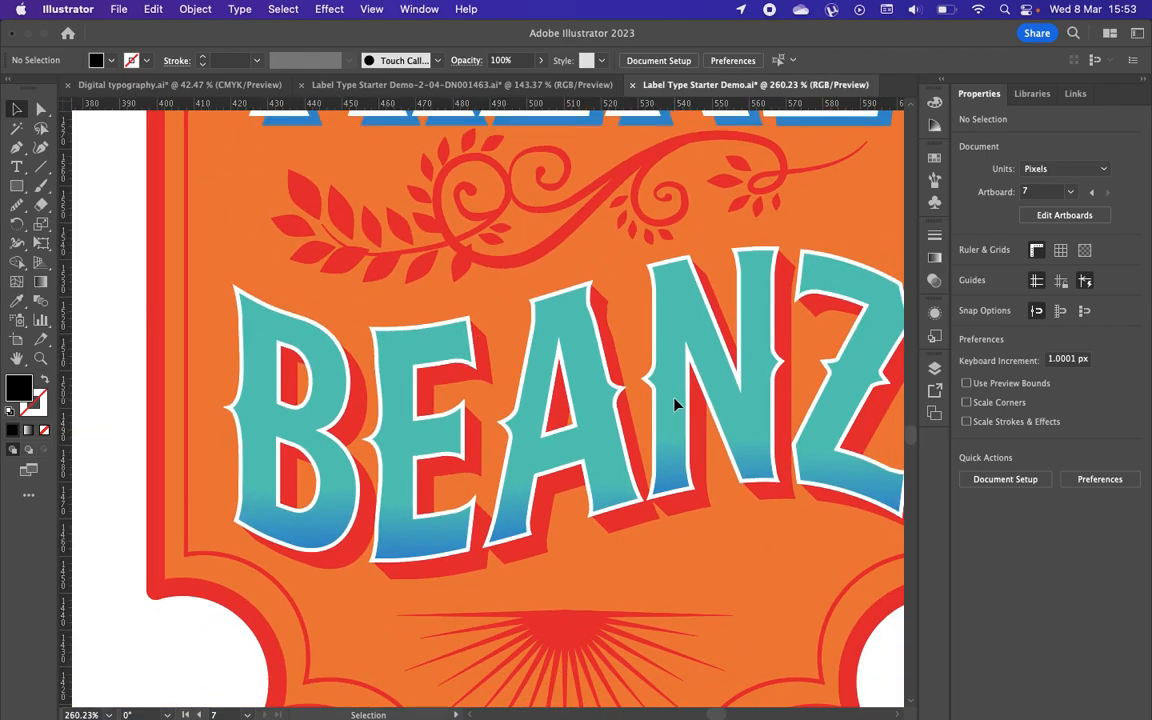
scroll(675, 404, "down", 4)
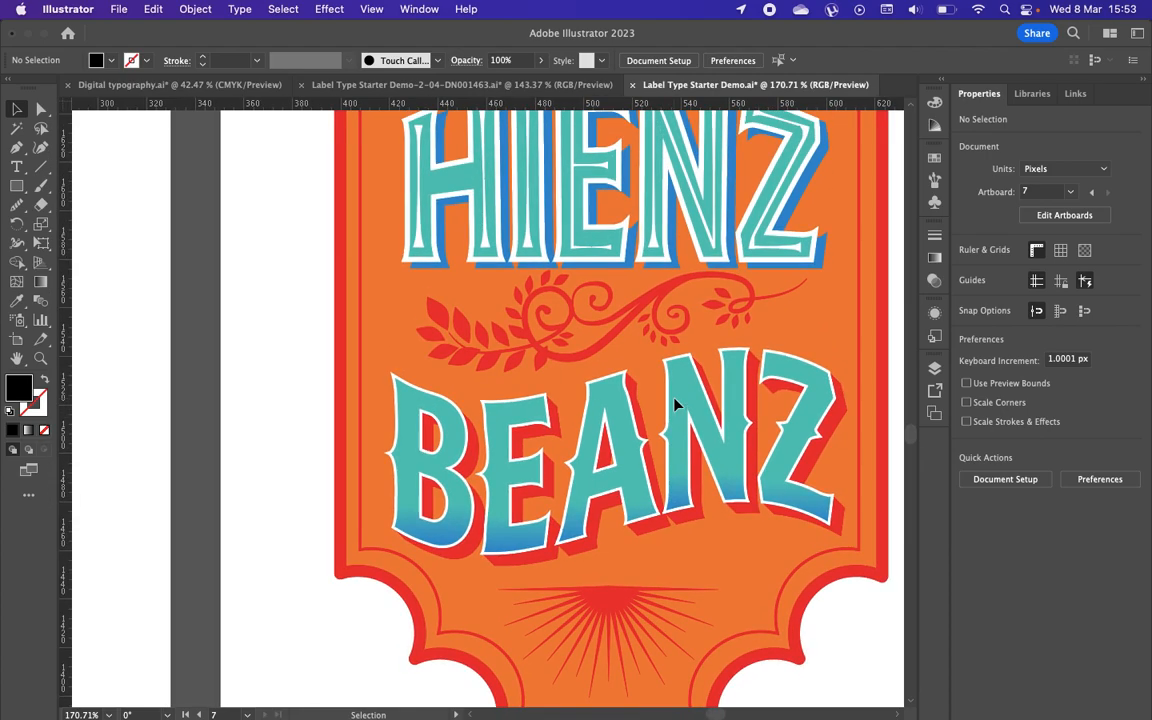
scroll(675, 404, "left", 10)
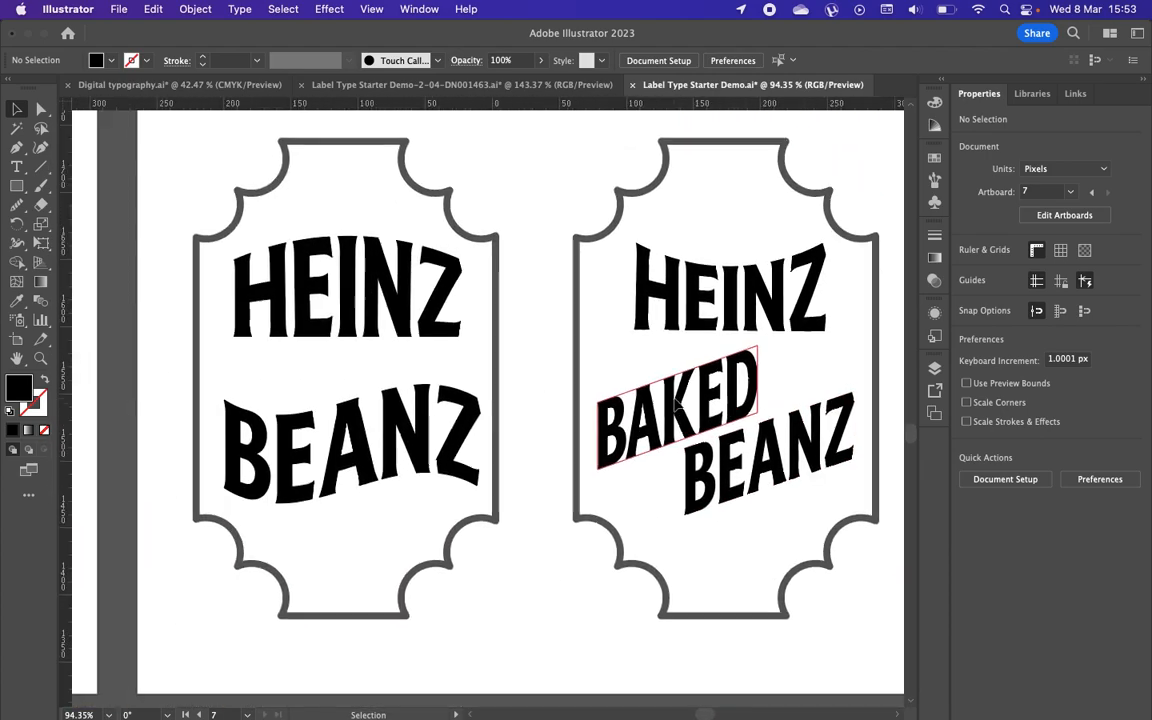
scroll(676, 405, "up", 4)
scroll(676, 405, "left", 5)
scroll(676, 405, "up", 2)
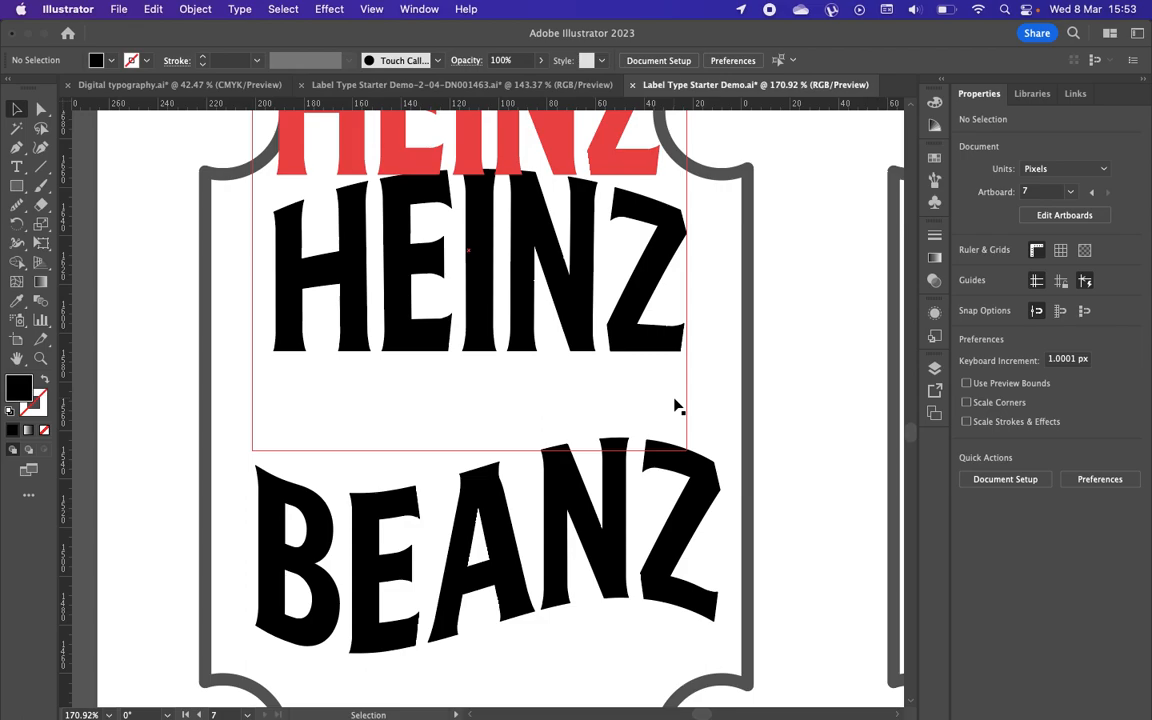
scroll(676, 405, "right", 5)
scroll(675, 404, "right", 8)
scroll(675, 404, "up", 2)
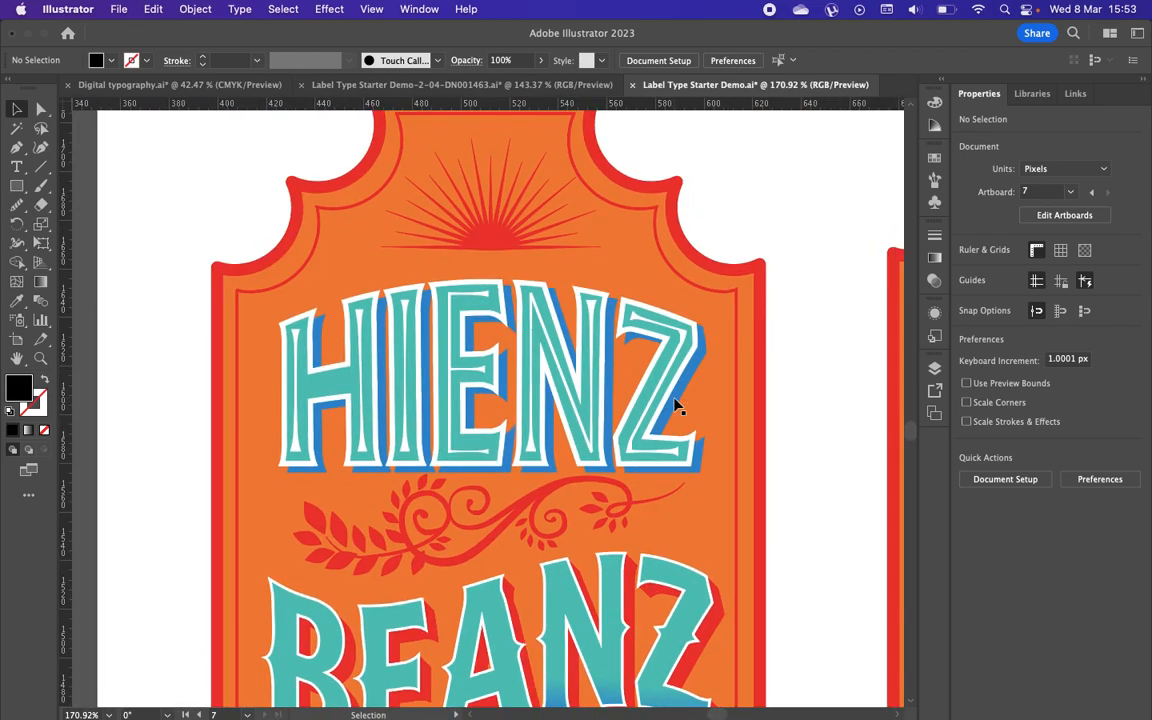
scroll(675, 404, "left", 5)
scroll(675, 404, "down", 2)
scroll(675, 404, "left", 12)
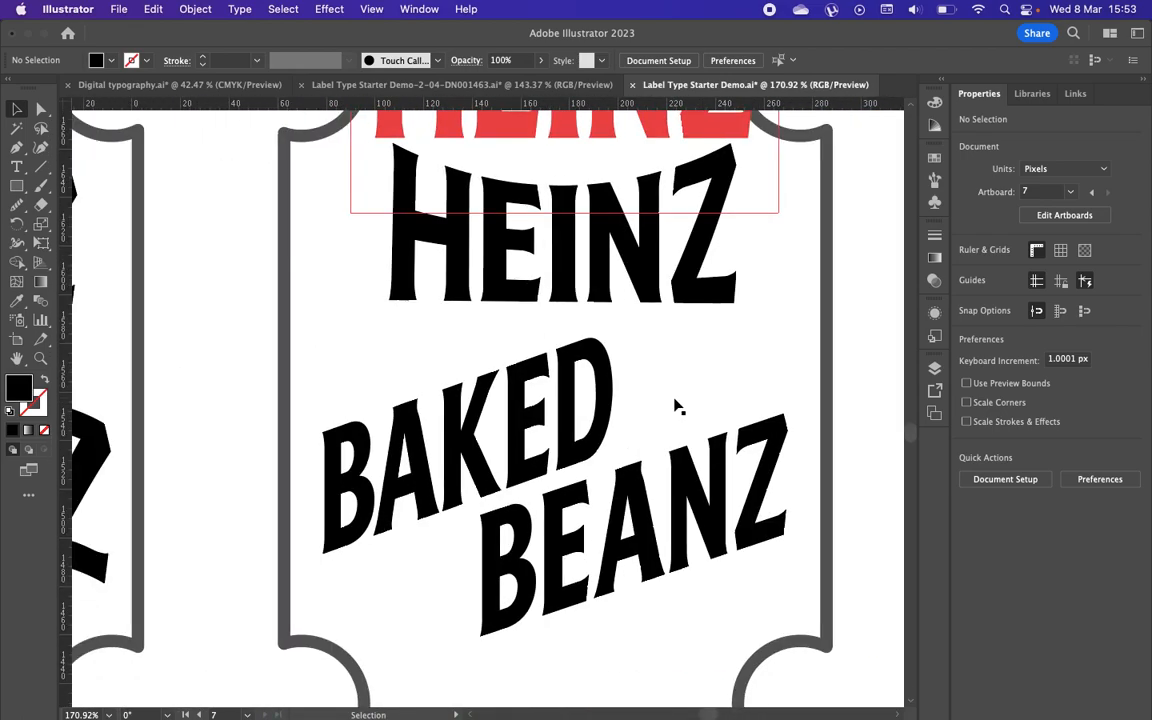
scroll(675, 404, "right", 12)
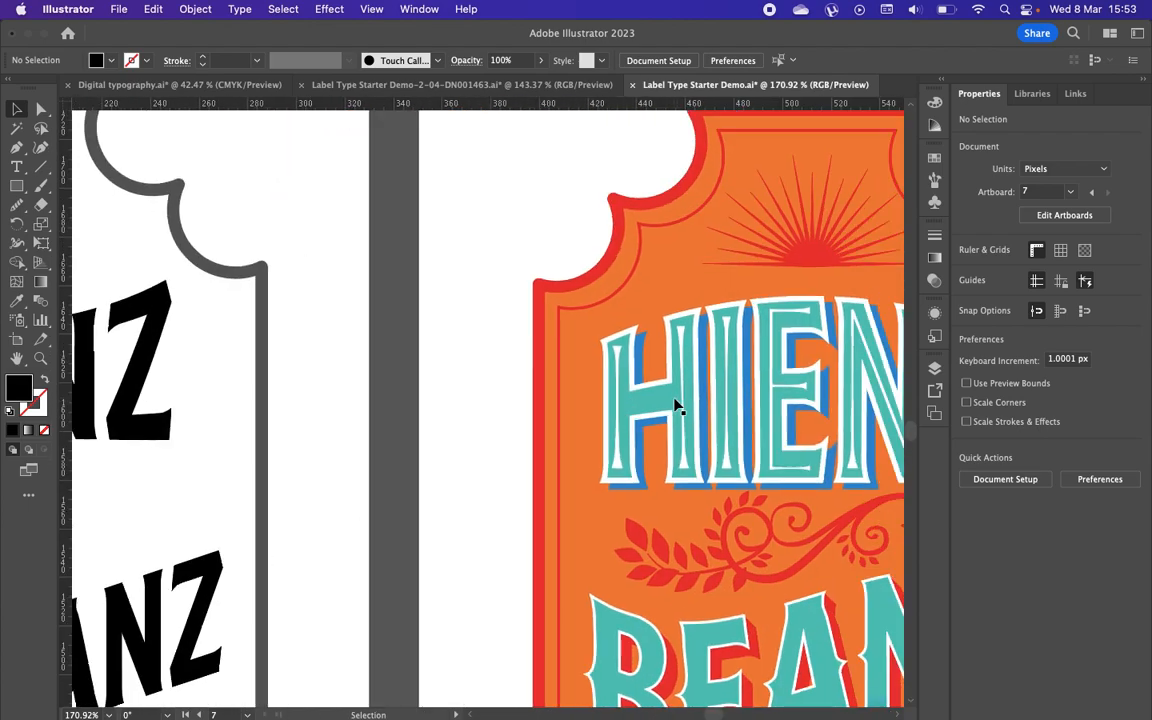
scroll(675, 404, "down", 4)
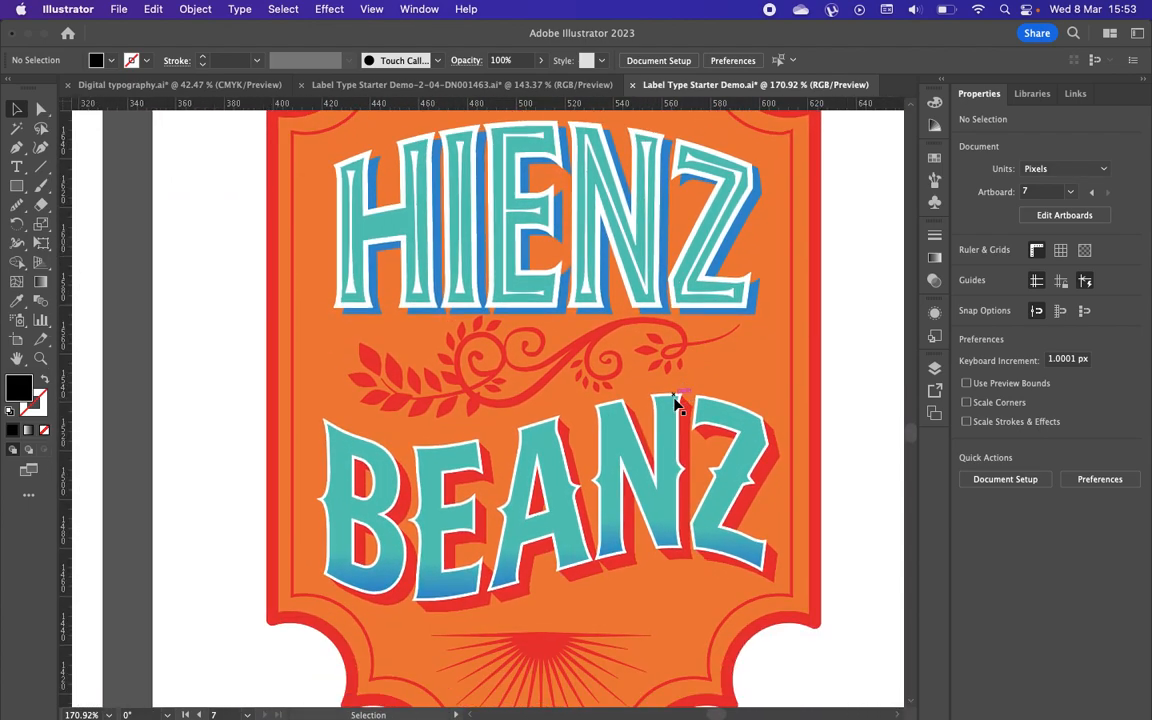
scroll(675, 404, "down", 3, "alt")
scroll(675, 404, "down", 2, "alt")
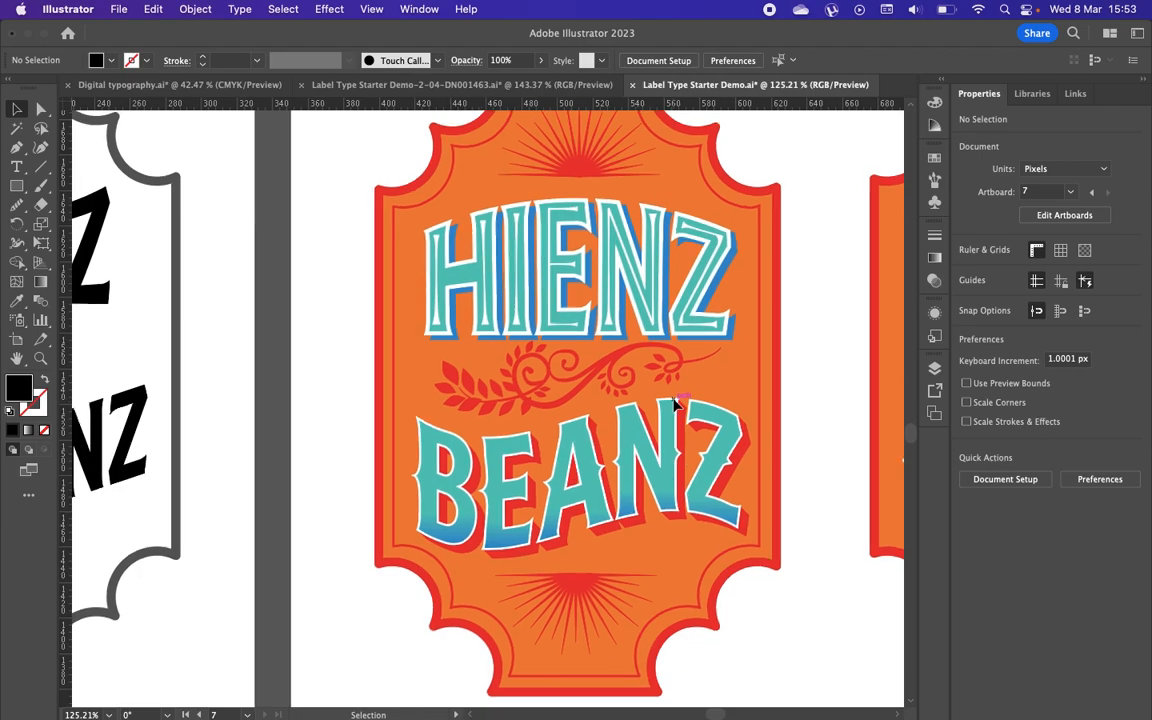
scroll(675, 404, "left", 8)
scroll(675, 404, "down", 7, "alt")
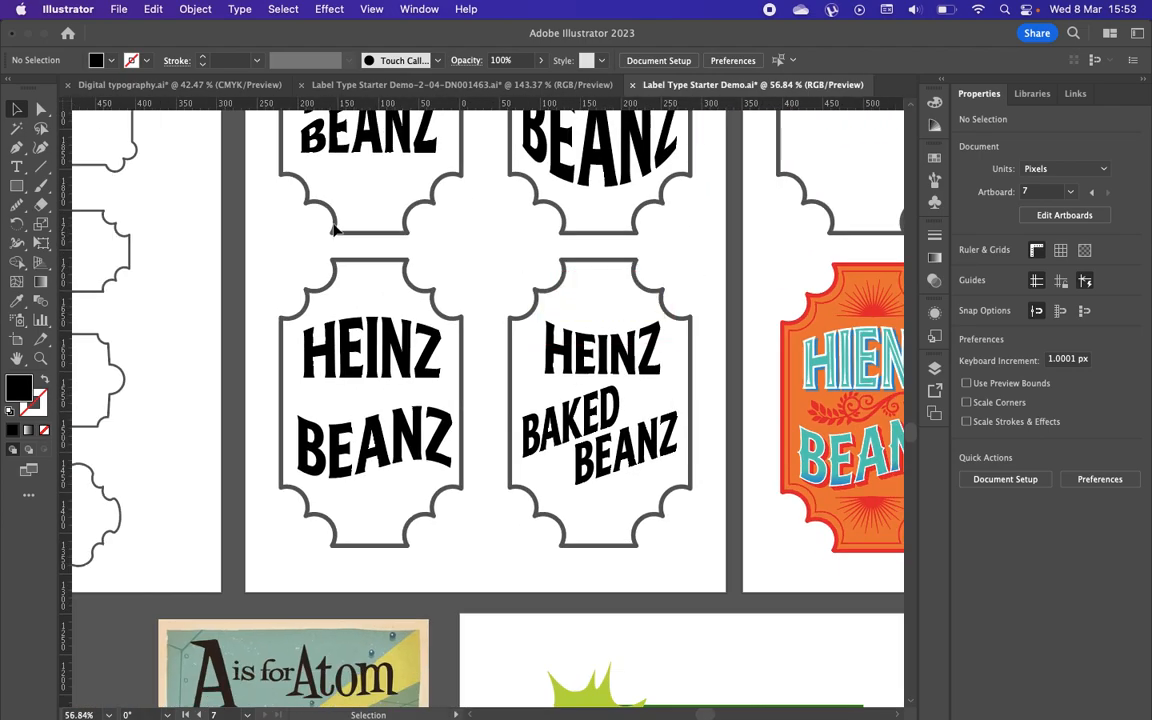
Step: Inspect the envelopes of the lower-left draft's HEINZ and of both words in the draft above it
left_click(380, 372)
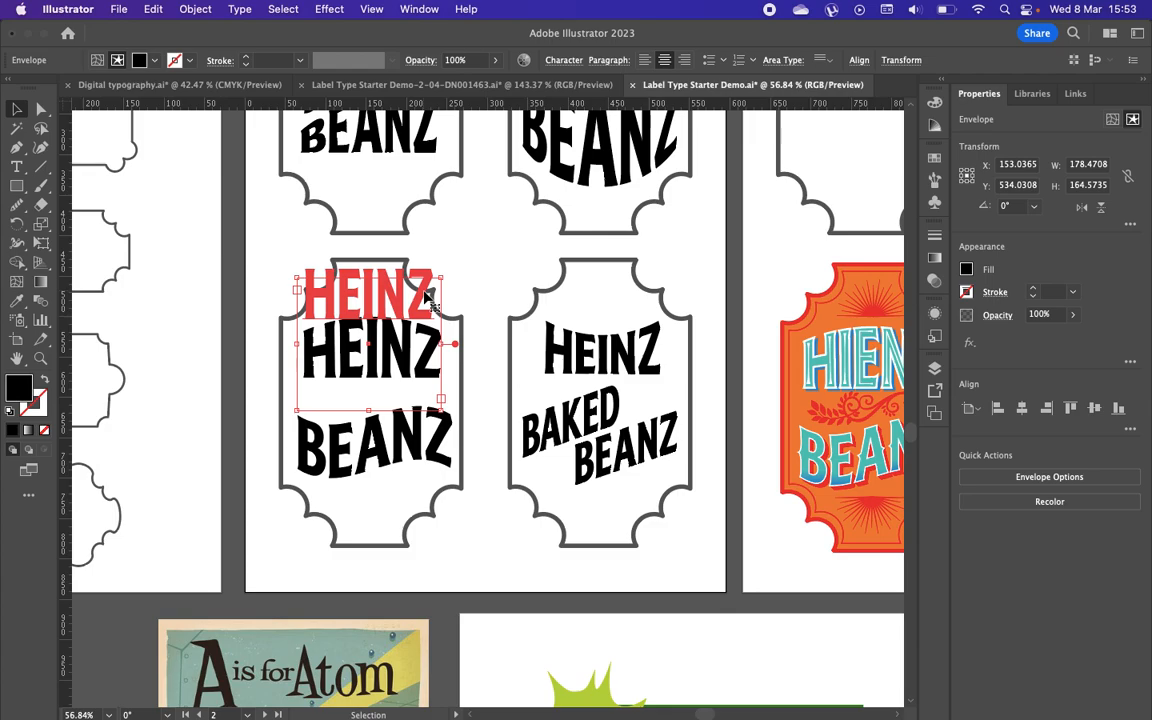
scroll(428, 406, "up", 1)
scroll(425, 405, "up", 5, "alt")
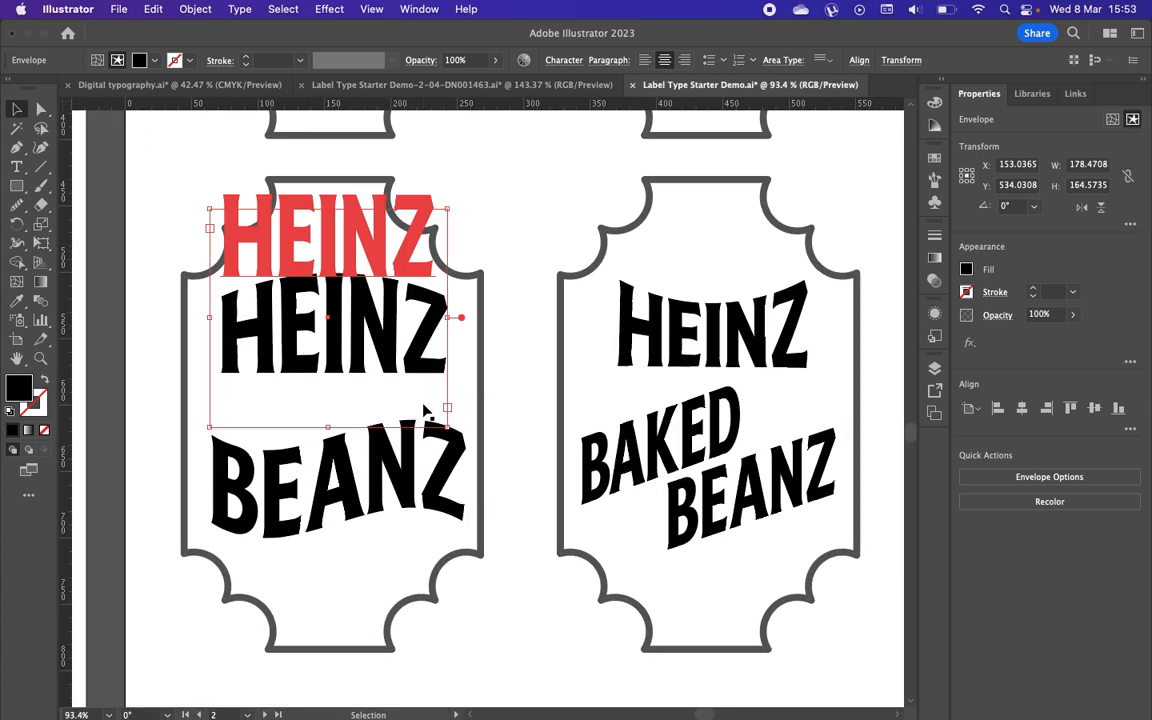
scroll(404, 391, "up", 3)
scroll(404, 391, "down", 8, "alt")
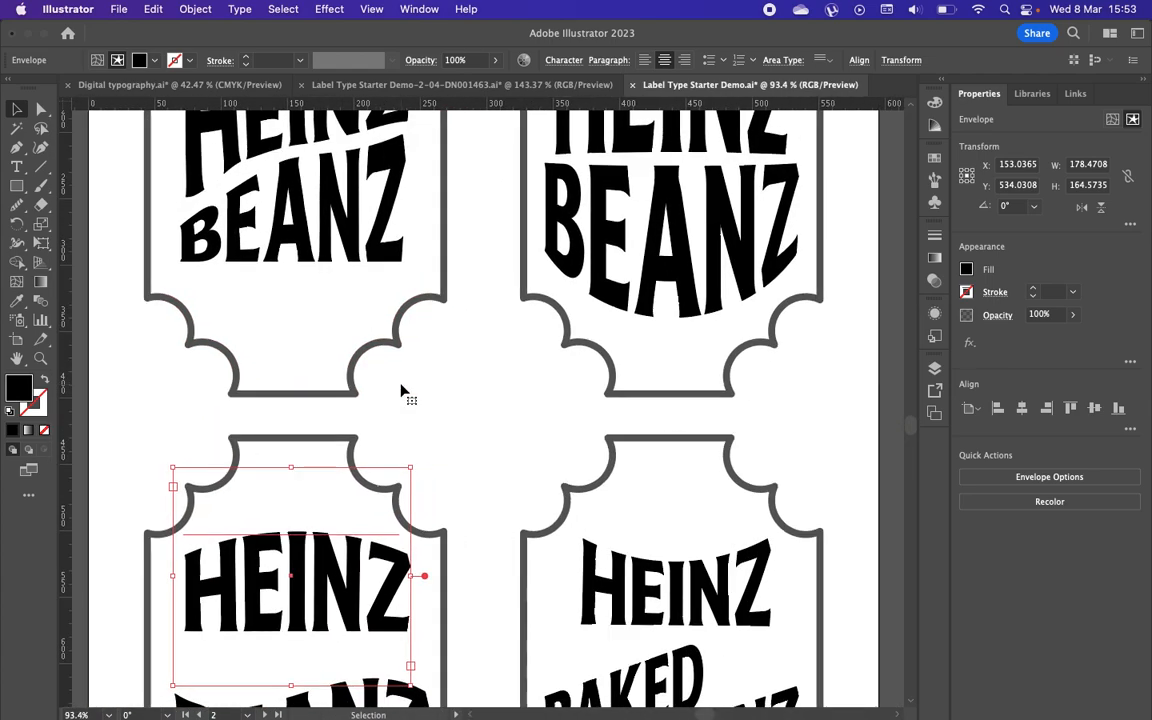
scroll(305, 330, "up", 6, "alt")
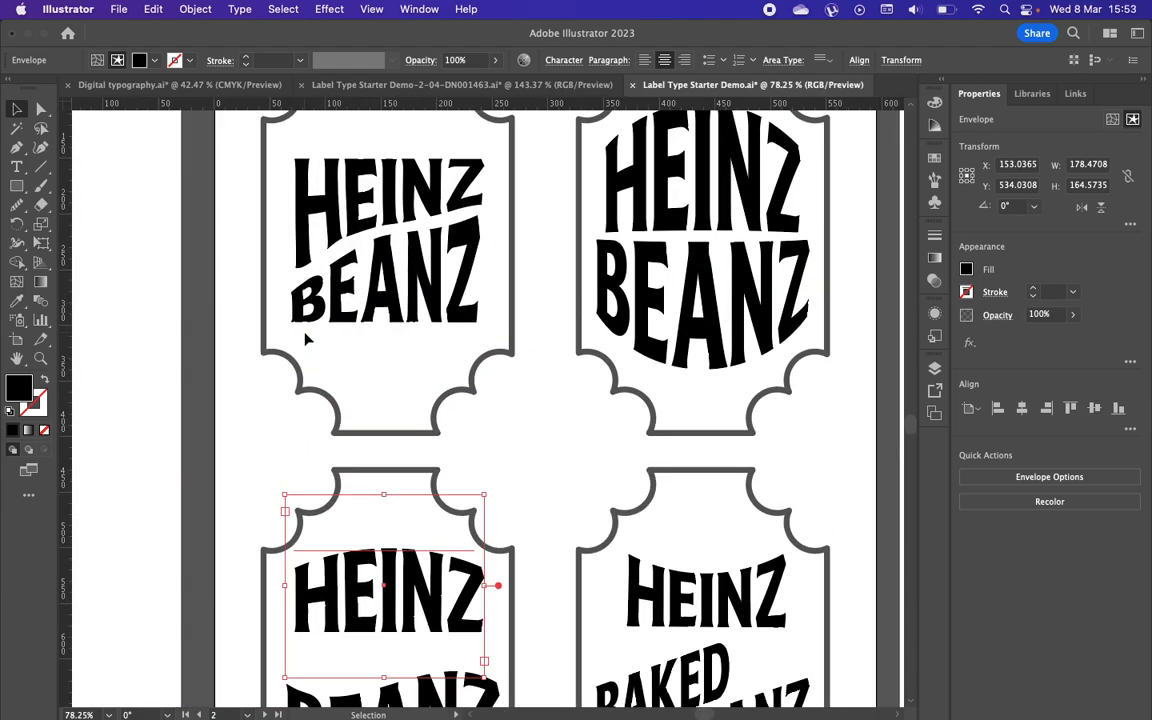
scroll(324, 252, "up", 3)
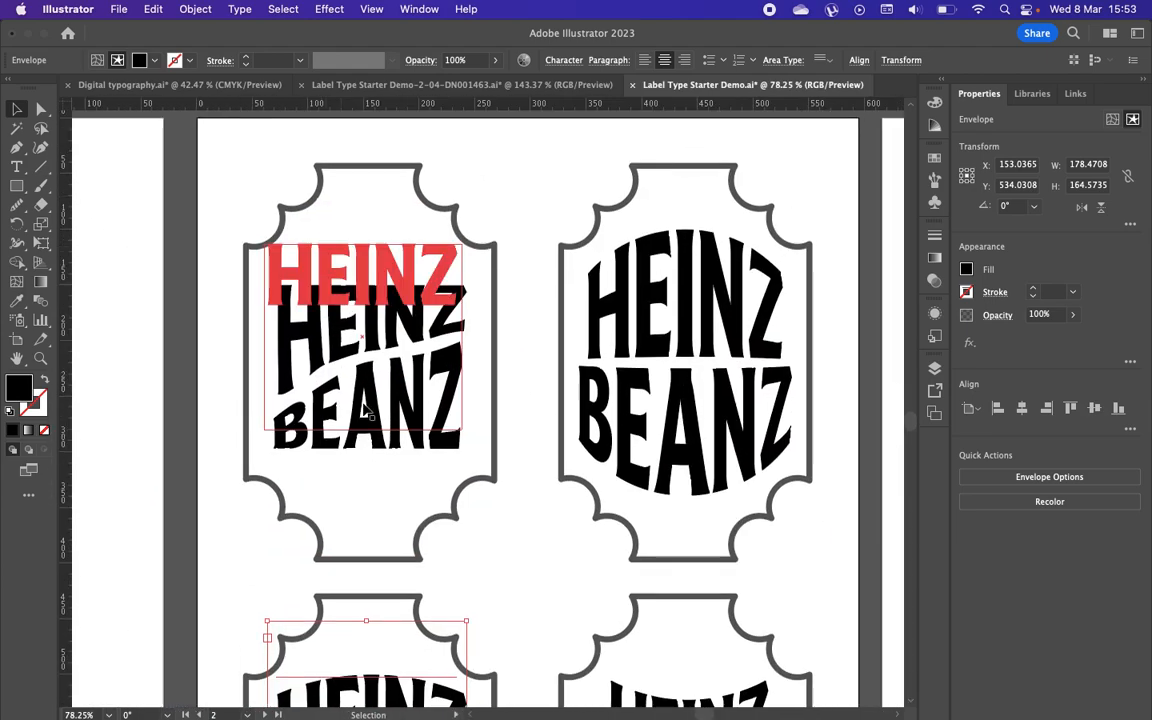
left_click(367, 293)
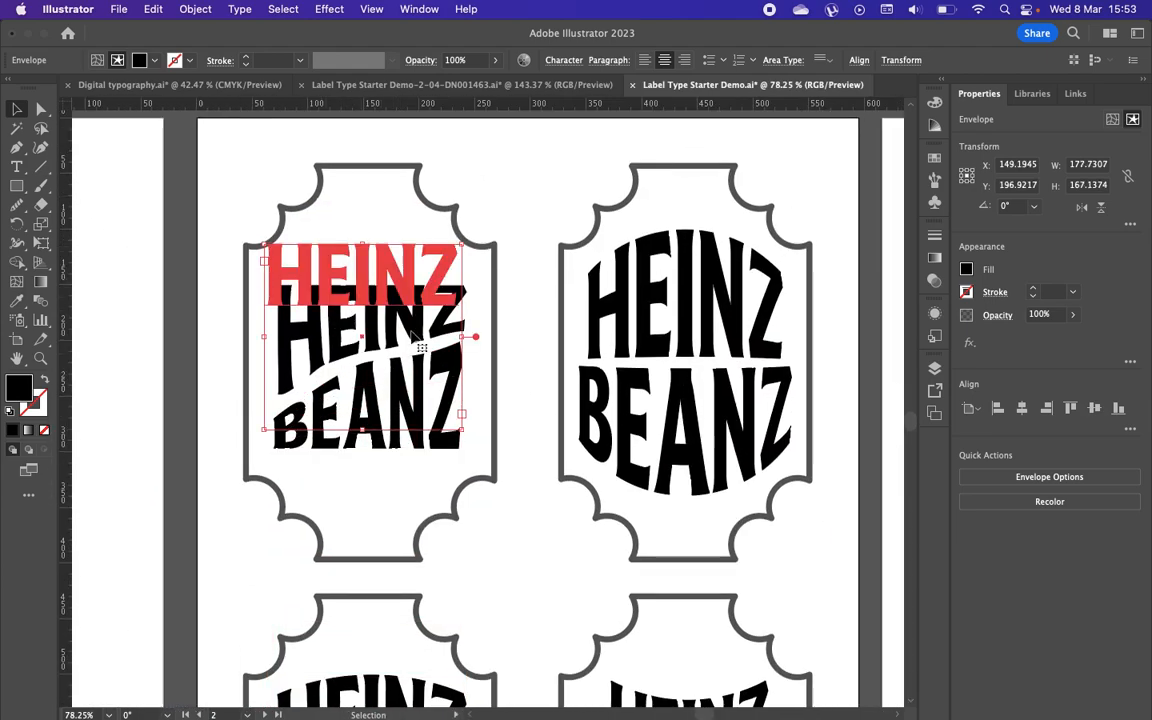
left_click(390, 437)
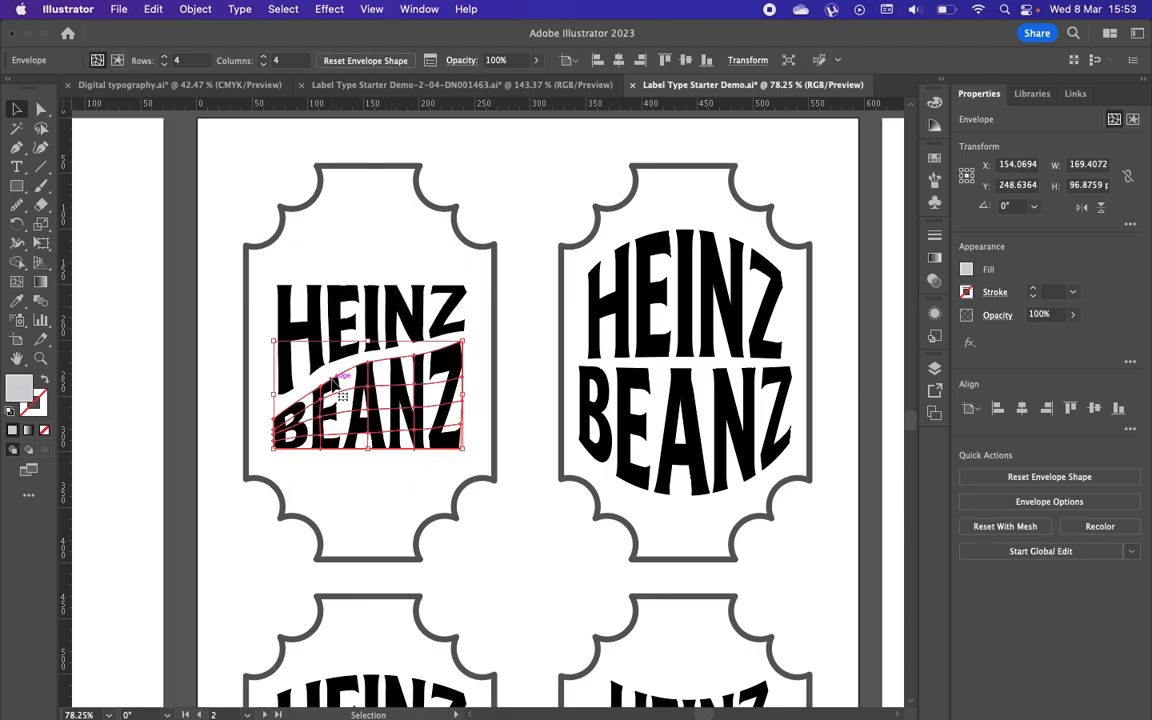
Step: Inspect the envelopes of the bulging HEINZ BEANZ draft and the wavy BEANZ, comparing them with the colored label
scroll(333, 385, "up", 4)
scroll(333, 385, "down", 5)
left_click(655, 322)
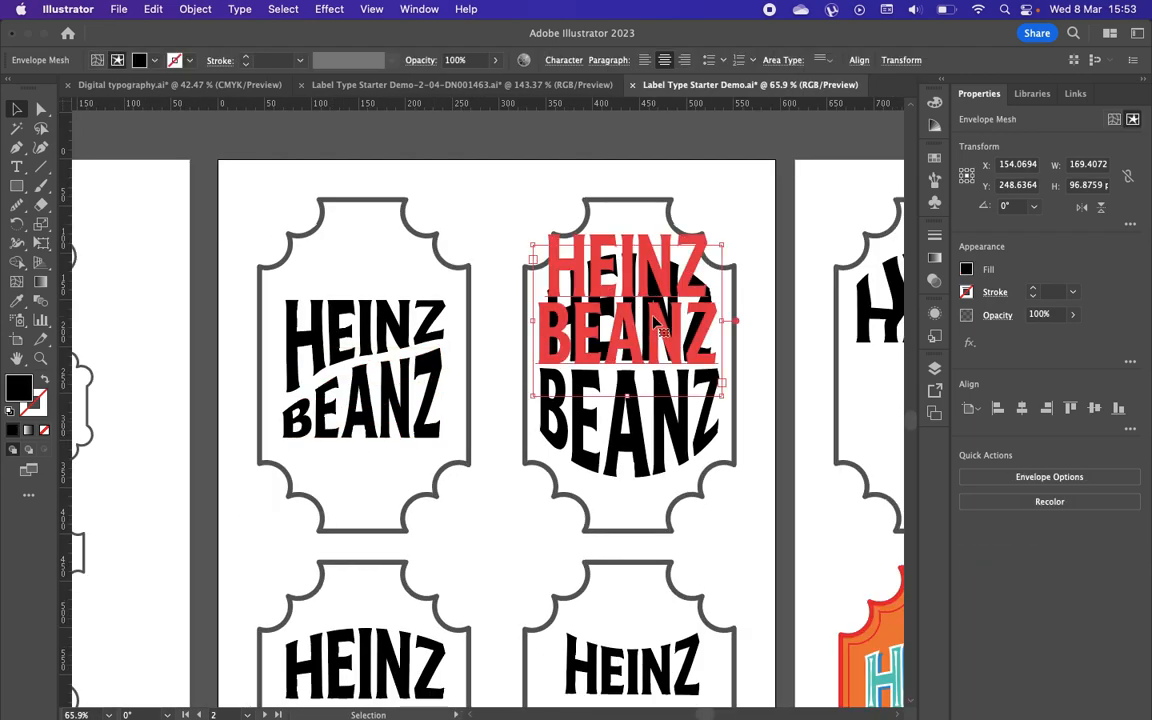
scroll(657, 324, "right", 5)
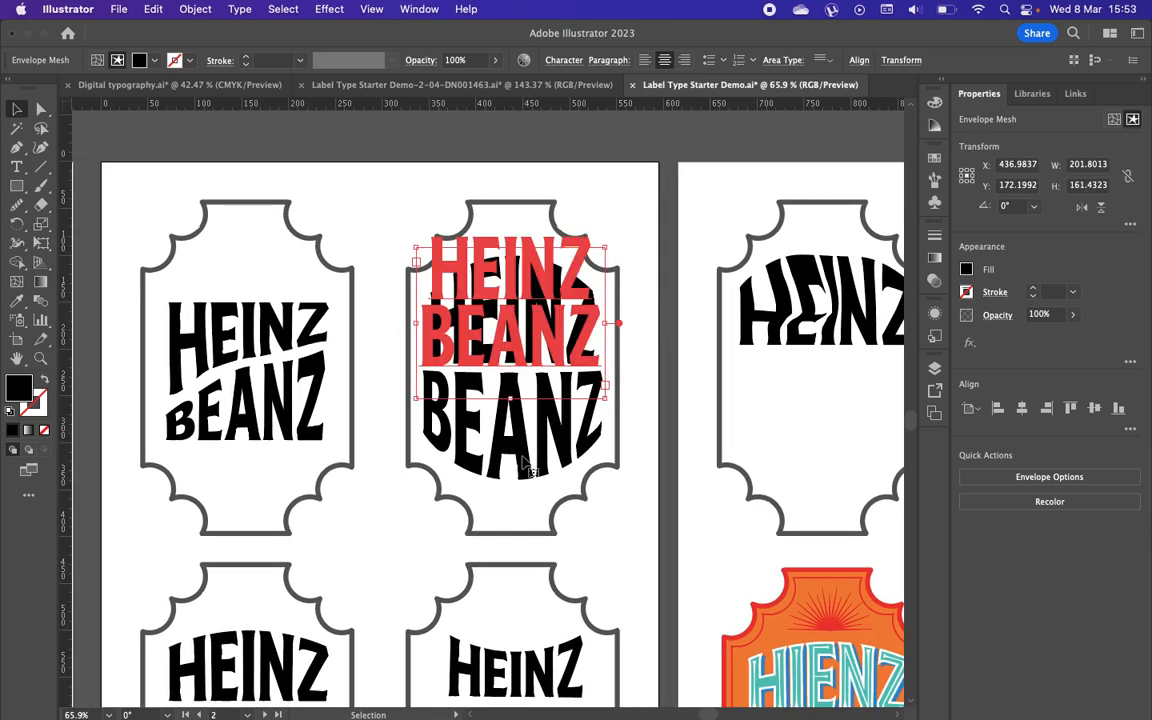
scroll(639, 502, "down", 6)
scroll(639, 502, "left", 2)
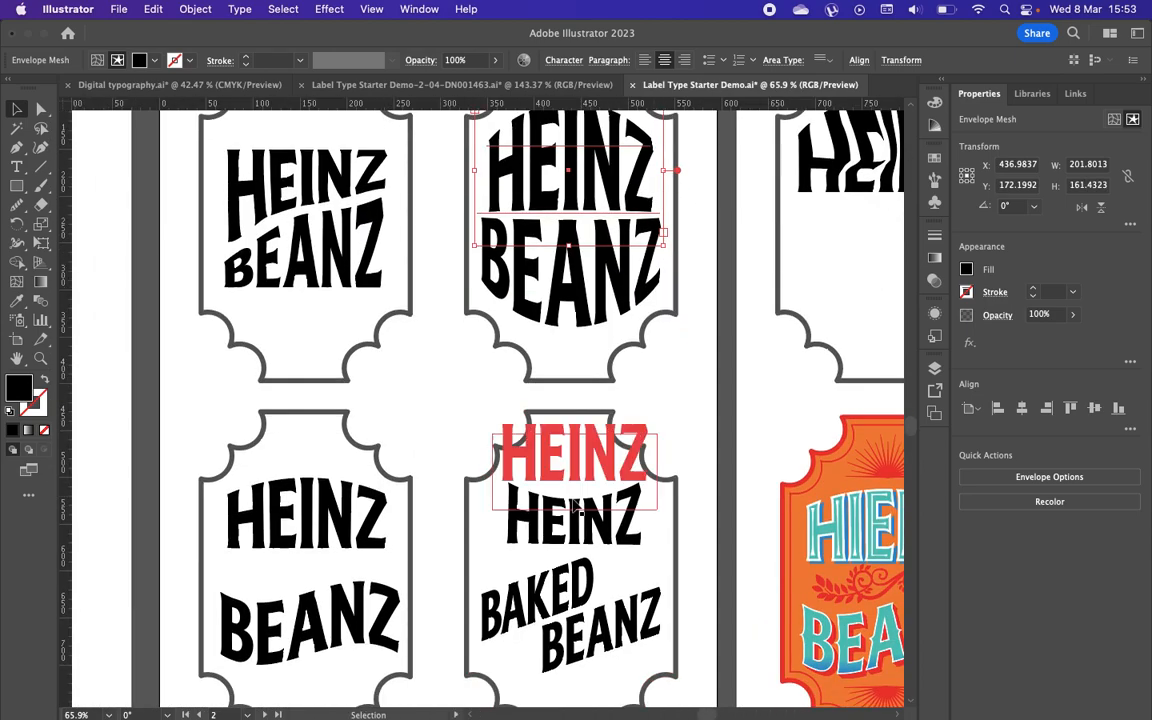
left_click(300, 618)
scroll(290, 571, "right", 8)
scroll(290, 568, "down", 2)
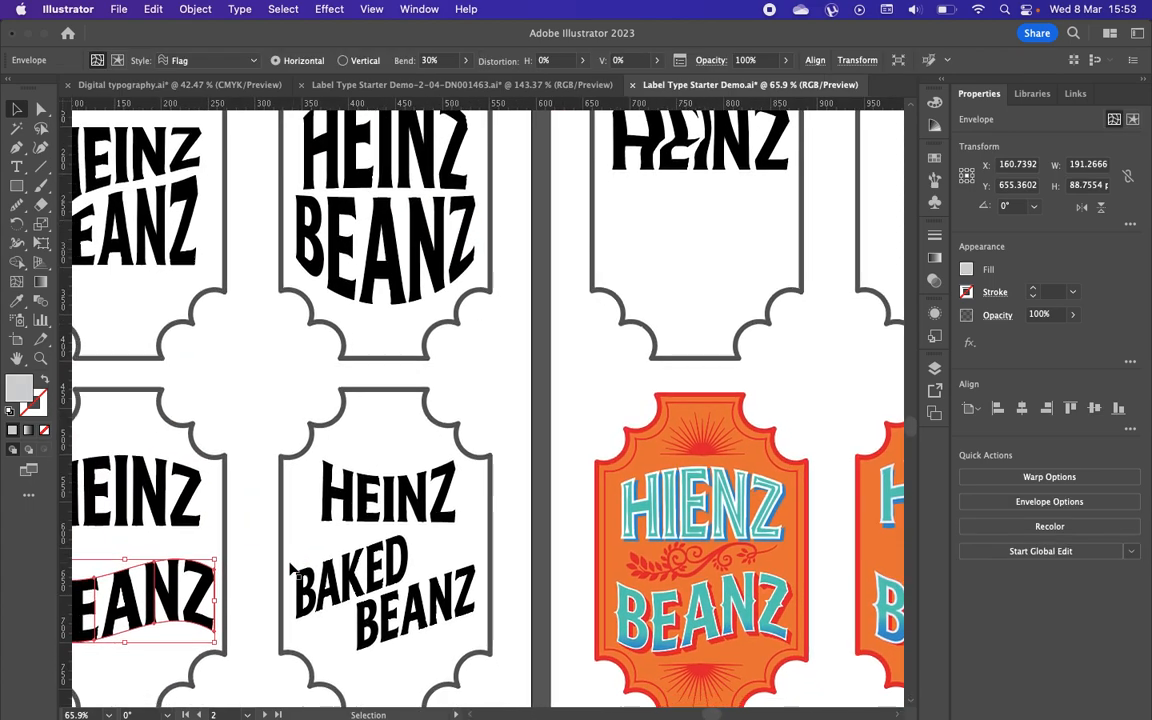
scroll(295, 562, "left", 6)
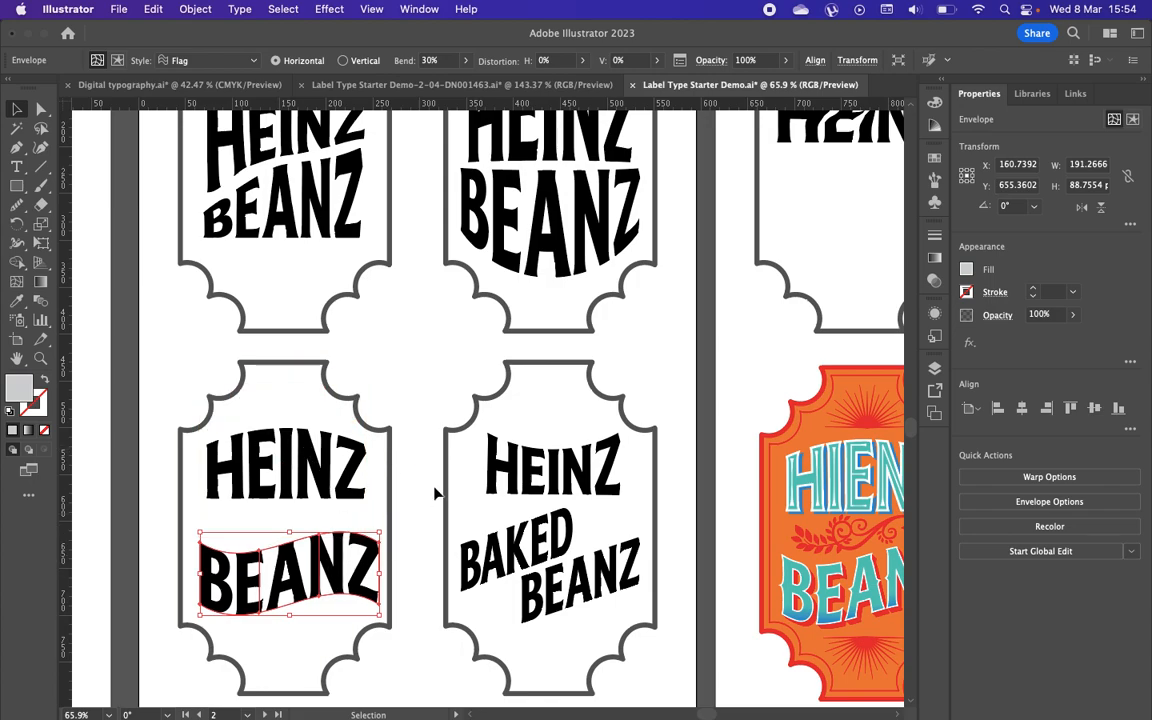
Step: Inspect the mesh-warped HEINZ in the first uncolored label on artboard 3
scroll(440, 490, "up", 2)
scroll(440, 490, "right", 2)
scroll(428, 477, "up", 2)
scroll(428, 477, "right", 18)
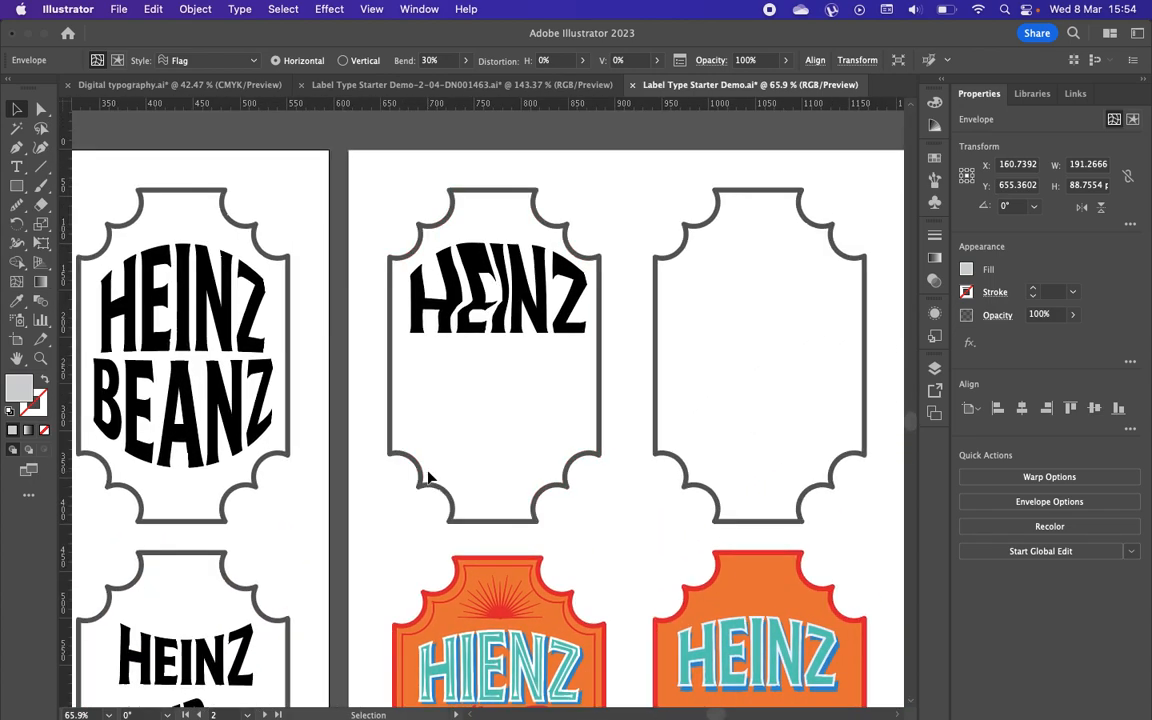
scroll(428, 477, "up", 4)
scroll(428, 477, "right", 7)
scroll(428, 477, "down", 4)
scroll(631, 404, "left", 4)
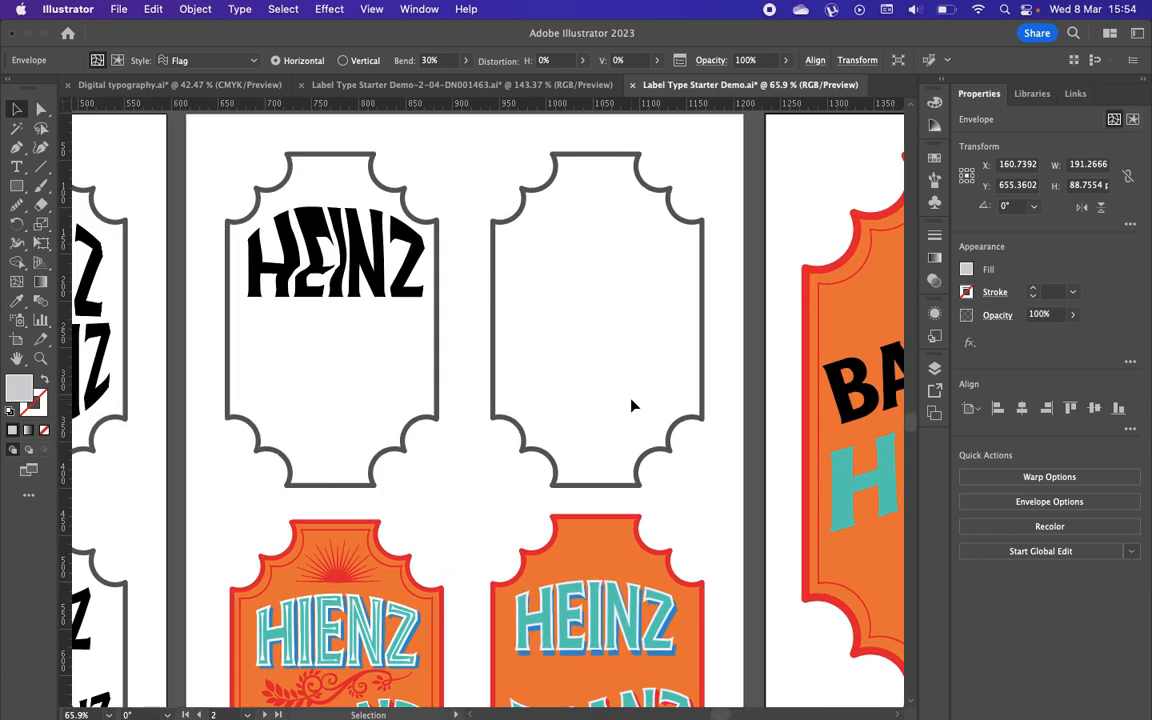
scroll(632, 405, "right", 3)
scroll(632, 405, "up", 3)
scroll(631, 404, "up", 2)
scroll(631, 404, "left", 1)
left_click(210, 294)
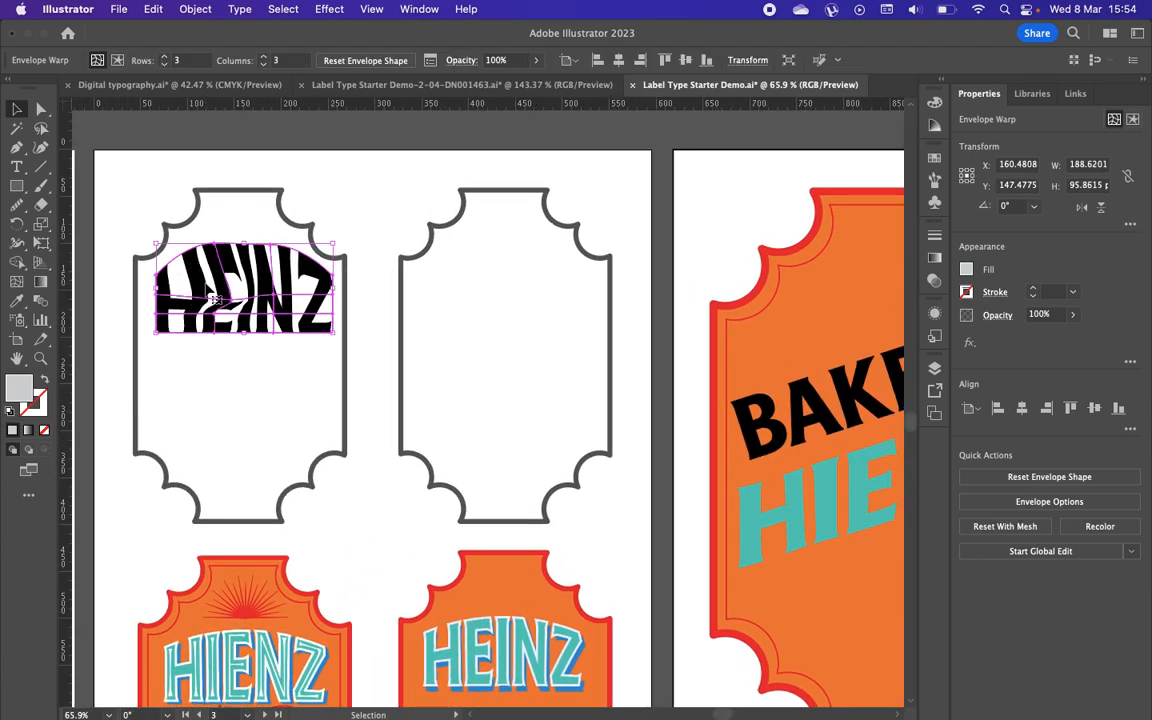
Step: Create an area text box about 199 × 125 px in the empty label on artboard 3 and enter HEINZ
left_click(18, 165)
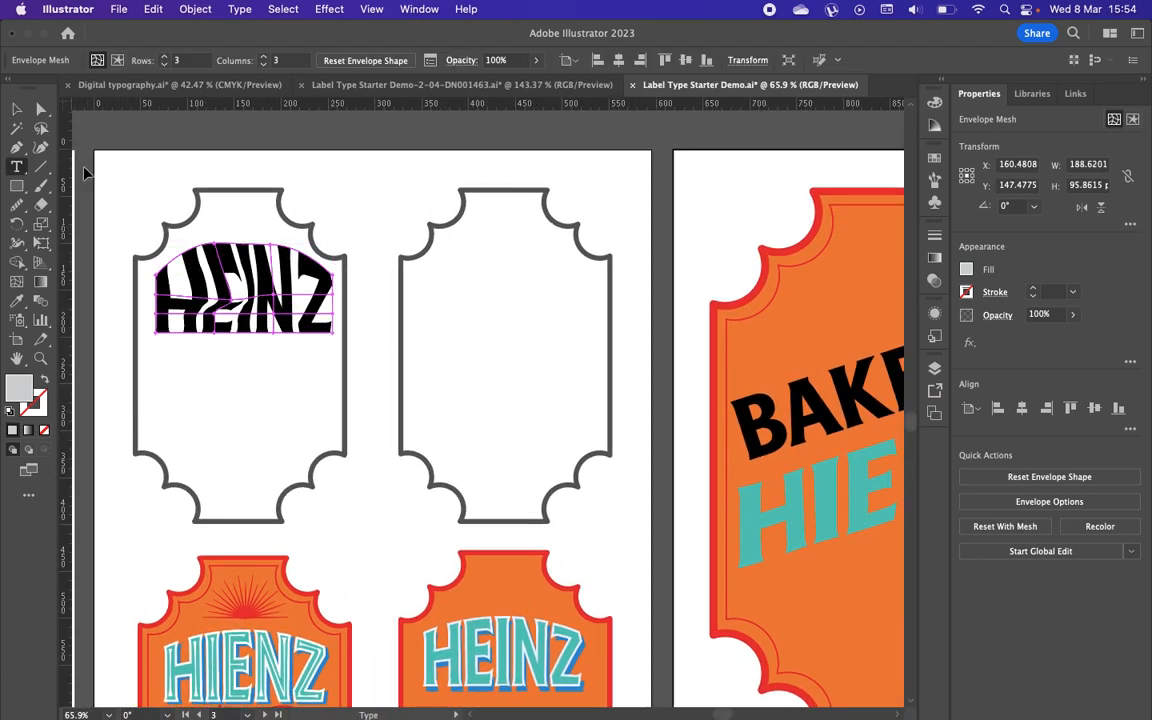
left_click_drag(432, 268, 607, 374)
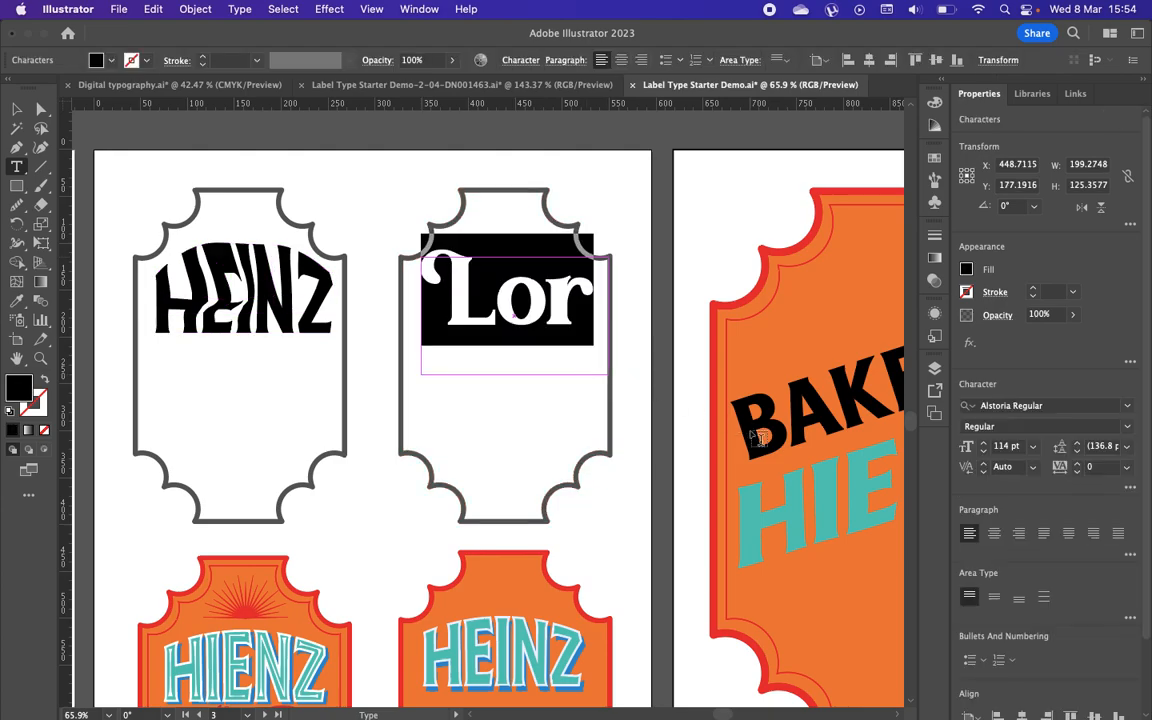
type("HE")
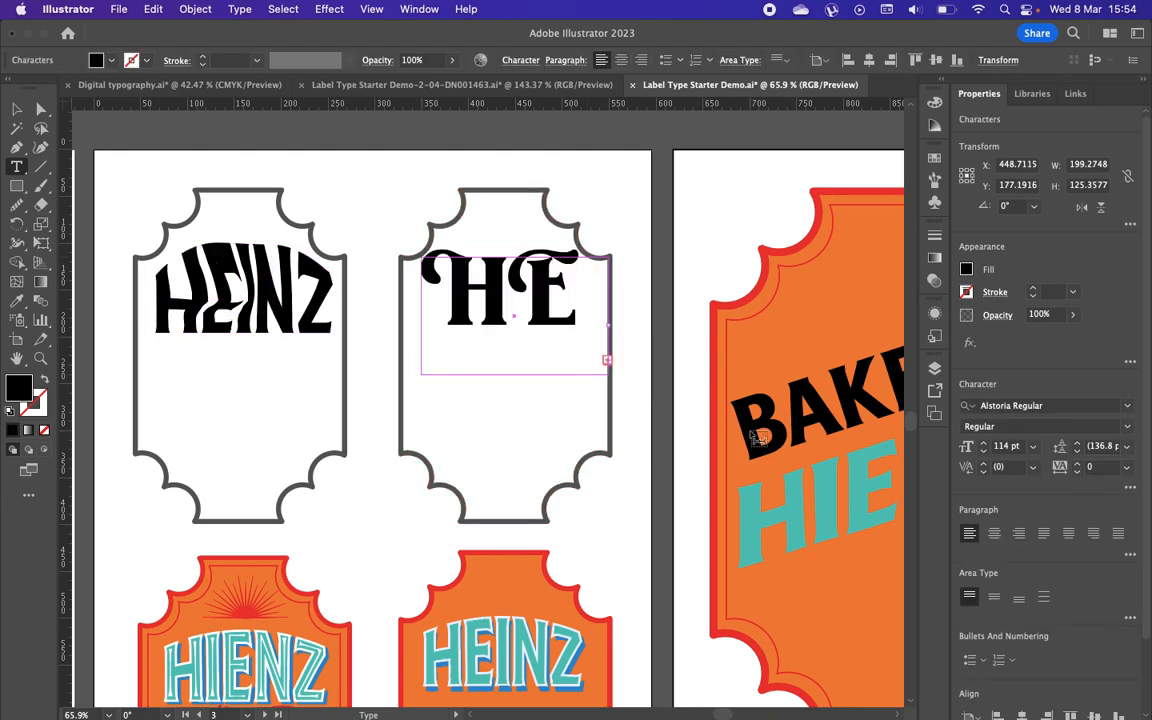
key("Escape")
key("Return")
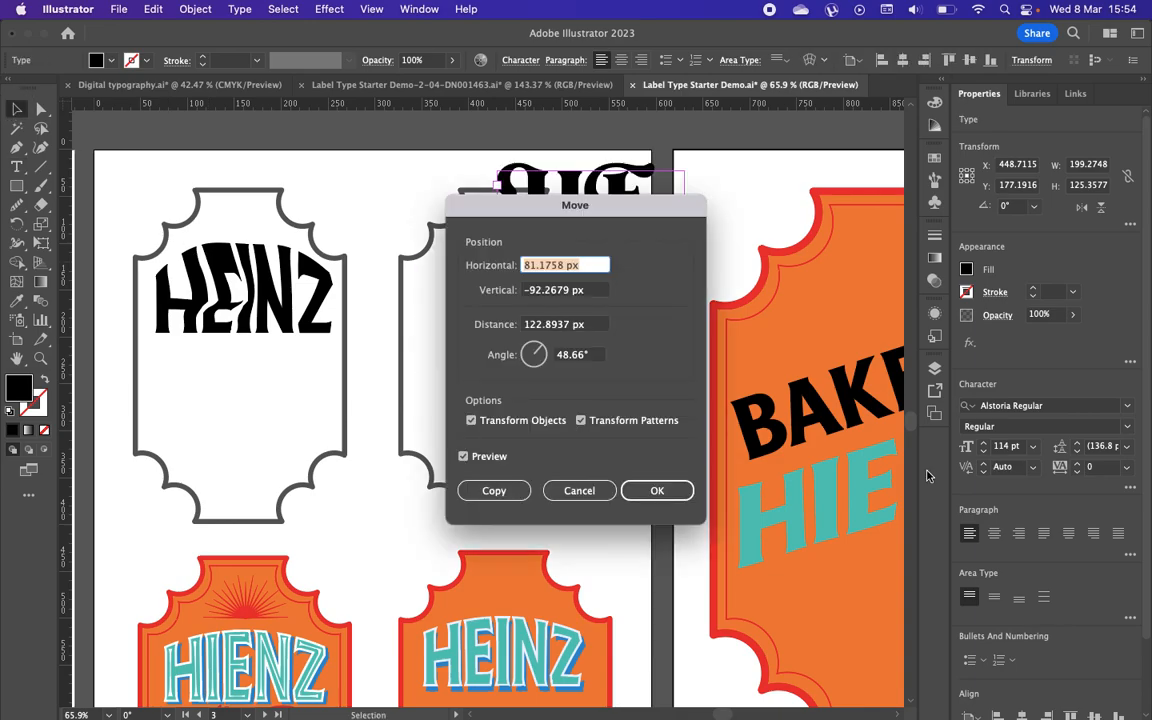
left_click(560, 492)
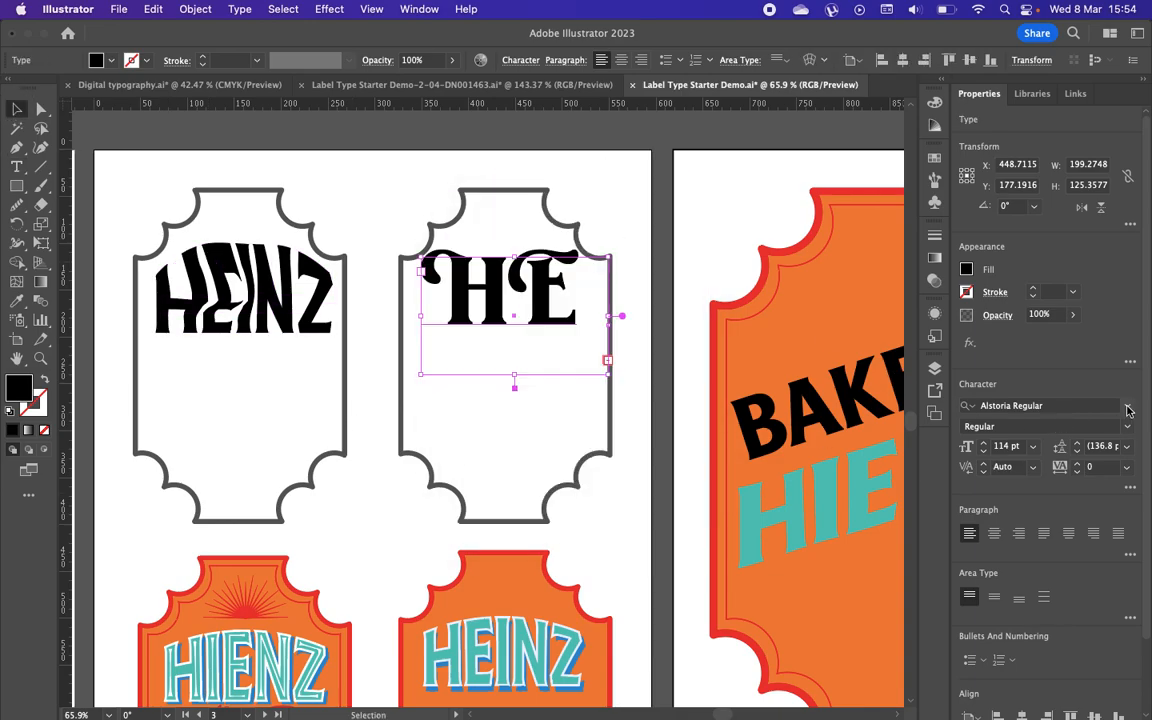
Step: Set the HEINZ text's font to HeinzLabel Regular and widen its text box to about 261 px so the whole word fits
left_click(1127, 410)
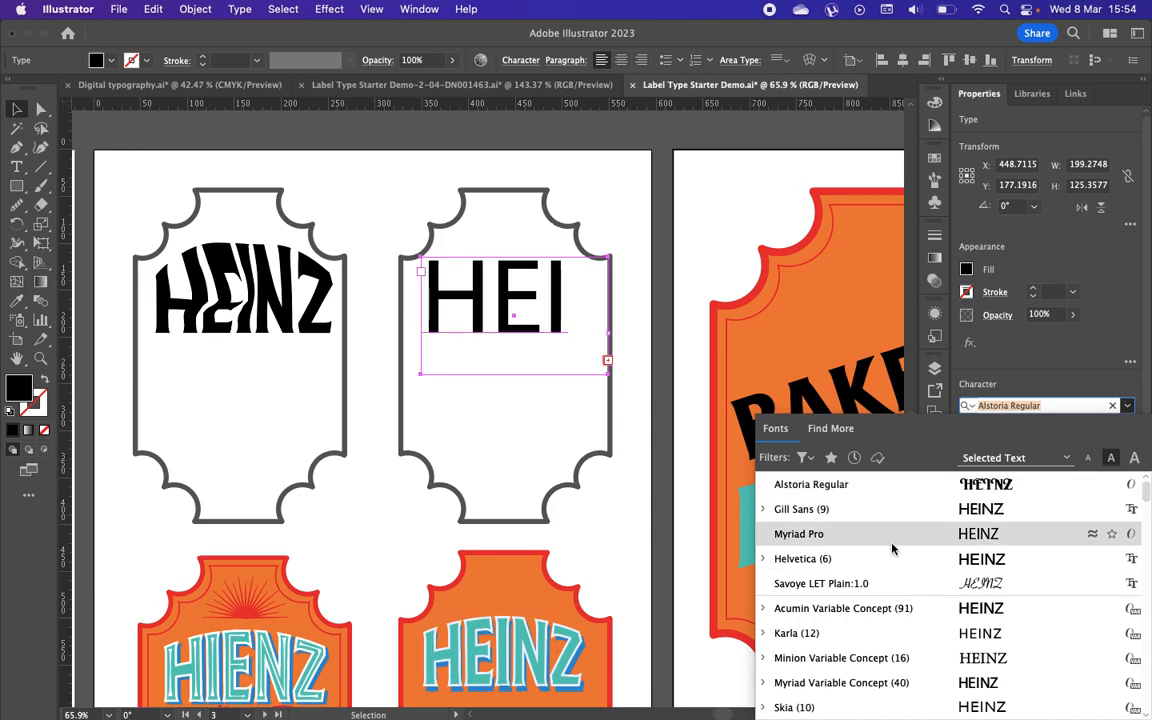
scroll(880, 560, "down", 10)
scroll(865, 617, "down", 12)
scroll(865, 617, "down", 15)
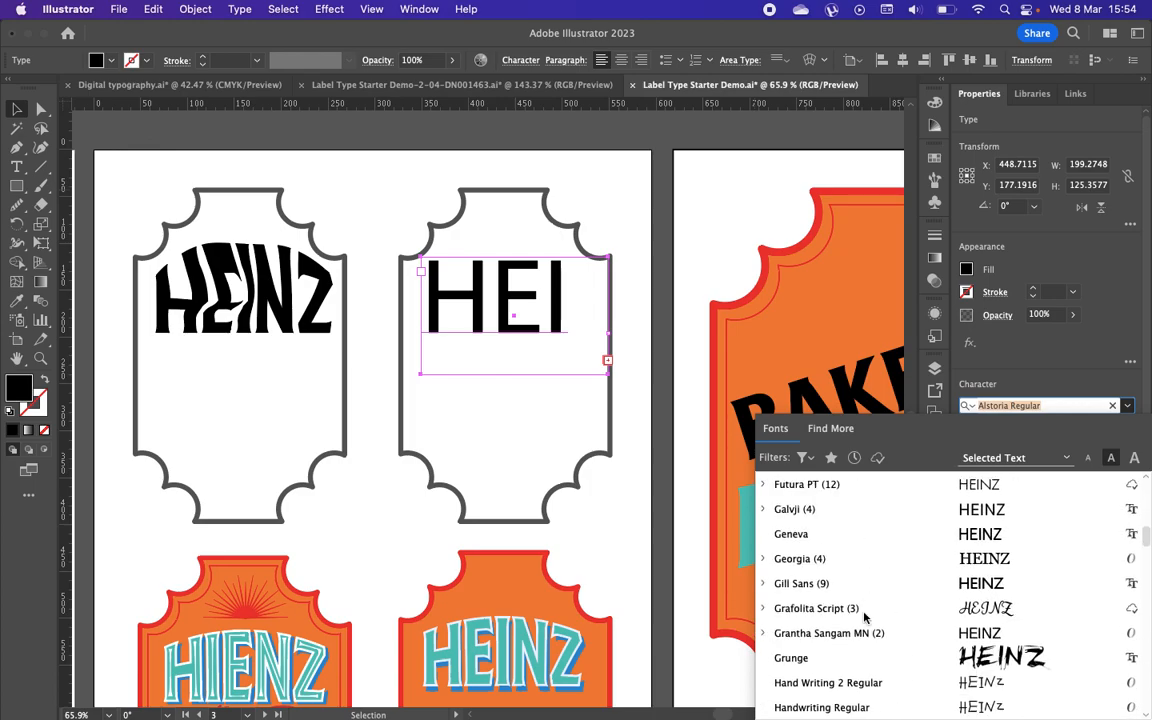
scroll(865, 617, "down", 9)
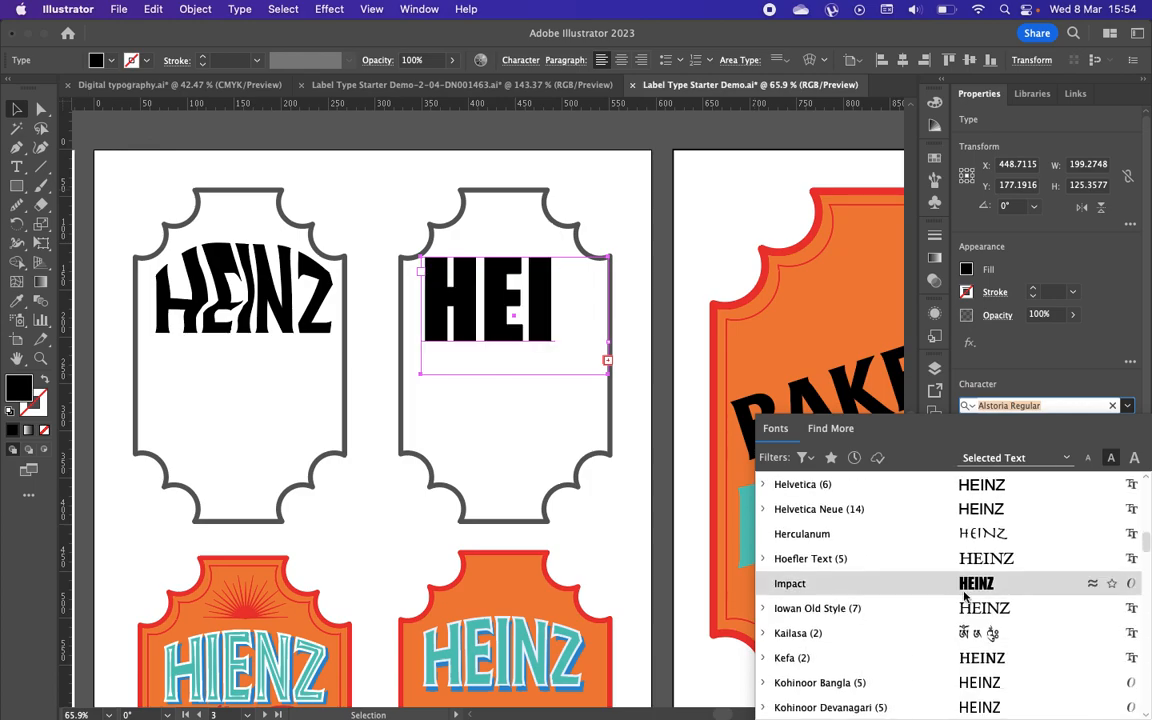
scroll(965, 595, "down", 3)
scroll(965, 595, "up", 8)
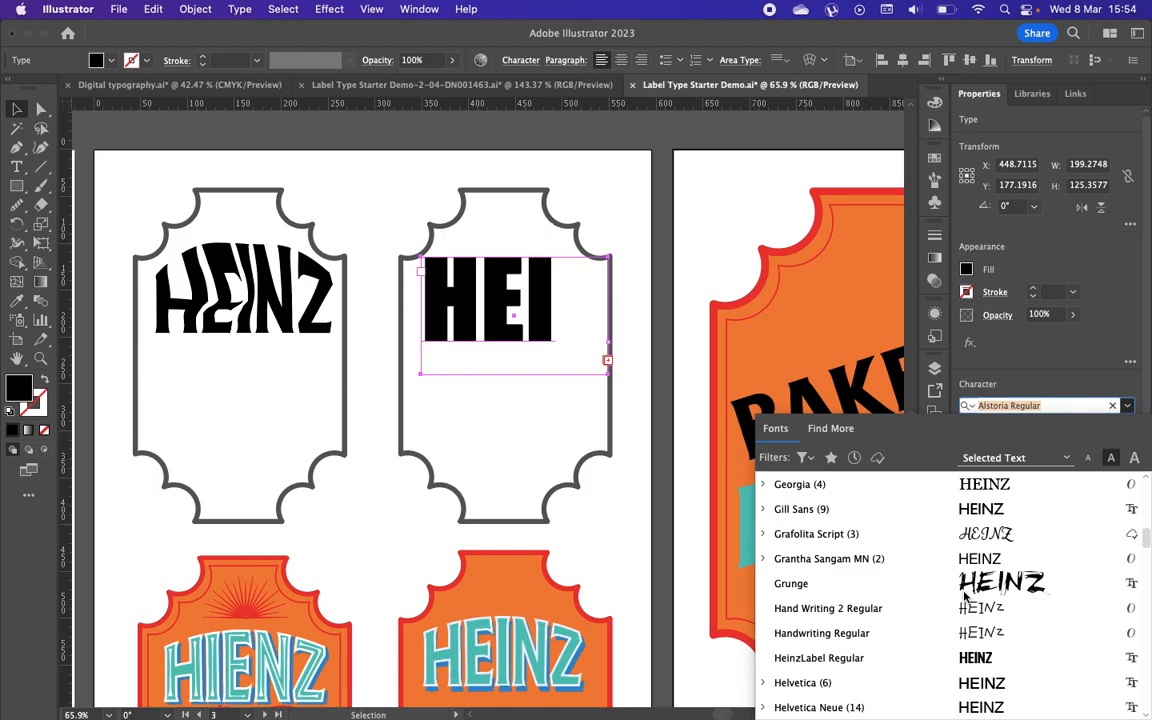
scroll(965, 595, "down", 1)
scroll(965, 595, "up", 7)
scroll(965, 595, "down", 6)
scroll(866, 651, "down", 5)
scroll(866, 651, "up", 3)
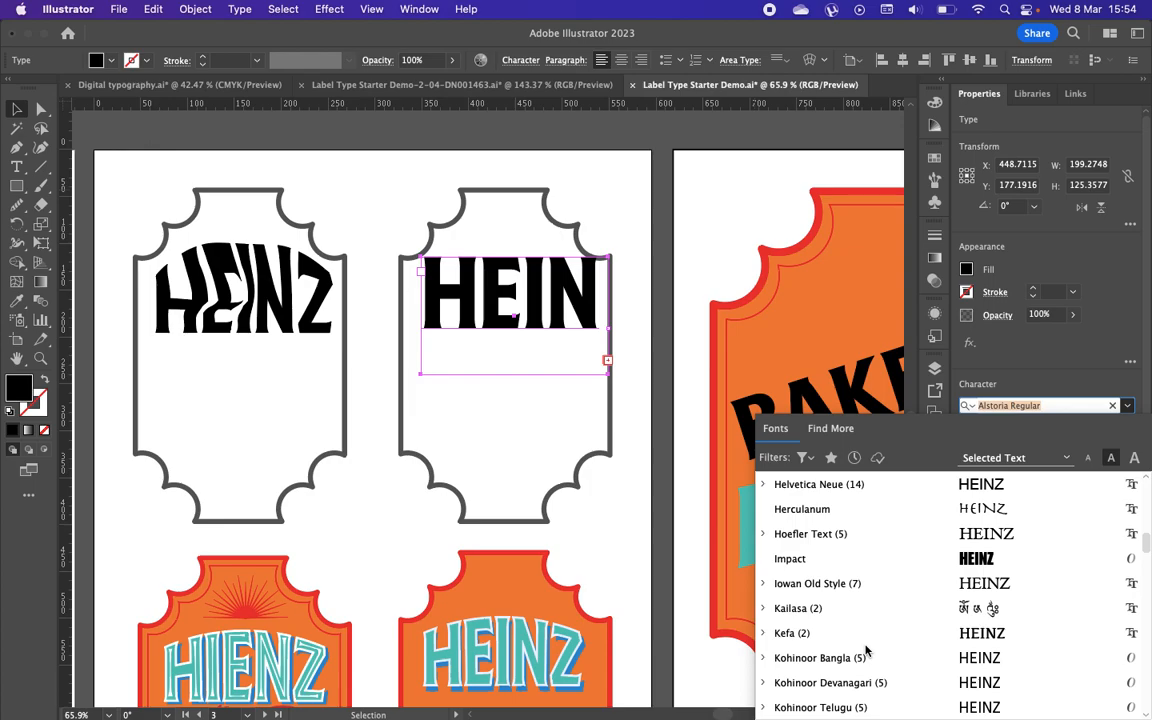
scroll(866, 651, "up", 1)
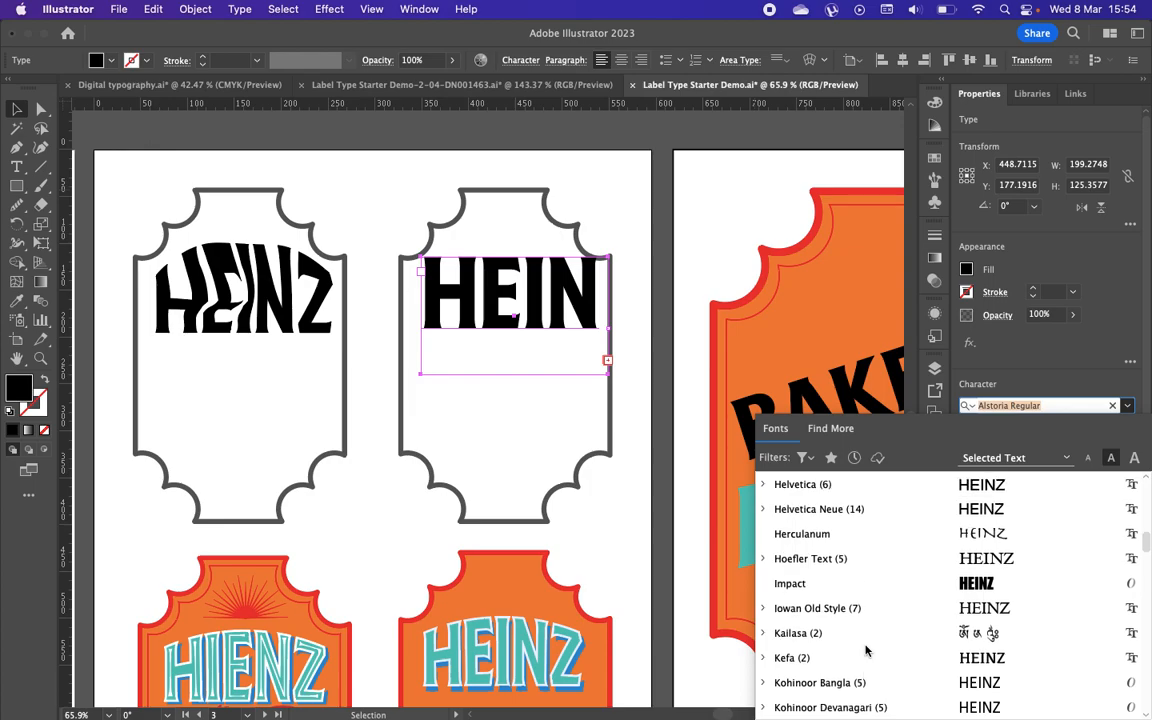
scroll(866, 651, "up", 5)
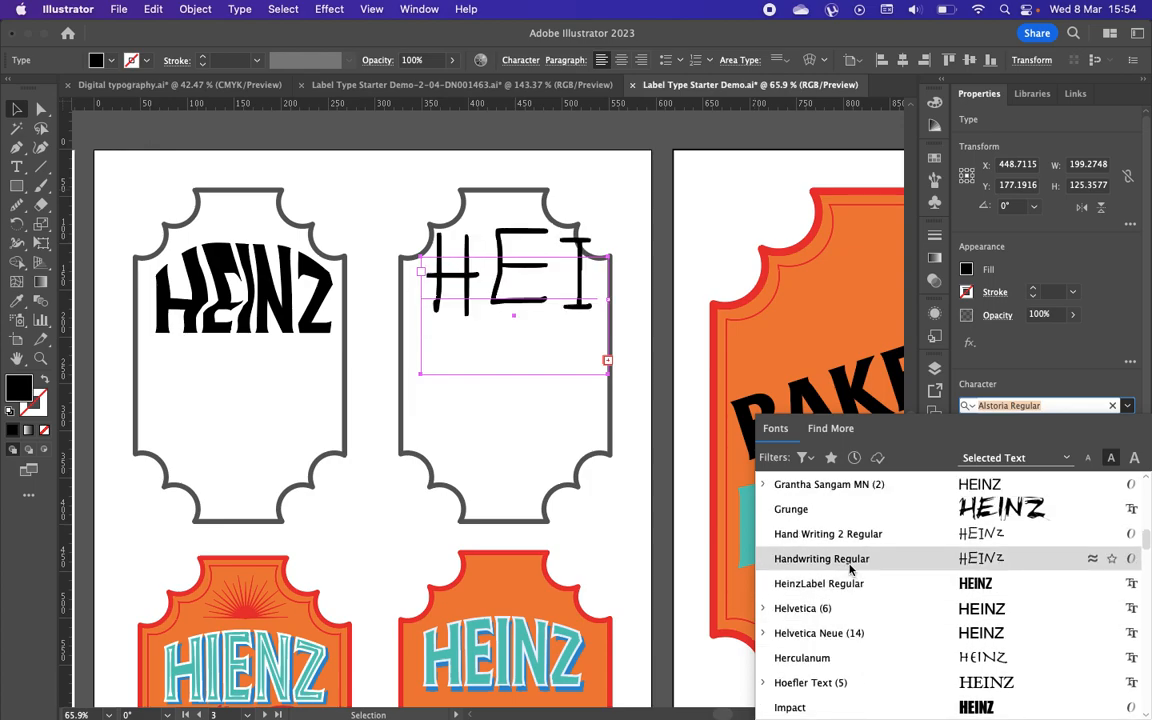
left_click(802, 588)
left_click_drag(421, 310, 363, 312)
left_click_drag(529, 305, 565, 313)
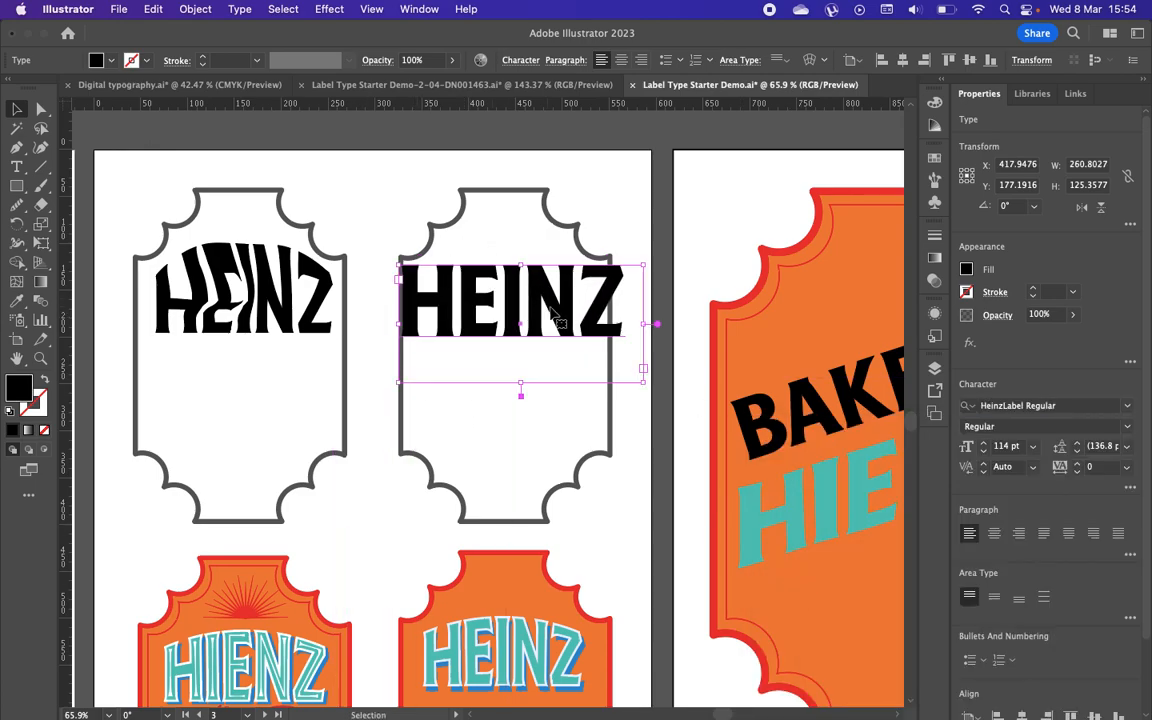
Step: Reduce the HEINZ text to 86 pt and center the word horizontally within its label frame
left_click(982, 452)
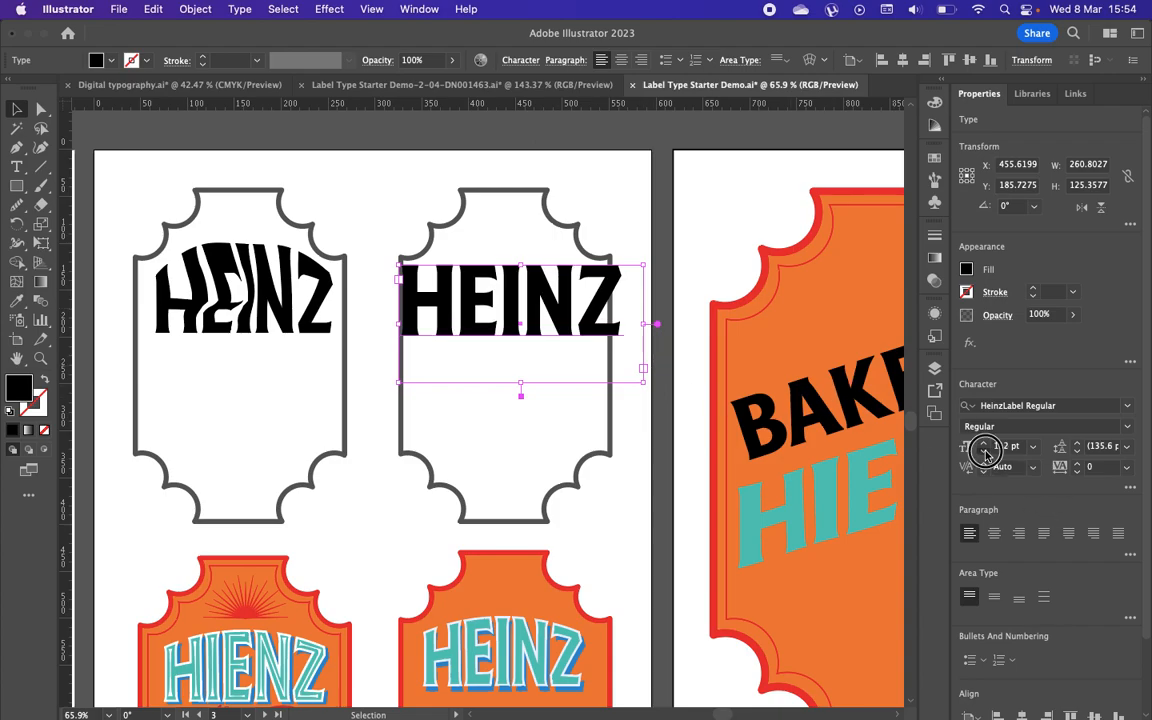
left_click(983, 451)
left_click(983, 451)
left_click(983, 451)
left_click(983, 451)
left_click(983, 451)
left_click(983, 451)
left_click(983, 451)
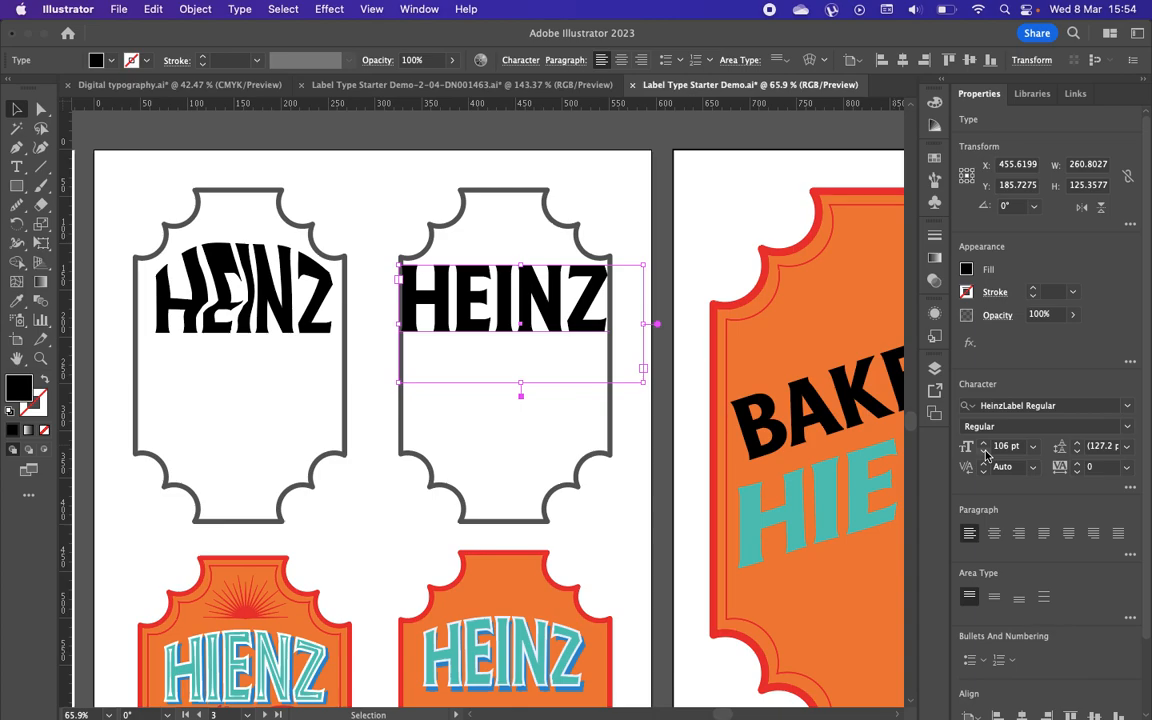
left_click(984, 452)
left_click(984, 452)
left_click(984, 452)
left_click(984, 452)
left_click(984, 452)
left_click(984, 452)
left_click(985, 452)
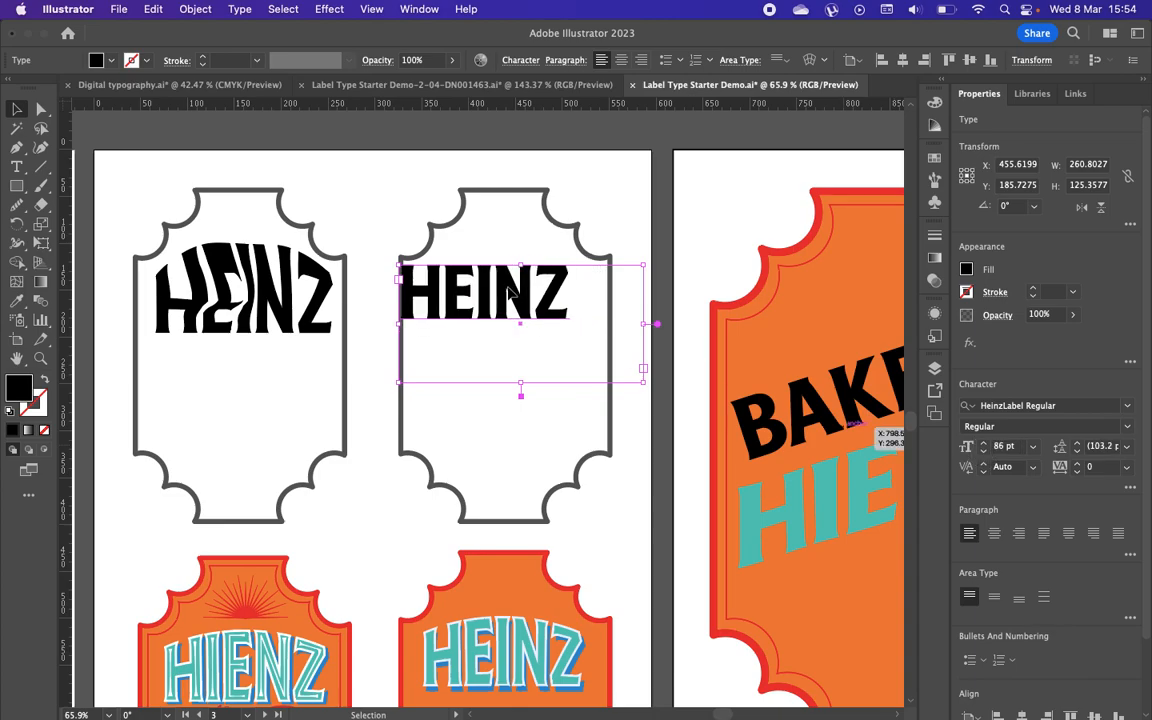
left_click_drag(508, 291, 530, 291)
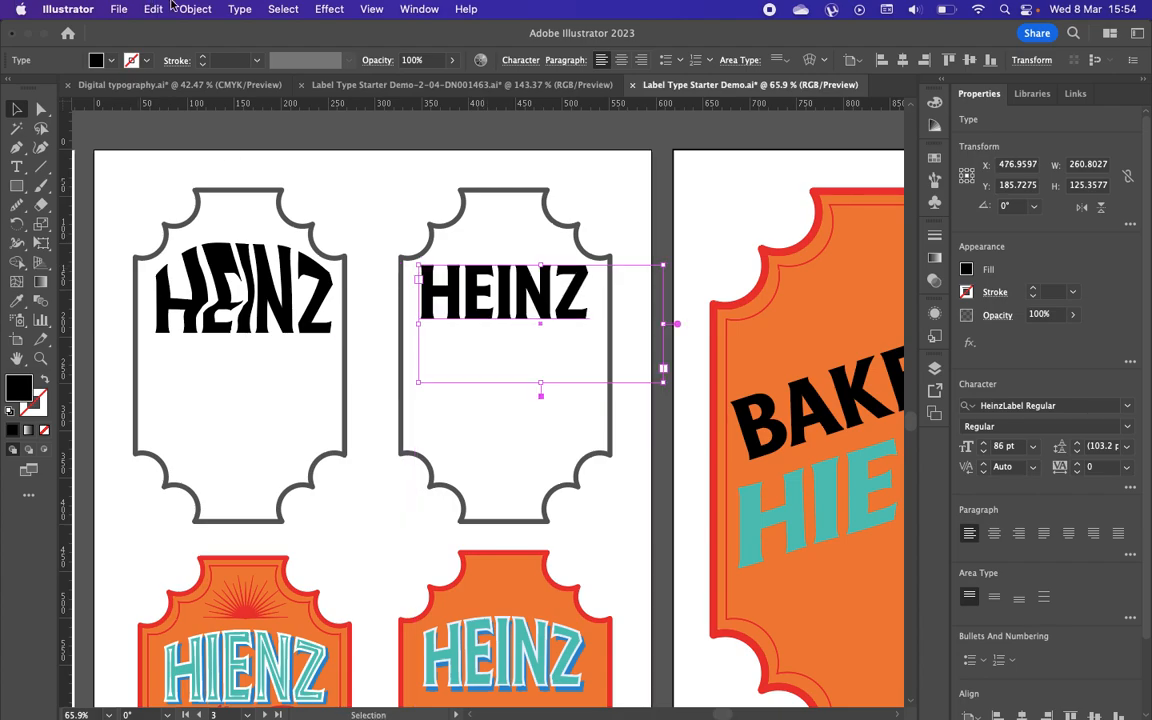
Step: Try a Rise warp envelope on the HEINZ text with 50% bend and 25% horizontal distortion
left_click(192, 9)
mouse_move(296, 541)
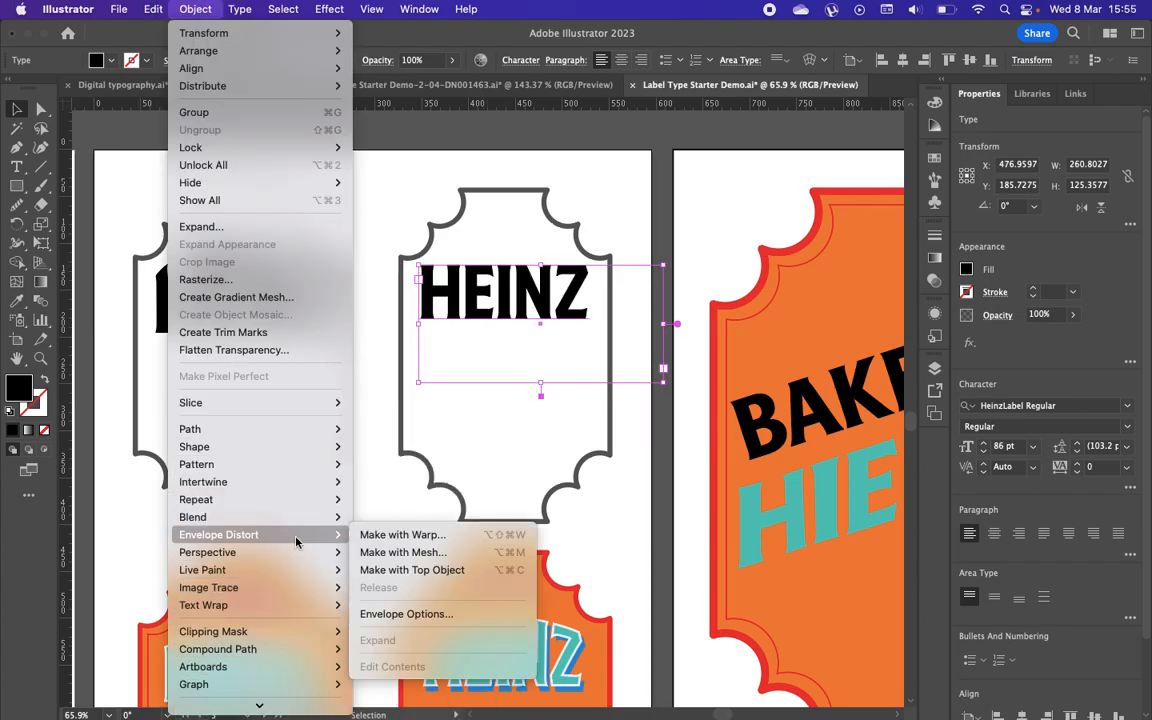
left_click(402, 535)
left_click_drag(551, 358, 925, 264)
left_click(828, 310)
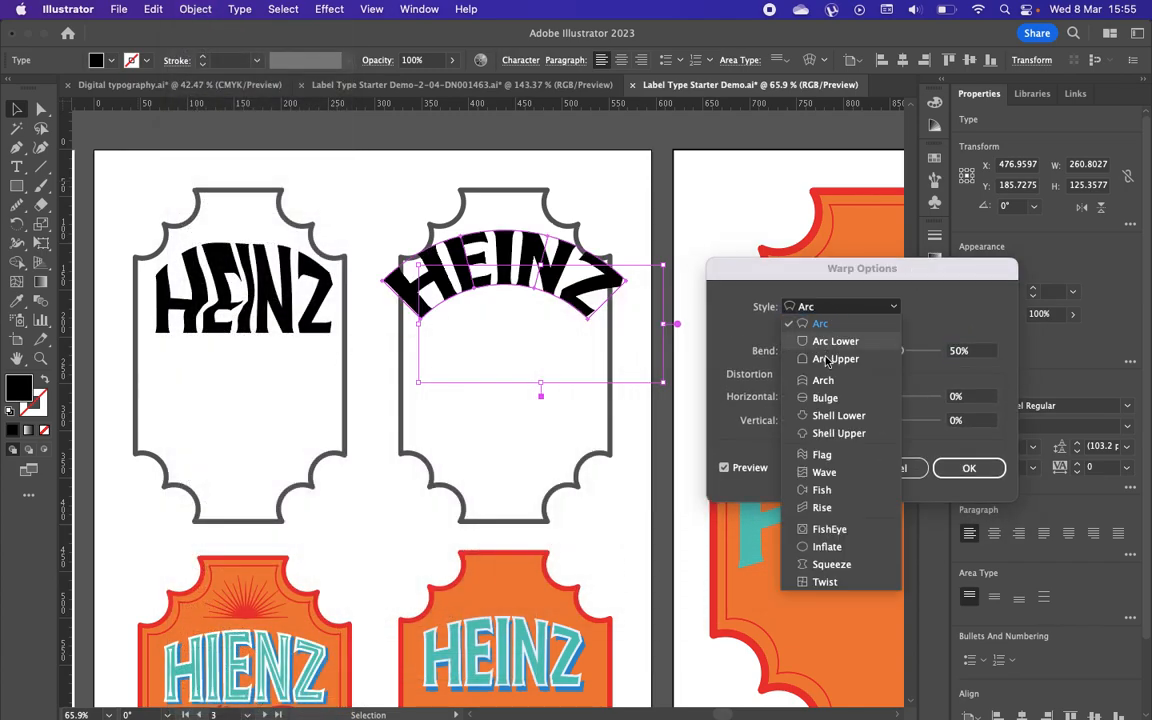
left_click(822, 509)
left_click(749, 469)
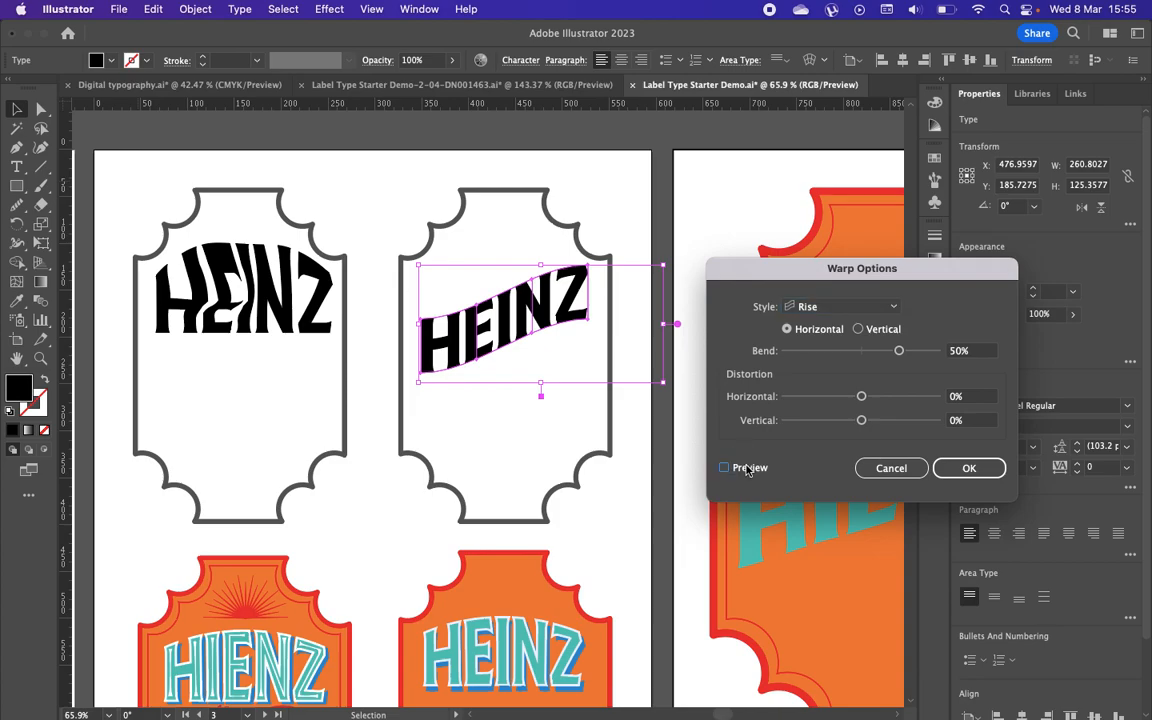
mouse_move(898, 351)
left_mouse_down()
mouse_move(872, 352)
mouse_move(900, 354)
left_mouse_up()
left_click_drag(861, 397, 878, 398)
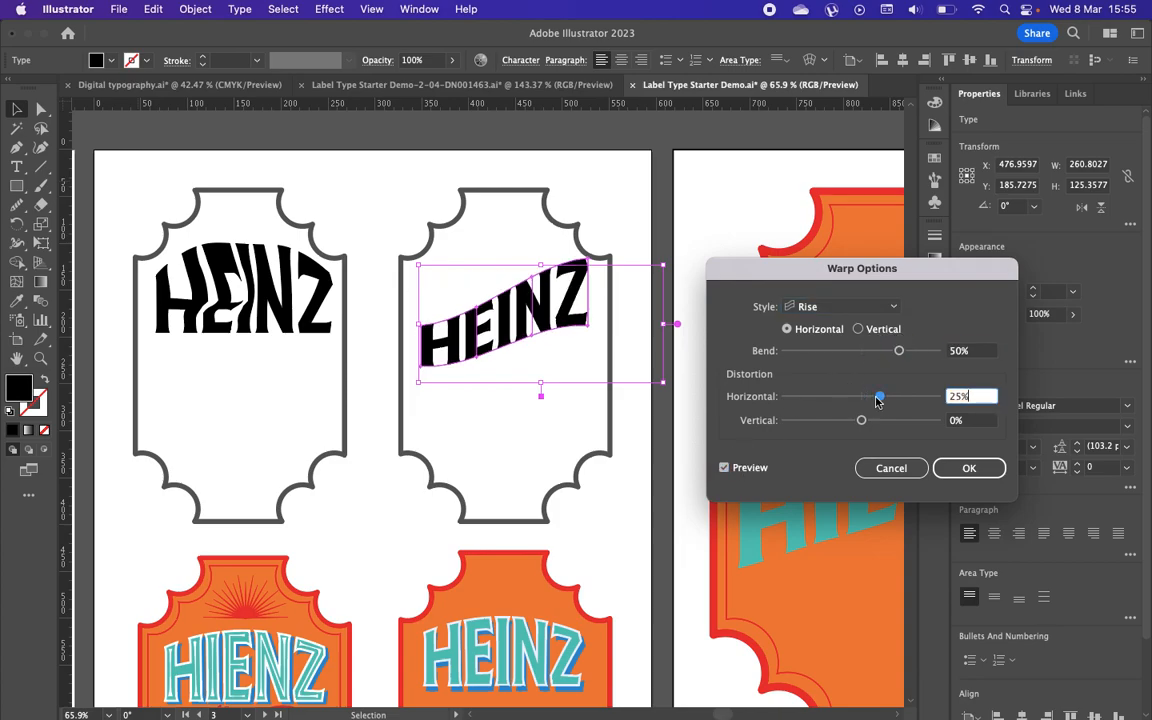
left_click(905, 469)
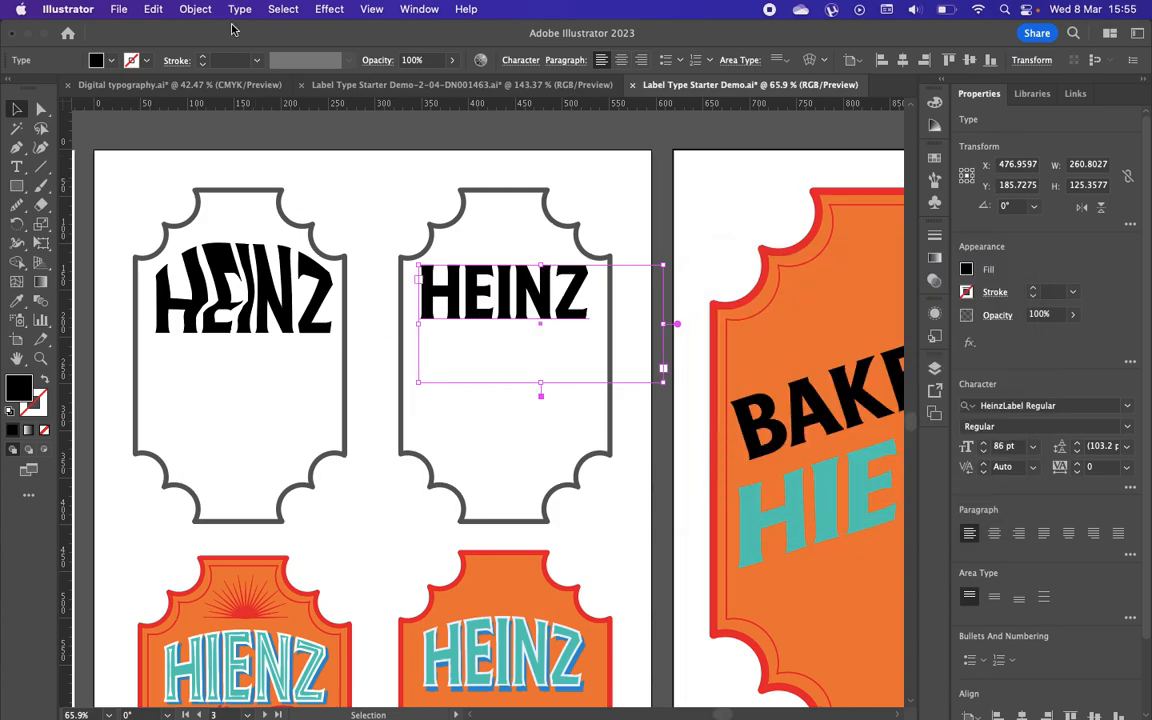
Step: Apply an envelope mesh with 2 rows and 2 columns to the HEINZ text
left_click(193, 9)
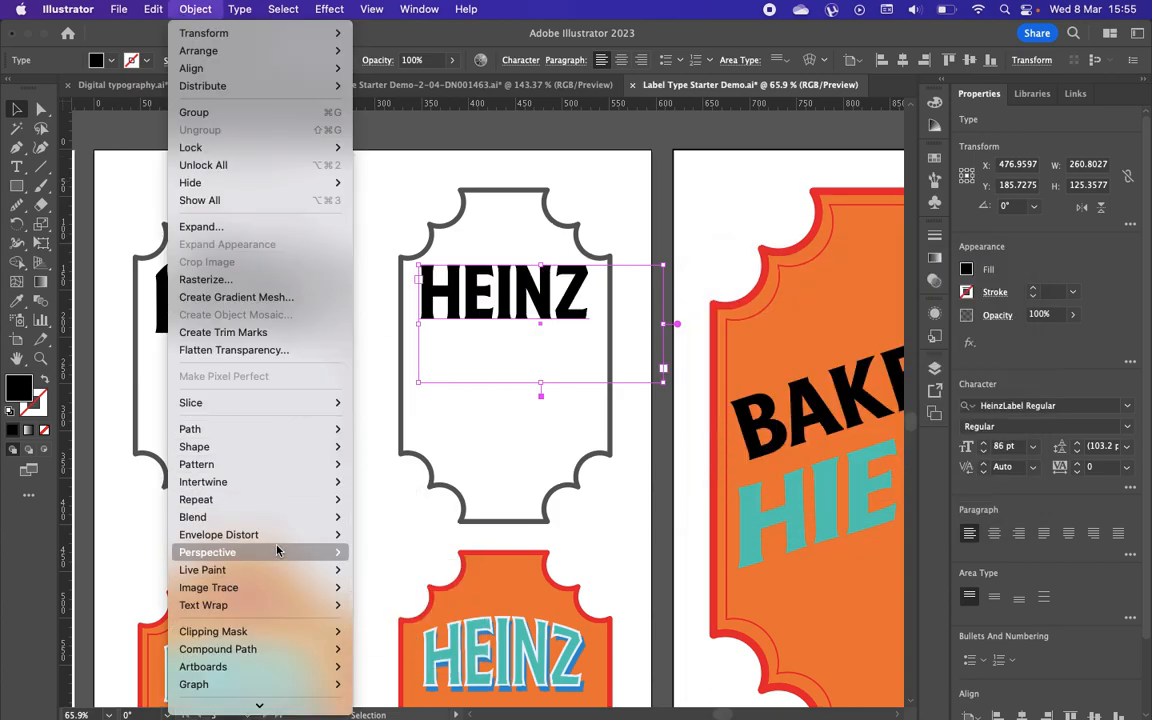
mouse_move(279, 538)
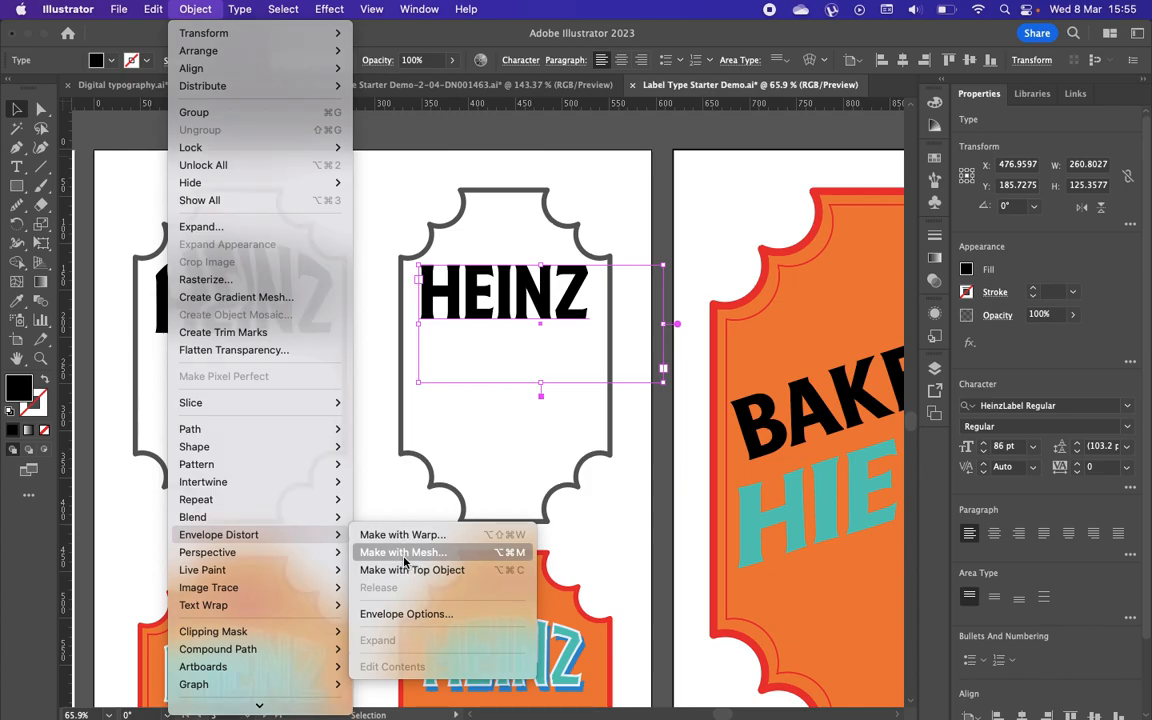
left_click(373, 552)
left_click_drag(548, 300, 674, 295)
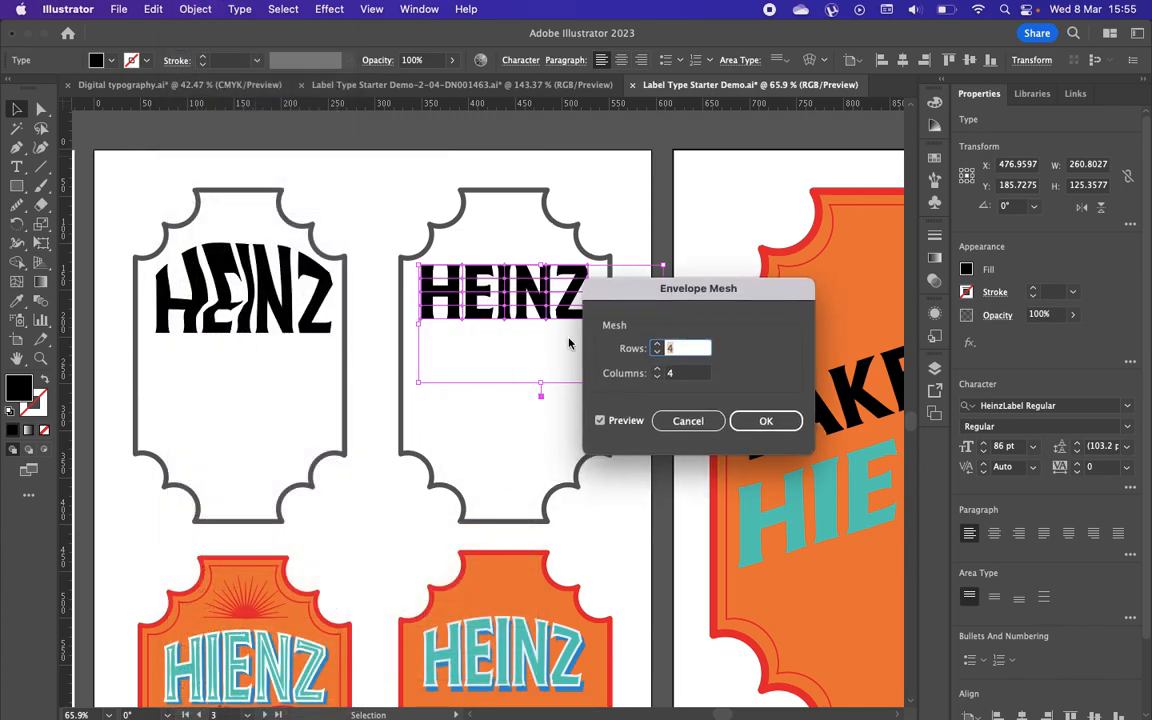
type("1")
left_click(657, 345)
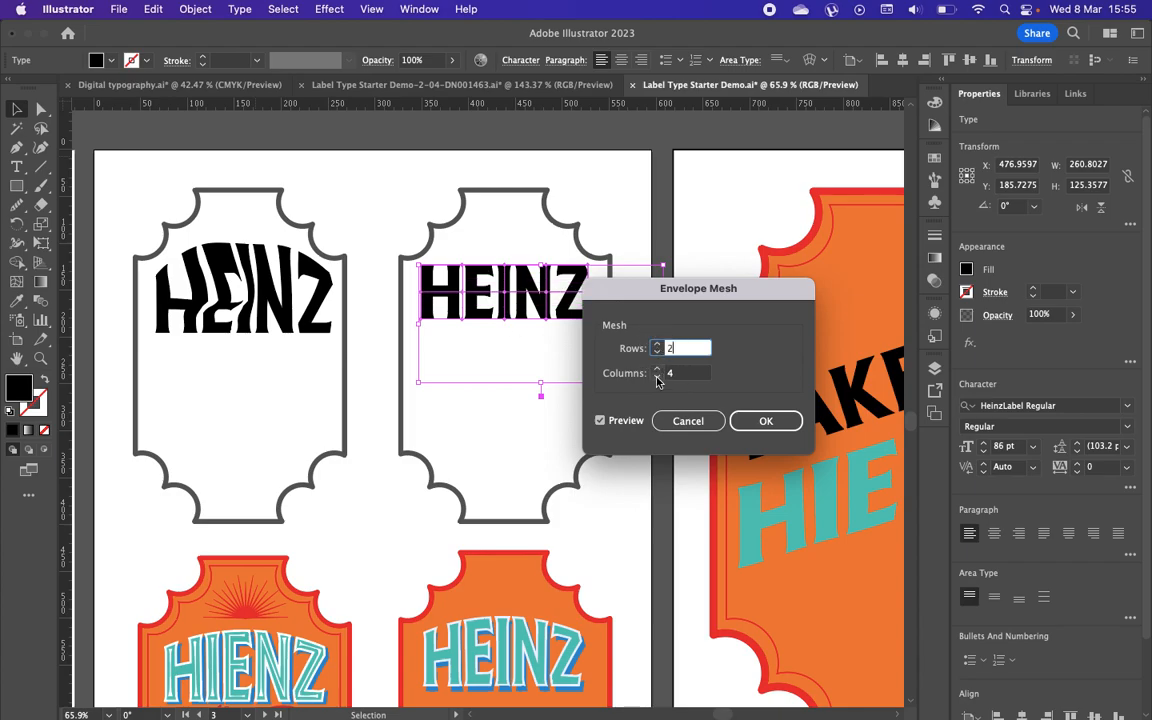
left_click(657, 378)
left_click(657, 378)
left_click(657, 369)
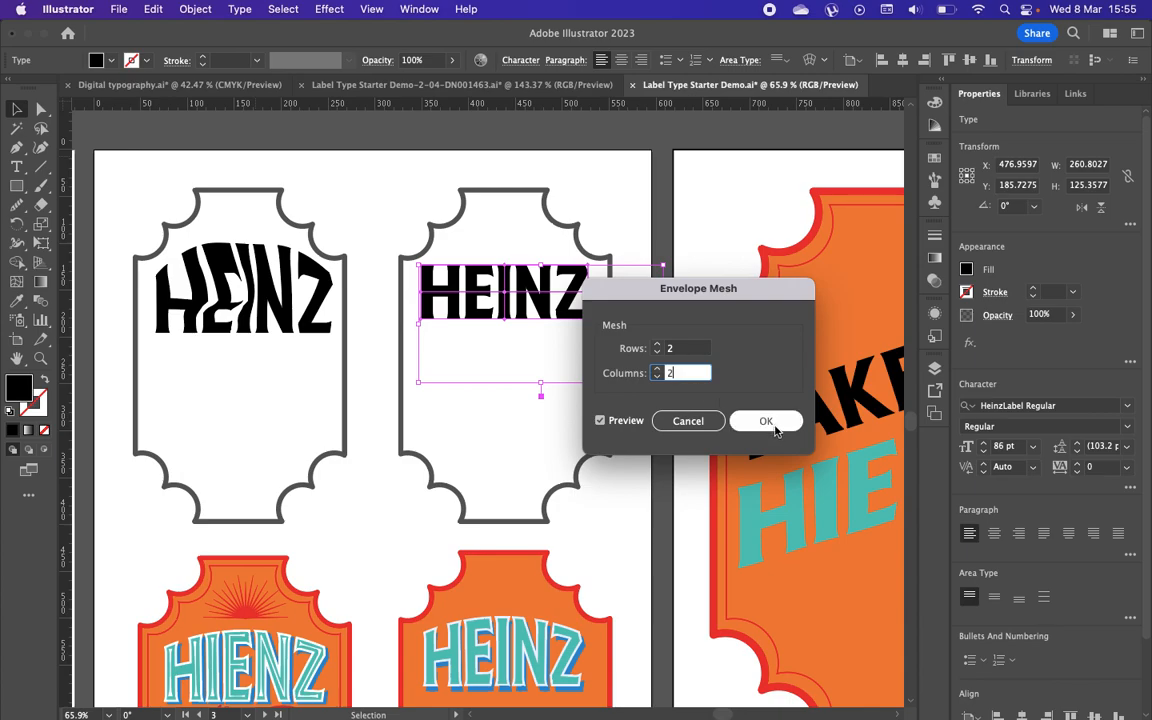
left_click(765, 420)
Step: Bend the left edge of the HEINZ mesh inward by adjusting its middle point's handle and moving that point toward the H
scroll(535, 410, "up", 3)
scroll(535, 410, "up", 3)
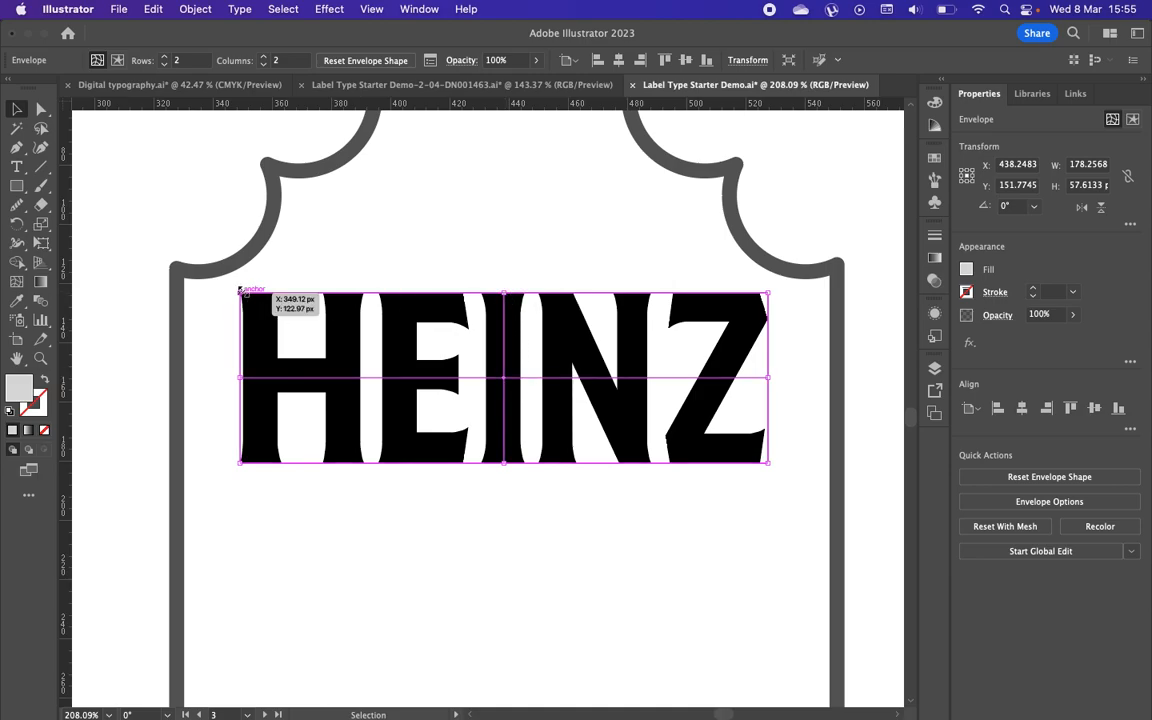
left_click(40, 113)
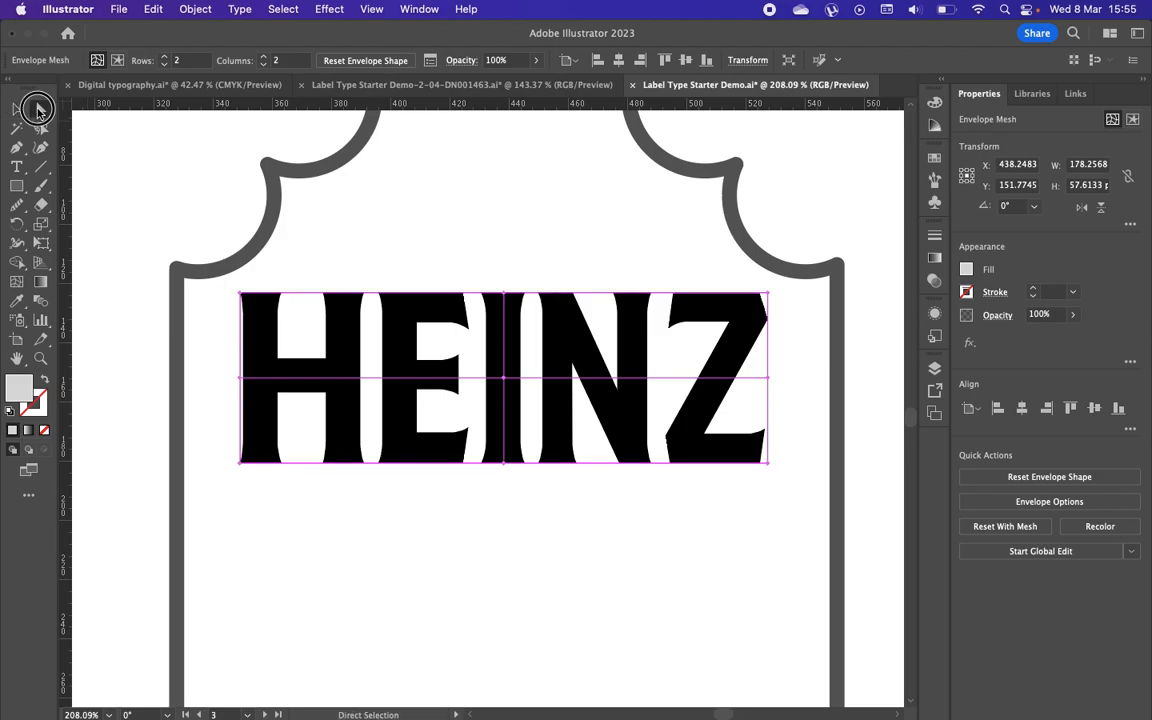
left_click(241, 378)
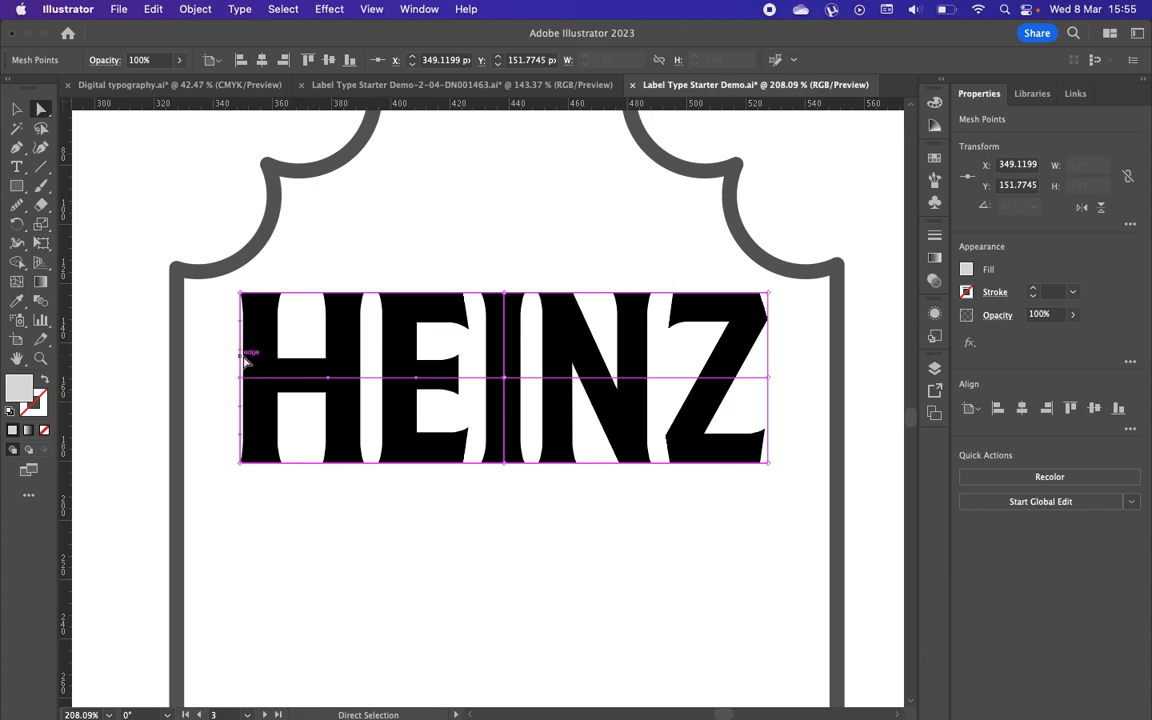
left_click_drag(244, 352, 327, 320)
left_click_drag(247, 390, 278, 395)
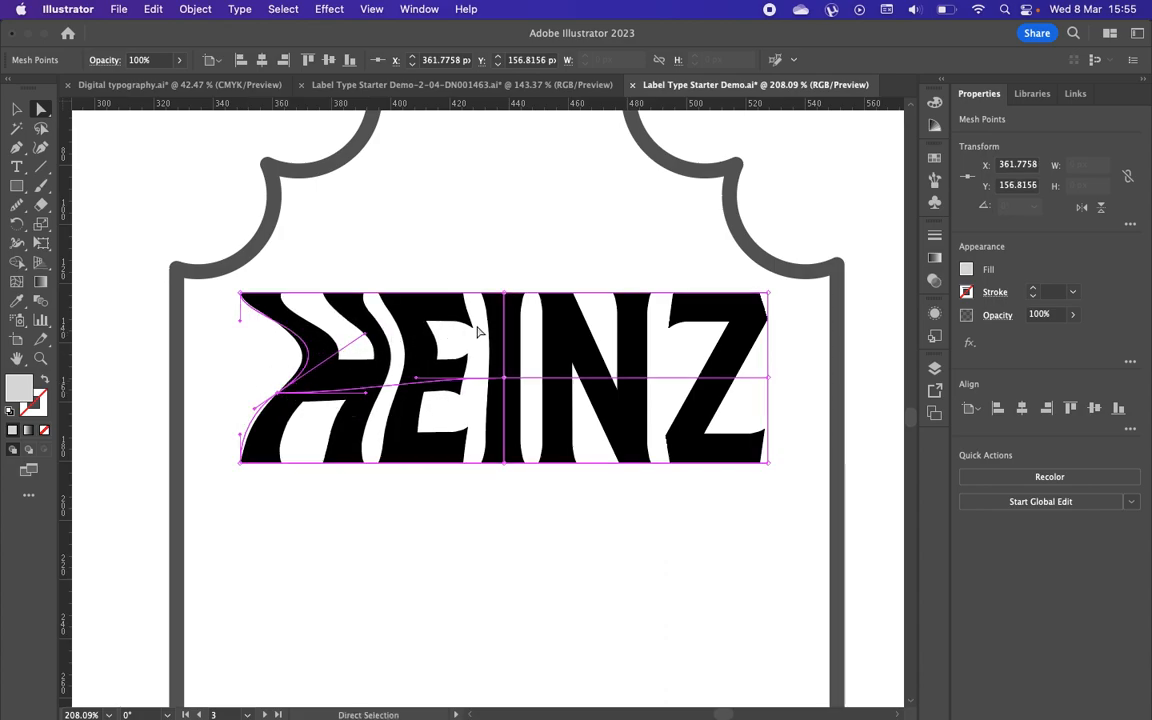
Step: Bend the HEINZ mesh's central vertical line and right edge into S-curves, shifting the right edge's middle point inward, then deselect
left_click(506, 380)
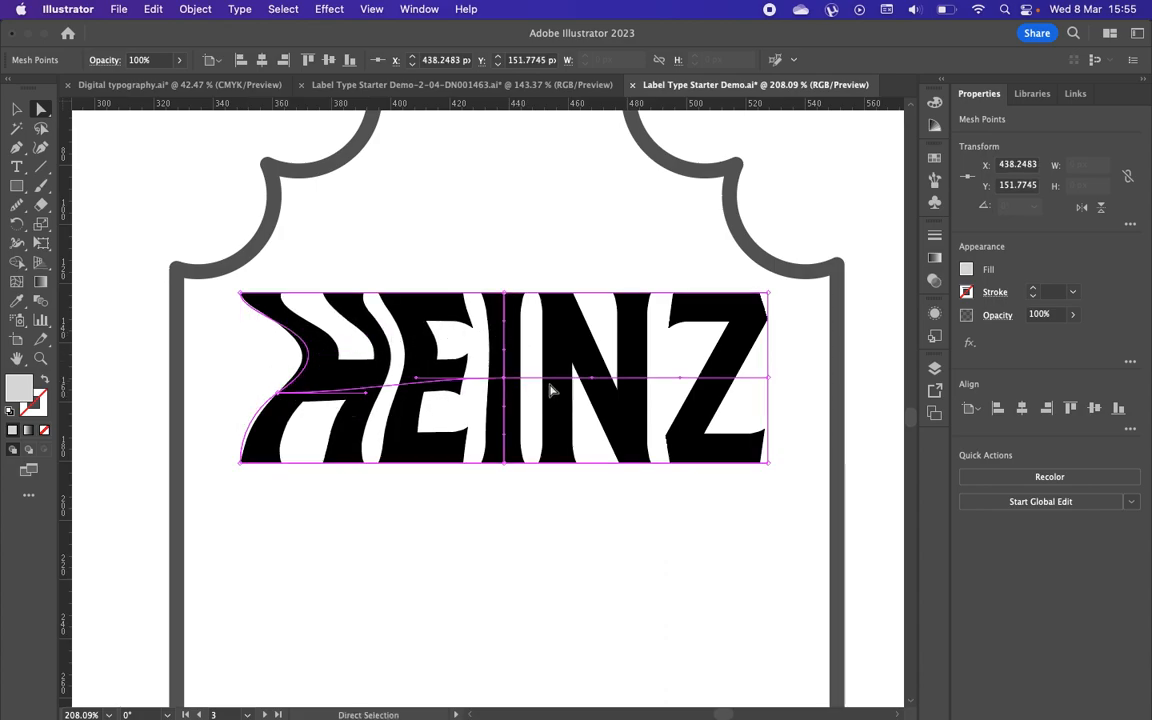
left_click_drag(509, 351, 480, 415)
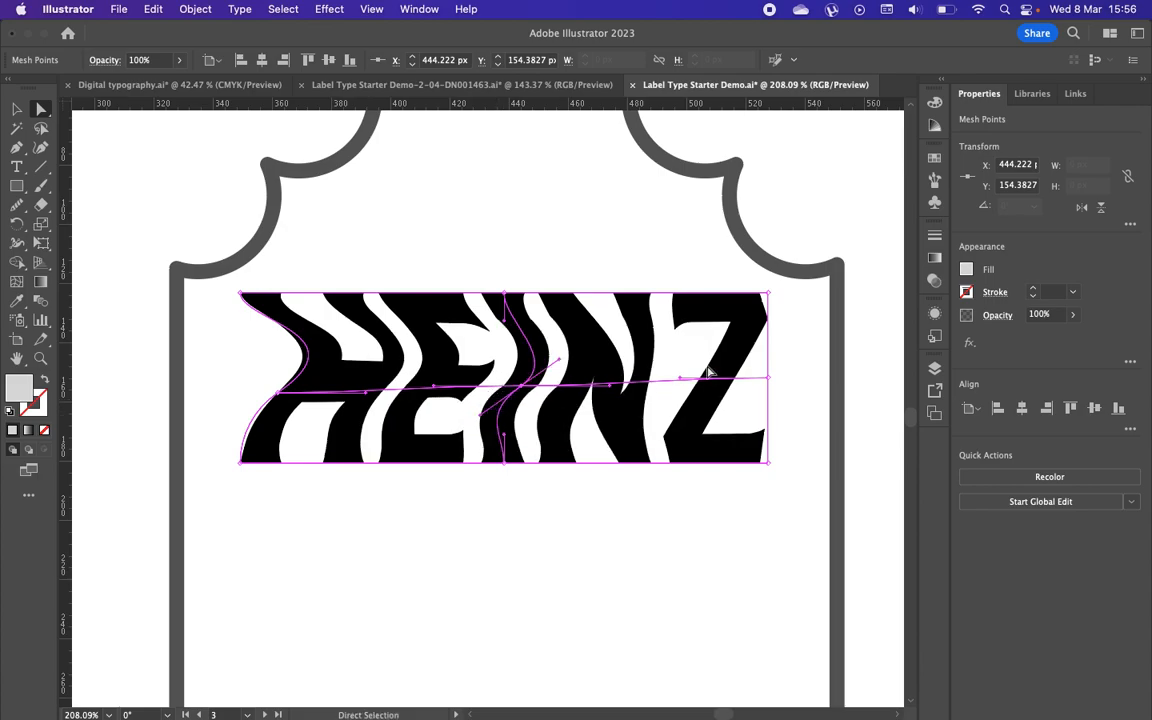
left_click(768, 377)
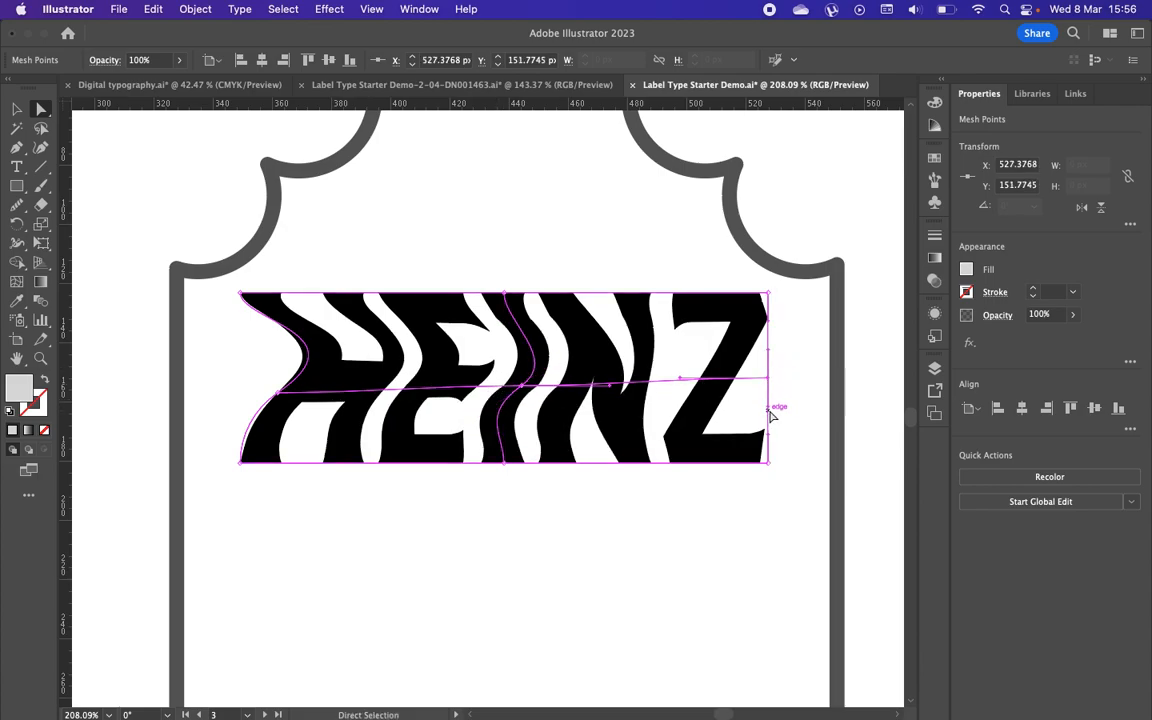
left_click_drag(768, 406, 726, 420)
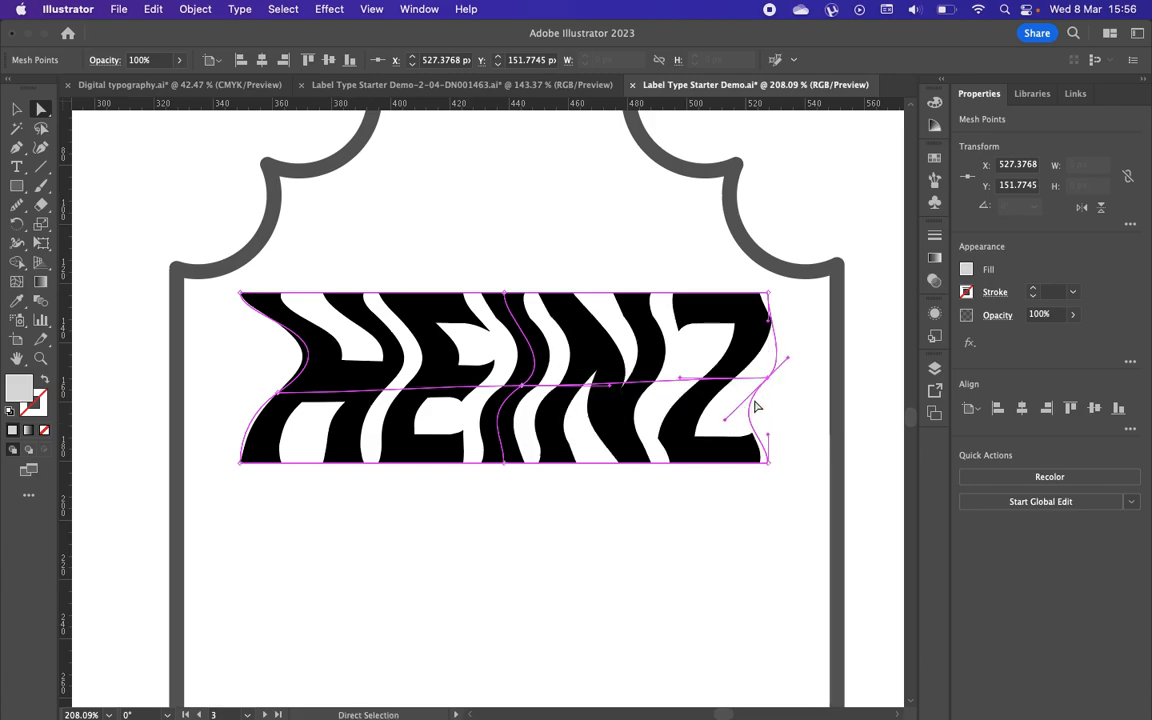
left_click_drag(769, 385, 743, 381)
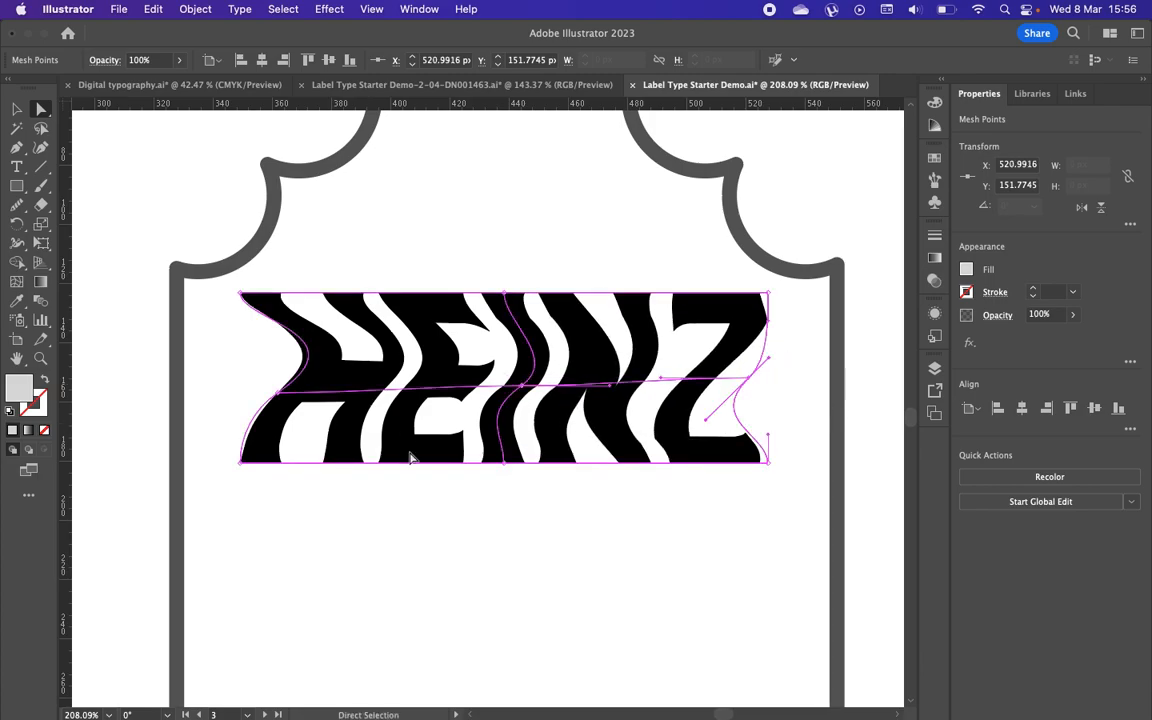
left_click(535, 546)
scroll(705, 671, "down", 9)
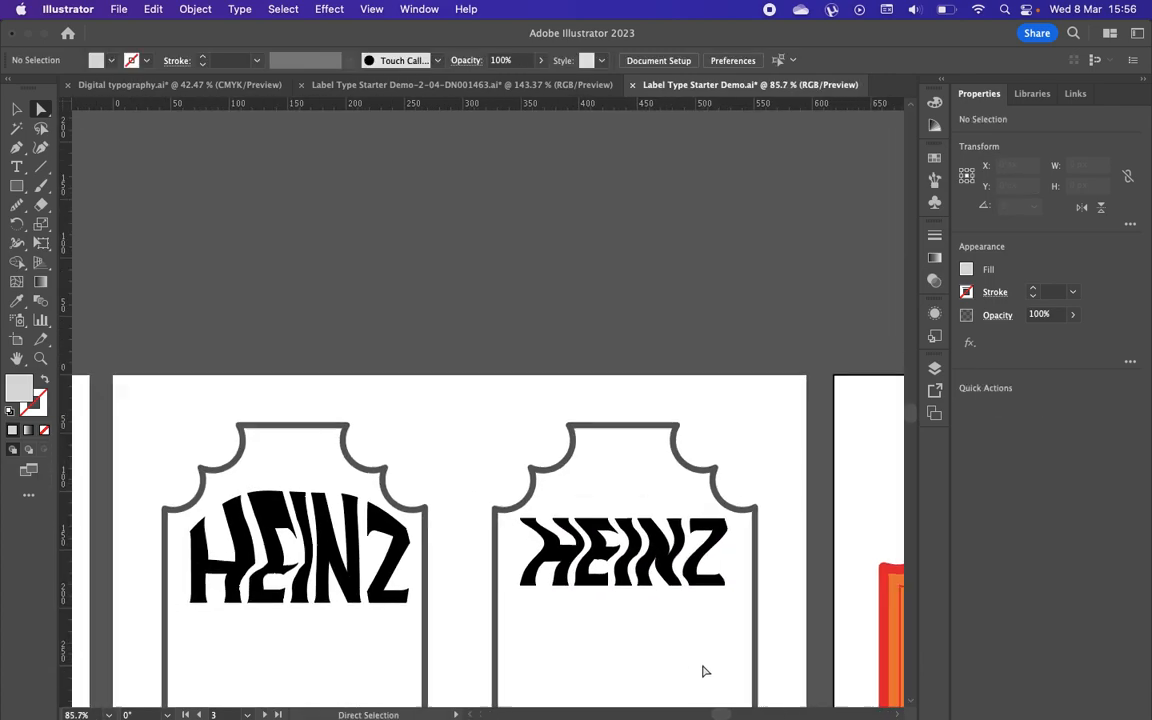
scroll(705, 671, "down", 3)
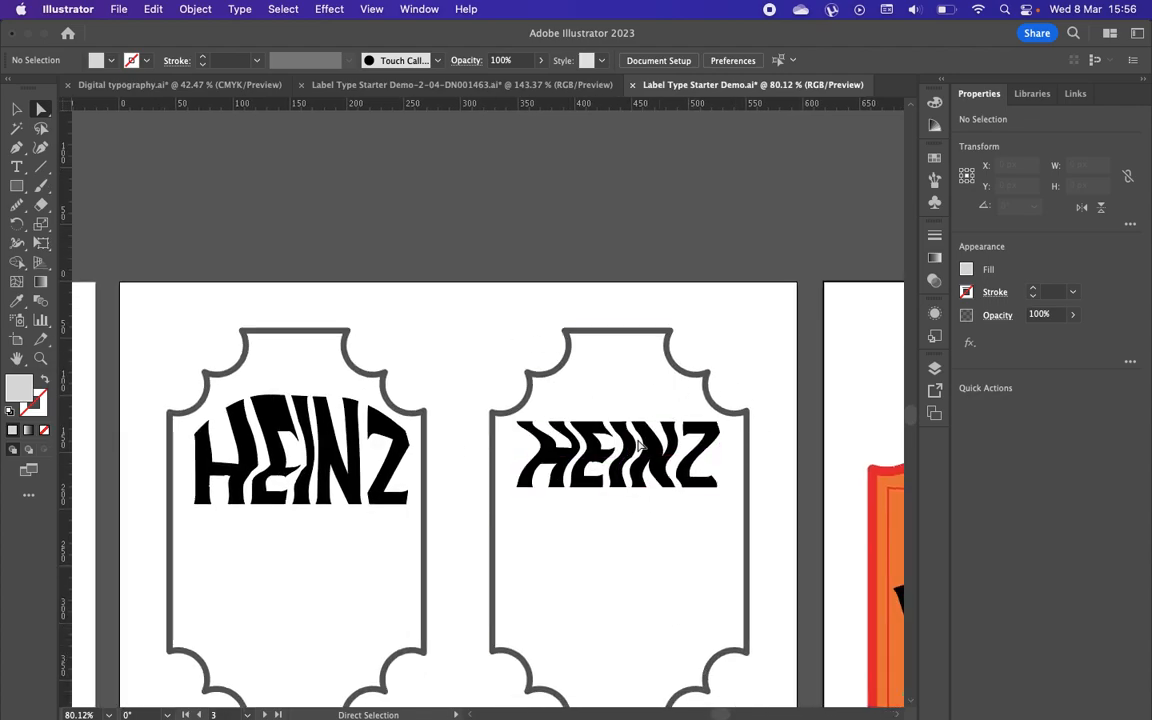
Step: Undo the mesh point edits and the envelope mesh on the HEINZ text
left_click(677, 483)
key("super+z")
key("super+z")
key("super+z")
key("super+z")
key("super+z")
key("super+z")
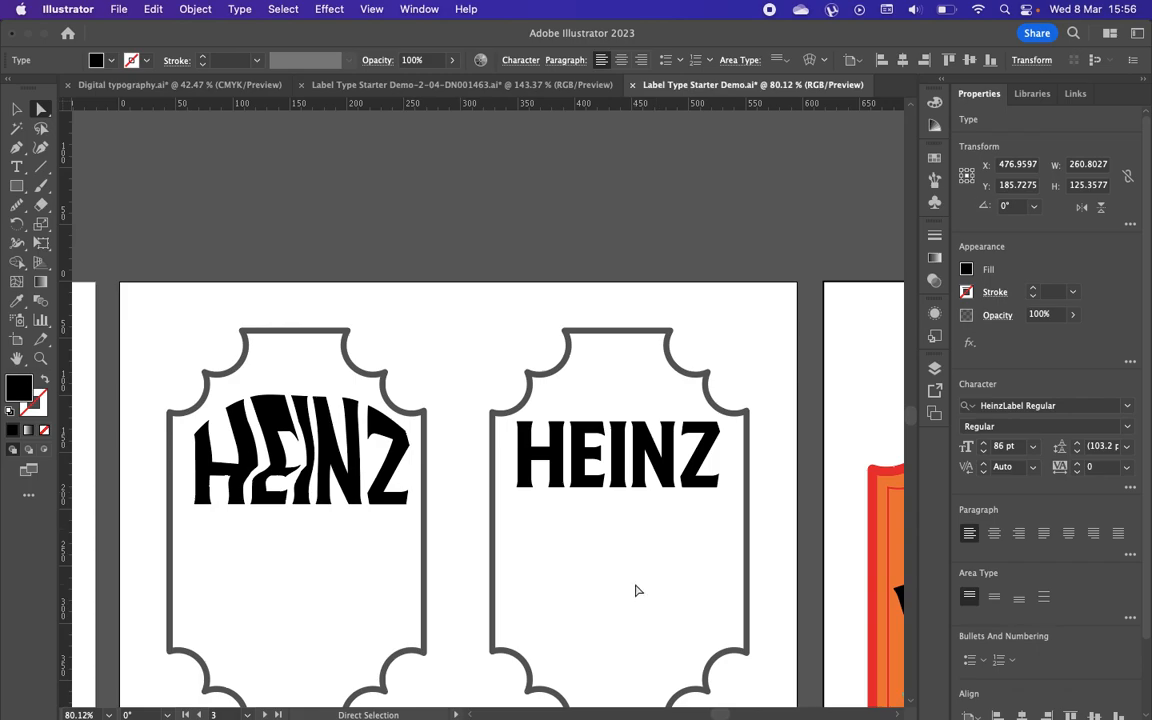
Step: Move the HEINZ text down toward the middle of the empty label frame
scroll(636, 590, "down", 3)
left_click_drag(594, 367, 596, 440)
Step: Draw a black ellipse about 180 by 174 px and position it over the HEINZ text
left_click(18, 187)
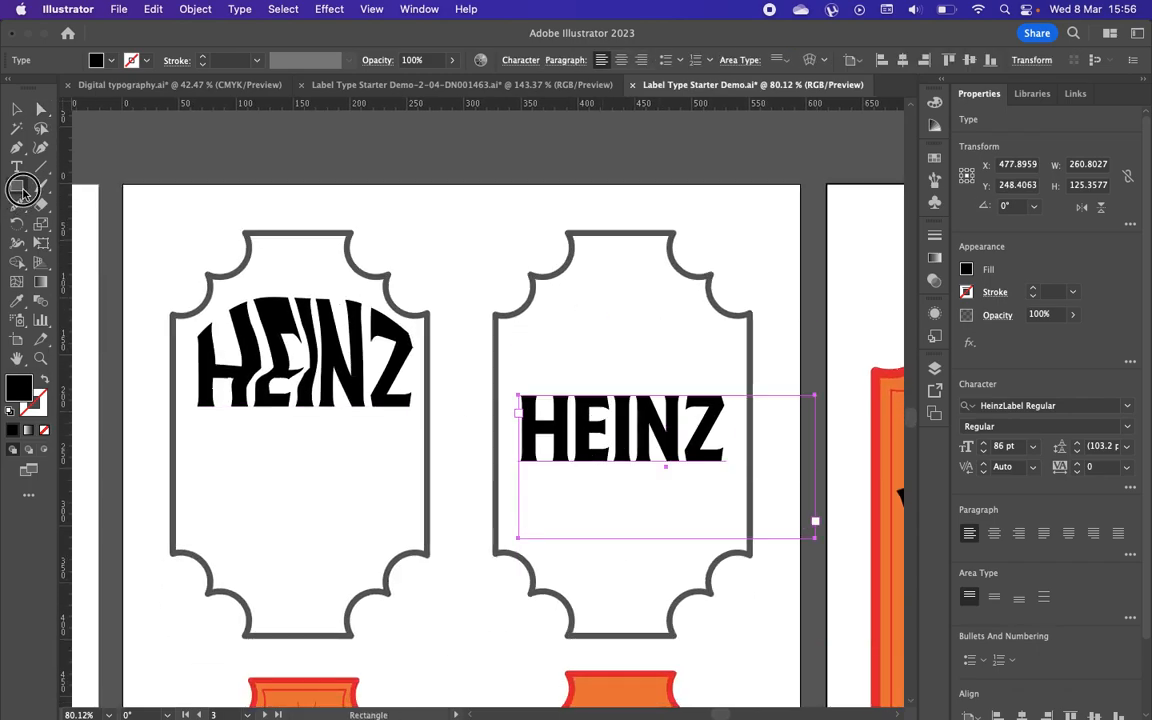
left_click(90, 224)
left_click_drag(535, 338, 738, 537)
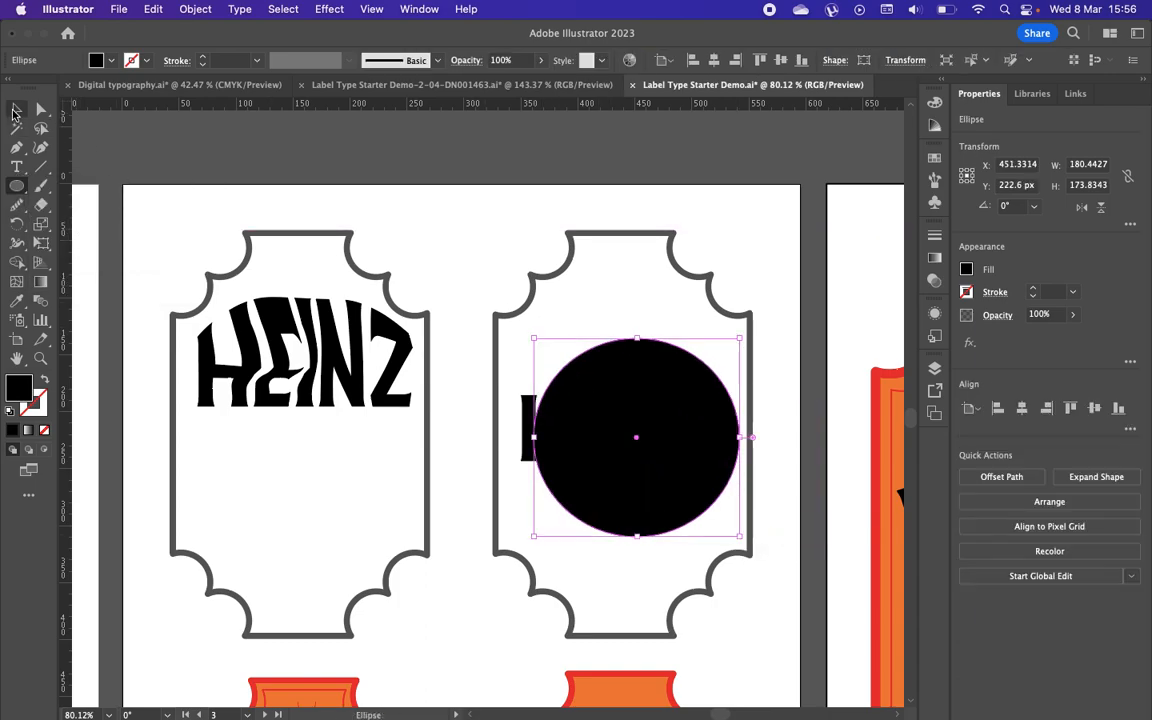
left_click(15, 113)
mouse_move(705, 437)
left_mouse_down()
mouse_move(674, 417)
mouse_move(686, 427)
left_mouse_up()
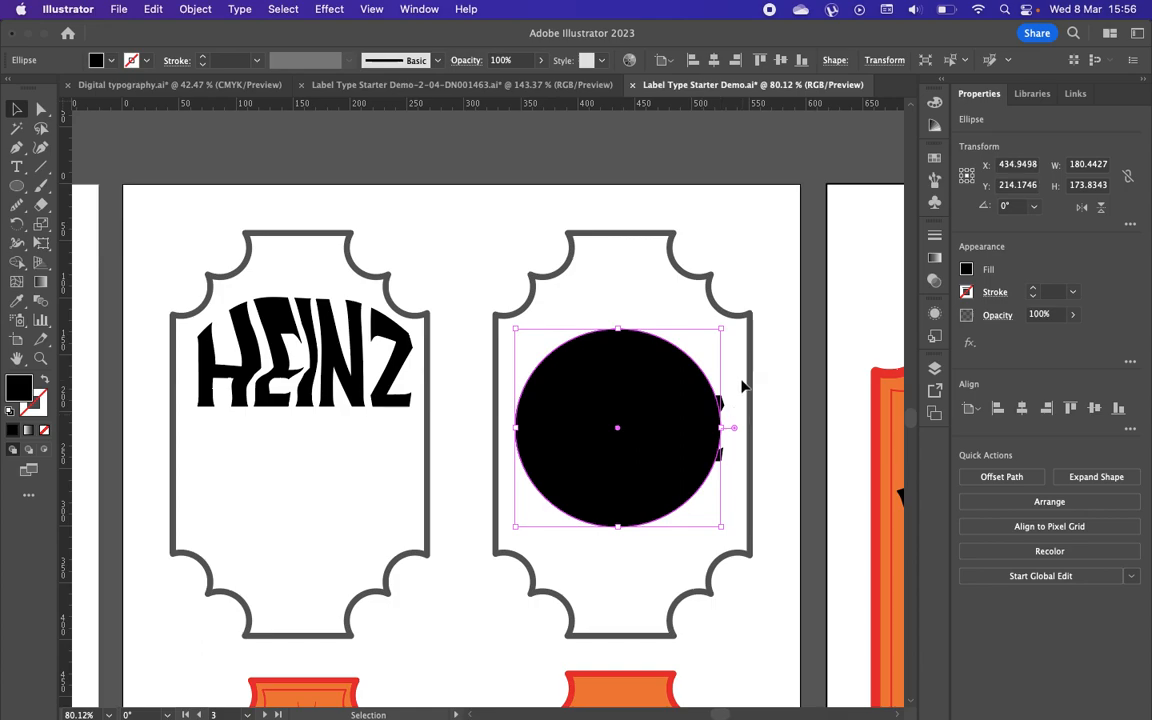
Step: Select the circle with the HEINZ text and apply an envelope distortion using the top object
left_click_drag(741, 373, 617, 480)
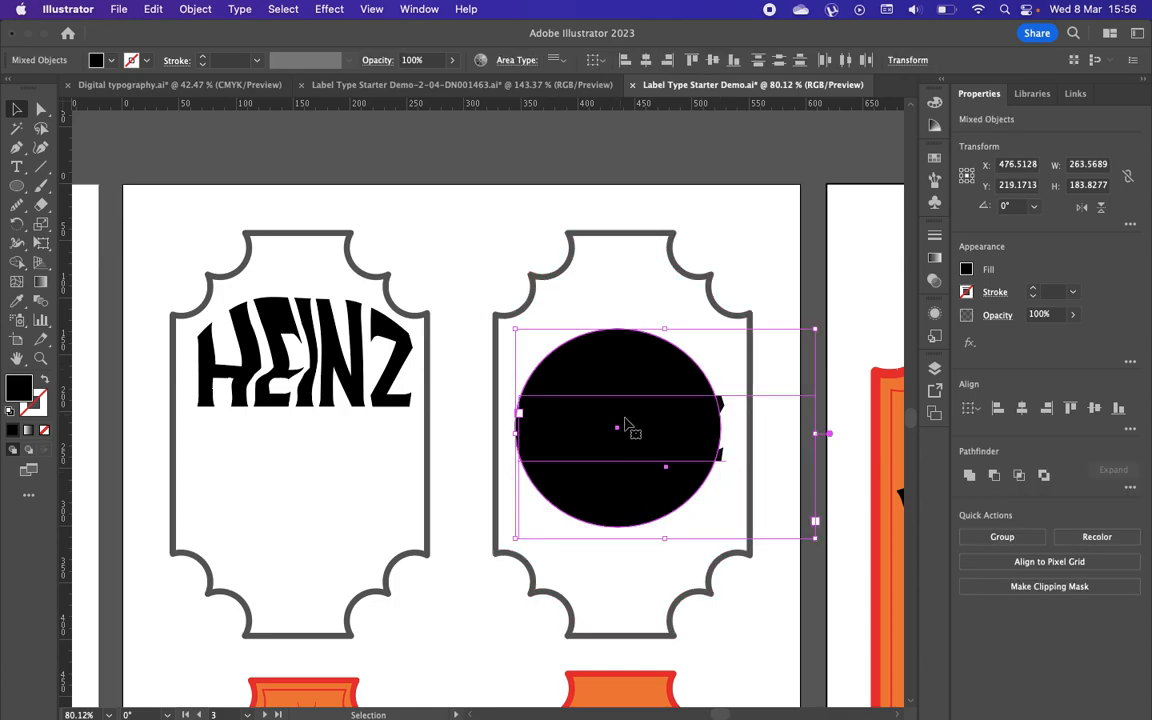
left_click(200, 10)
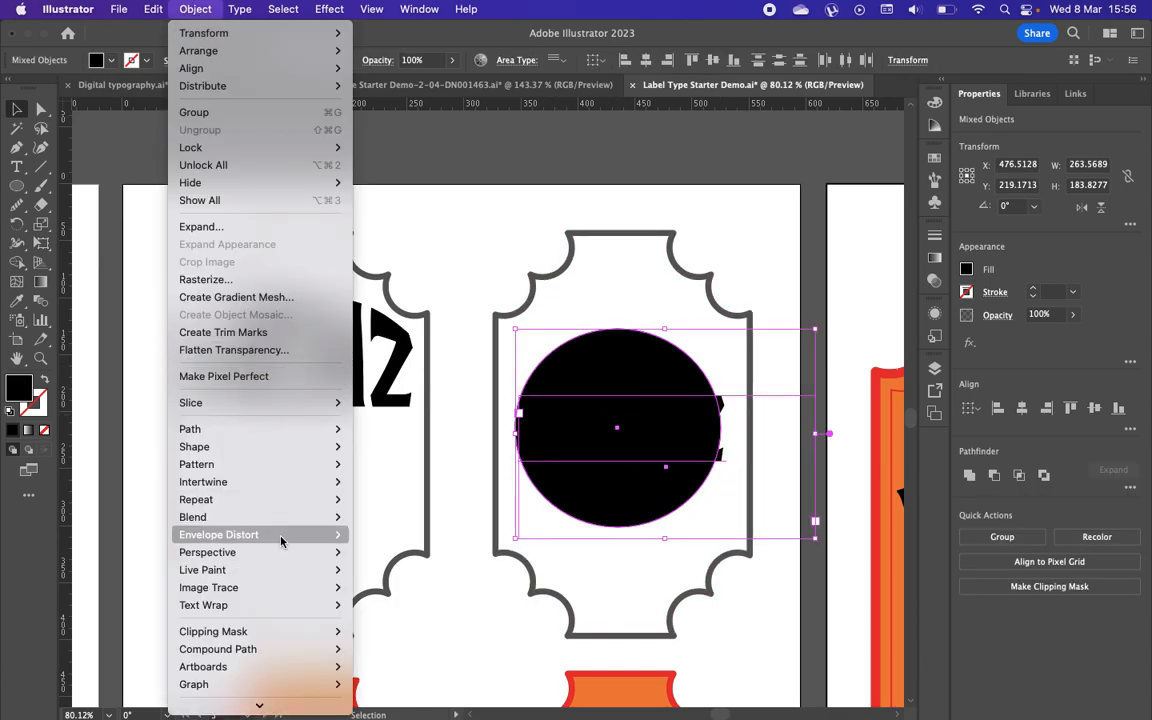
mouse_move(260, 534)
left_click(411, 570)
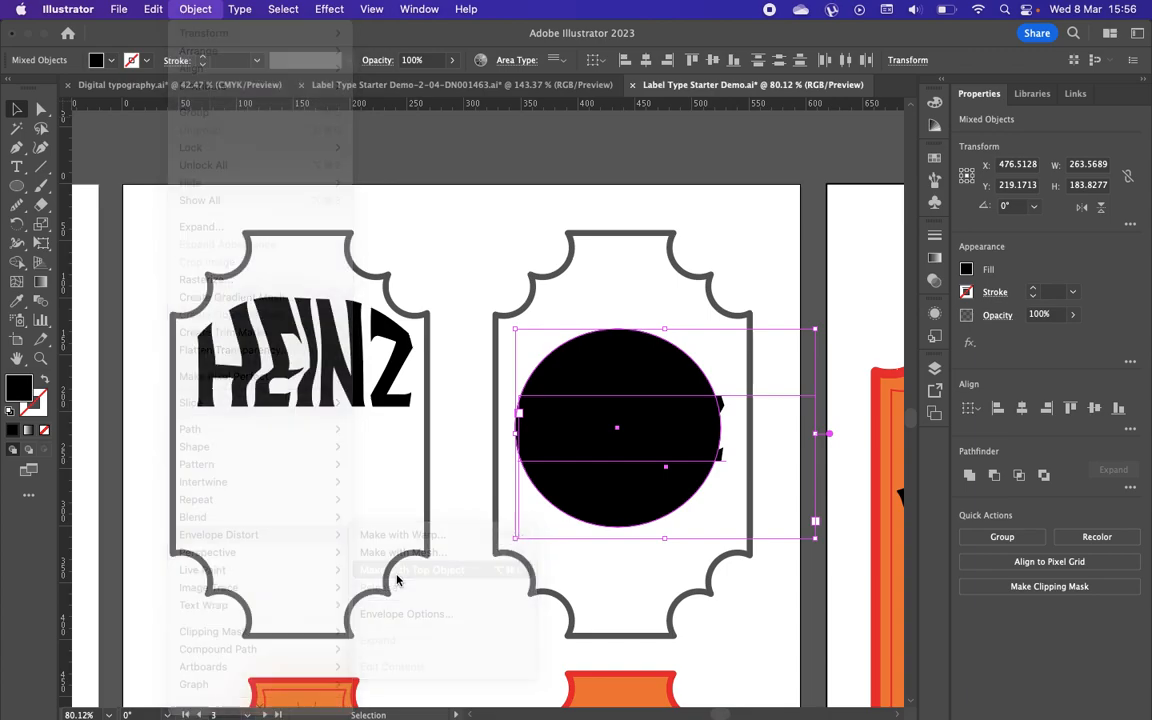
left_click(672, 316)
scroll(660, 300, "up", 1)
left_click(651, 392)
scroll(651, 392, "up", 4)
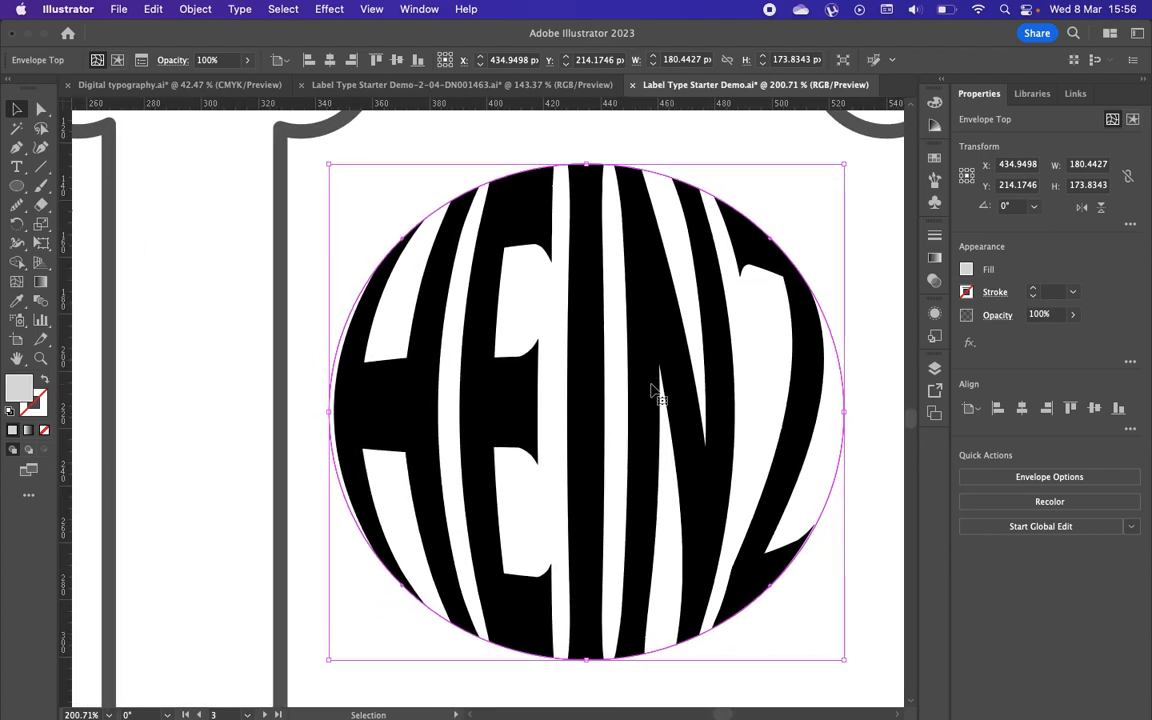
Step: Undo the circular envelope and remove the circle from over HEINZ
key("super+z")
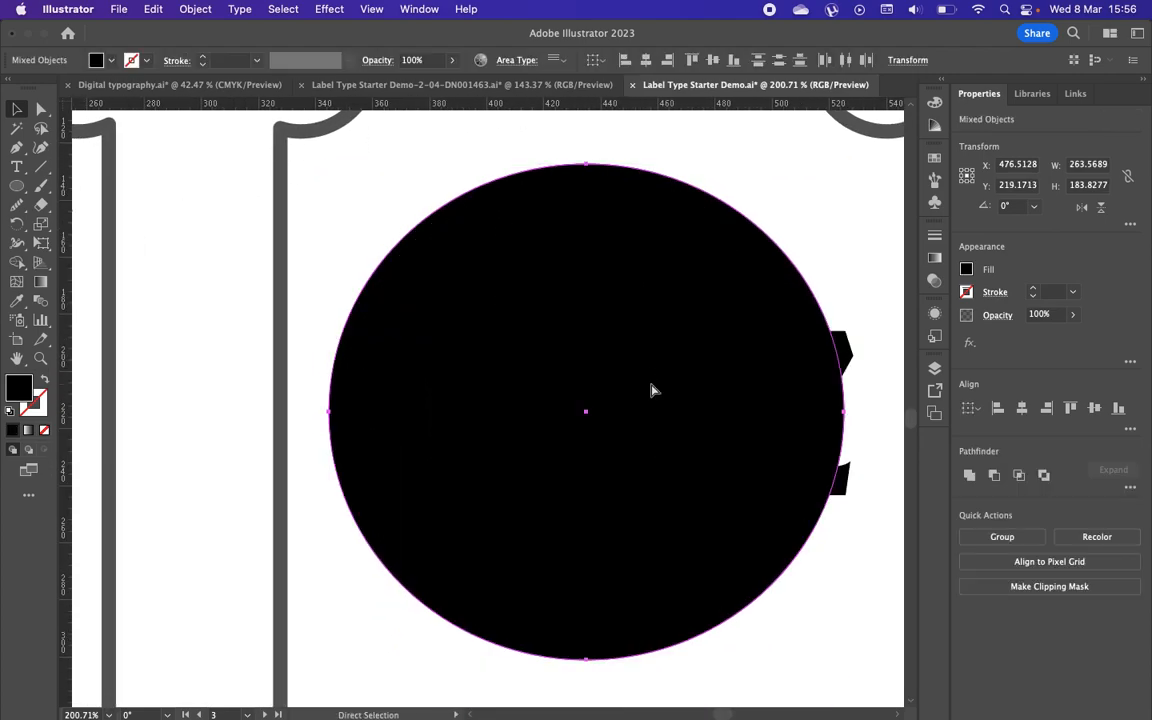
left_click(652, 392)
key("super+z")
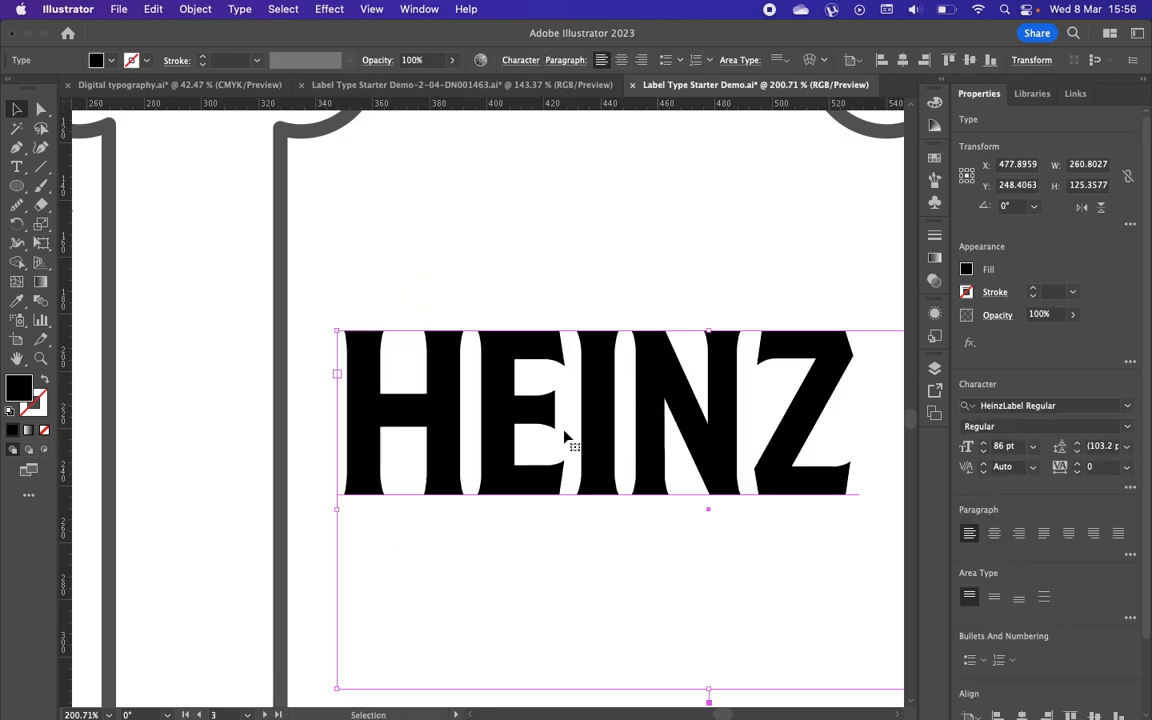
Step: Draw a closed, curved freeform shape with four anchor points over HEINZ using the Pen tool
left_click(18, 147)
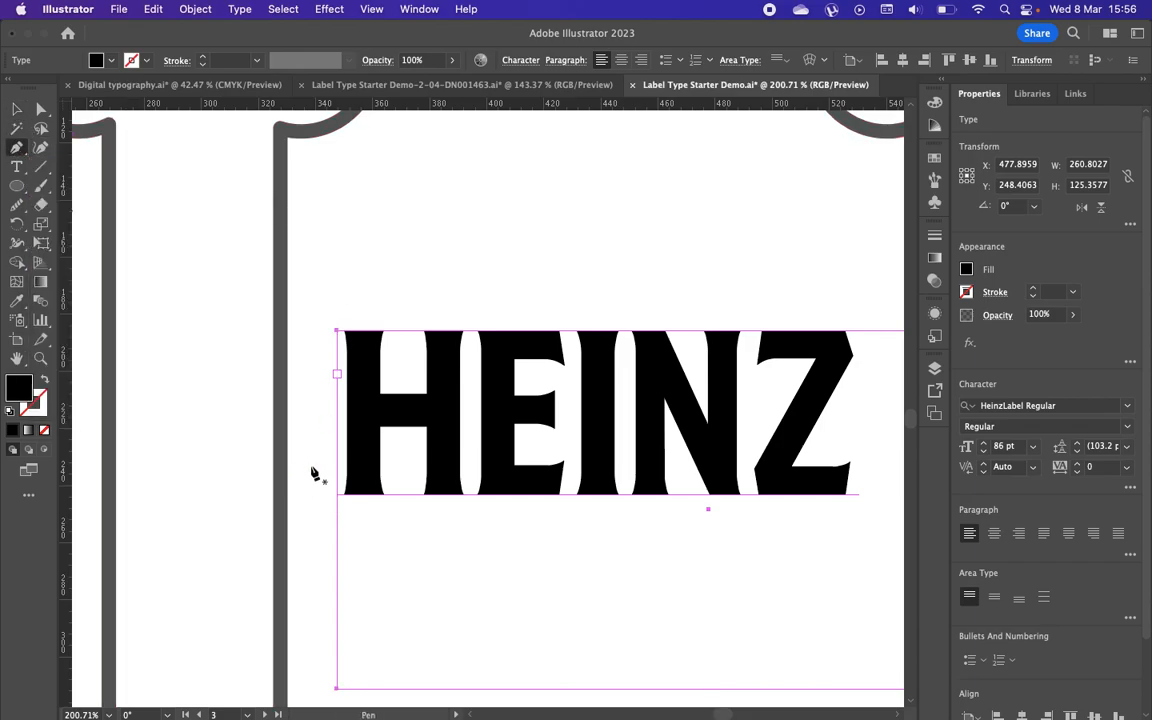
left_click(311, 465)
left_click_drag(531, 295, 755, 346)
left_click_drag(863, 431, 685, 438)
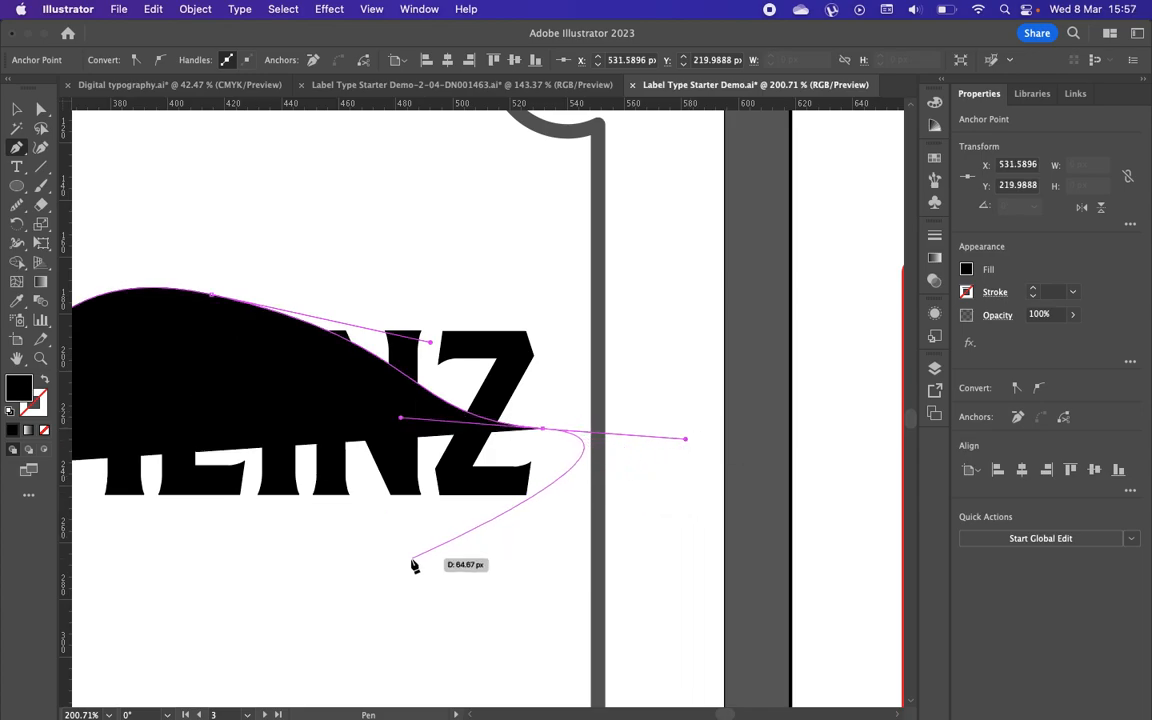
left_click_drag(473, 586, 298, 558)
scroll(300, 561, "left", 5)
scroll(300, 561, "down", 3)
left_click_drag(128, 402, 366, 183)
scroll(697, 383, "right", 4)
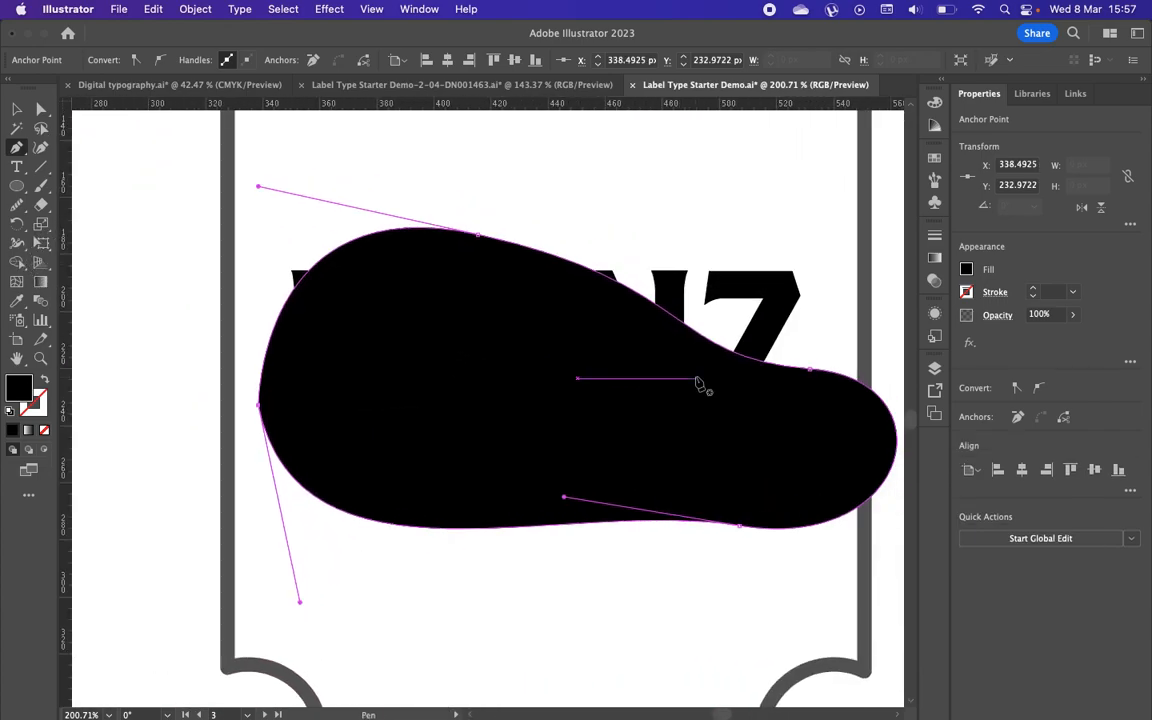
Step: Reshape the freeform outline by raising its upper right anchor, adjusting that anchor's handle and lowering the bottom anchor
left_click(17, 108)
left_click(40, 110)
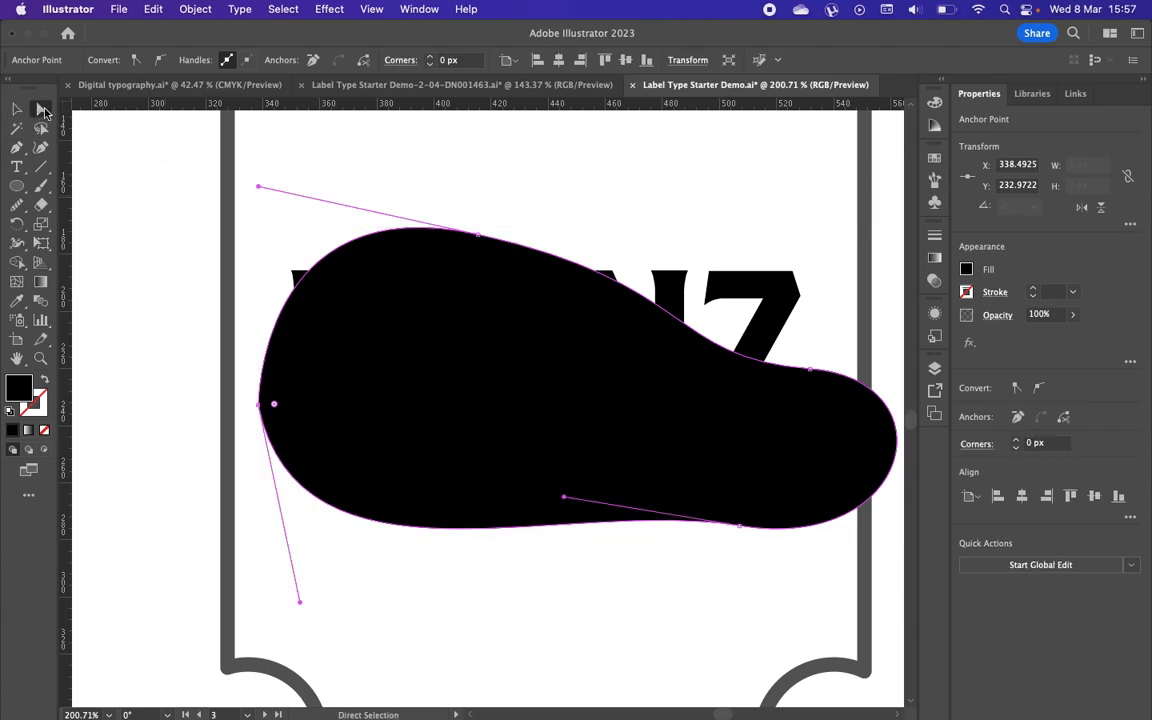
left_click_drag(810, 375, 771, 333)
left_click_drag(699, 284, 597, 231)
left_click(761, 522)
left_click_drag(740, 530, 722, 570)
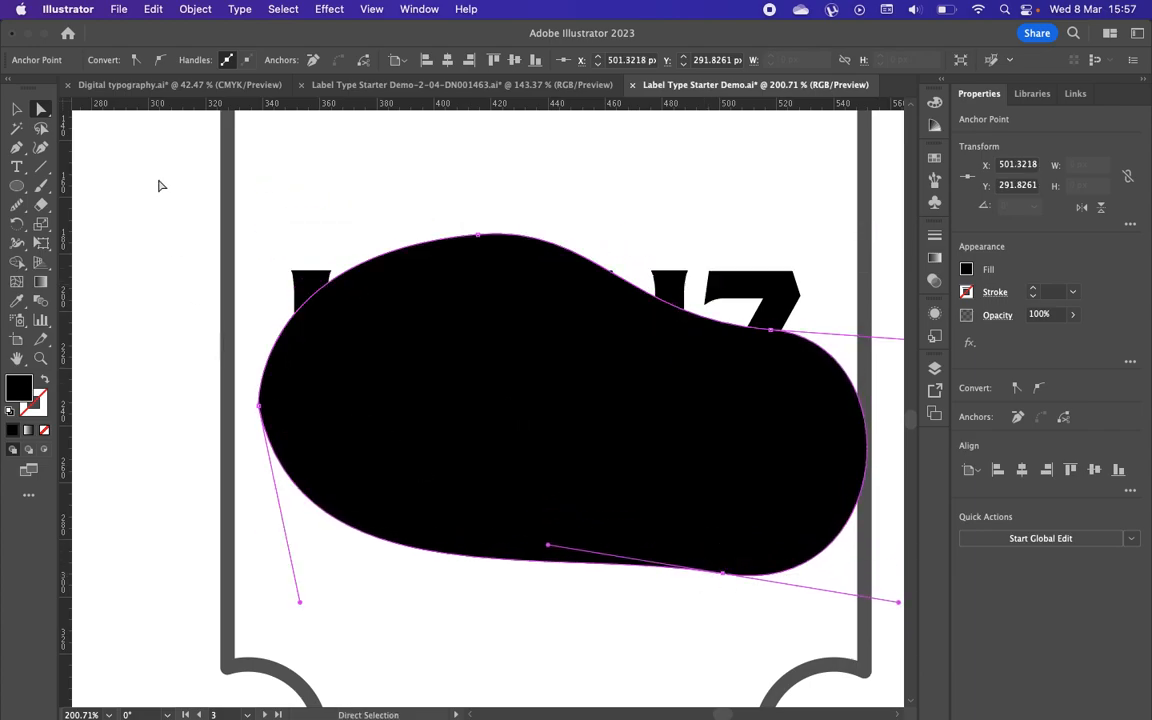
Step: Envelope-distort HEINZ with the freeform shape as the top object, then deselect the result
left_click(19, 110)
left_click_drag(296, 206, 527, 399)
left_click(197, 11)
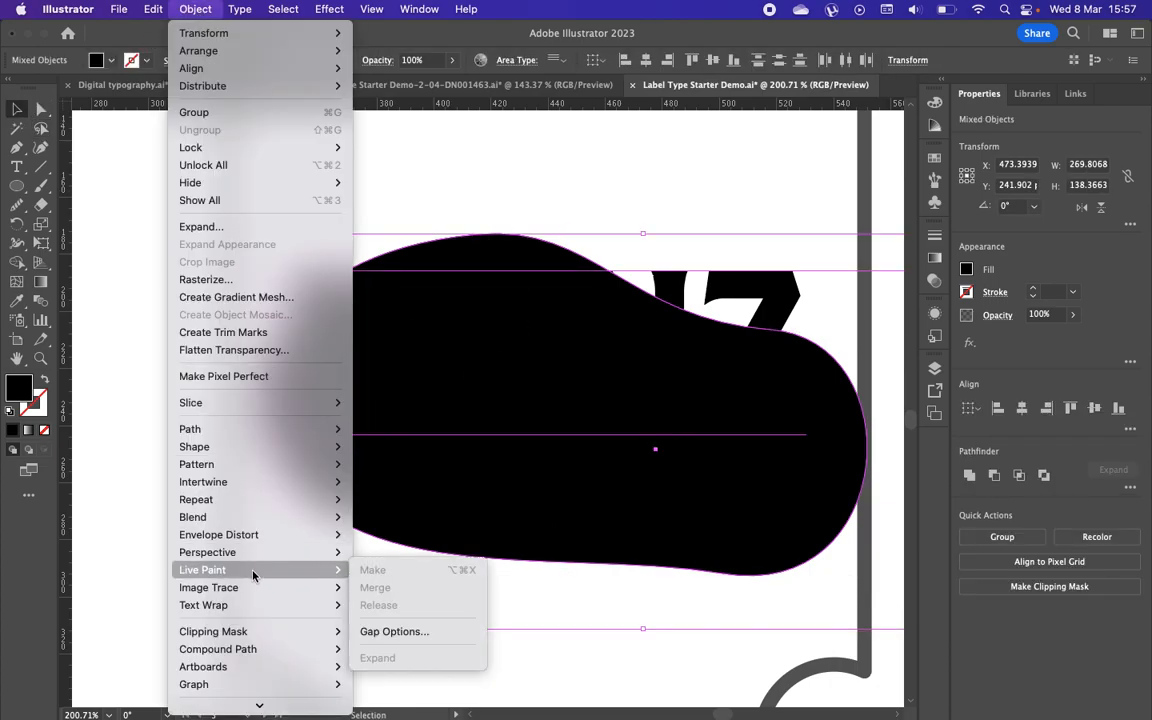
mouse_move(300, 534)
left_click(420, 572)
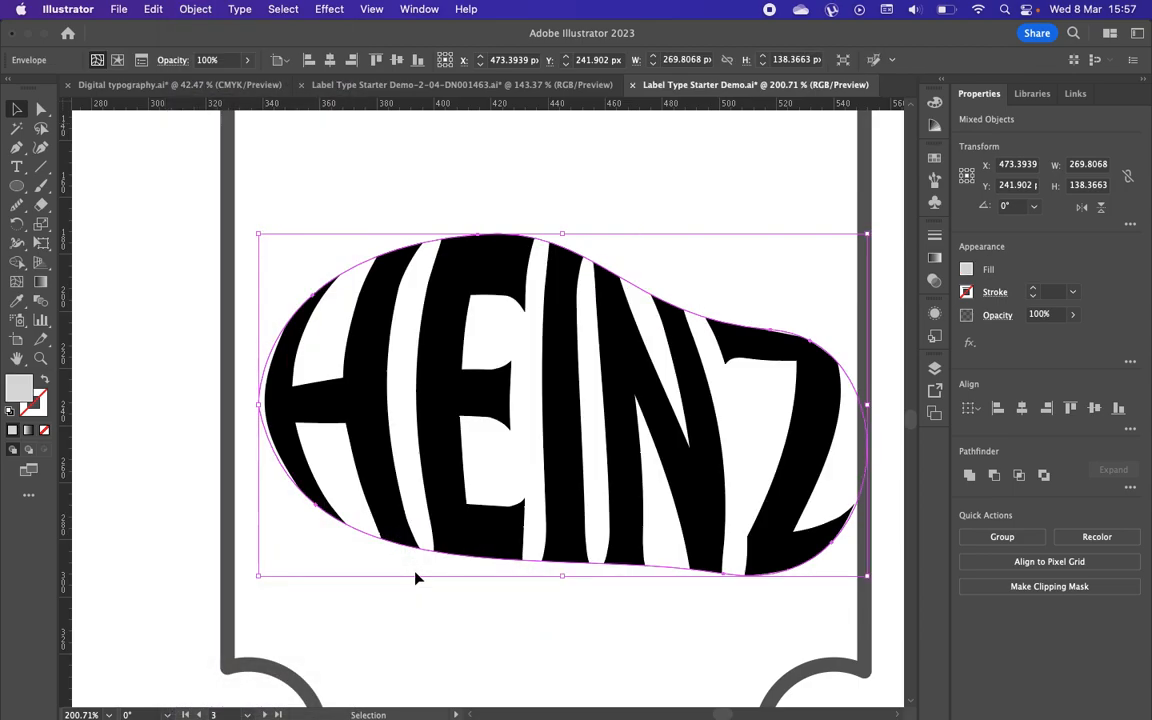
scroll(517, 508, "down", 5)
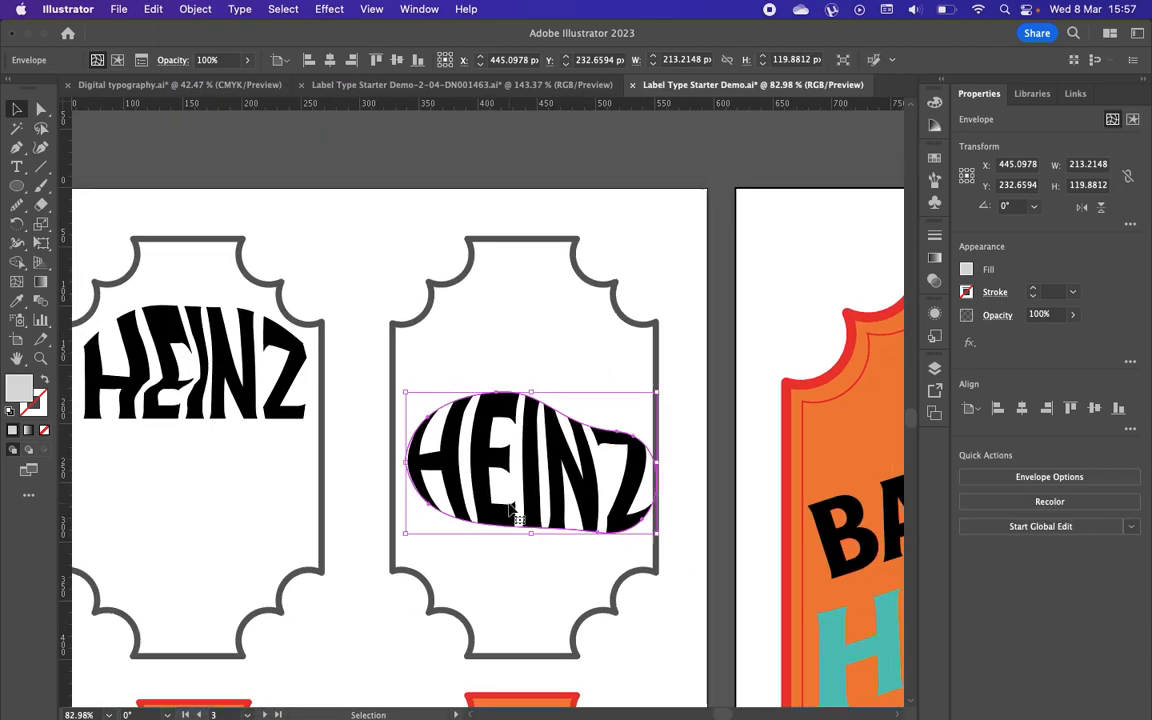
left_click(727, 318)
key("a")
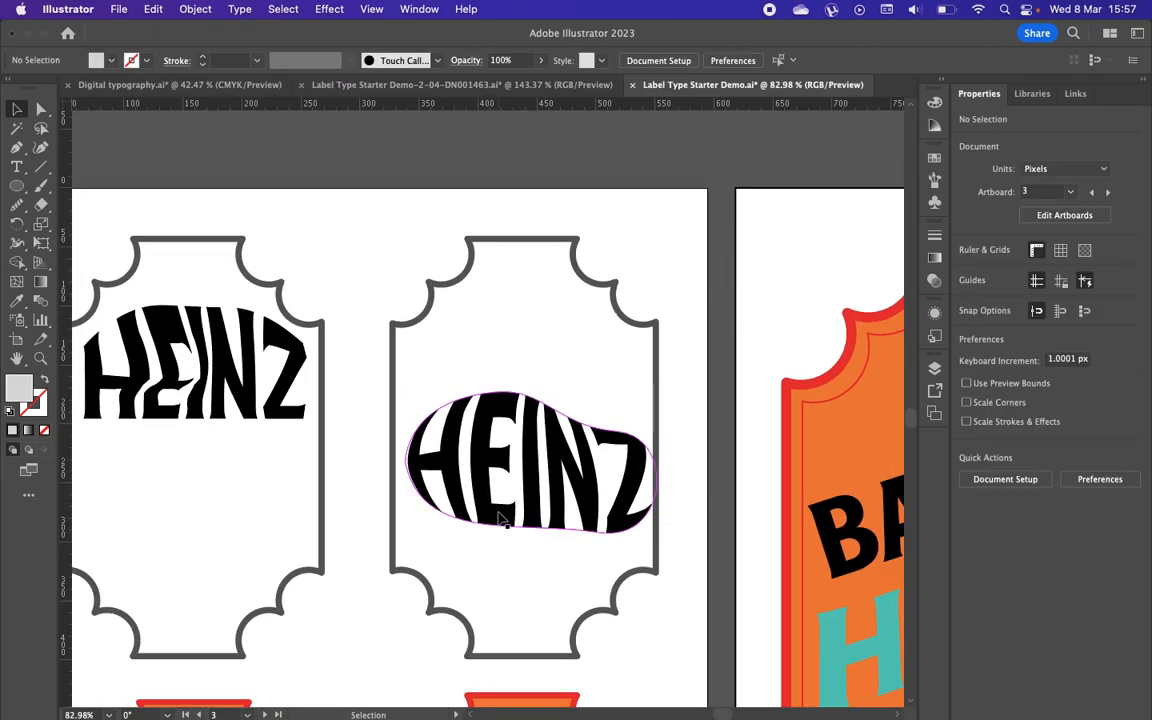
Step: Undo the freeform envelope and the anchor edits, and delete the freeform shape
left_click(501, 514)
key("super+z")
key("super+z")
key("super+z")
key("super+z")
key("super+z")
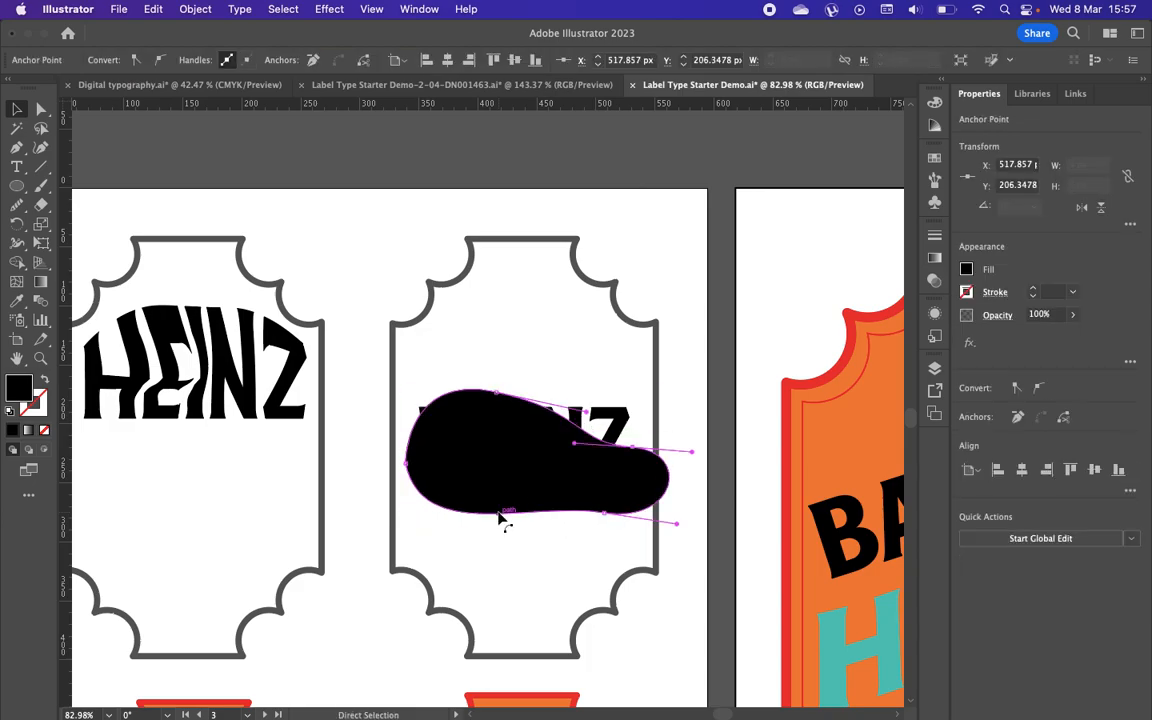
key("Delete")
key("Delete")
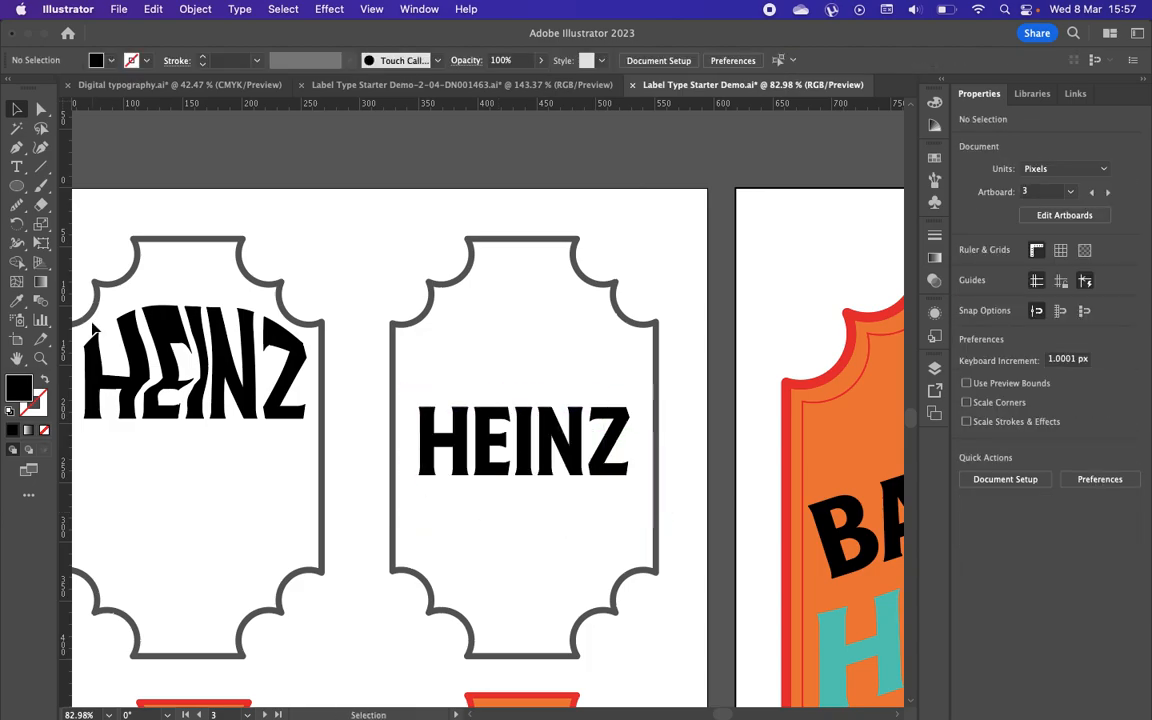
Step: Draw a black ellipse about 193 by 201 px and centre it over HEINZ in the frame
left_click(16, 186)
left_click_drag(431, 357, 658, 594)
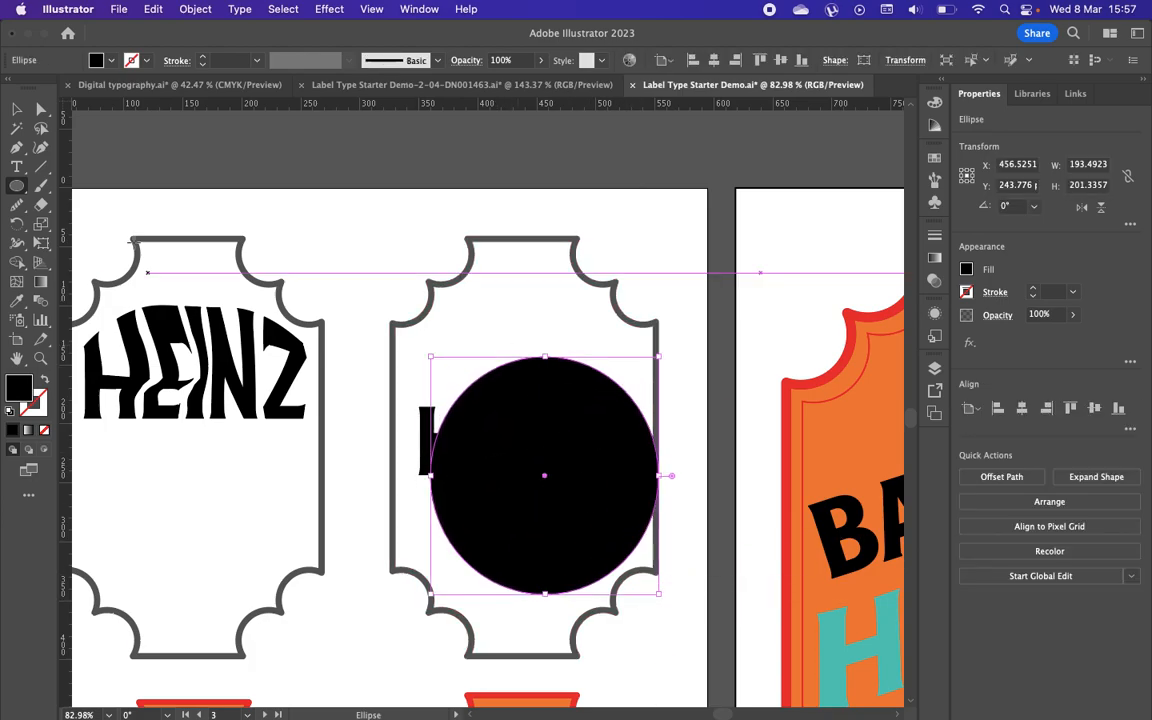
key("v")
left_click_drag(625, 460, 602, 435)
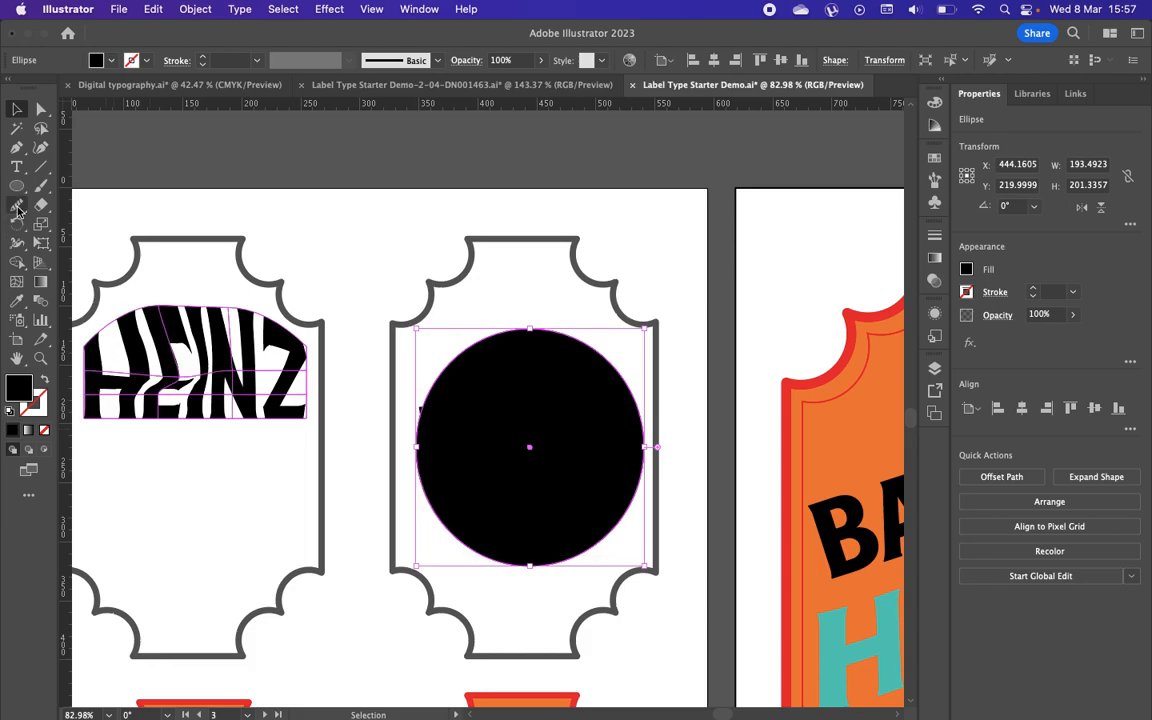
Step: Cut the black ellipse across its middle with a wavy Knife stroke
left_click_drag(41, 204, 84, 243)
mouse_move(400, 450)
left_mouse_down()
mouse_move(493, 442)
mouse_move(562, 464)
mouse_move(636, 458)
mouse_move(666, 437)
left_mouse_up()
left_click(17, 108)
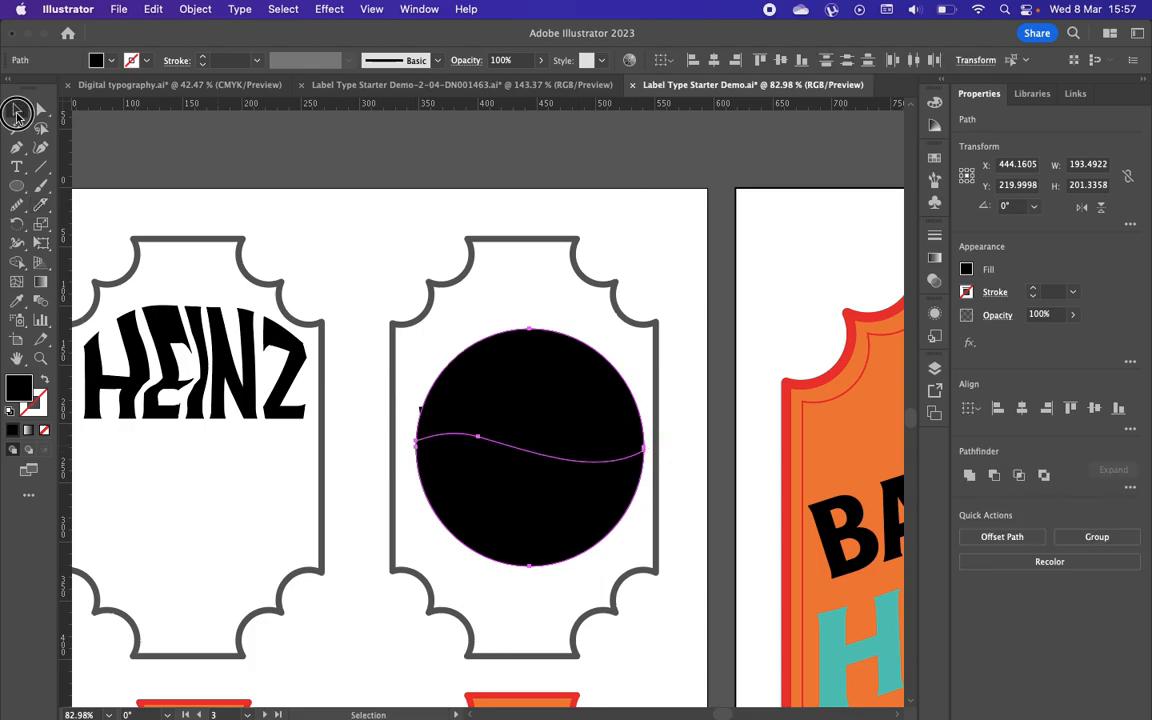
Step: Separate the cut halves, placing the lower one beneath HEINZ and the upper one over the text
left_click_drag(557, 400, 563, 341)
double_click(576, 362)
key("super+x")
double_click(684, 422)
key("super+v")
left_click(537, 417)
left_click_drag(537, 417, 631, 398)
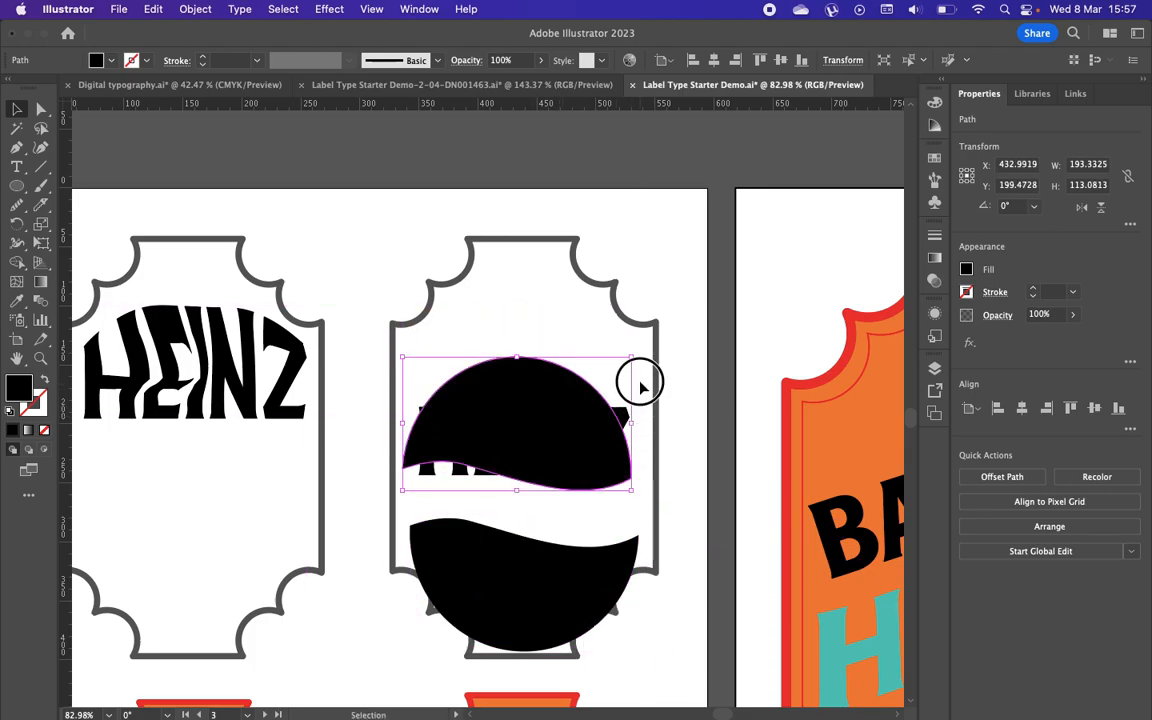
Step: Envelope-distort HEINZ with the upper half as top object, and fit the lower half closely beneath the shaped lettering
left_click(456, 470, "shift")
left_click(197, 11)
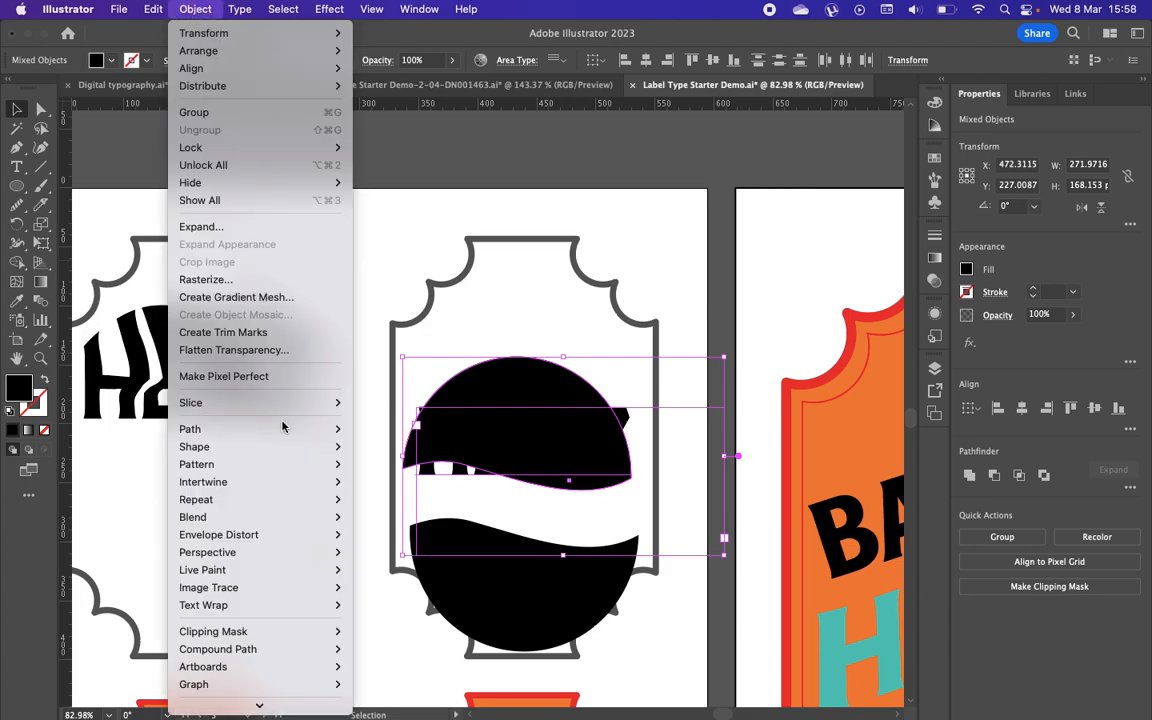
mouse_move(310, 535)
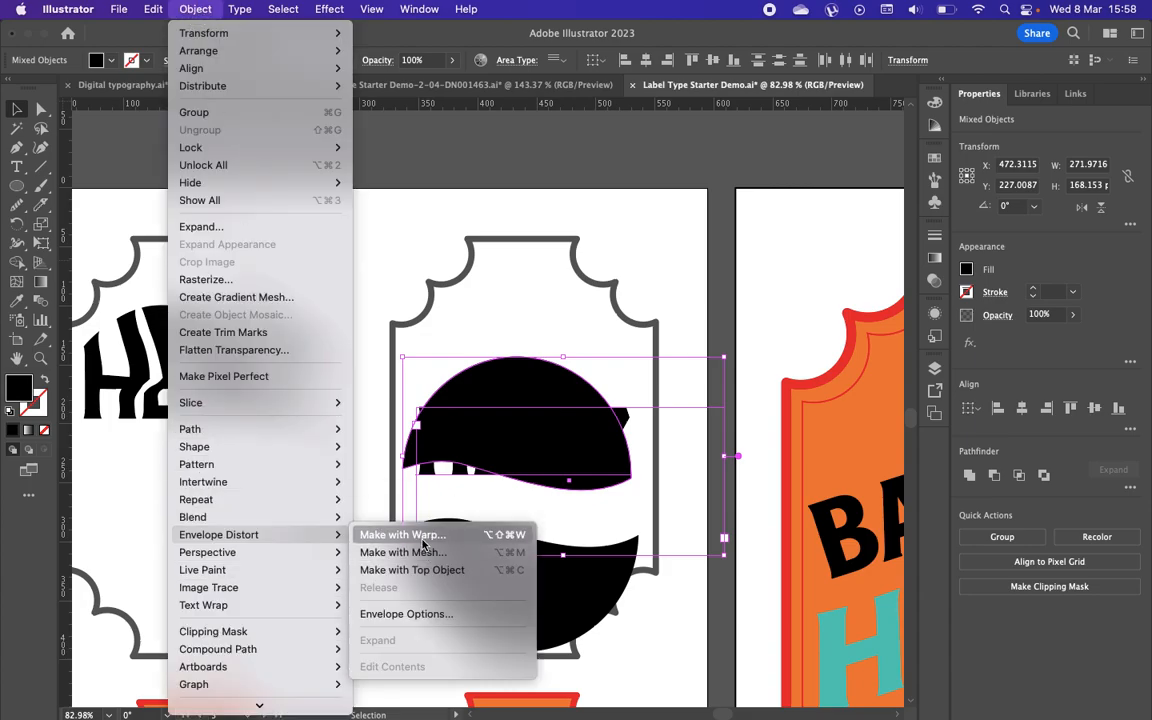
left_click(424, 569)
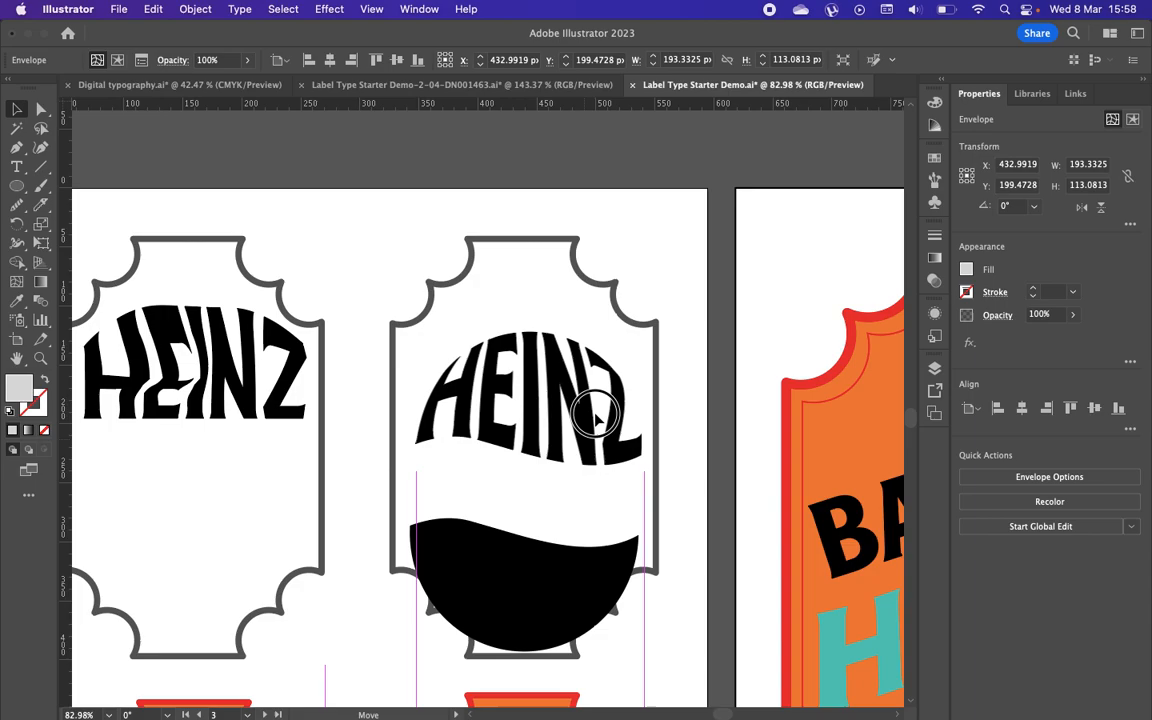
left_click_drag(605, 610, 592, 530)
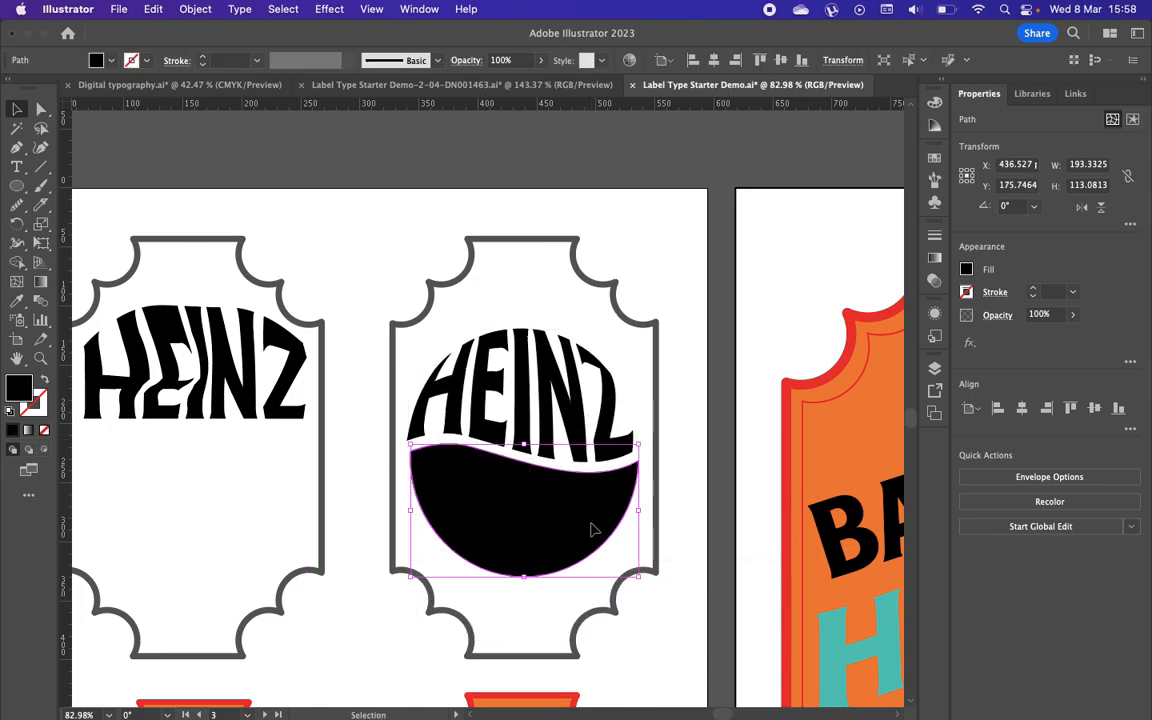
left_click(694, 470)
Step: Move the teal HEINZ lettering on the orange label without the ornaments down and right off its blue shadow
scroll(695, 470, "down", 5)
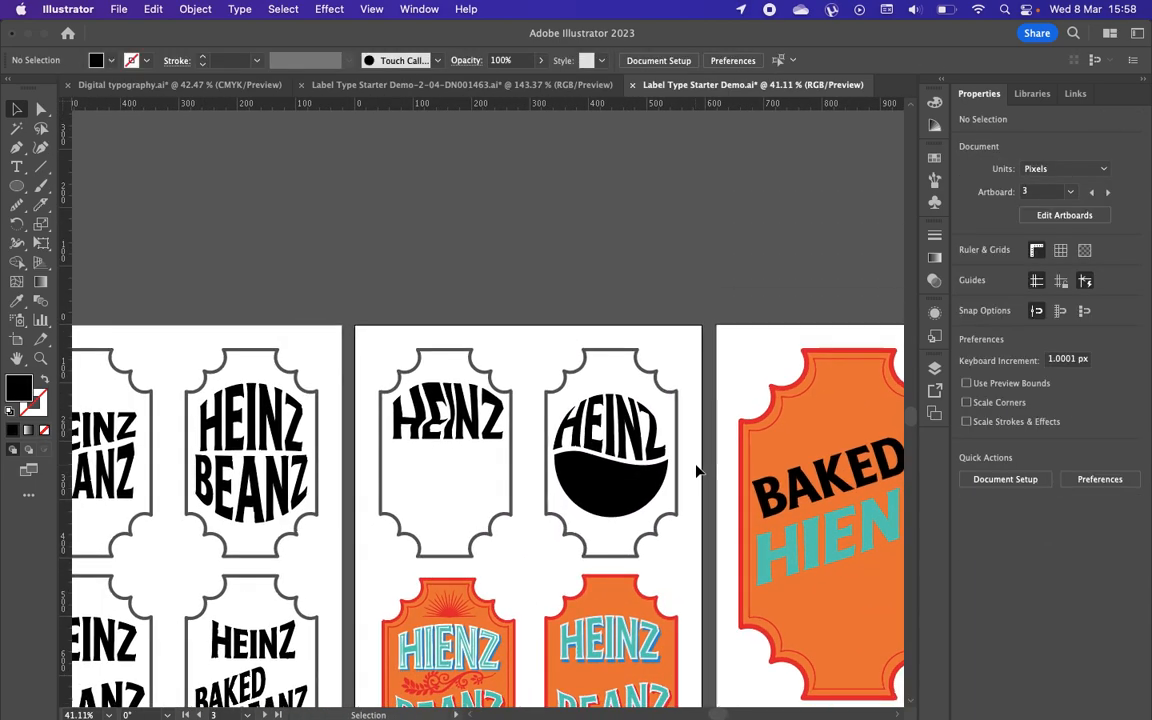
scroll(697, 470, "down", 3)
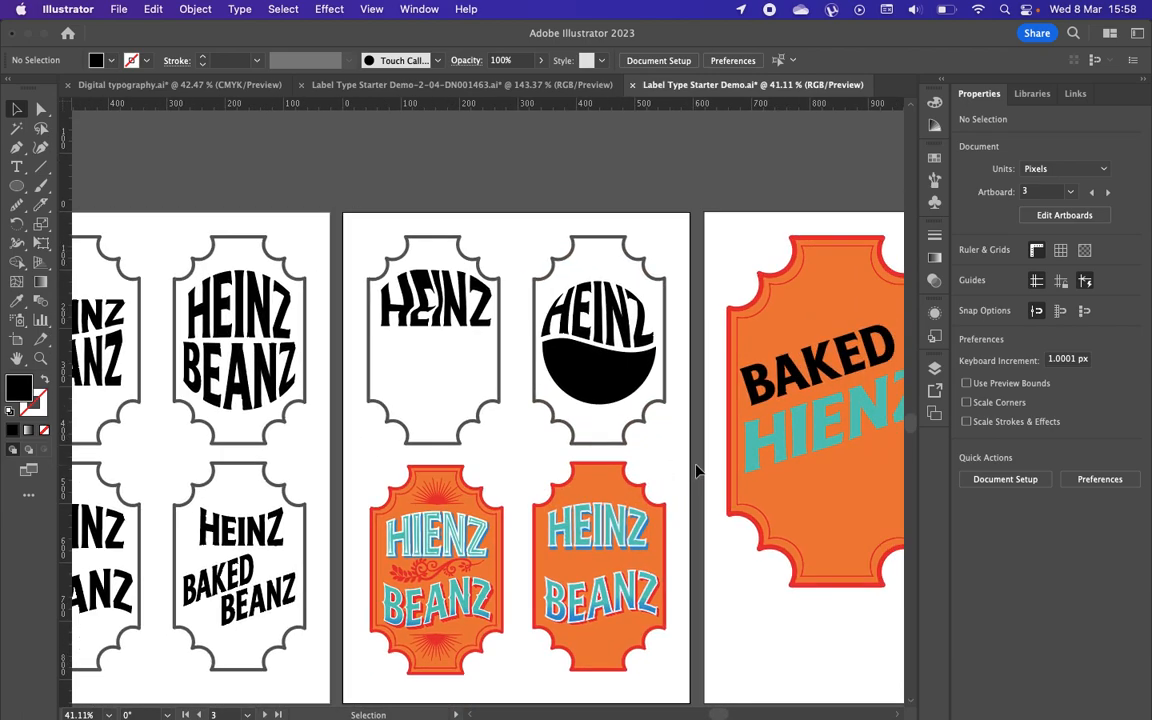
scroll(697, 470, "up", 2)
scroll(697, 470, "up", 2)
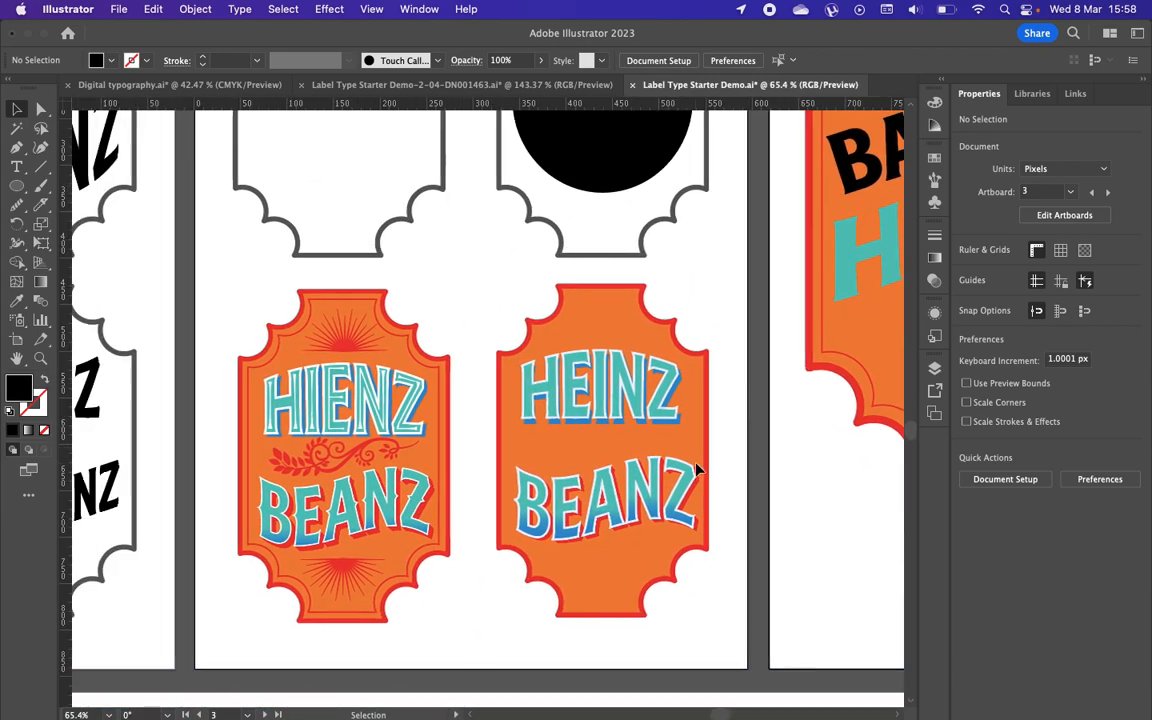
scroll(697, 470, "up", 6)
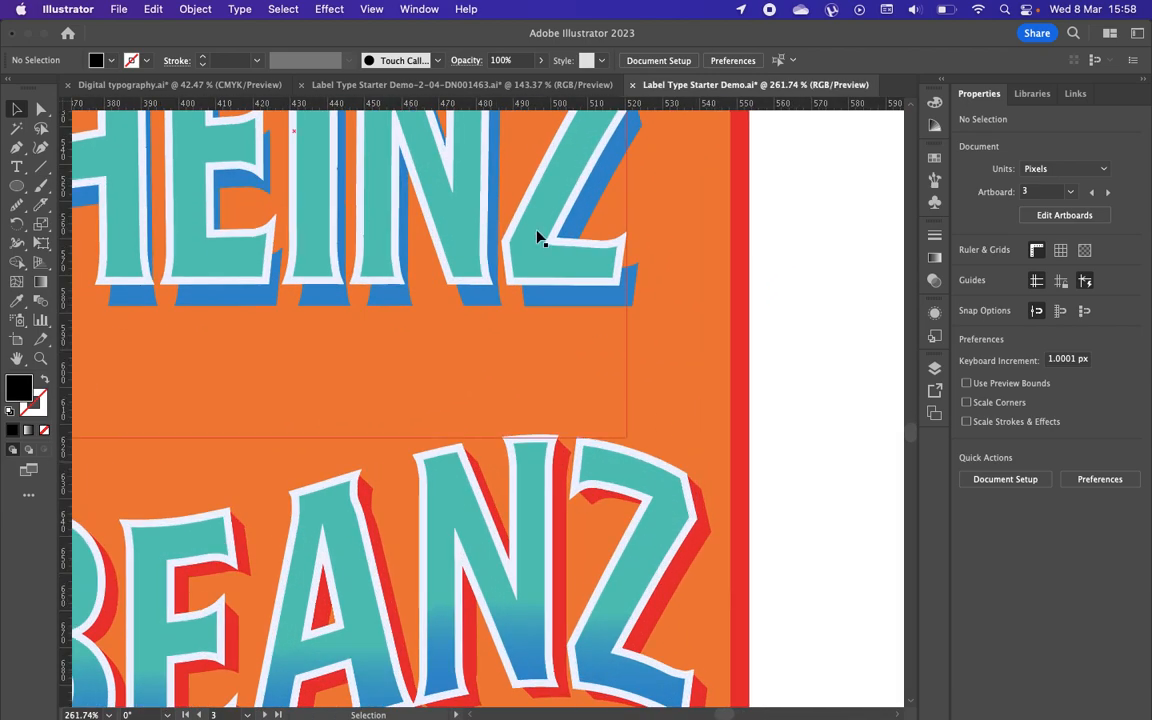
left_click_drag(536, 238, 585, 349)
Step: Try round and bevel corners on the teal HEINZ stroke, then restore butt caps and miter corners, keeping the Uniform width profile
scroll(792, 401, "up", 3)
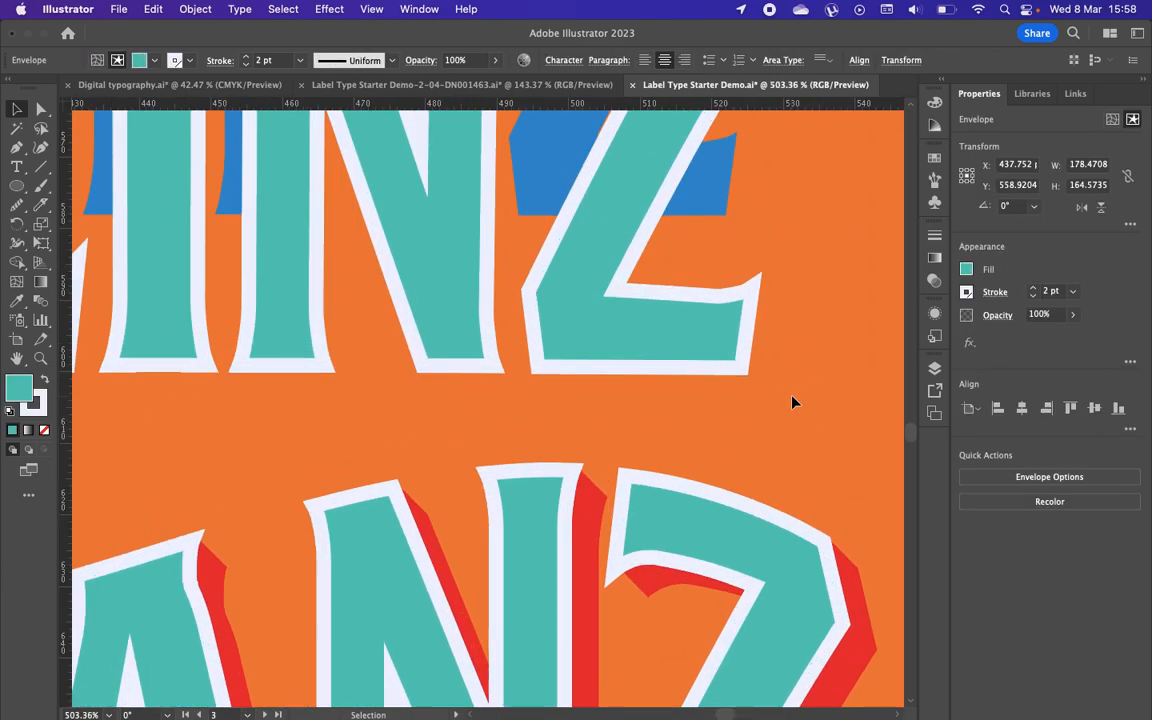
scroll(792, 401, "up", 5)
scroll(712, 267, "left", 1)
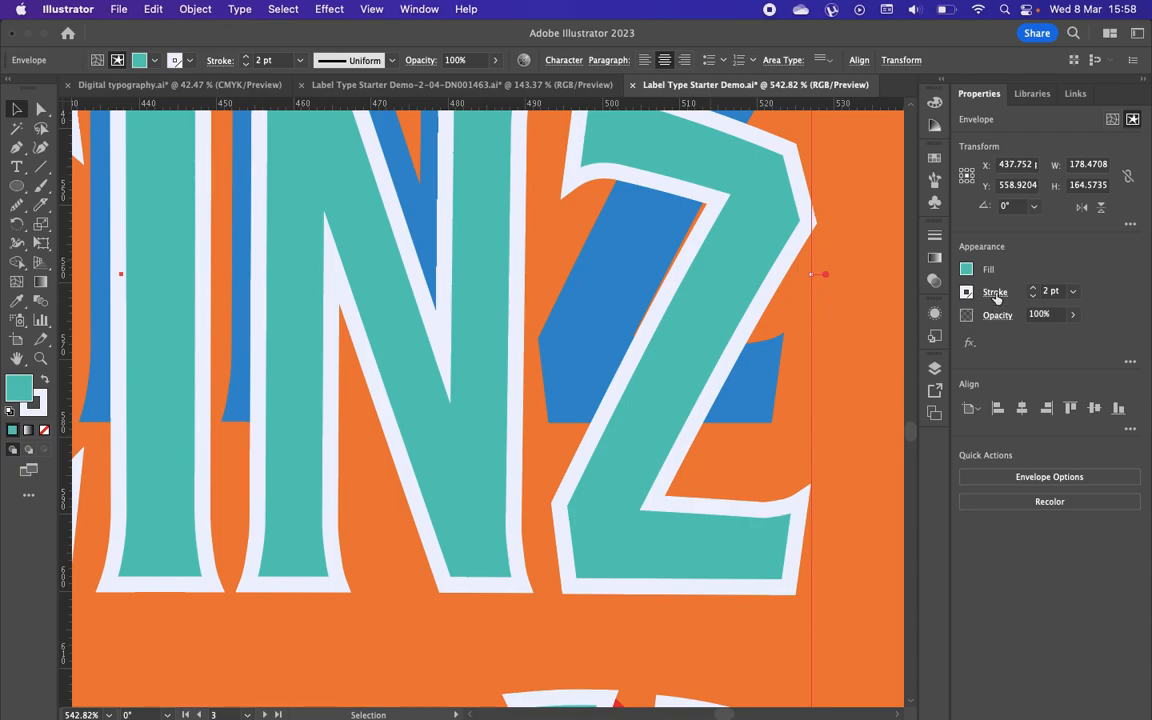
left_click(995, 294)
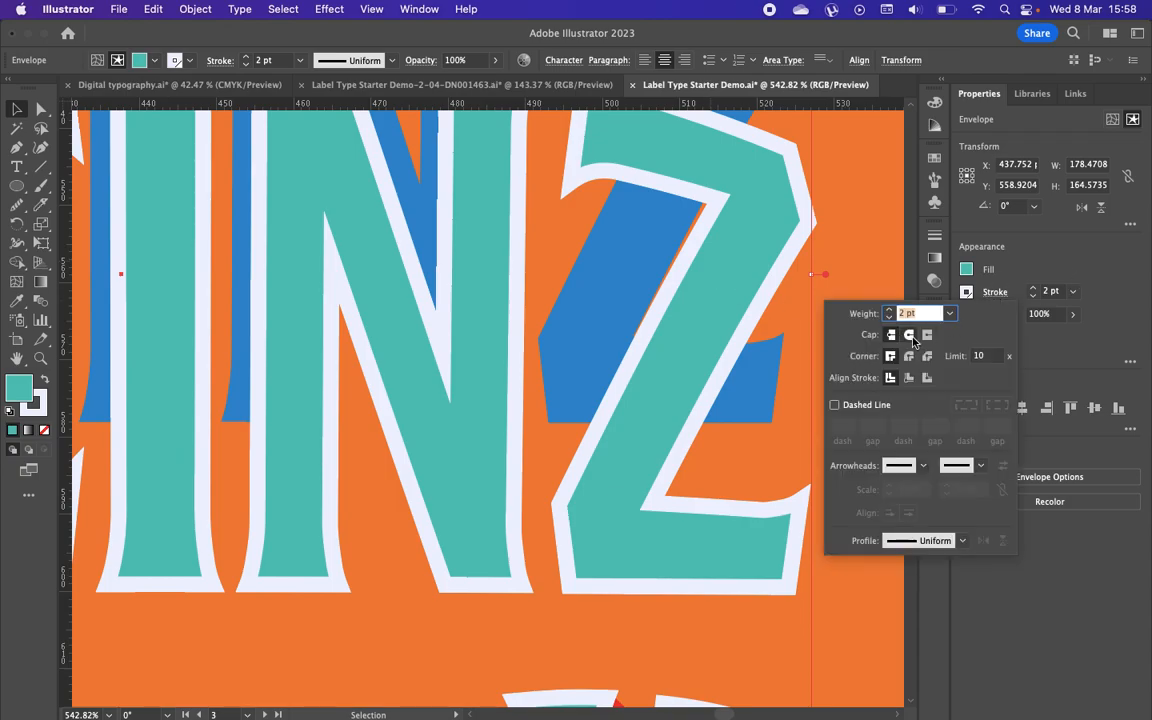
left_click(909, 336)
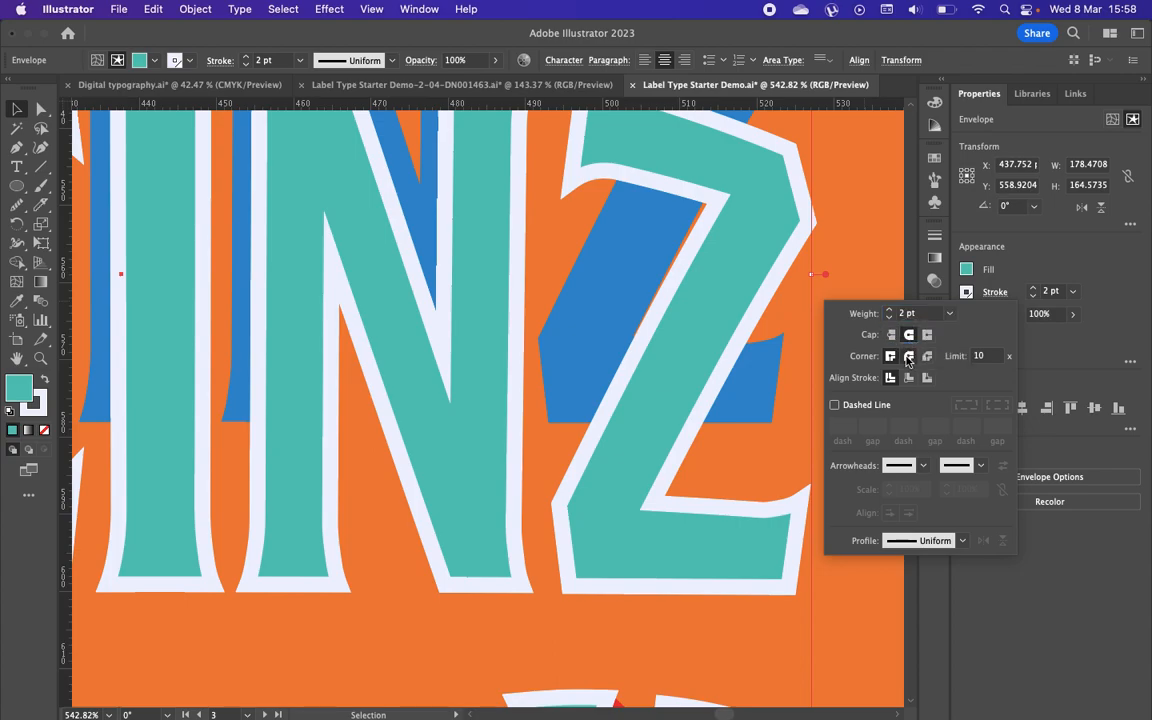
left_click(909, 357)
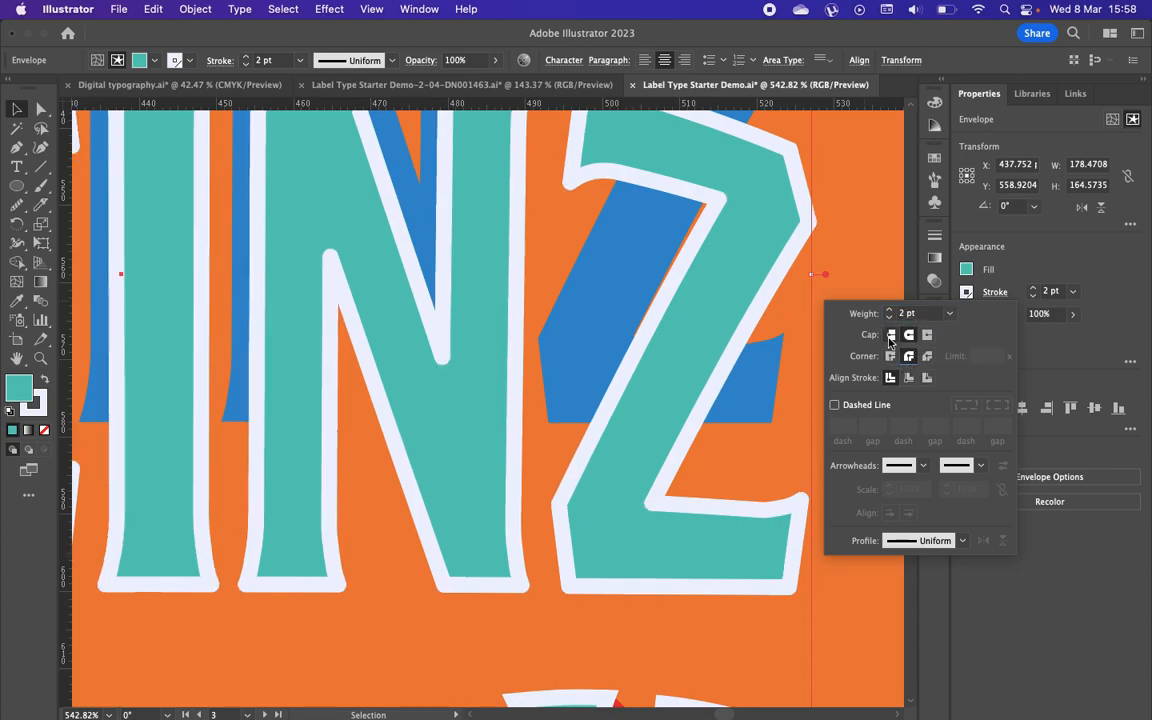
left_click(923, 358)
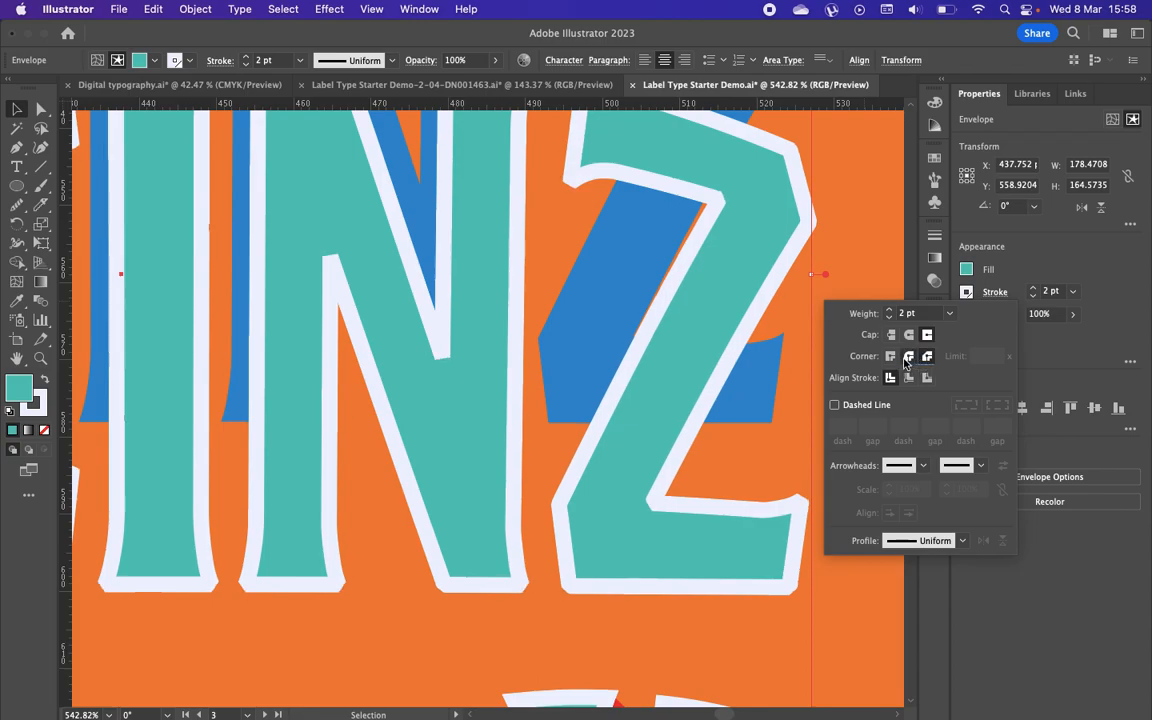
left_click(908, 358)
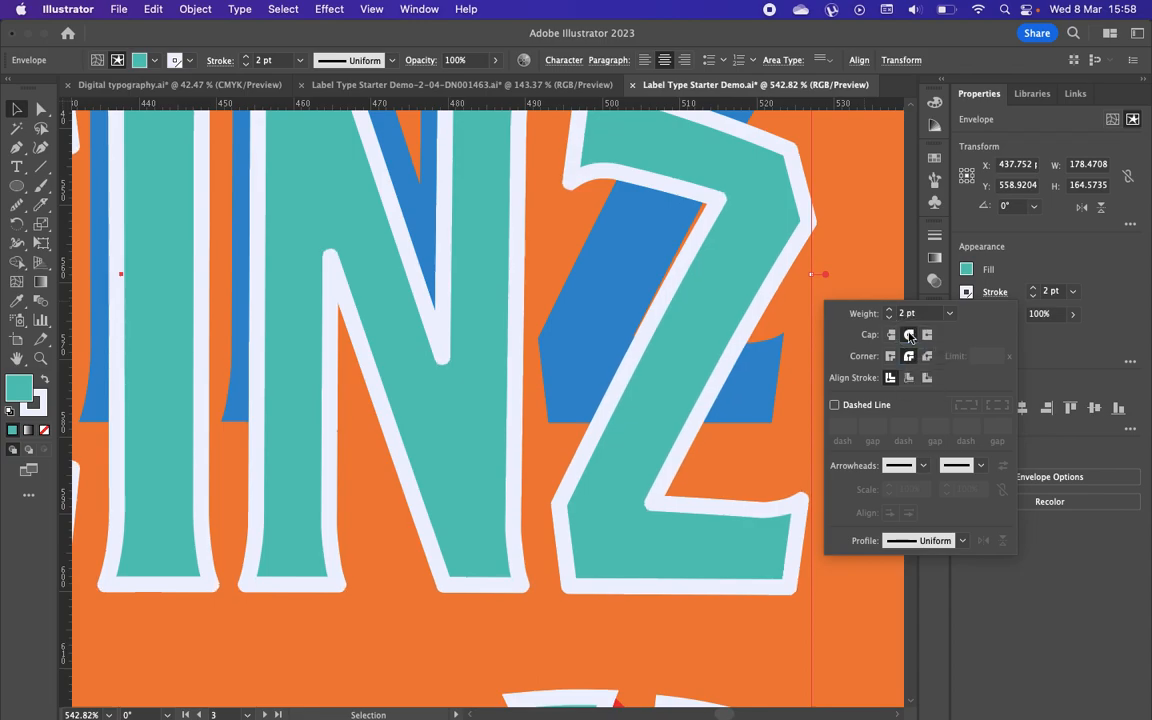
left_click(891, 357)
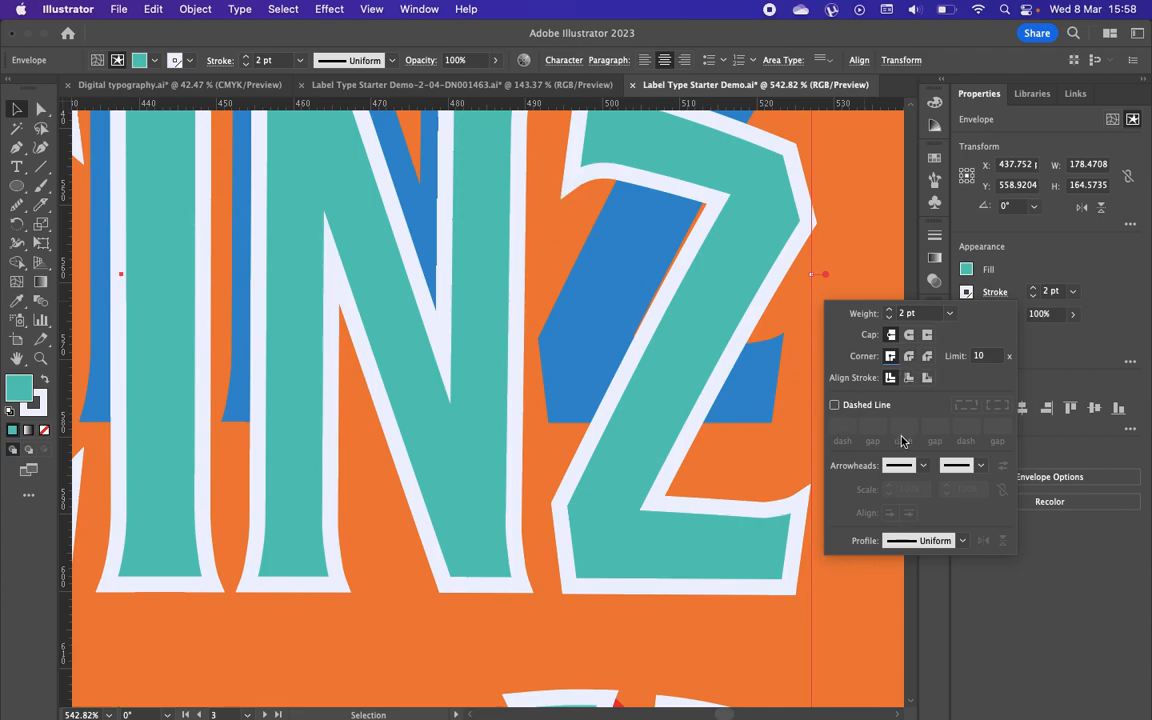
left_click(950, 548)
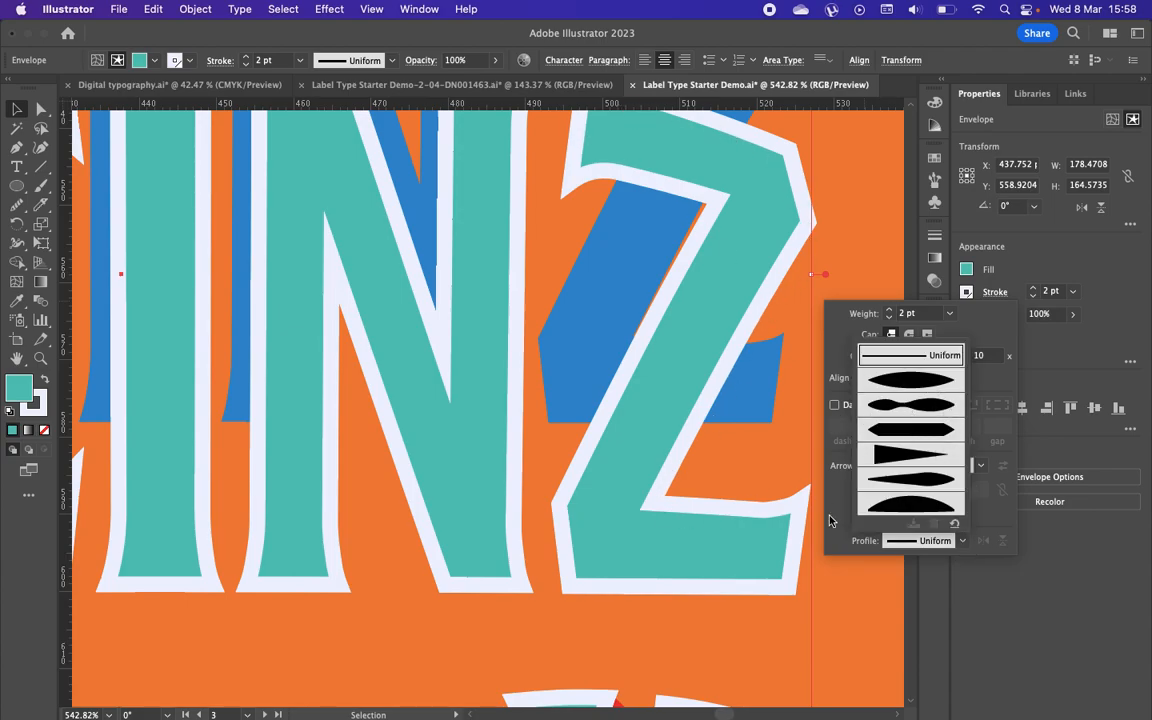
left_click(910, 355)
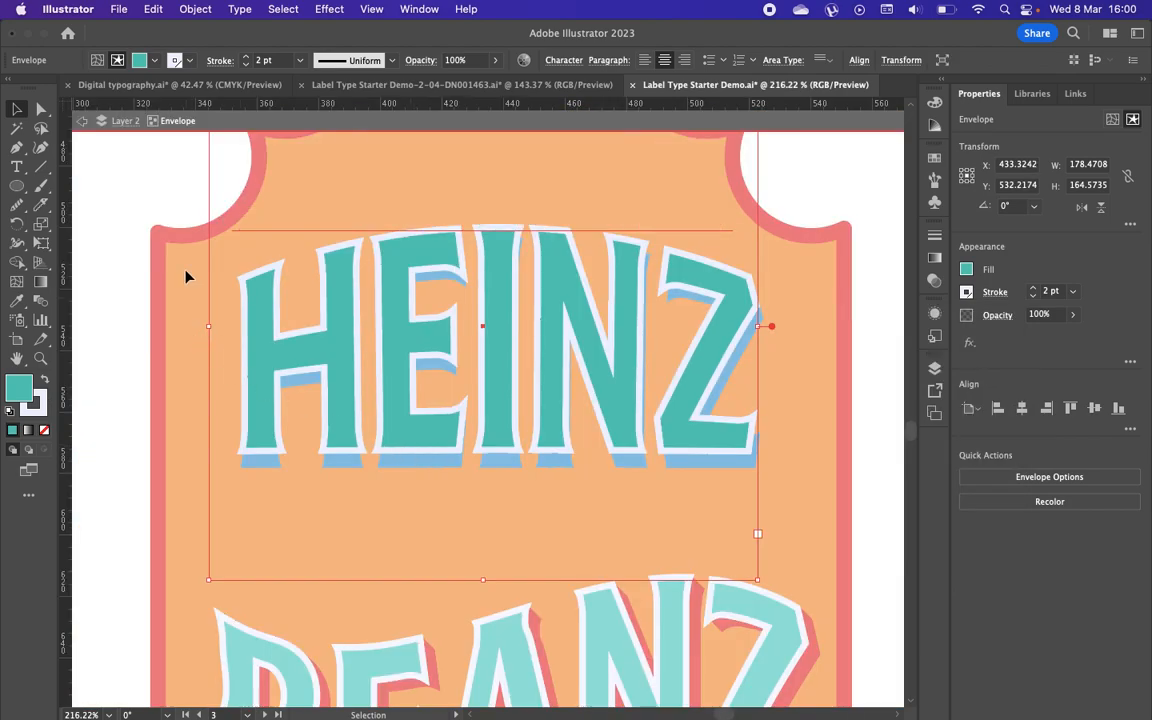
Step: Convert the HEINZ text inside the teal lettering's envelope to outlines and select all its letters
left_click(255, 11)
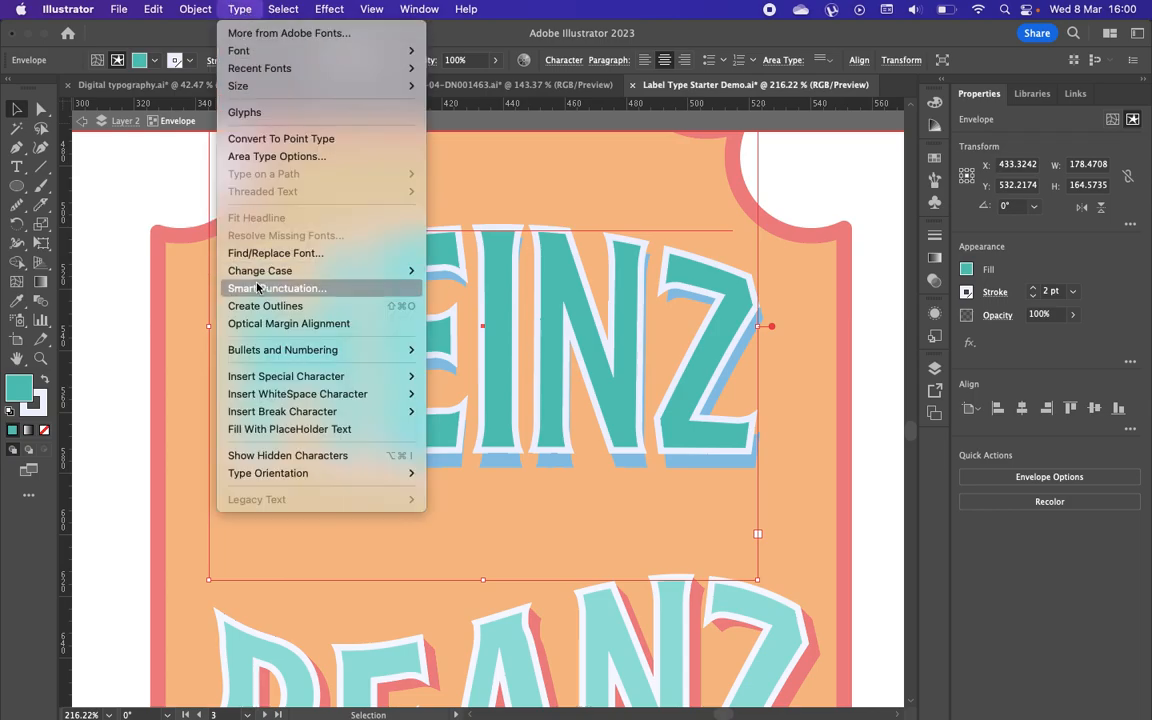
left_click(260, 309)
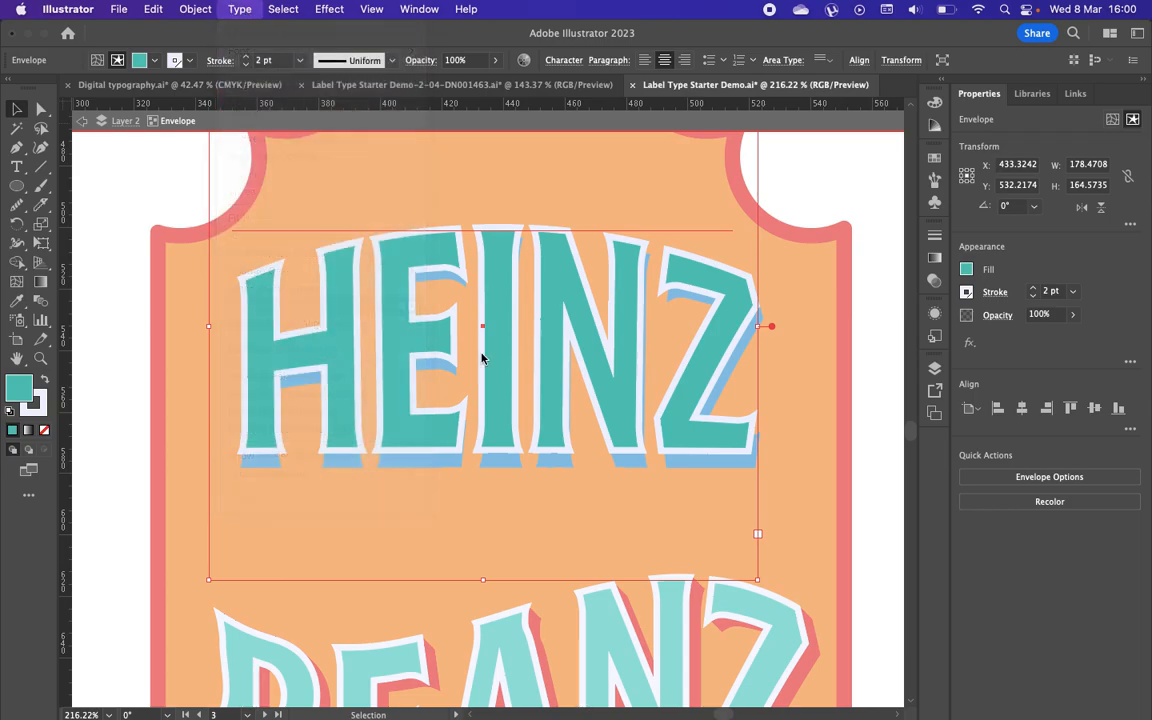
left_click_drag(407, 215, 432, 416)
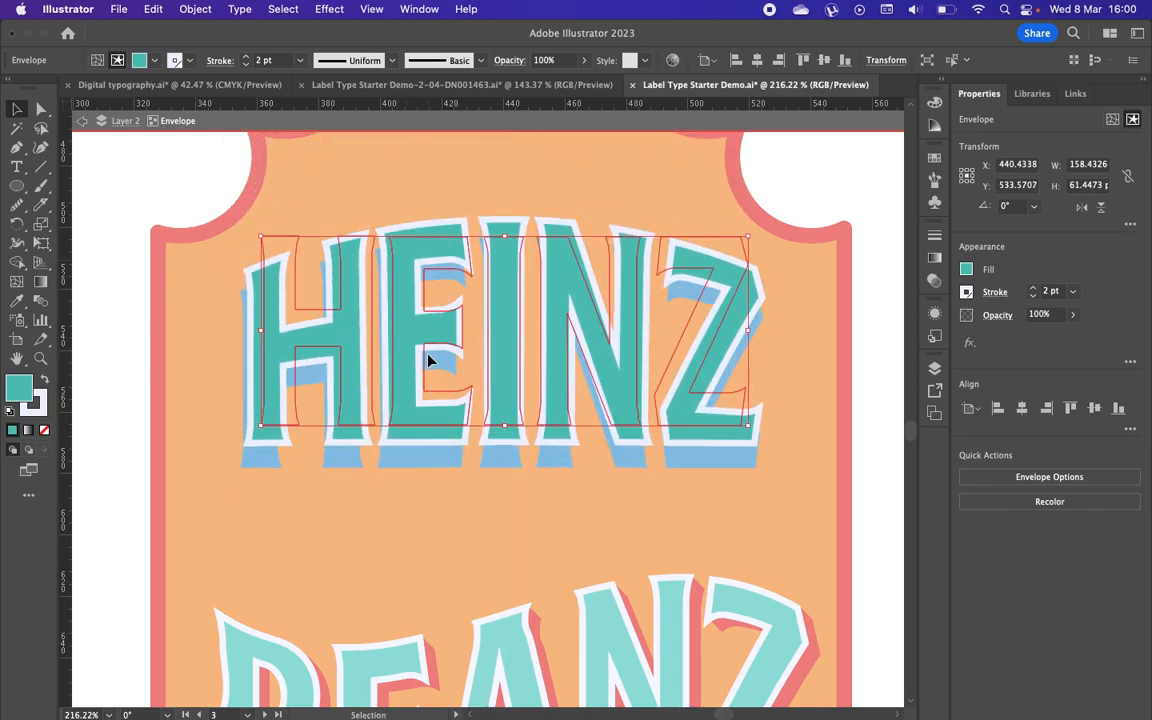
Step: Try to pull the upper-left anchor point of the outlined E up and outward, and undo that change
left_click(40, 110)
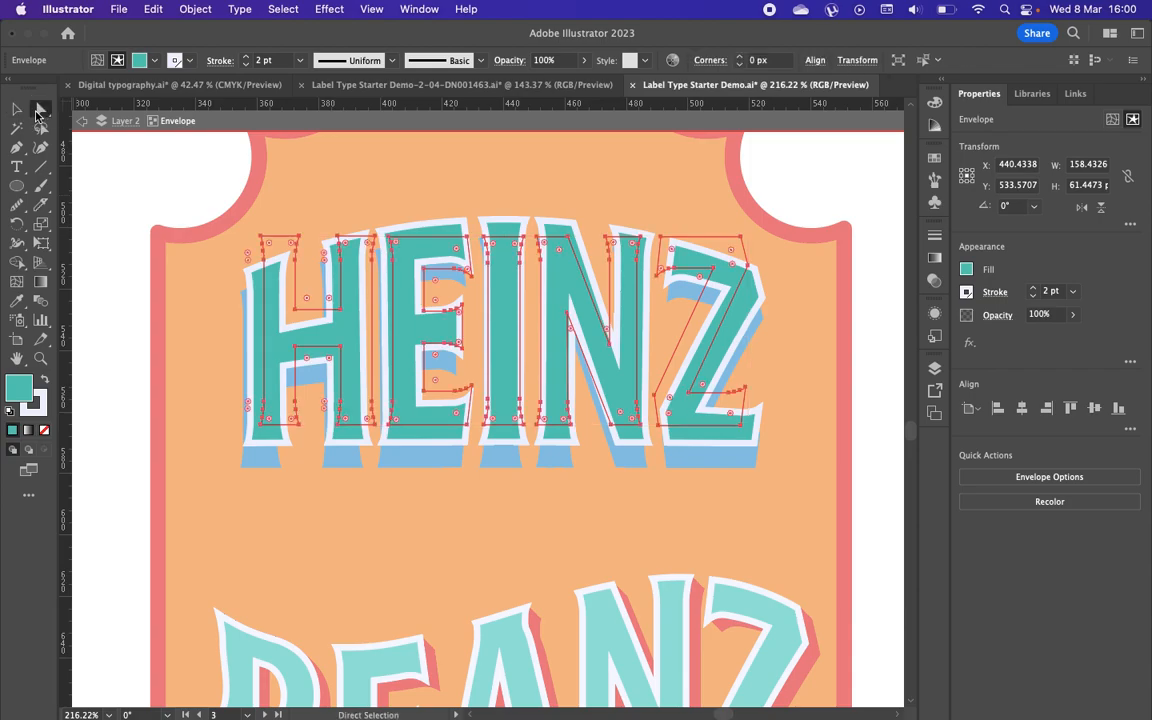
scroll(417, 265, "up", 5)
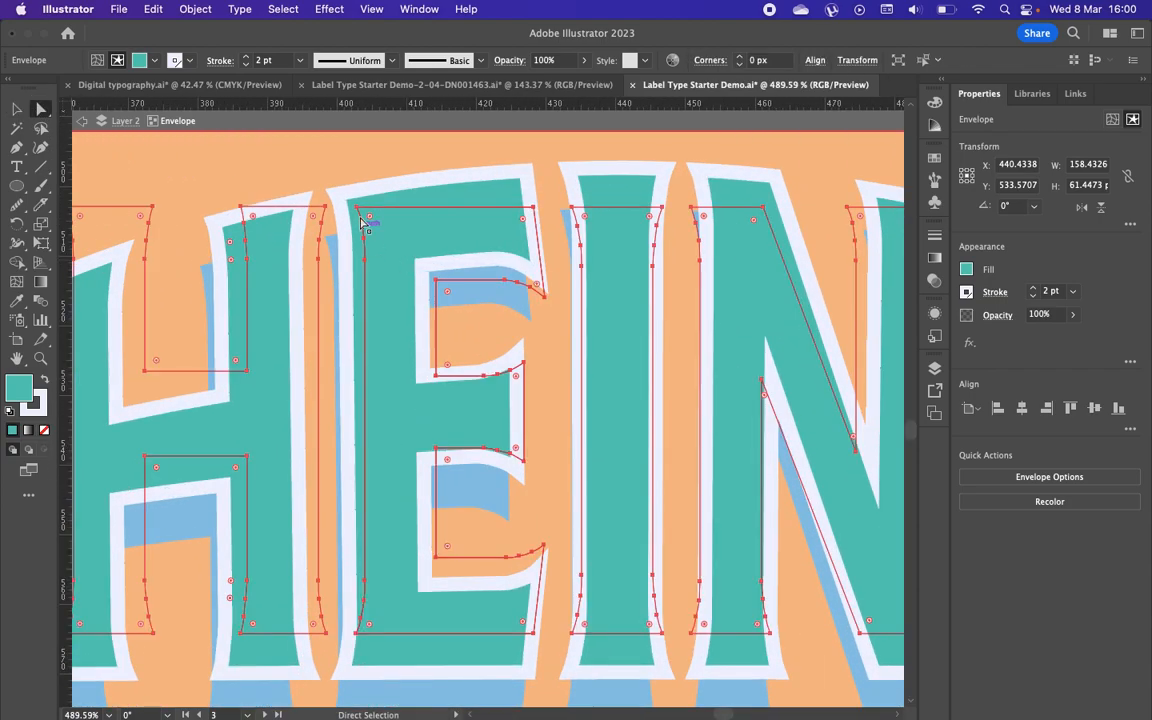
left_click_drag(362, 219, 335, 158)
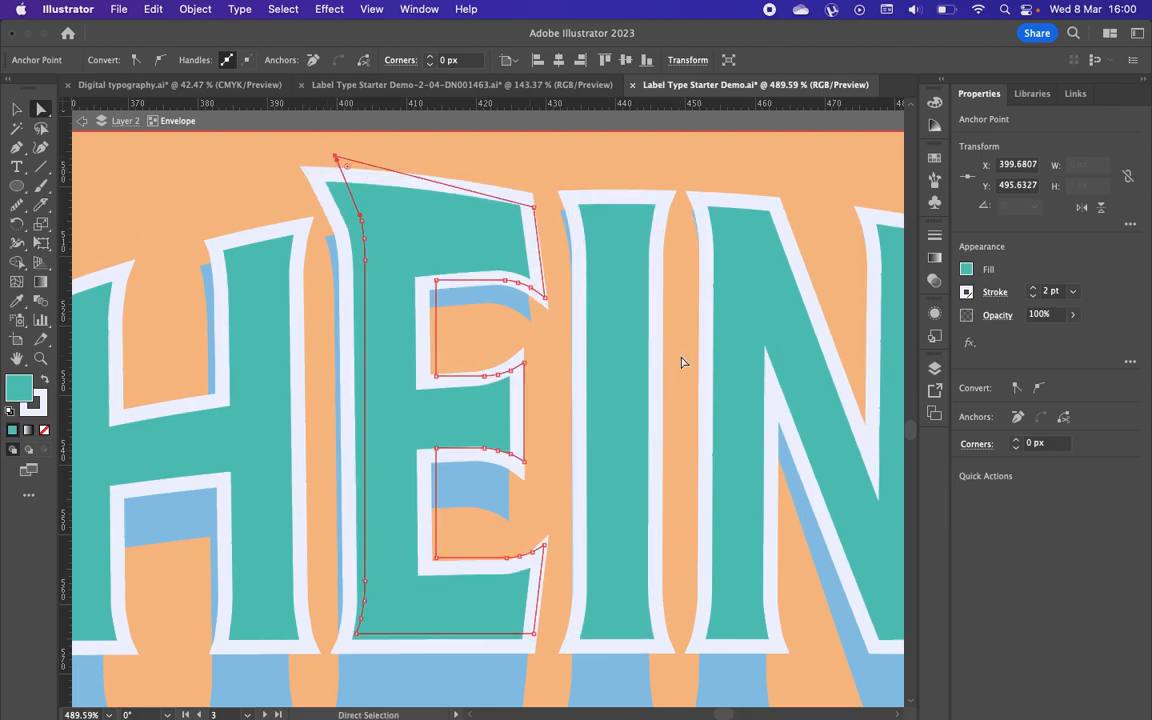
key("super+z")
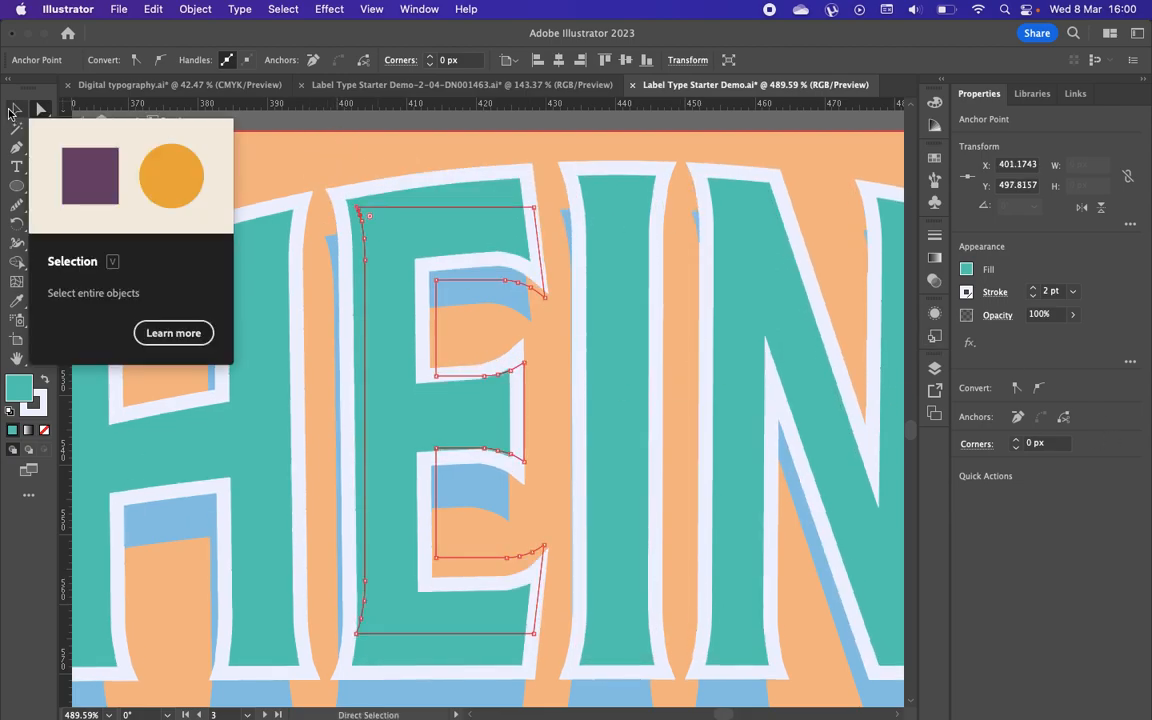
left_click(18, 110)
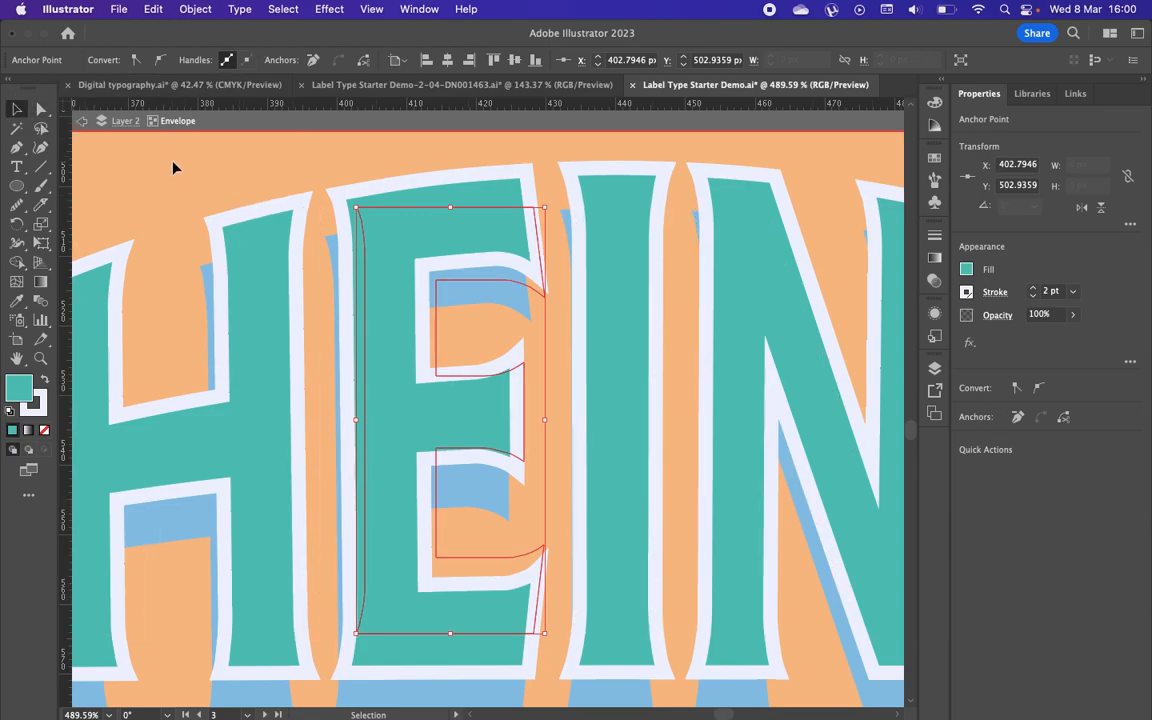
Step: Leave the envelope contents for Layer 2 and expand the teal HEINZ envelope into plain shapes
left_click(121, 121)
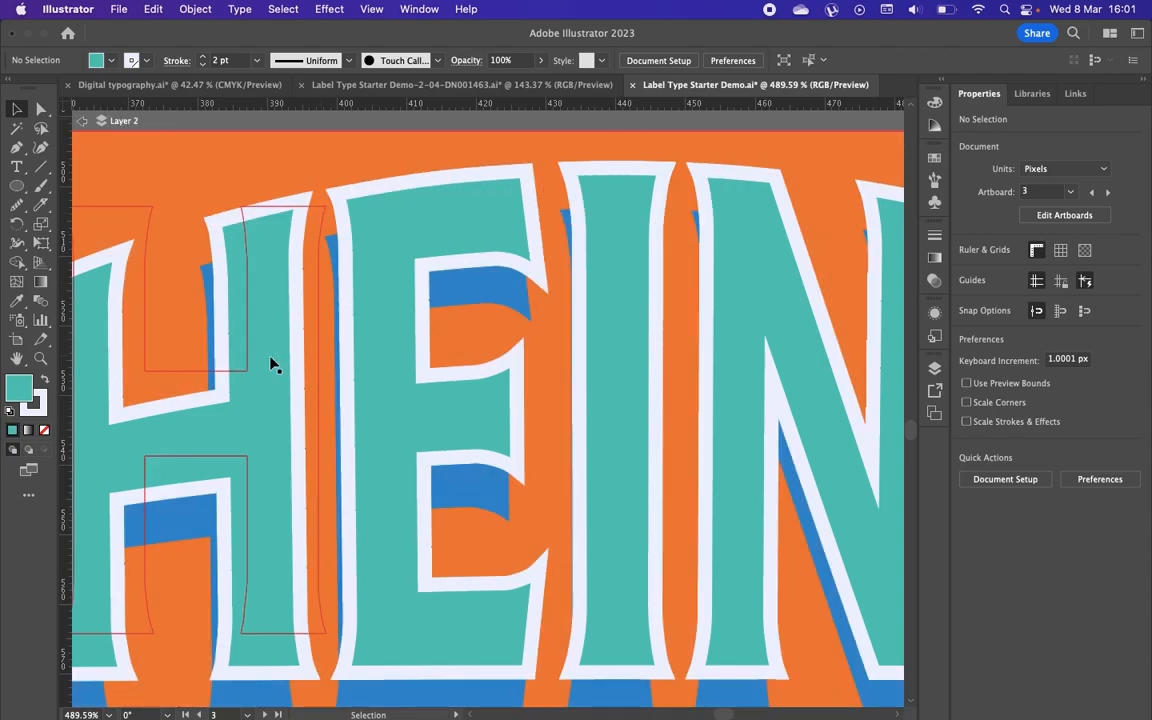
left_click(272, 364)
left_click(203, 11)
mouse_move(236, 10)
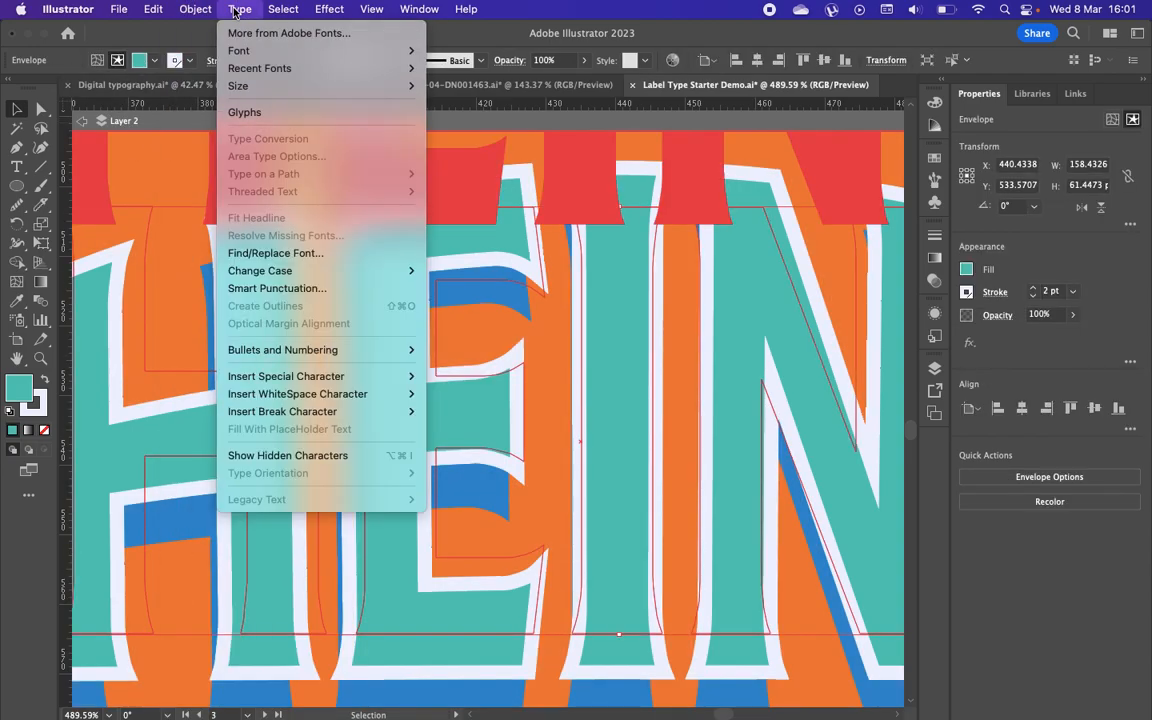
mouse_move(195, 9)
left_click(196, 205)
left_click(626, 472)
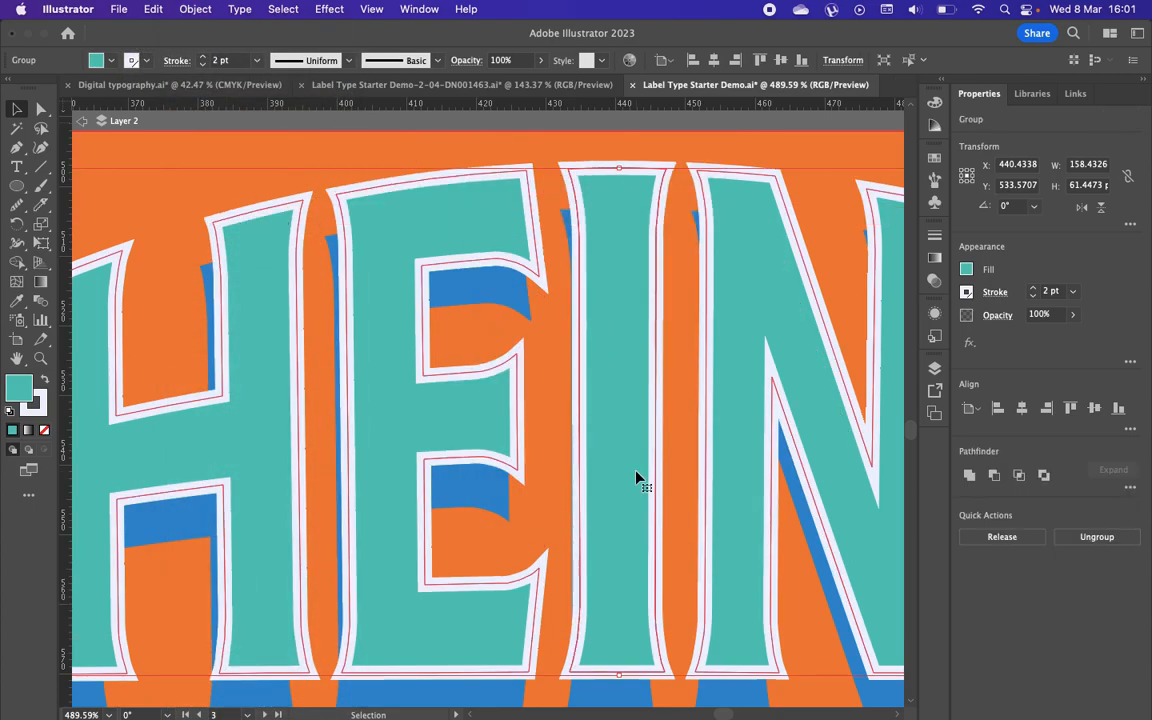
Step: Separate the teal HEINZ group from its blue HEINZ shadow, placing the shadow above it across the orange label's upper-left edge
scroll(365, 301, "down", 5)
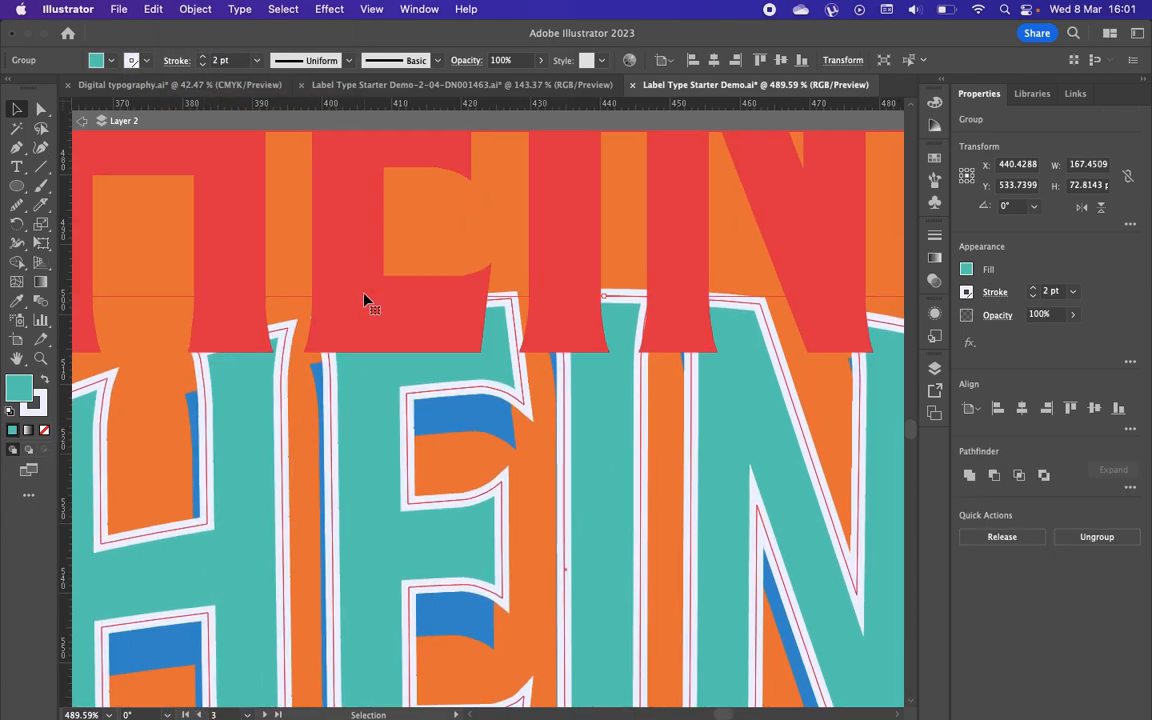
left_click_drag(413, 362, 514, 231)
left_click_drag(406, 475, 382, 476)
scroll(382, 476, "down", 1)
scroll(382, 476, "down", 2)
scroll(382, 476, "up", 5)
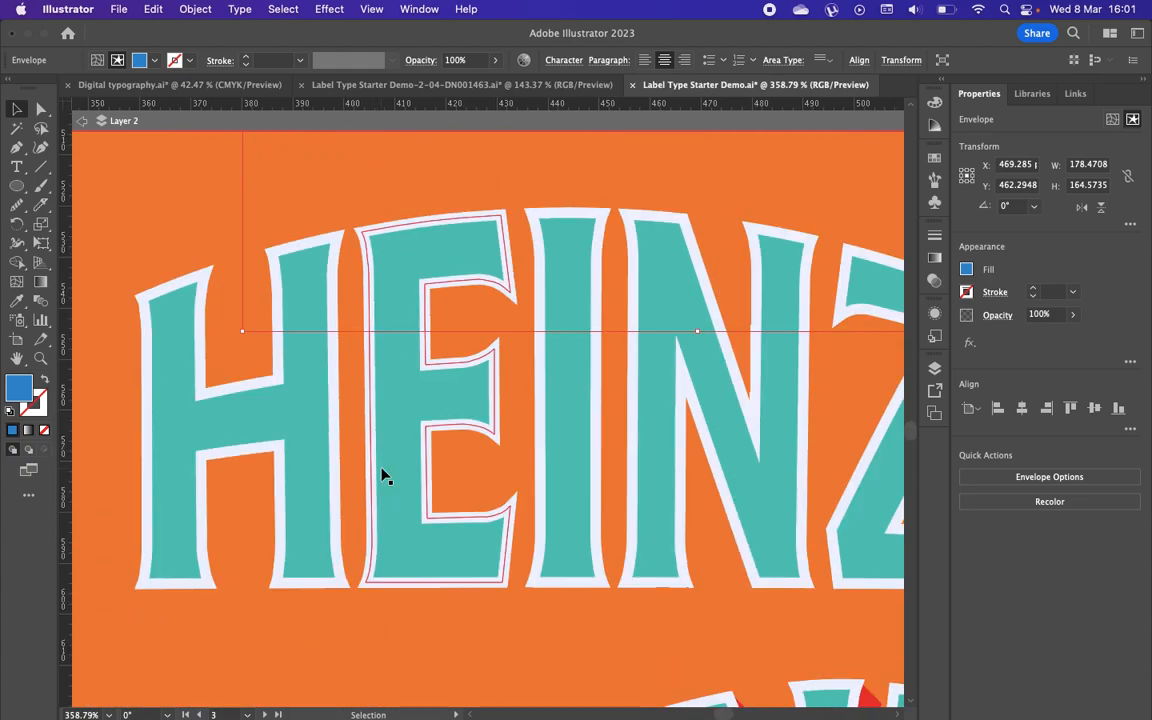
right_click(382, 476)
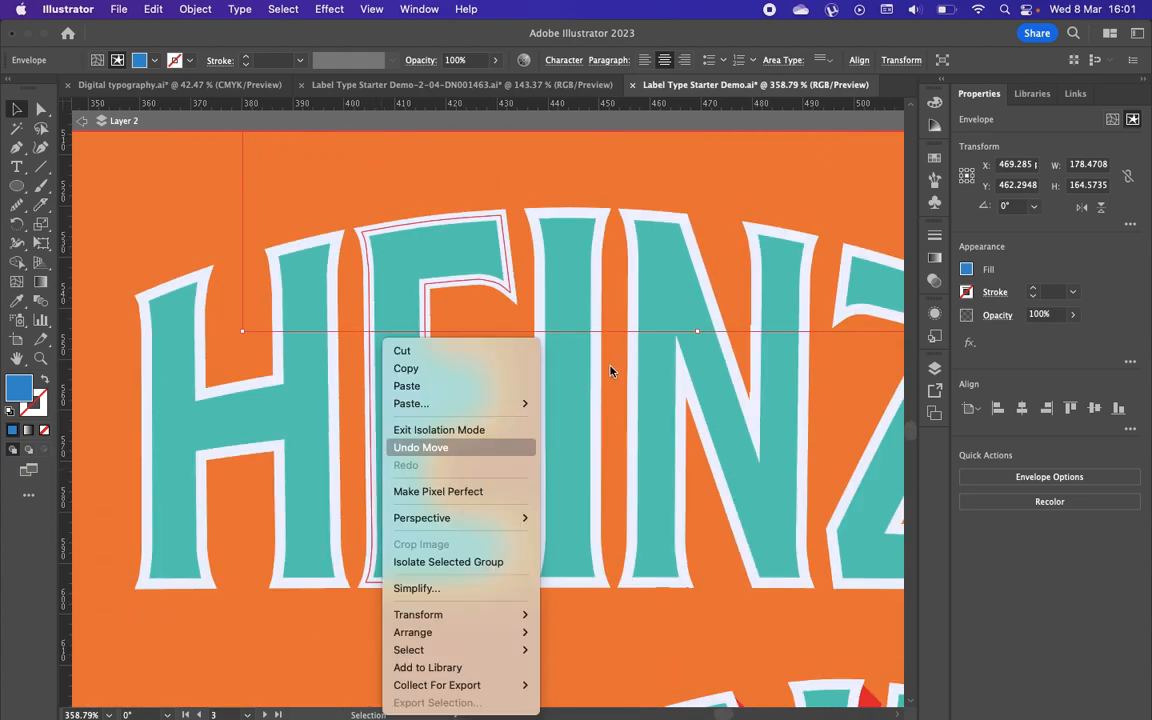
left_click(618, 367)
scroll(607, 391, "down", 6)
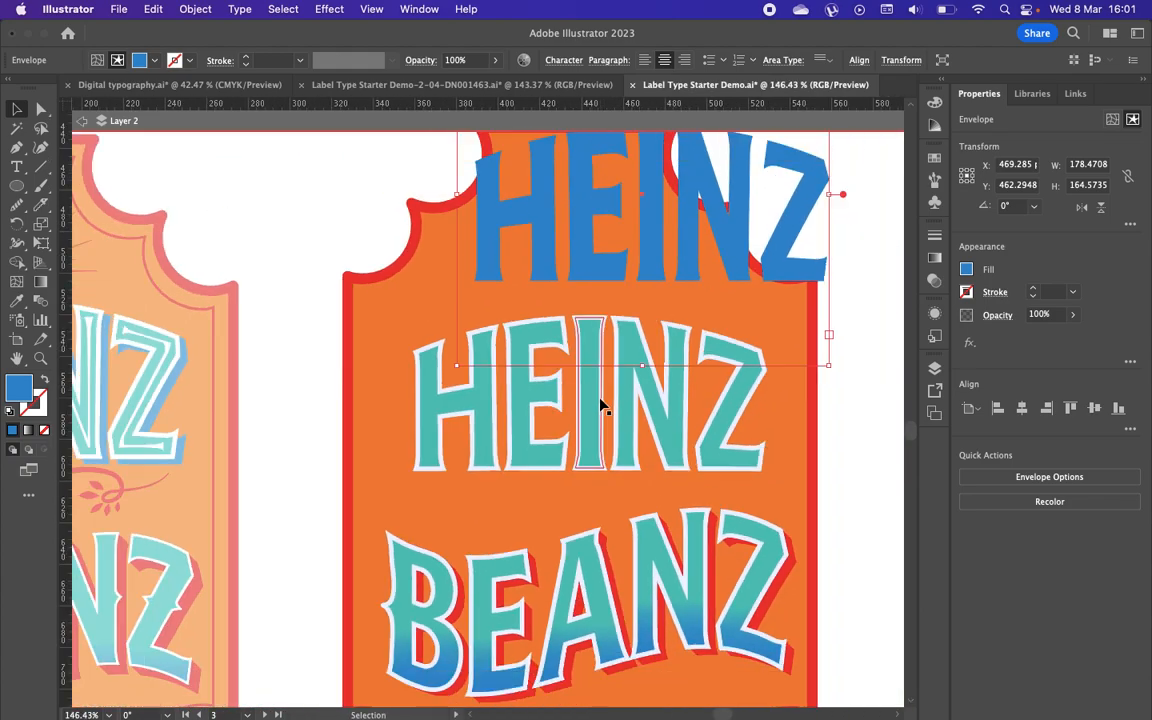
left_click_drag(617, 268, 345, 245)
Step: Examine the effects available for the teal HEINZ group, including the Effect Gallery, without applying any
left_click(670, 383)
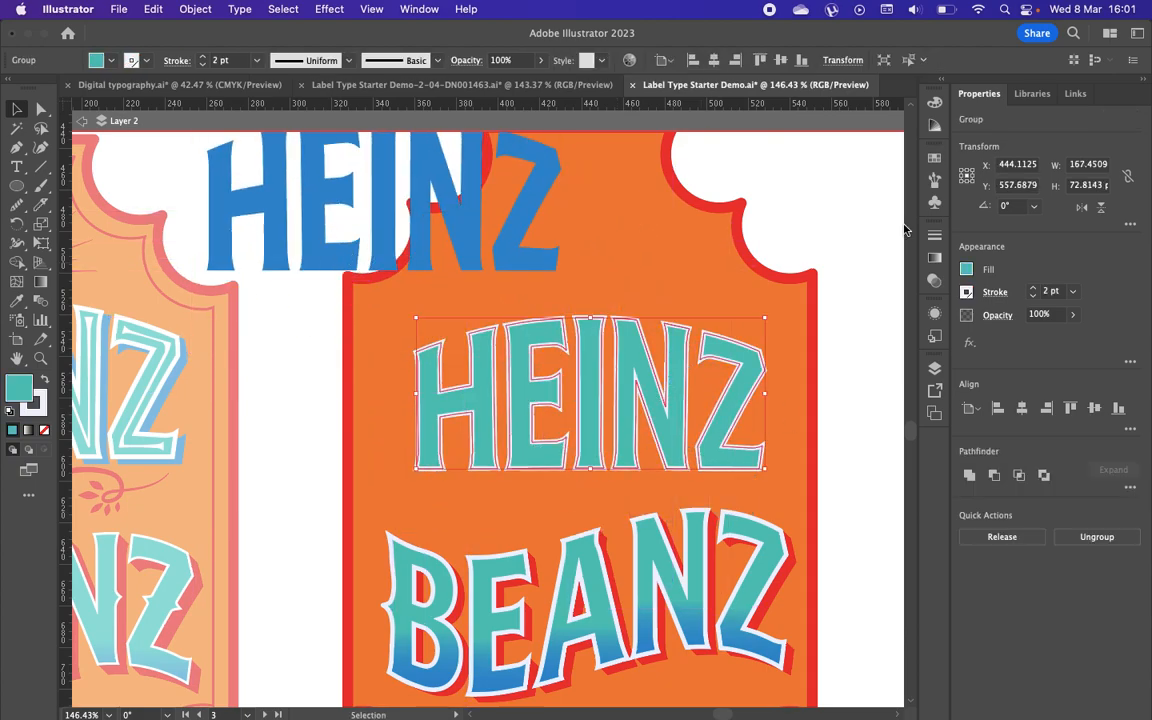
left_click(969, 345)
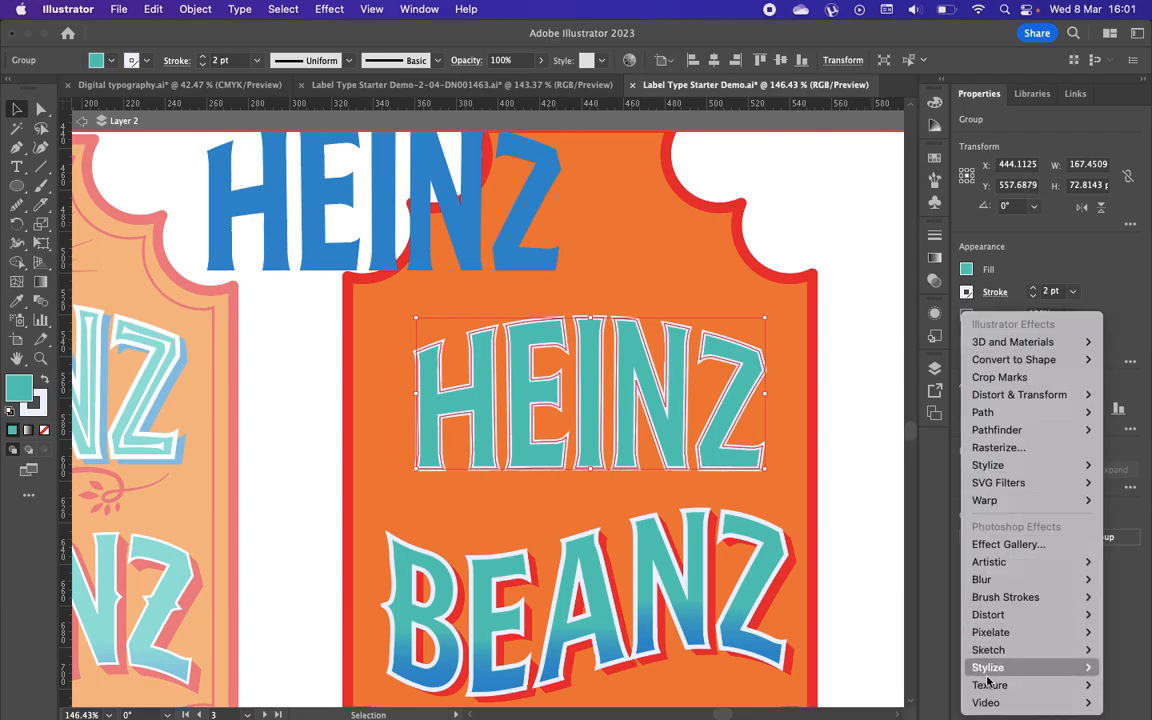
mouse_move(997, 417)
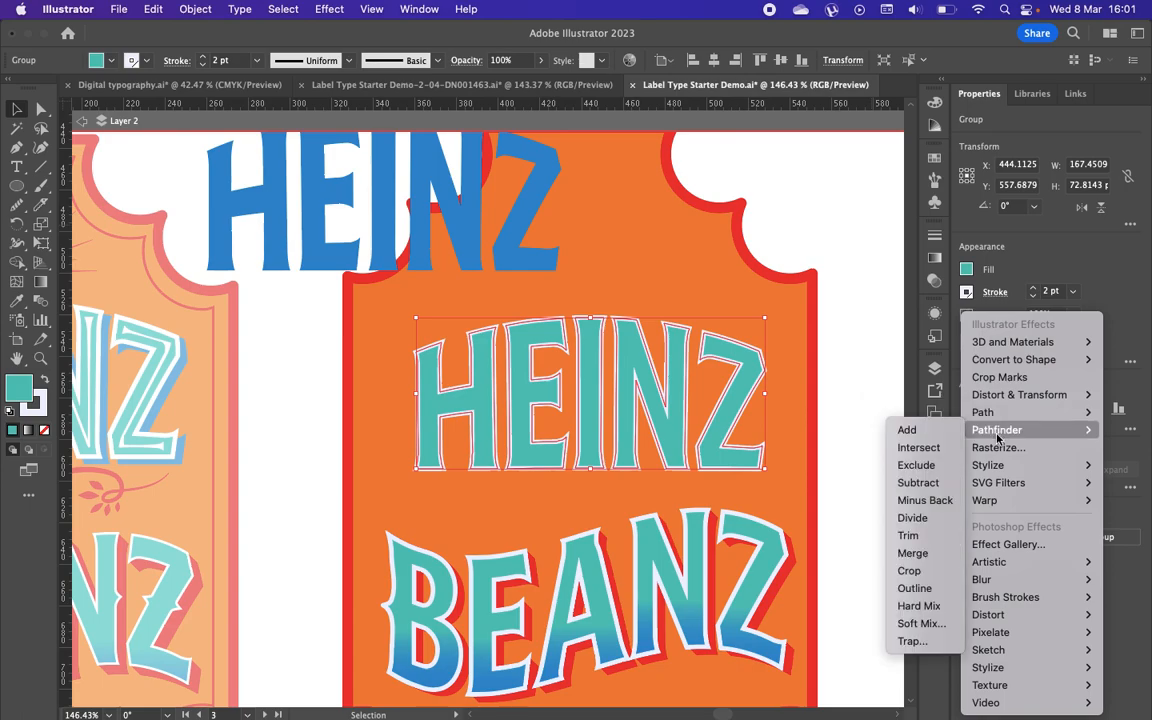
mouse_move(998, 462)
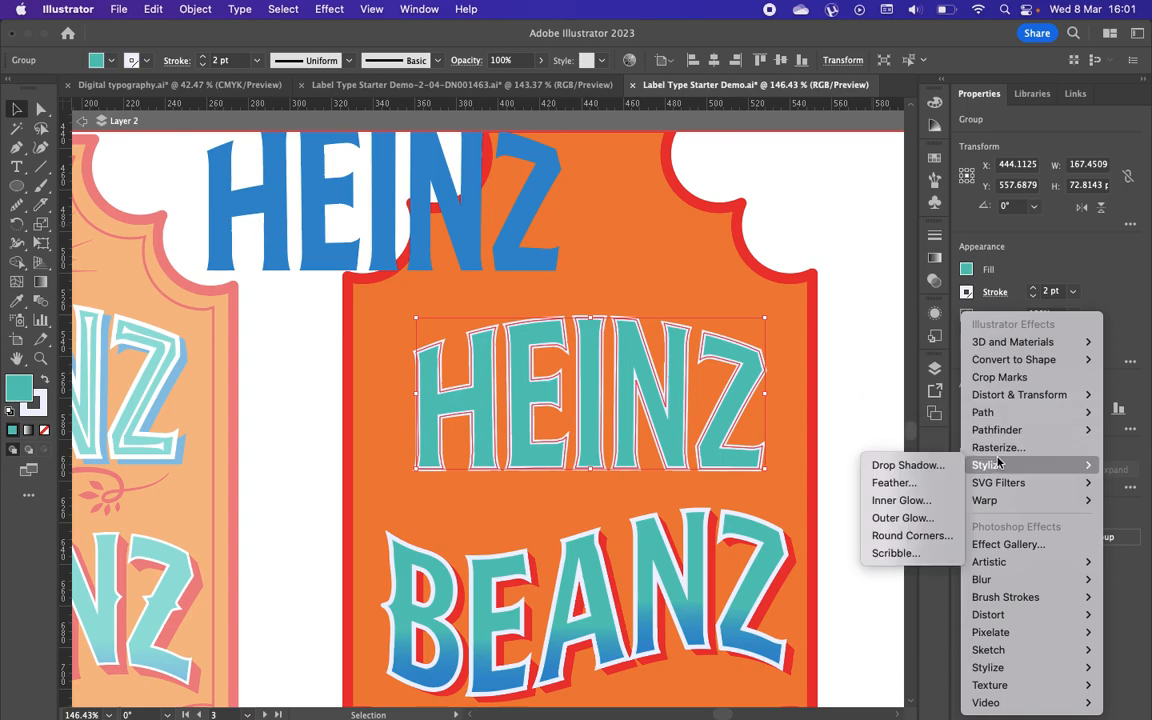
left_click(993, 546)
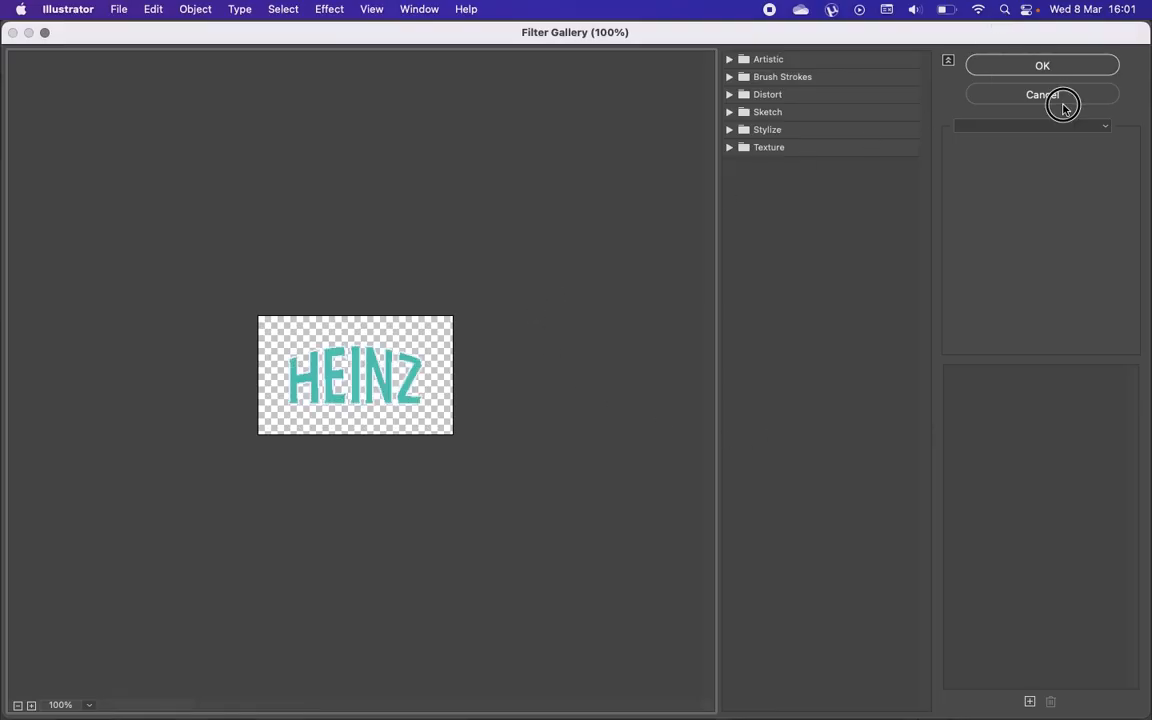
left_click(1042, 95)
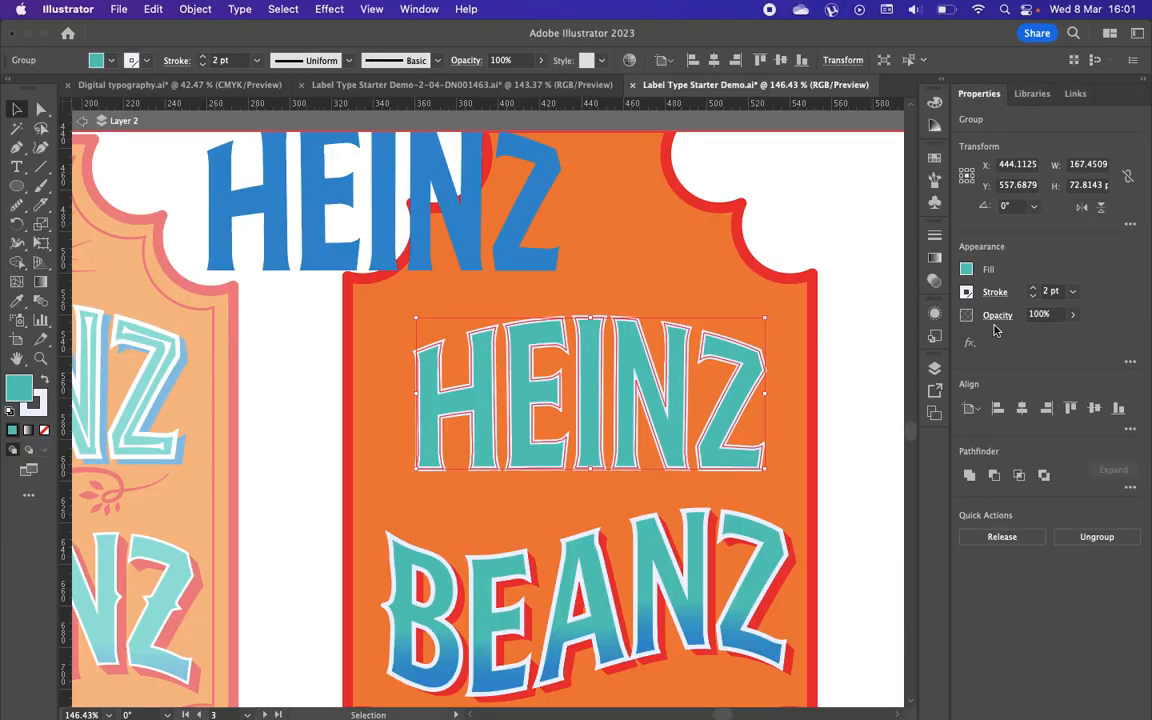
left_click(970, 345)
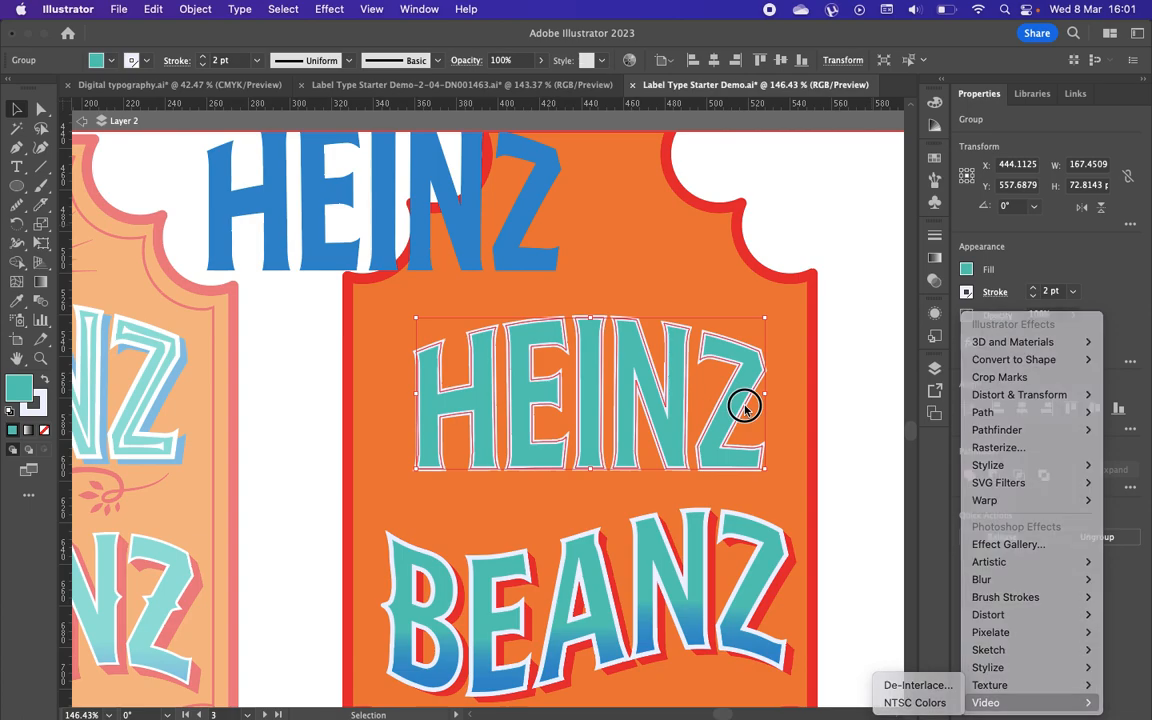
left_click(669, 365)
scroll(545, 437, "up", 10)
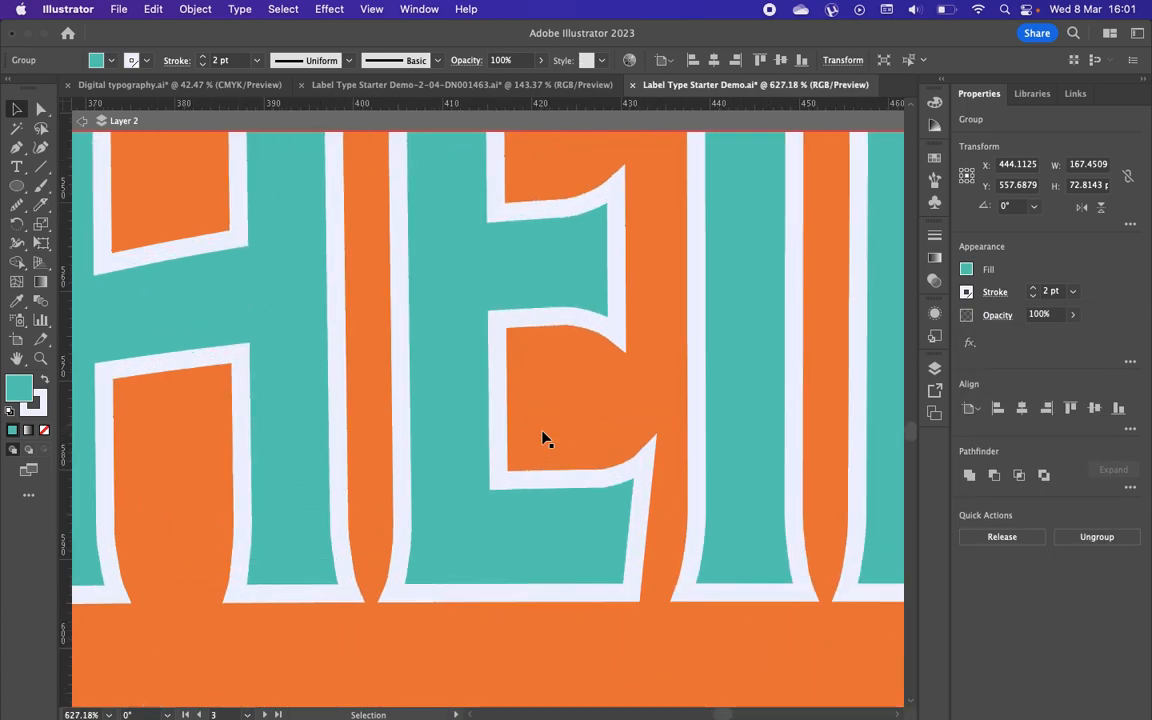
scroll(545, 437, "down", 6)
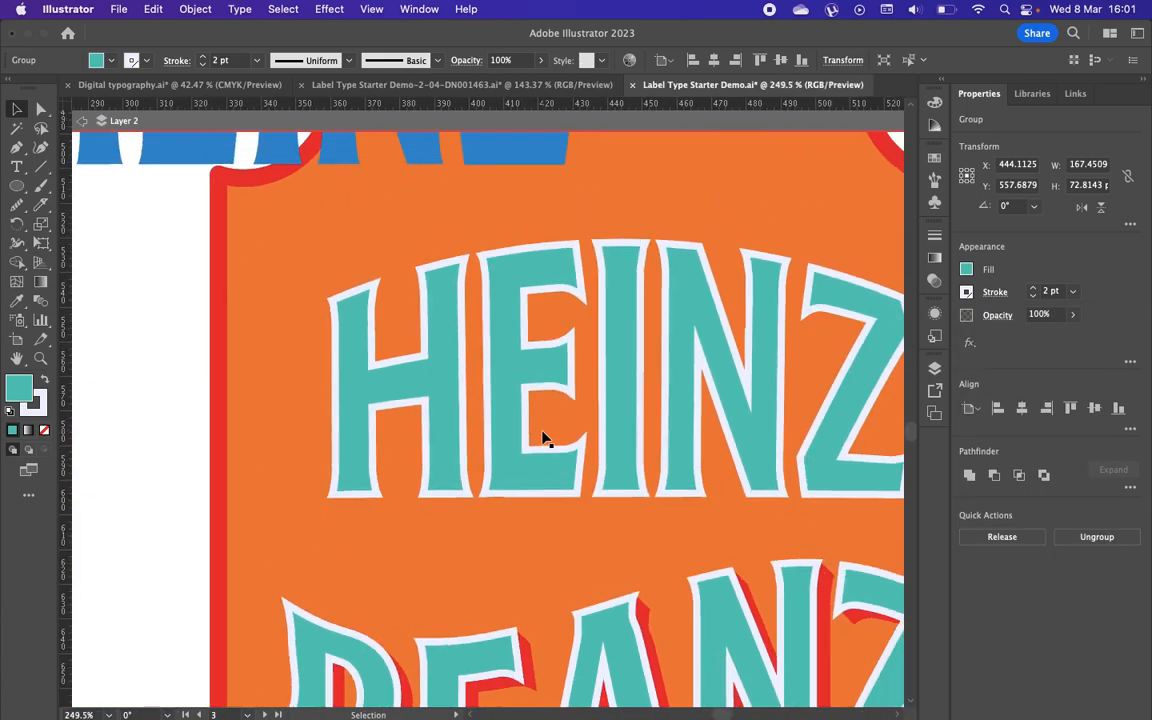
scroll(545, 437, "down", 2)
scroll(545, 437, "up", 5)
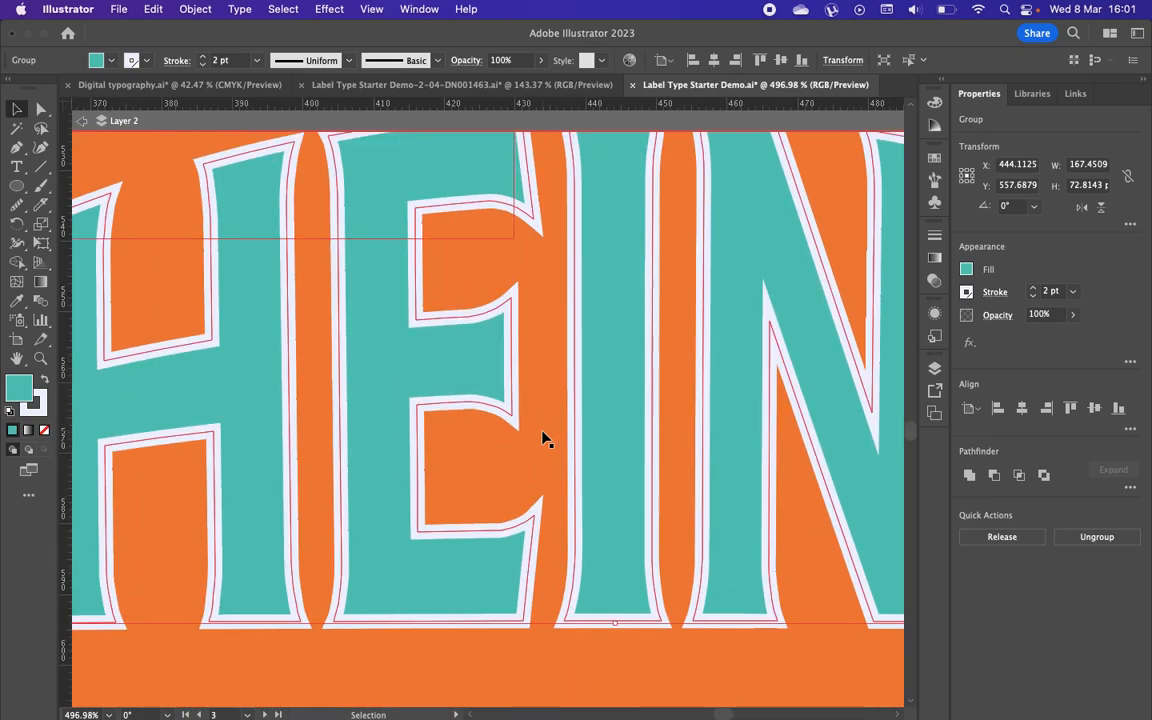
Step: Try to raise the two top anchor points of the H's left stem, and undo that change
left_click_drag(635, 300, 84, 147)
left_click(42, 108)
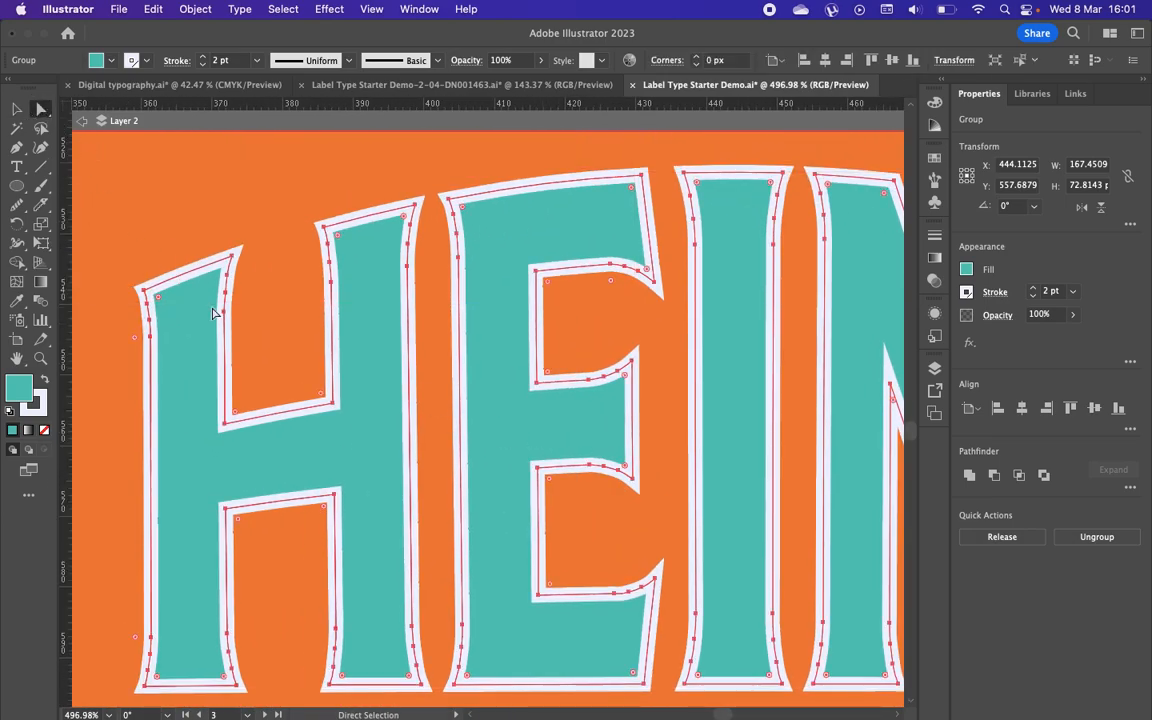
left_click(146, 293)
left_click(233, 256, "shift")
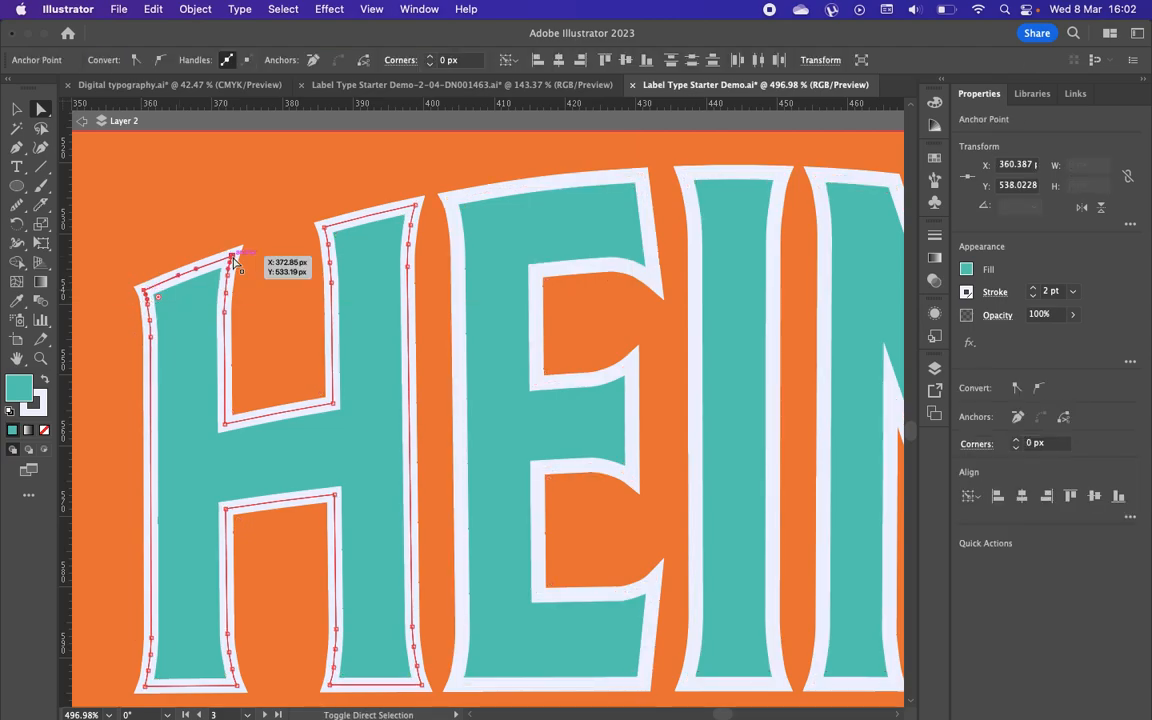
left_click_drag(236, 259, 230, 172)
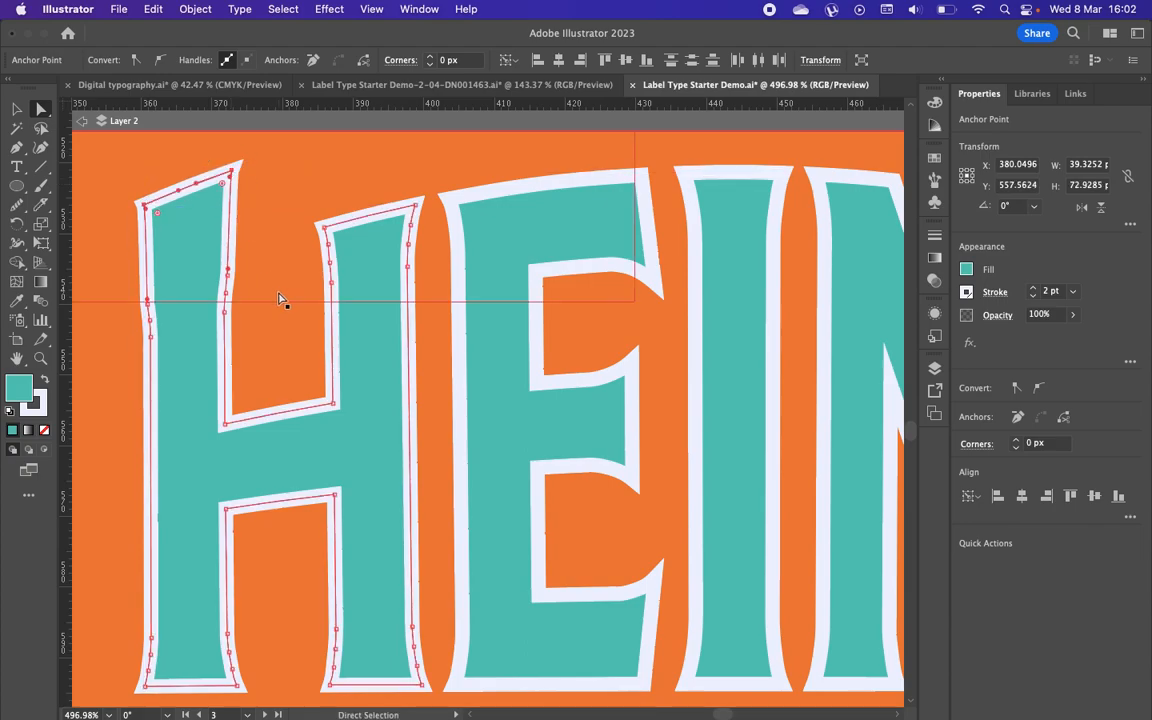
left_click(277, 298)
left_click(166, 204)
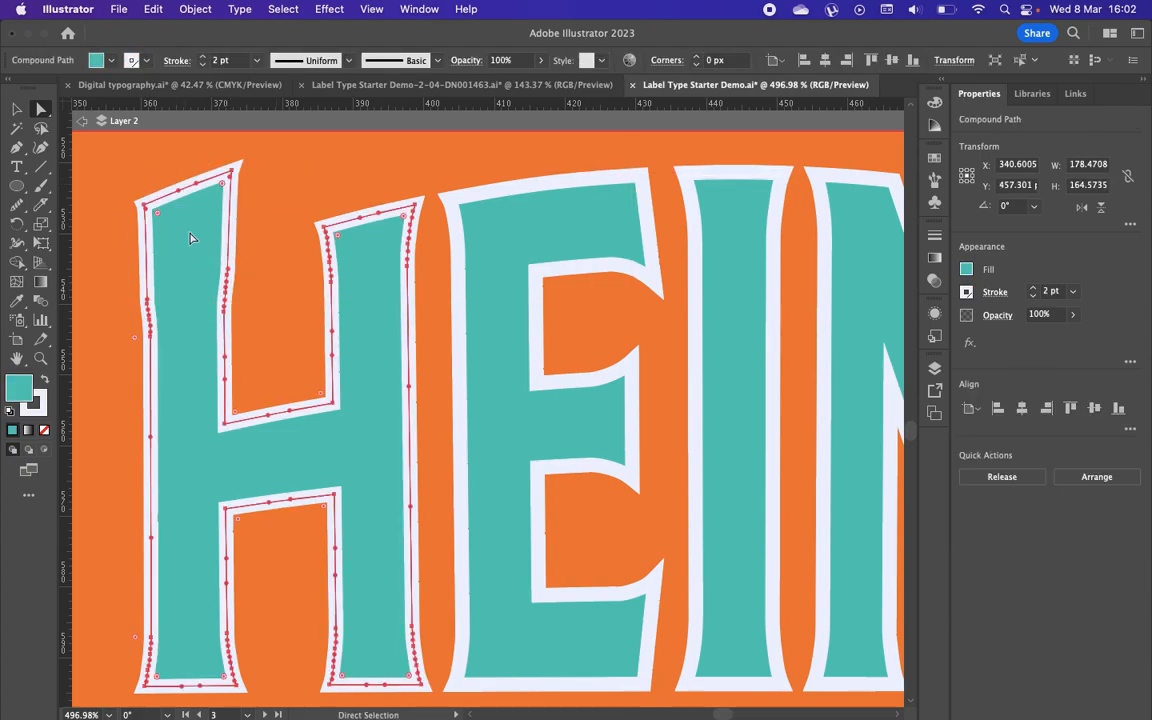
key("super+z")
key("a")
left_click(211, 290)
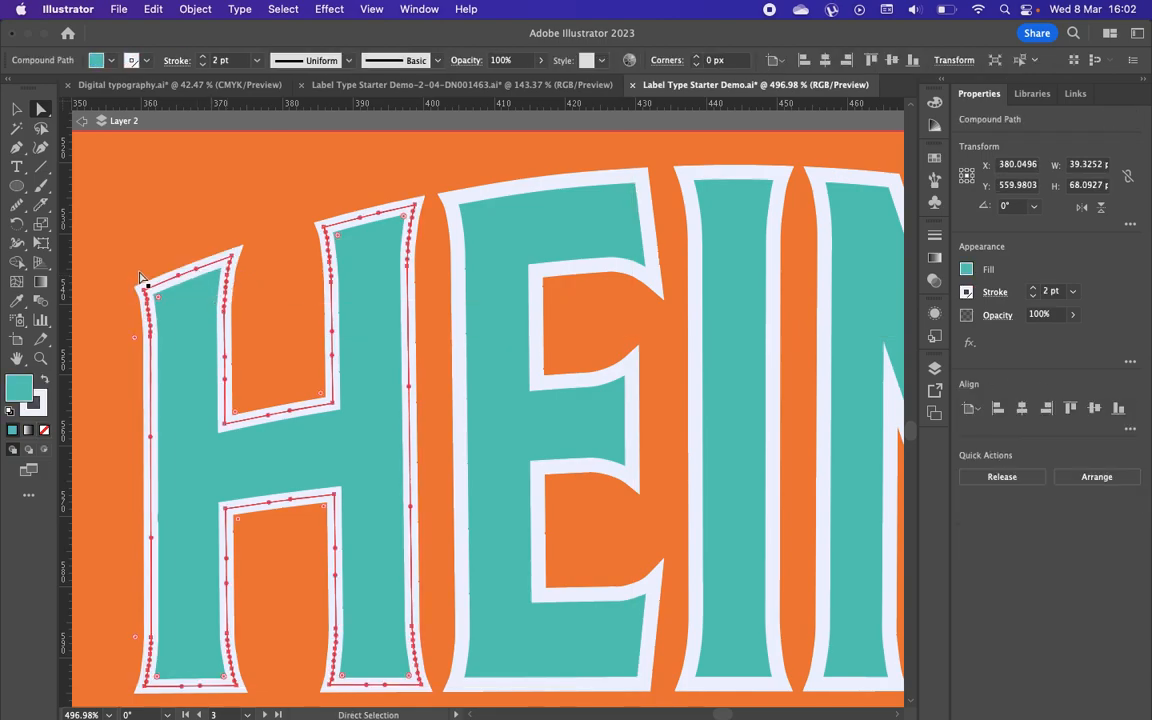
left_click(239, 342)
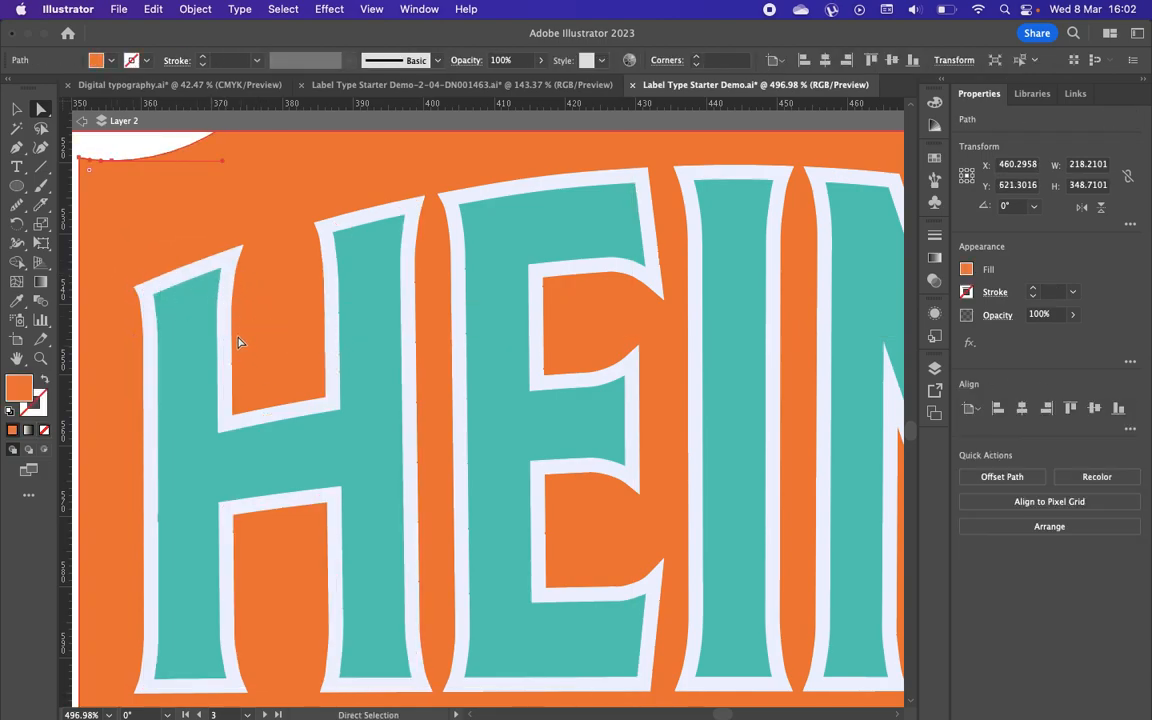
left_click(192, 337)
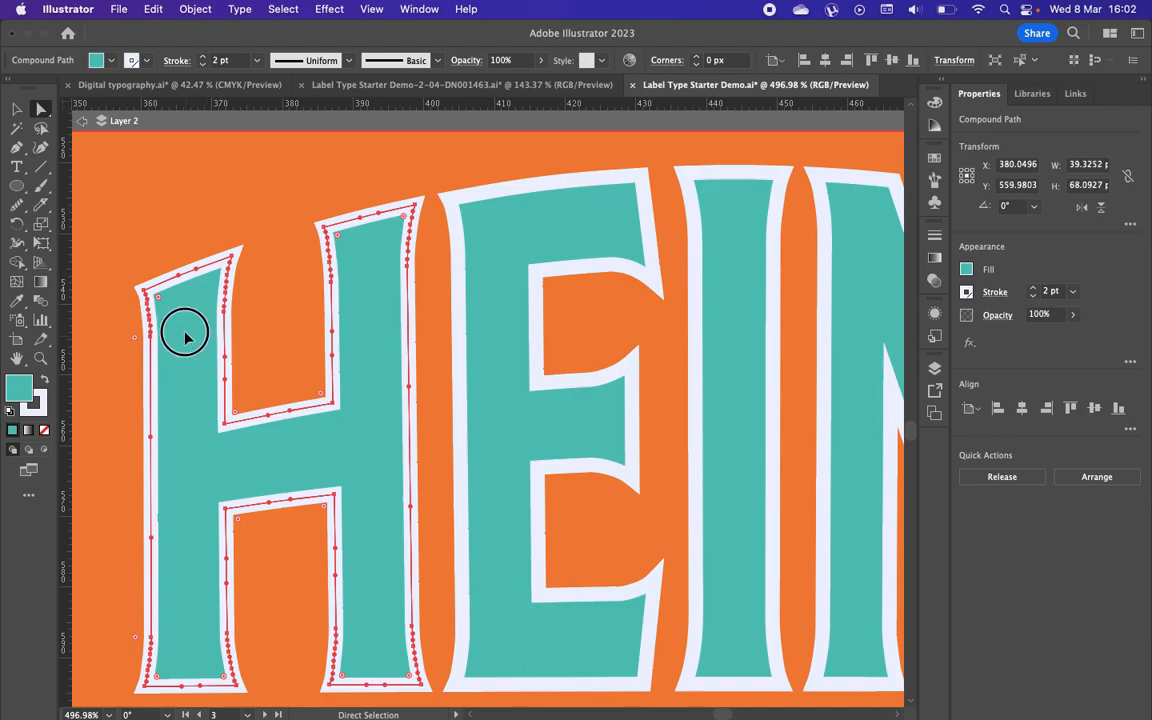
left_click(141, 193)
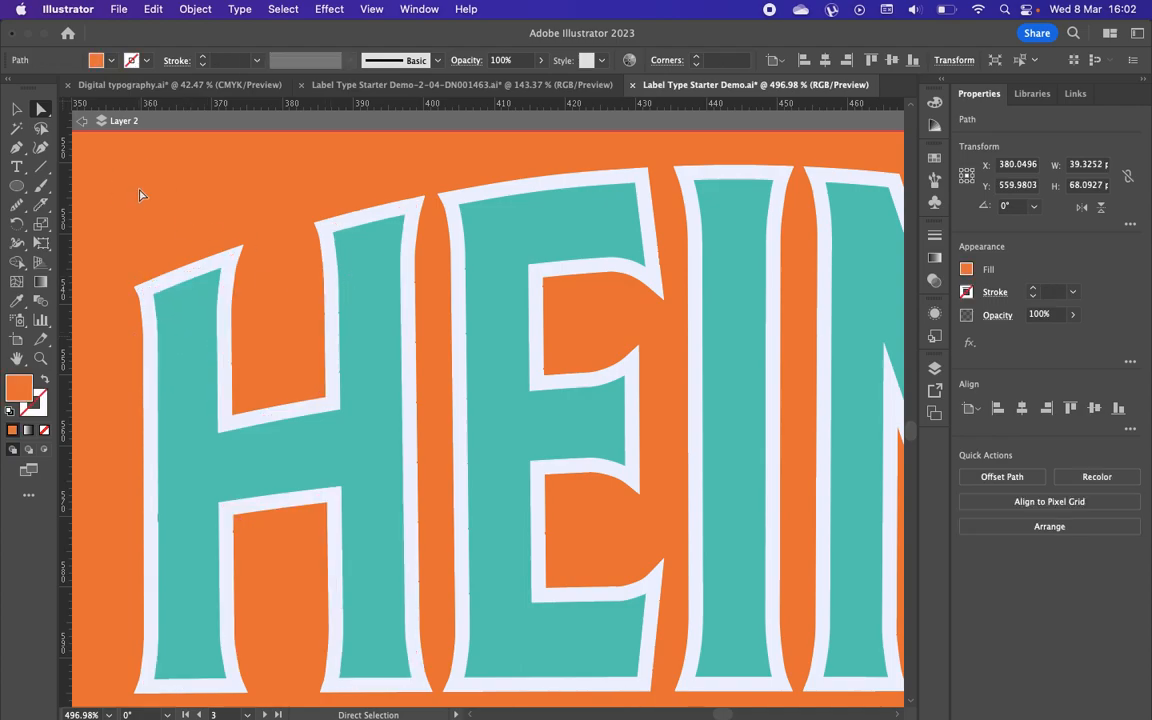
Step: Lock and hide the orange background shape at the bottom of Layer 2 so only the lettering can be selected
left_click(1034, 94)
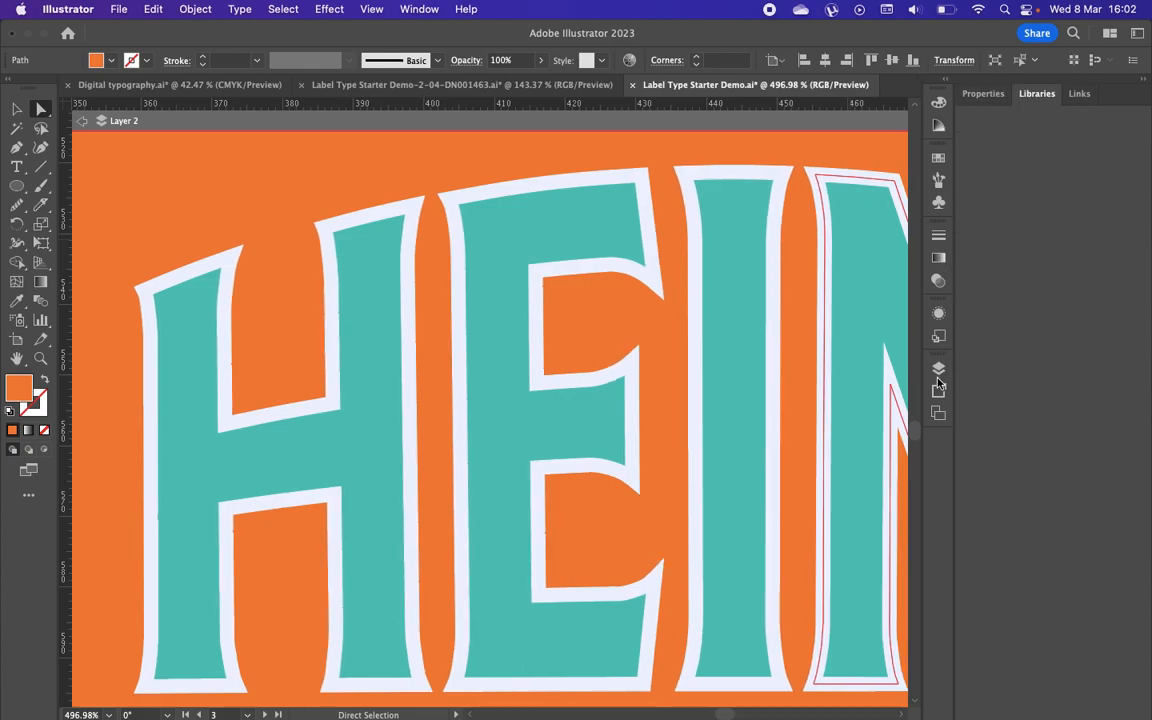
left_click(941, 375)
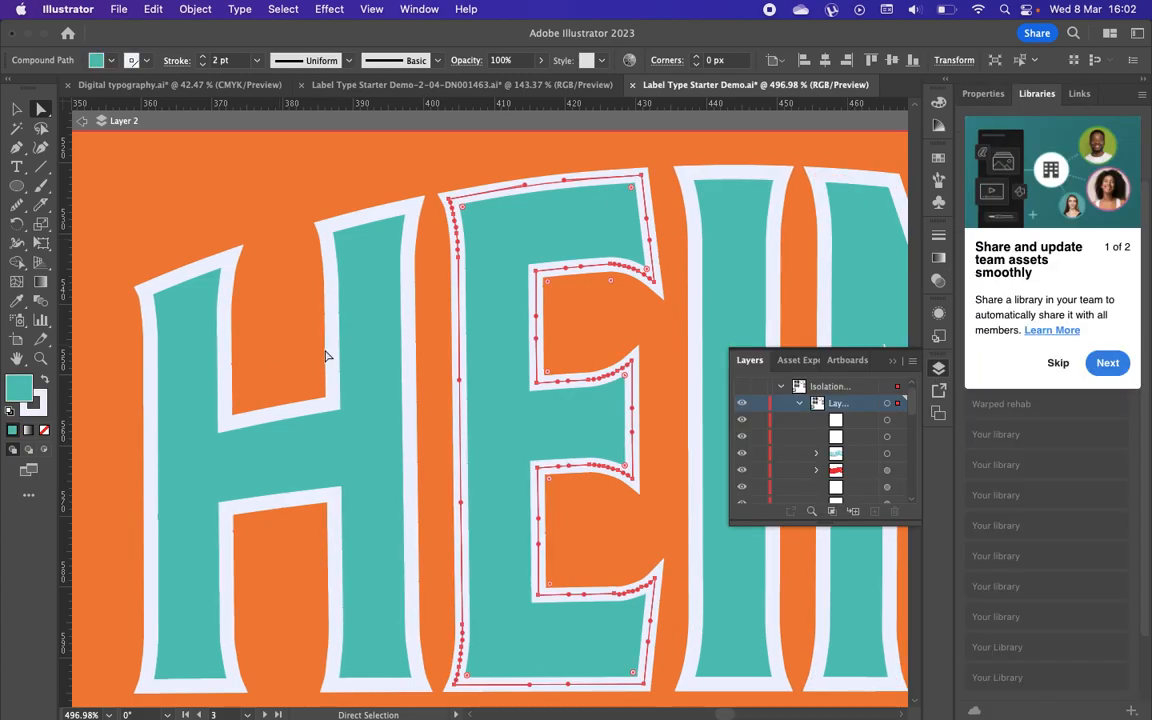
scroll(790, 478, "down", 10)
left_click(742, 499)
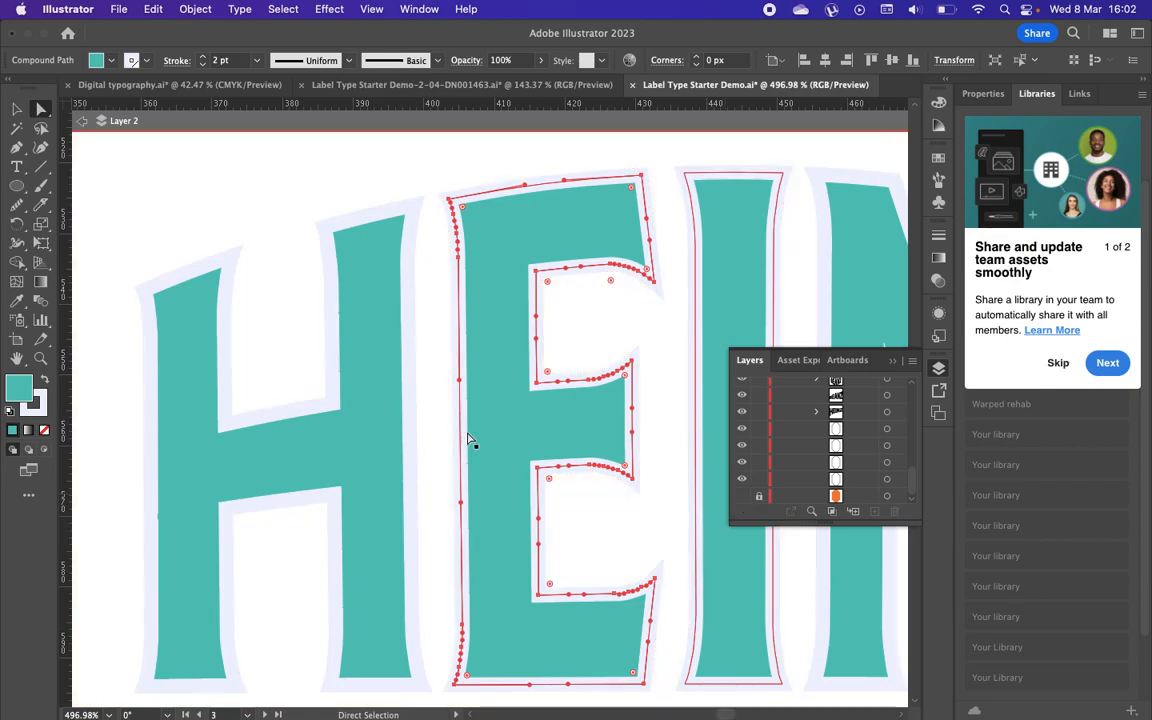
Step: Raise the anchor points around the top end of the teal H's left stem, extending it well above the right stem
left_click(191, 295)
left_click_drag(116, 257, 226, 288)
left_click_drag(116, 233, 279, 357)
left_click_drag(224, 290, 228, 184)
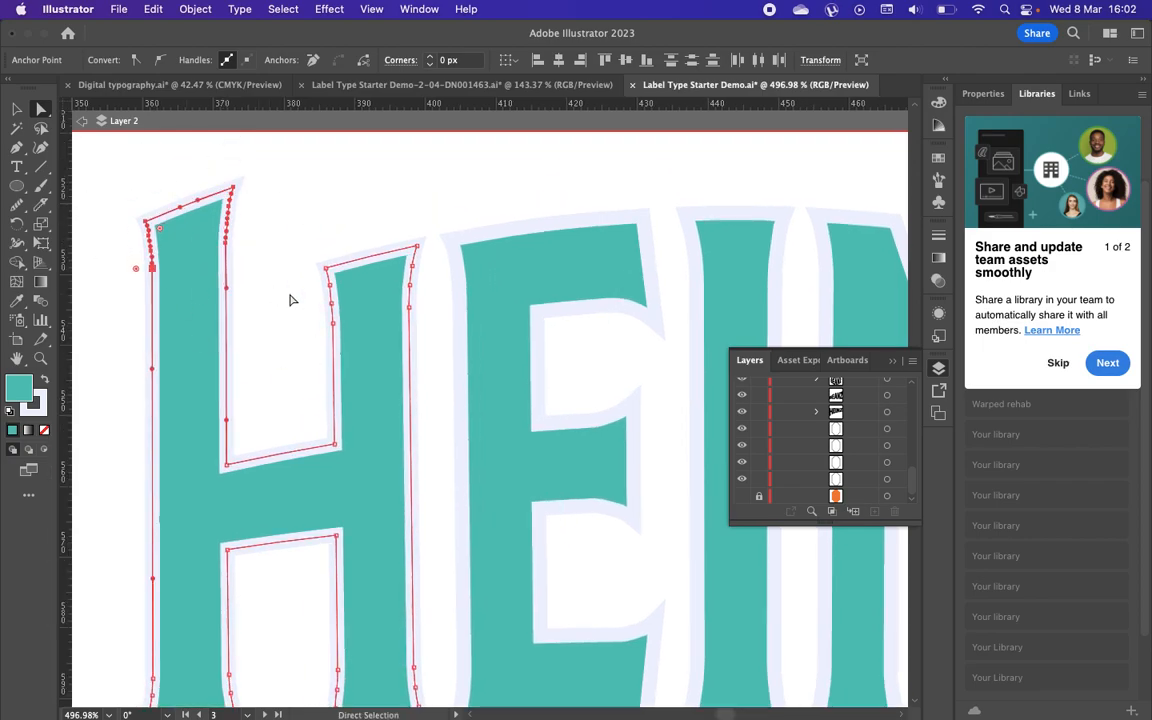
left_click(257, 310)
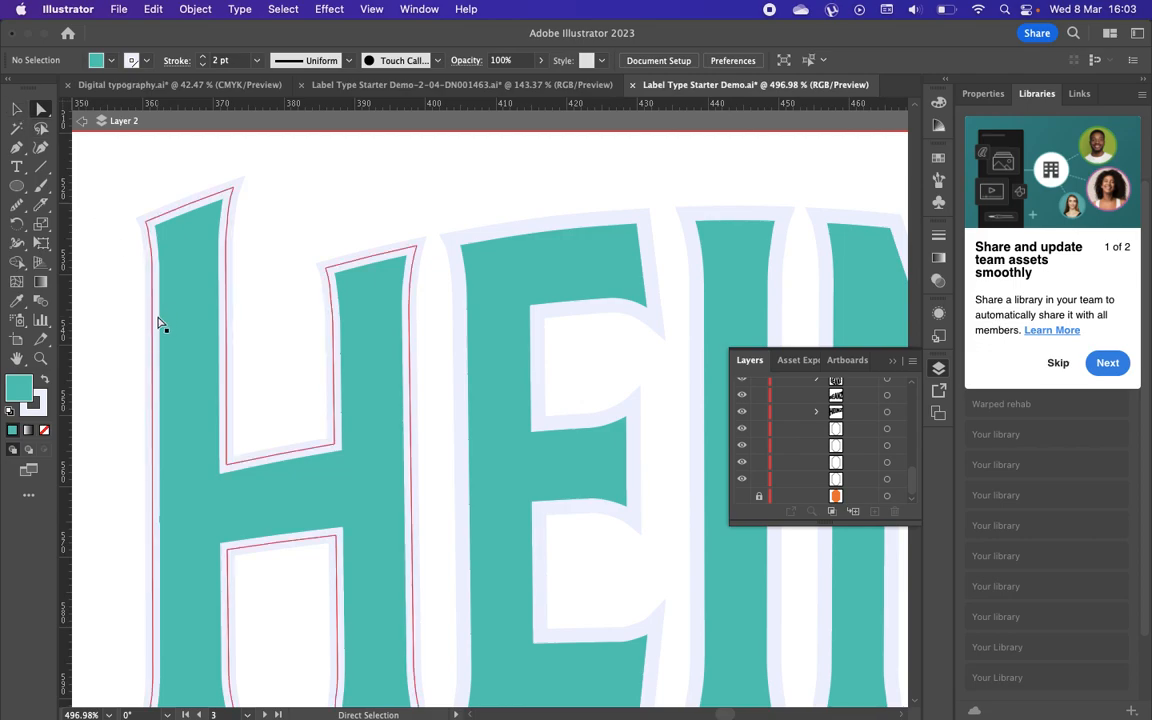
Step: Move the four inner corner anchor points of the H's crossbar up by about 12 px
left_click(180, 256)
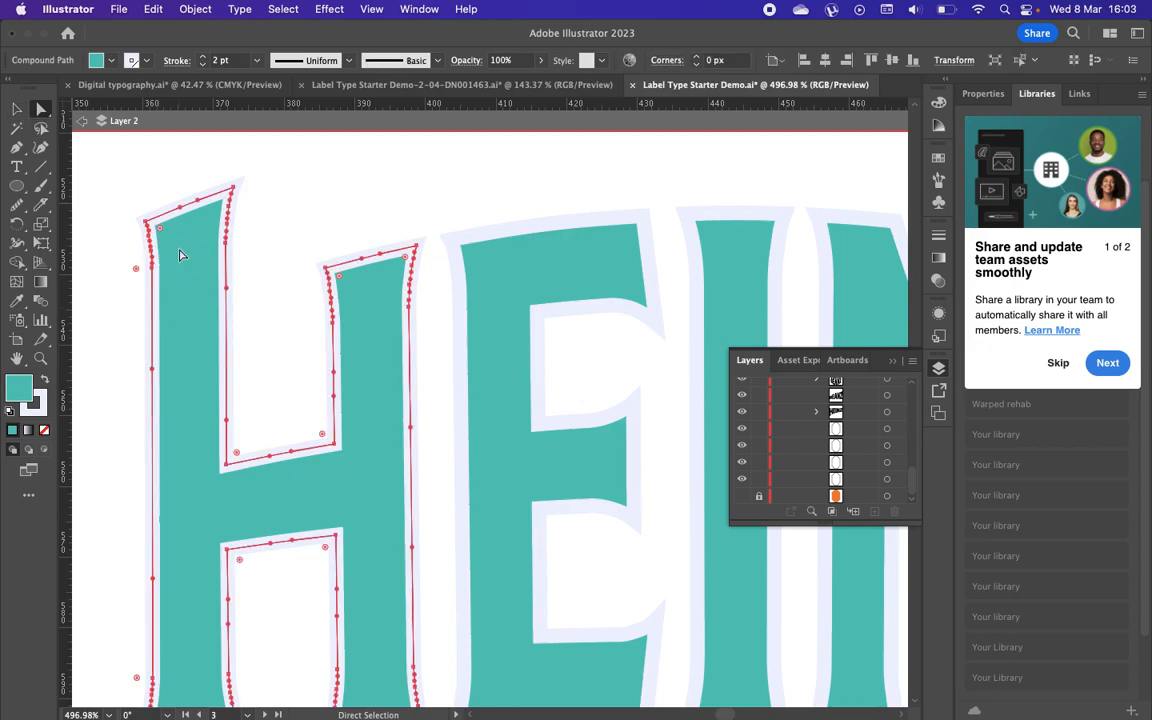
left_click(226, 467)
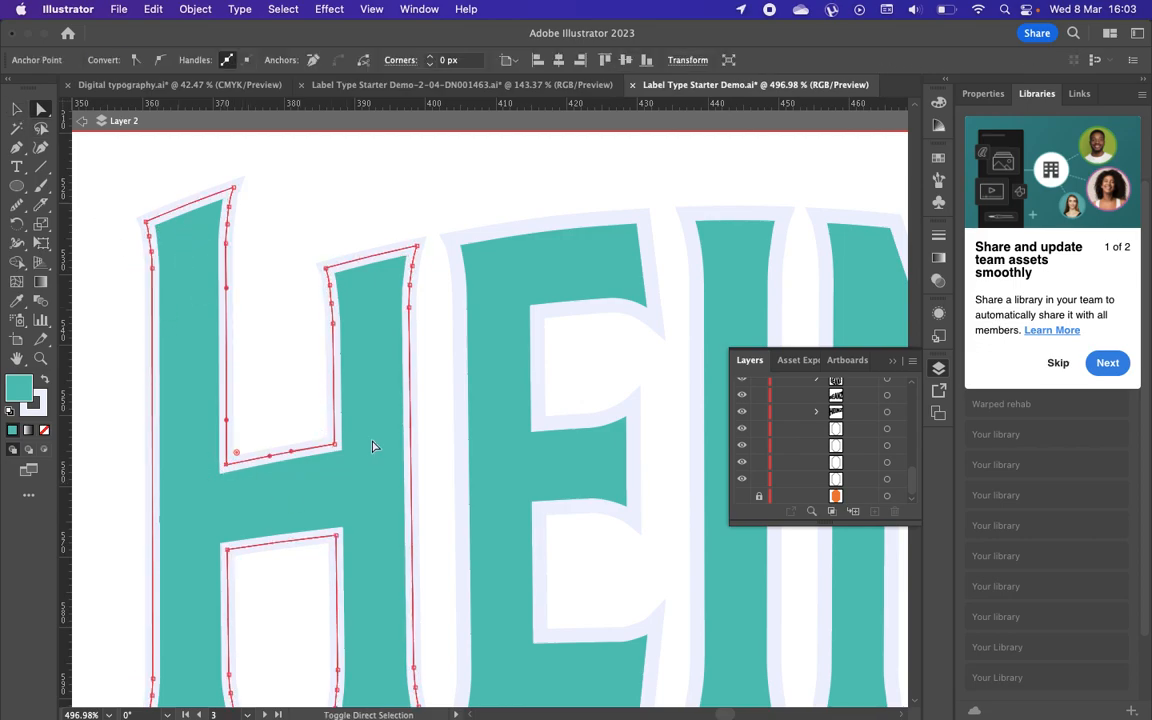
left_click(337, 448, "shift")
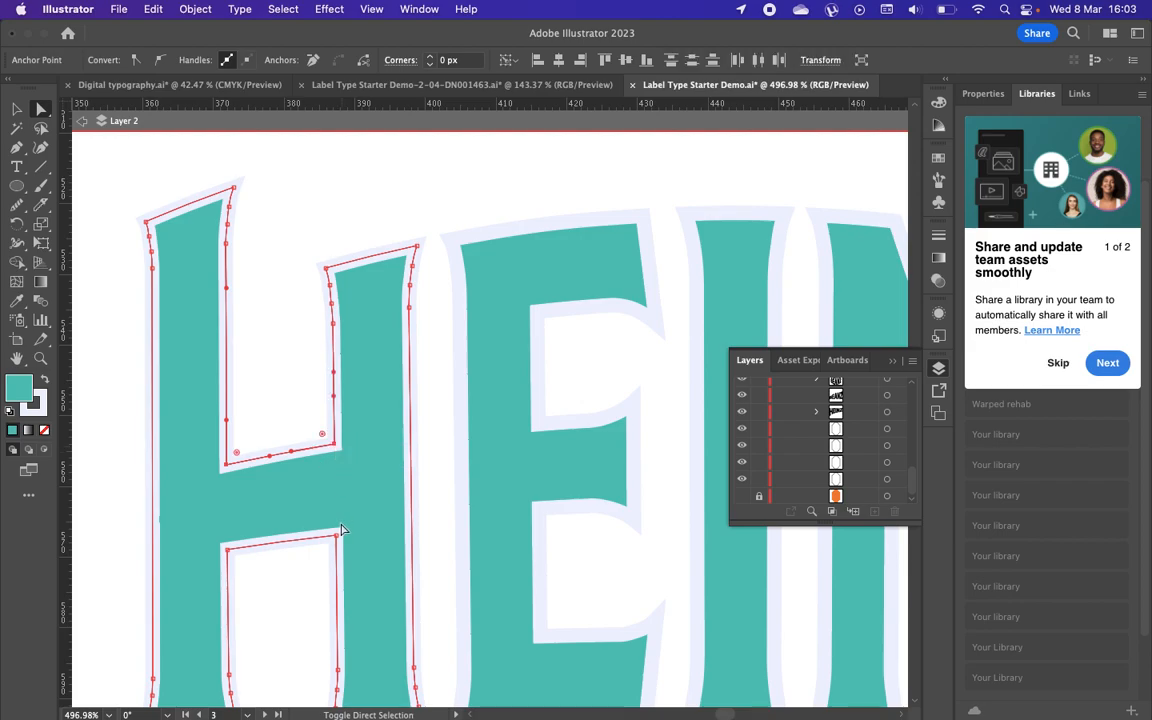
left_click(227, 548, "shift")
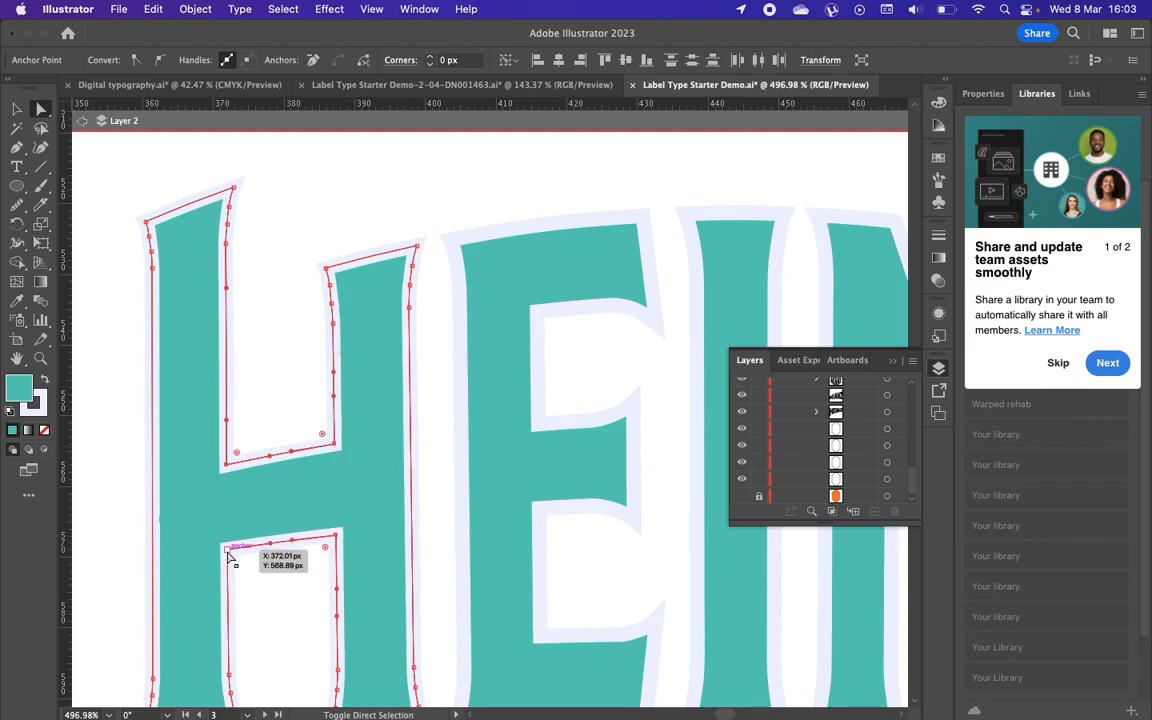
left_click(337, 536, "shift")
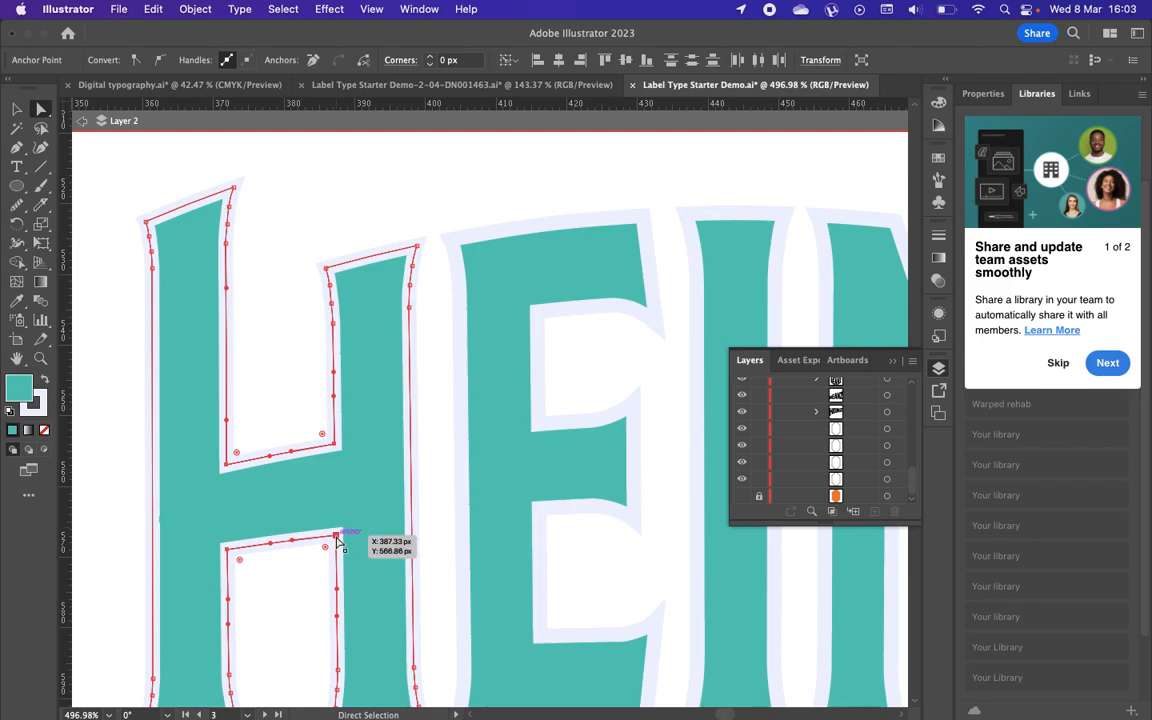
left_click_drag(337, 537, 335, 455)
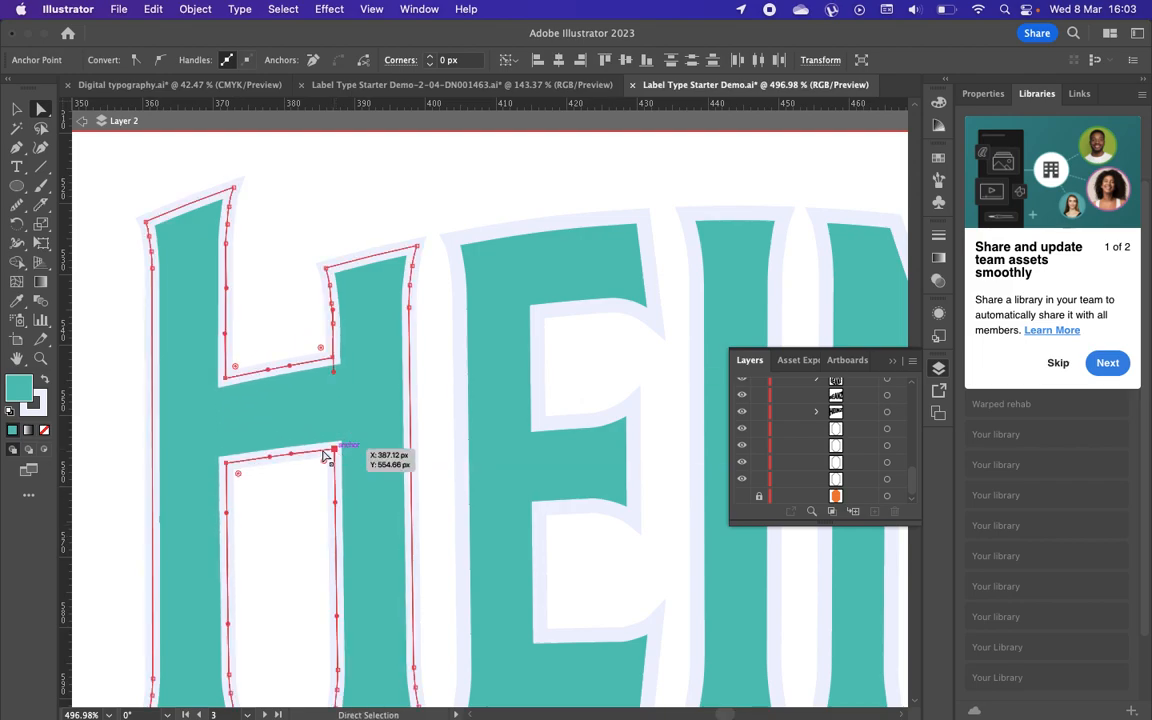
left_click(128, 421)
Step: Compare the reshaped H with the BEANZ lettering below, including the outline of the B's left stem
scroll(135, 421, "down", 3)
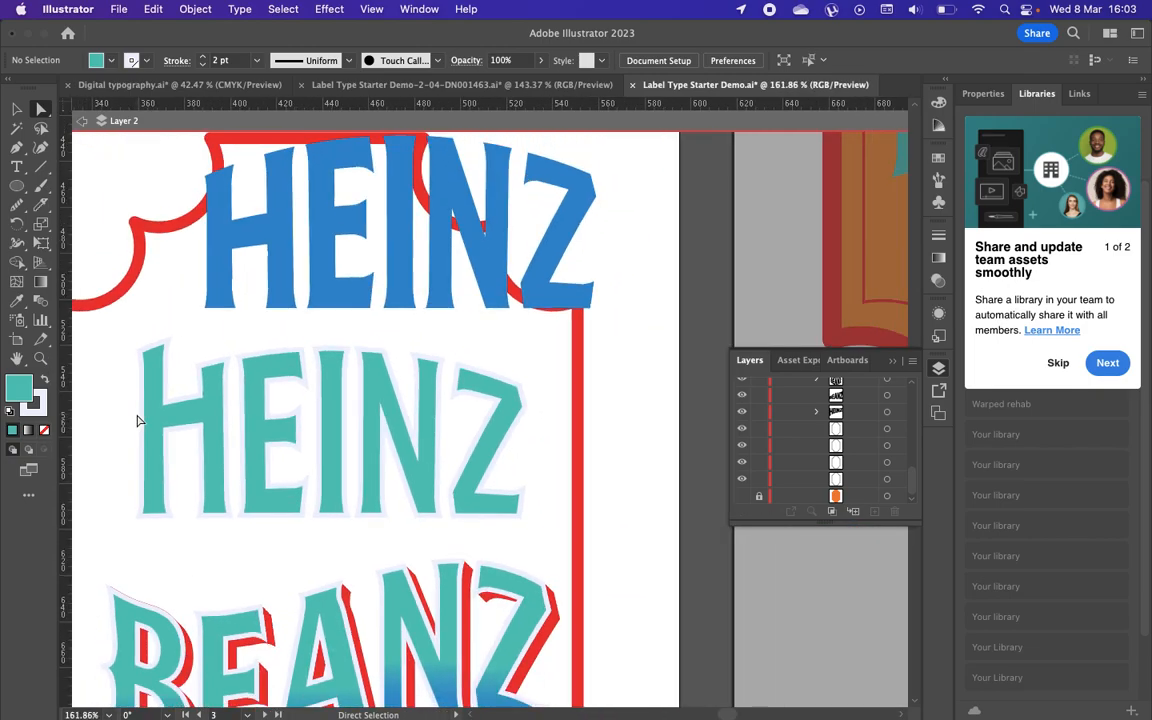
scroll(137, 421, "up", 2)
scroll(137, 421, "down", 2)
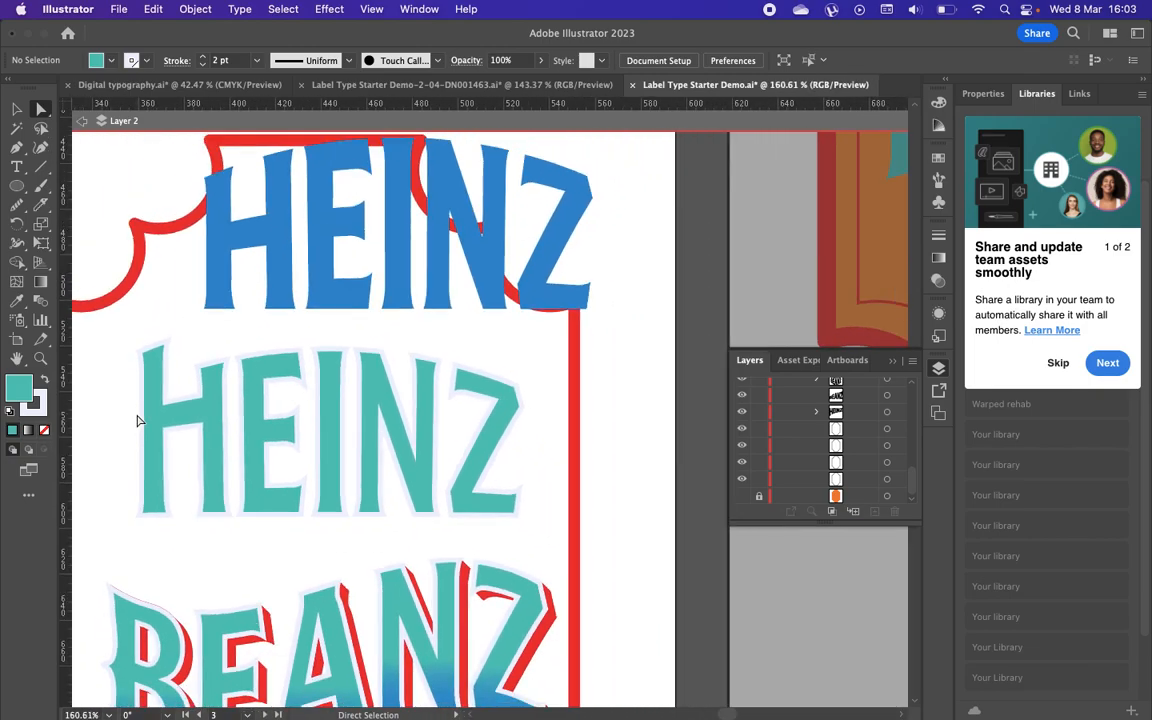
scroll(138, 421, "down", 2)
scroll(290, 265, "up", 3)
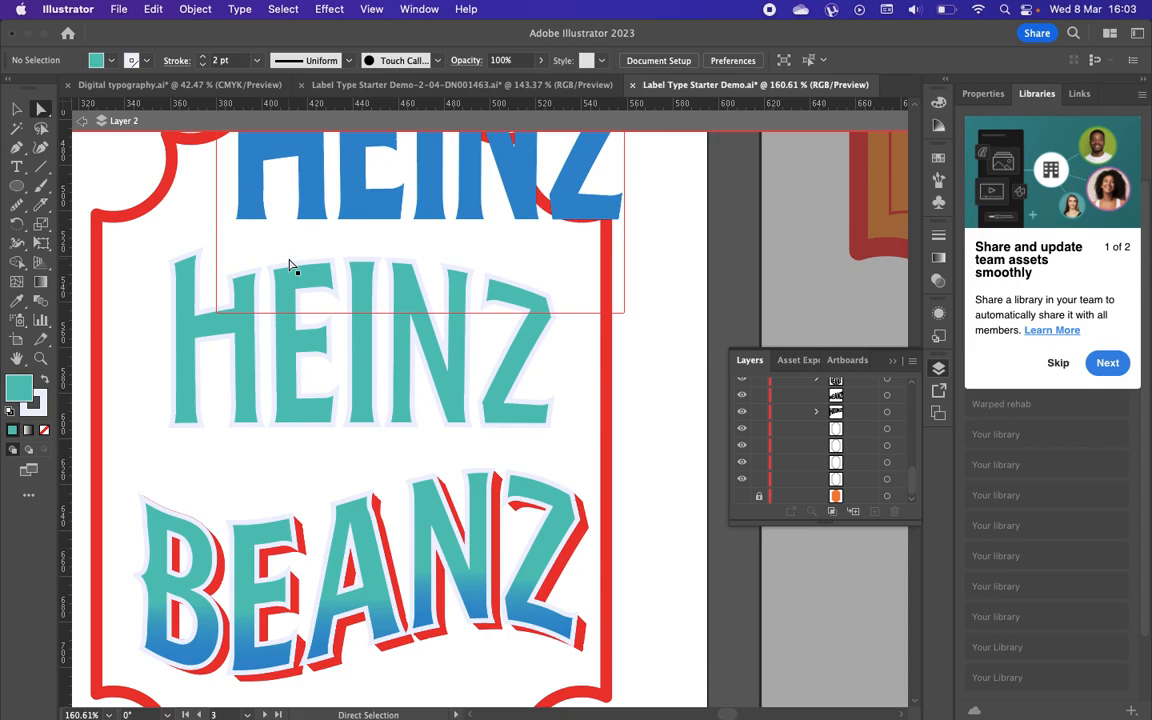
scroll(290, 265, "up", 3)
scroll(249, 468, "up", 3)
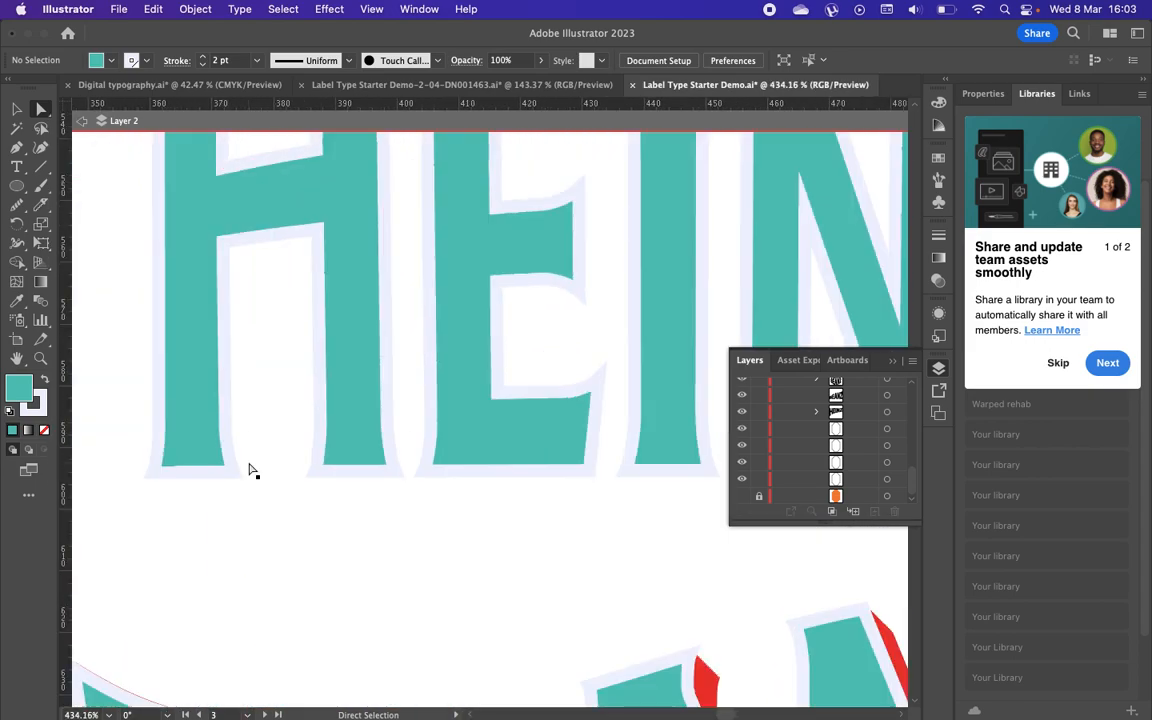
scroll(226, 663, "down", 3)
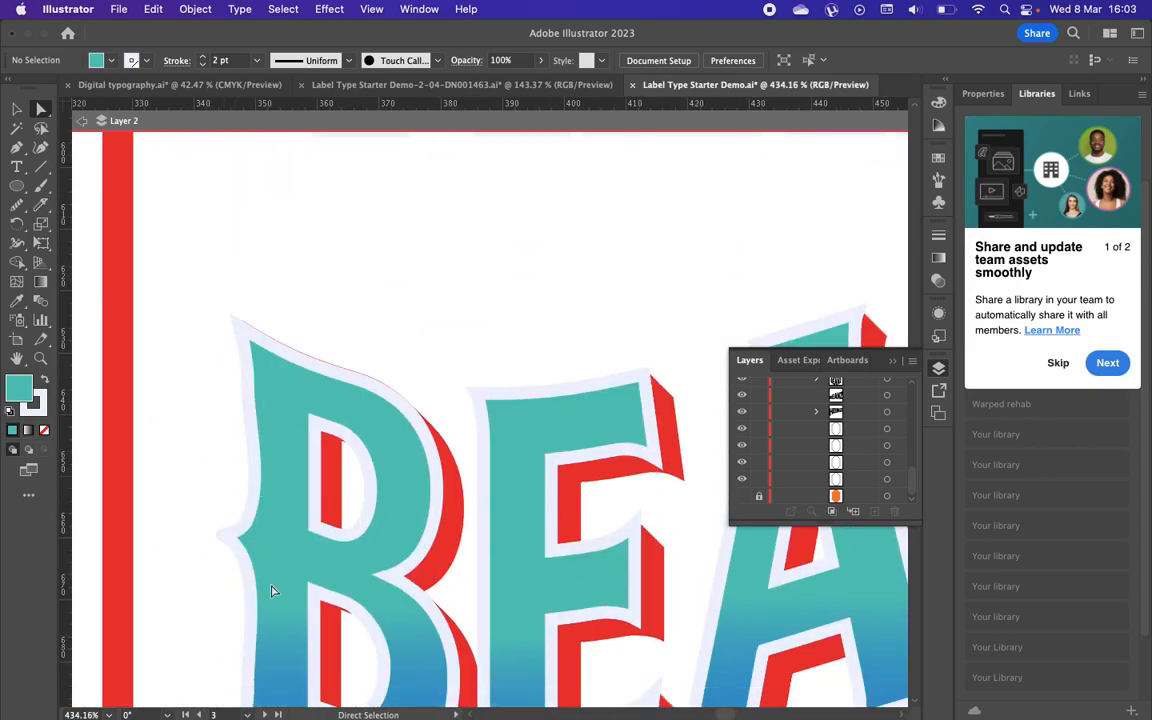
scroll(253, 503, "up", 6)
Step: Add three closely spaced anchor points on the H's left edge near the crossbar and pull the middle one outward into a small spur
left_click(334, 526)
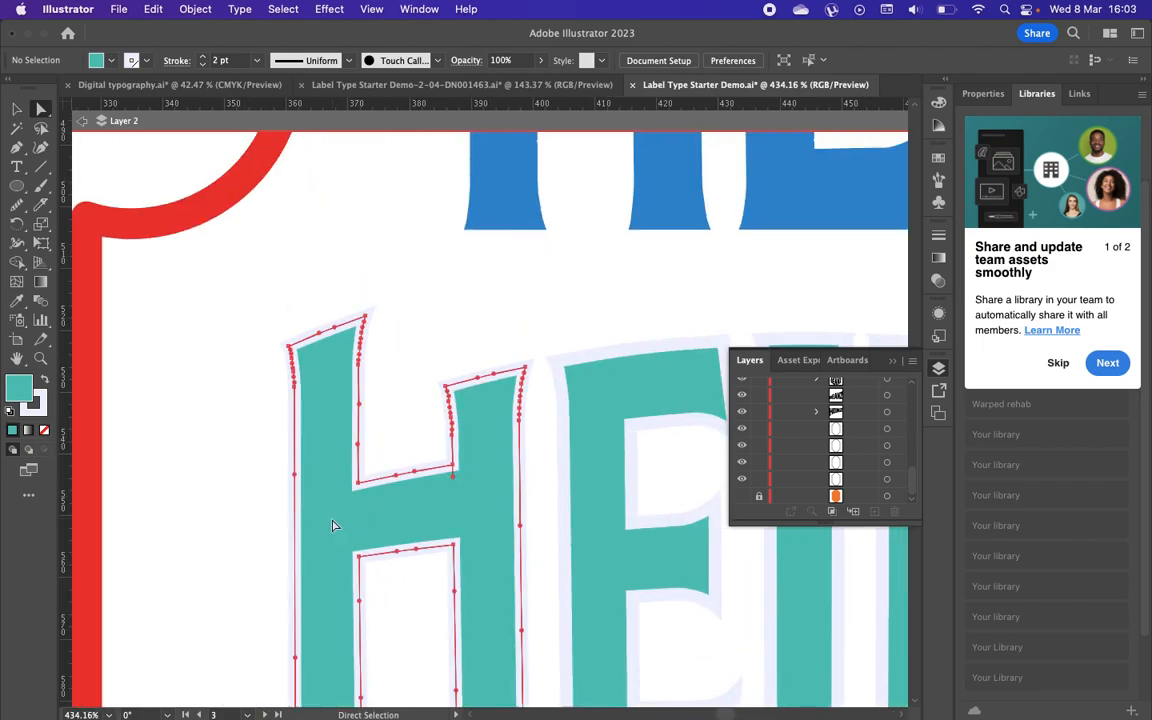
left_click(16, 149)
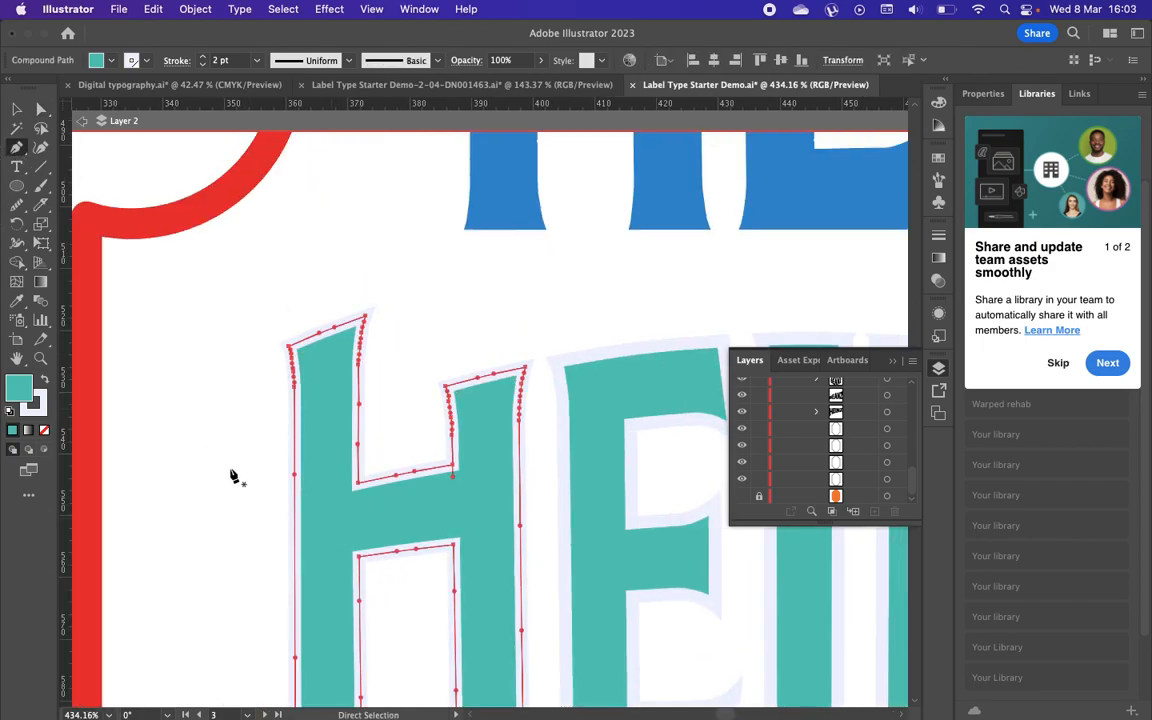
left_click(295, 557)
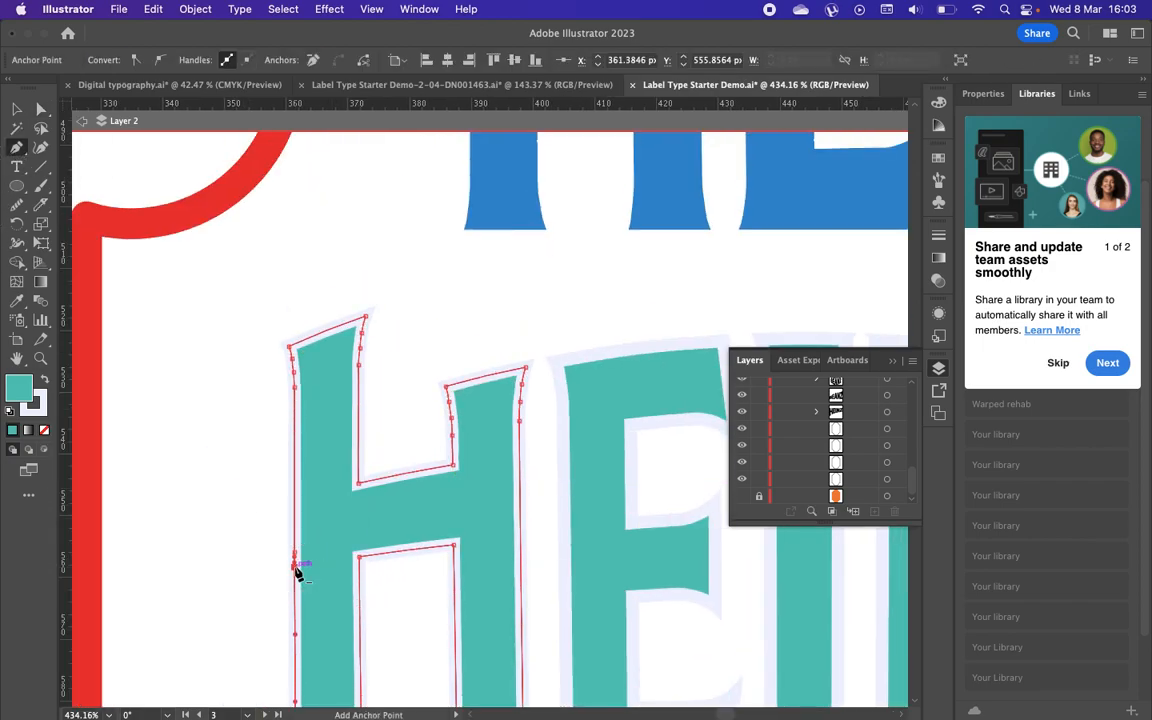
left_click(295, 539)
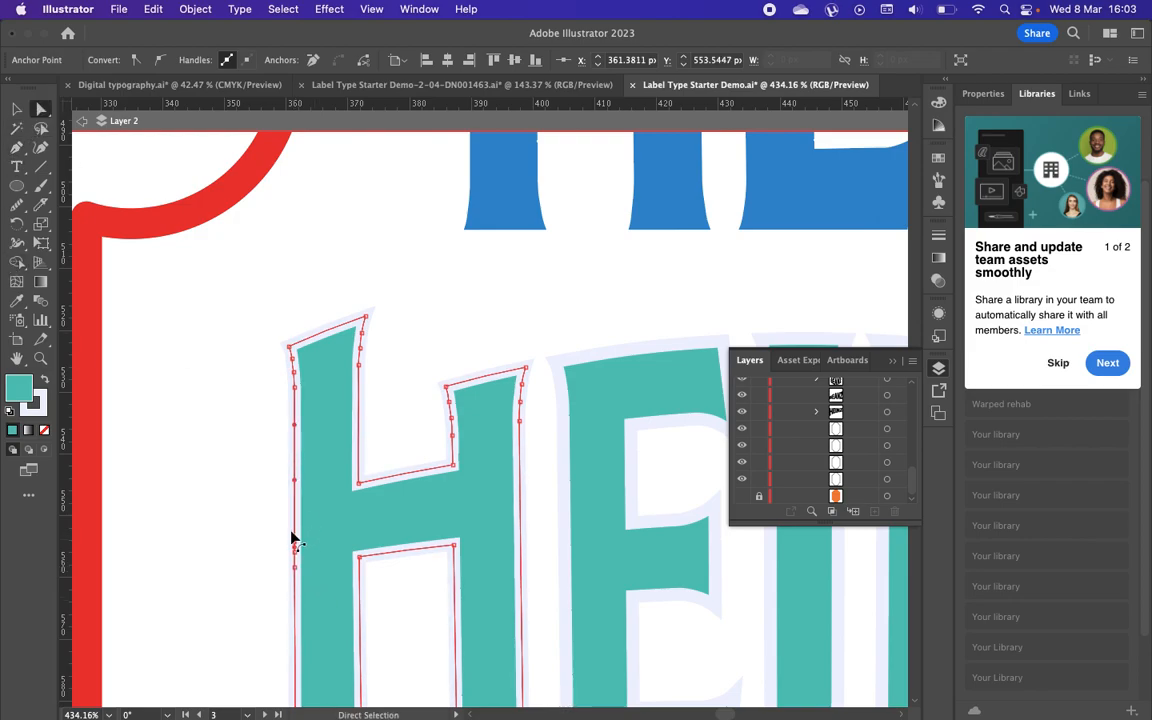
left_click_drag(294, 549, 276, 550)
left_click(257, 596)
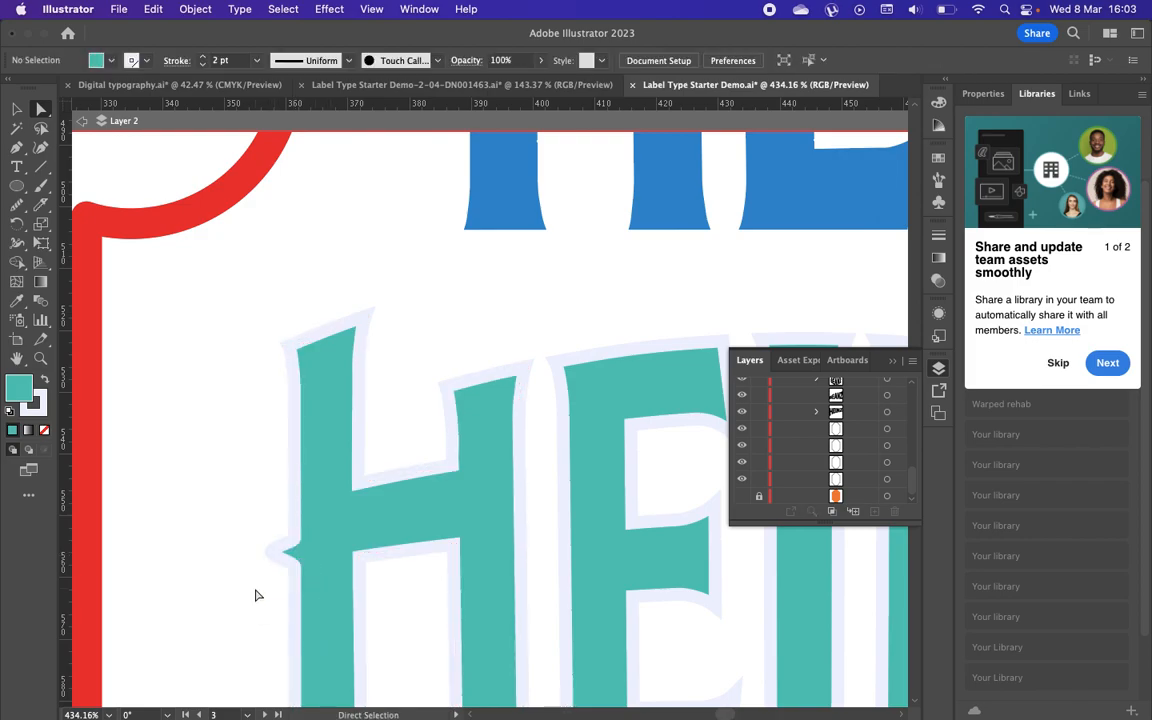
Step: Examine the reshaped H within the HEINZ lettering, including its spur and the path around the crossbar
scroll(258, 595, "down", 6)
scroll(258, 595, "down", 4)
scroll(258, 595, "up", 3)
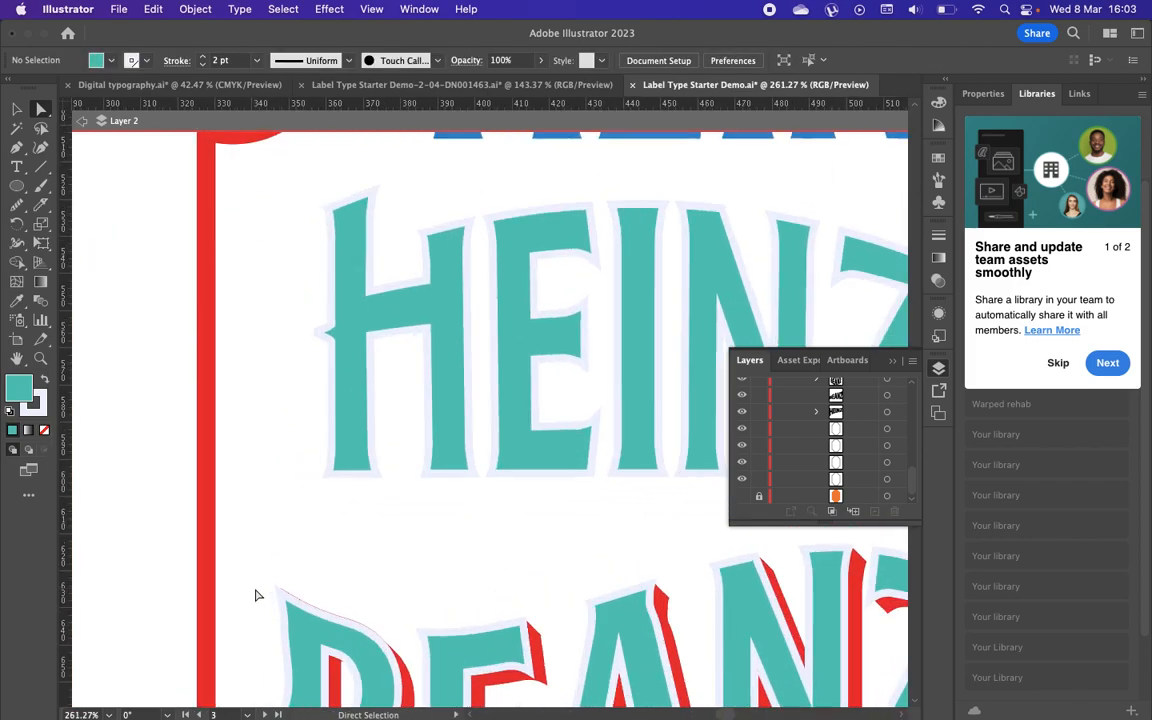
scroll(275, 543, "up", 2)
scroll(275, 543, "up", 2)
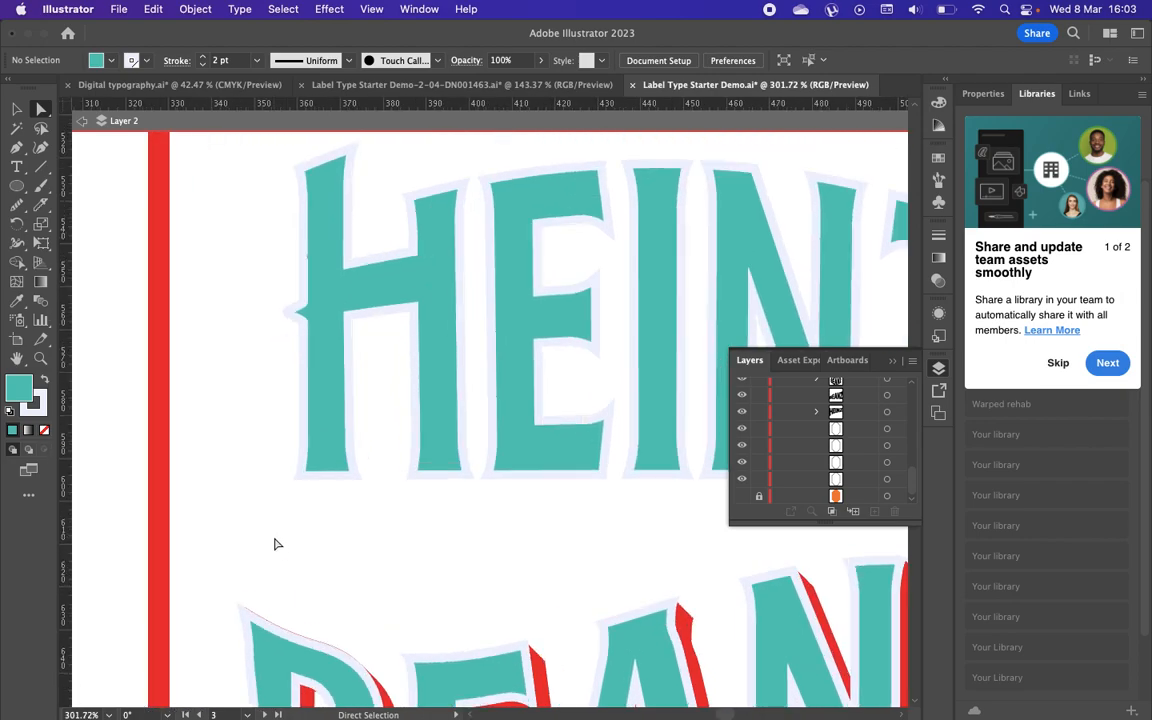
left_click(395, 281)
scroll(399, 295, "up", 3)
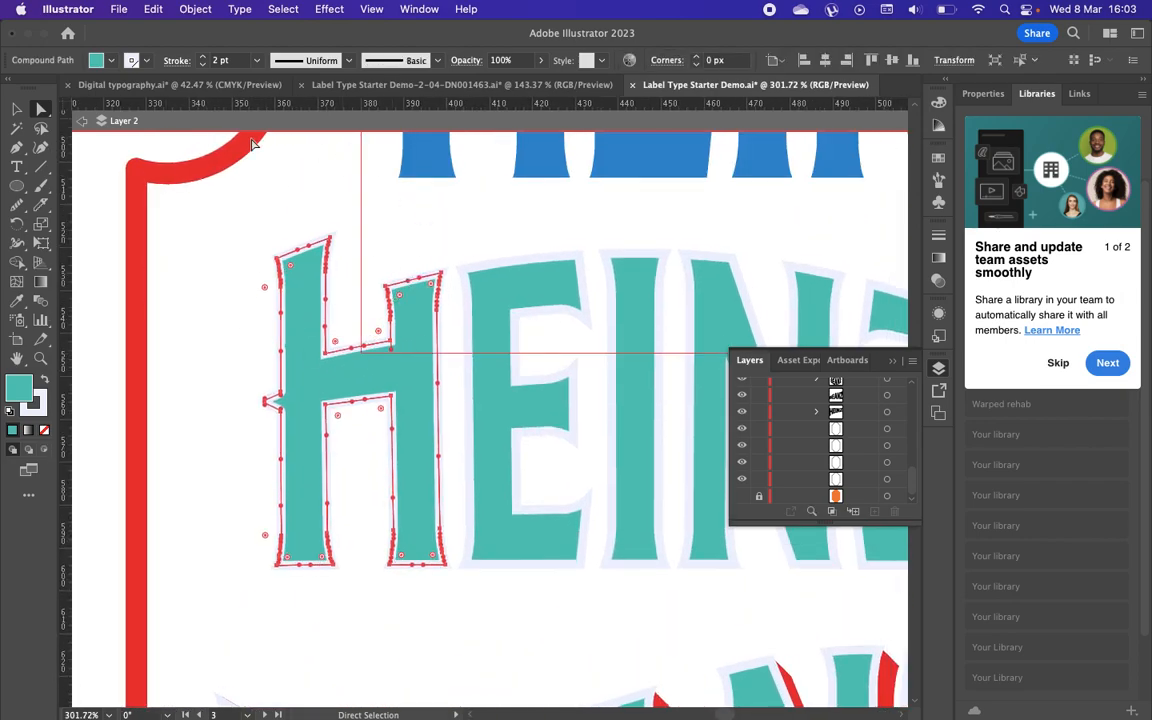
scroll(219, 411, "up", 5)
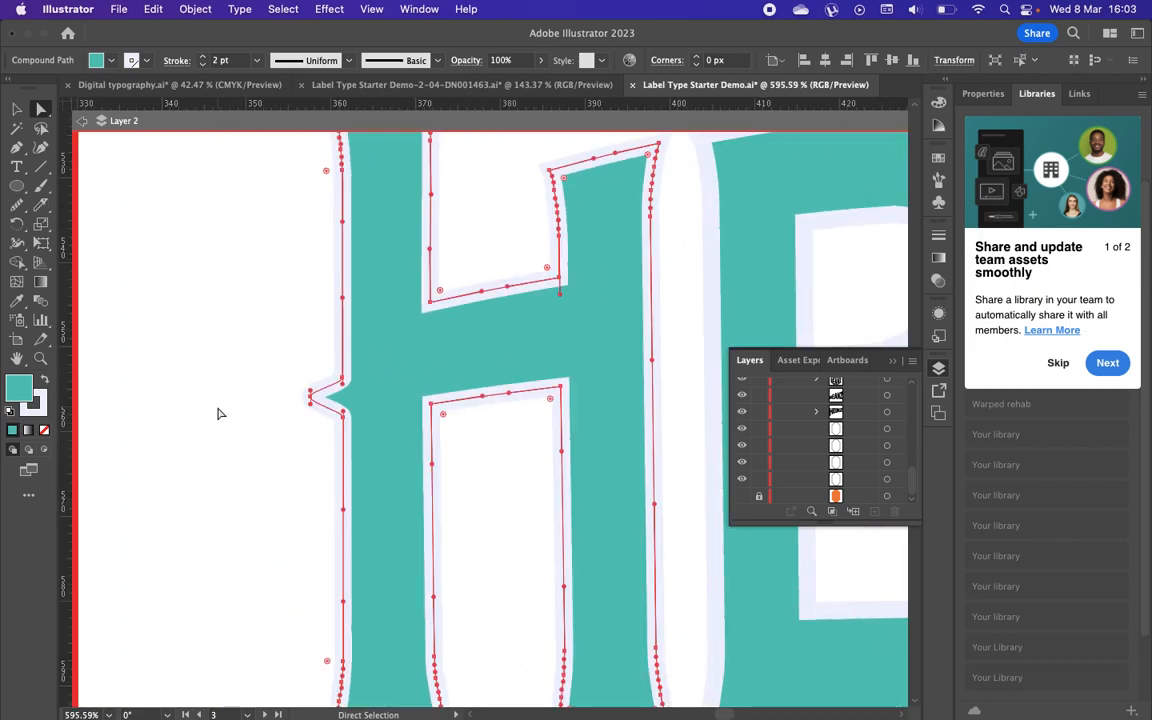
scroll(219, 411, "down", 3)
scroll(219, 411, "right", 3)
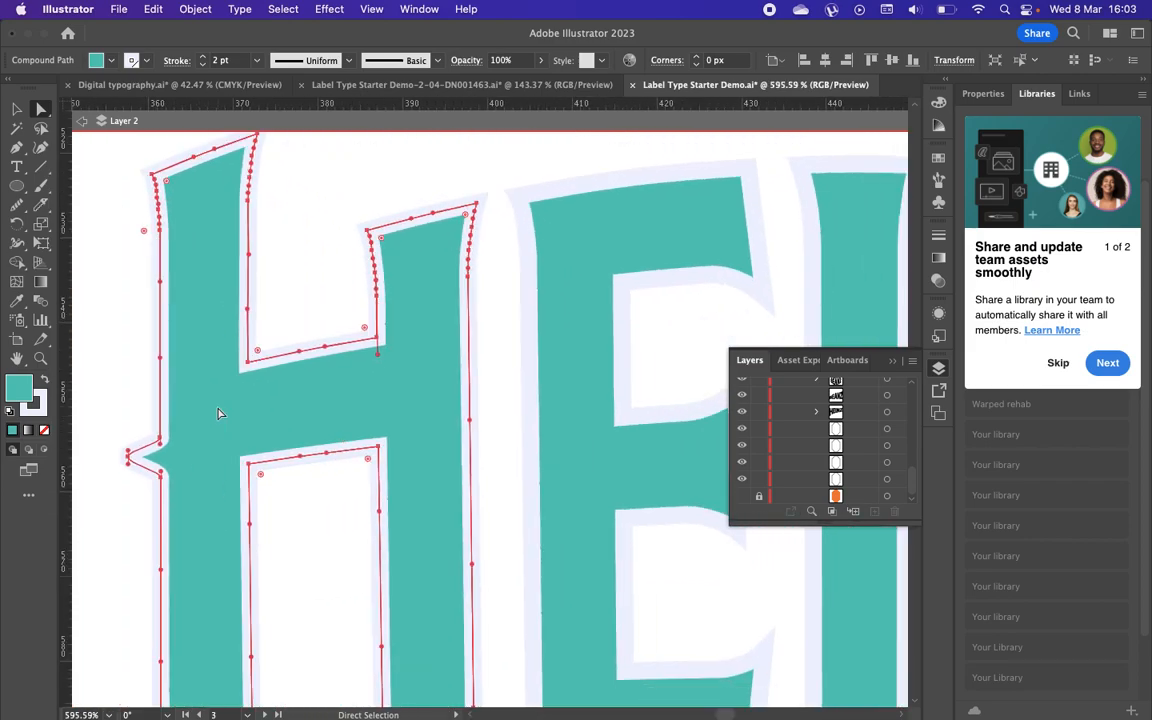
Step: Select the E of the teal HEINZ lettering and switch to the Pencil tool
left_click(535, 249)
scroll(535, 249, "right", 5)
scroll(535, 249, "up", 2)
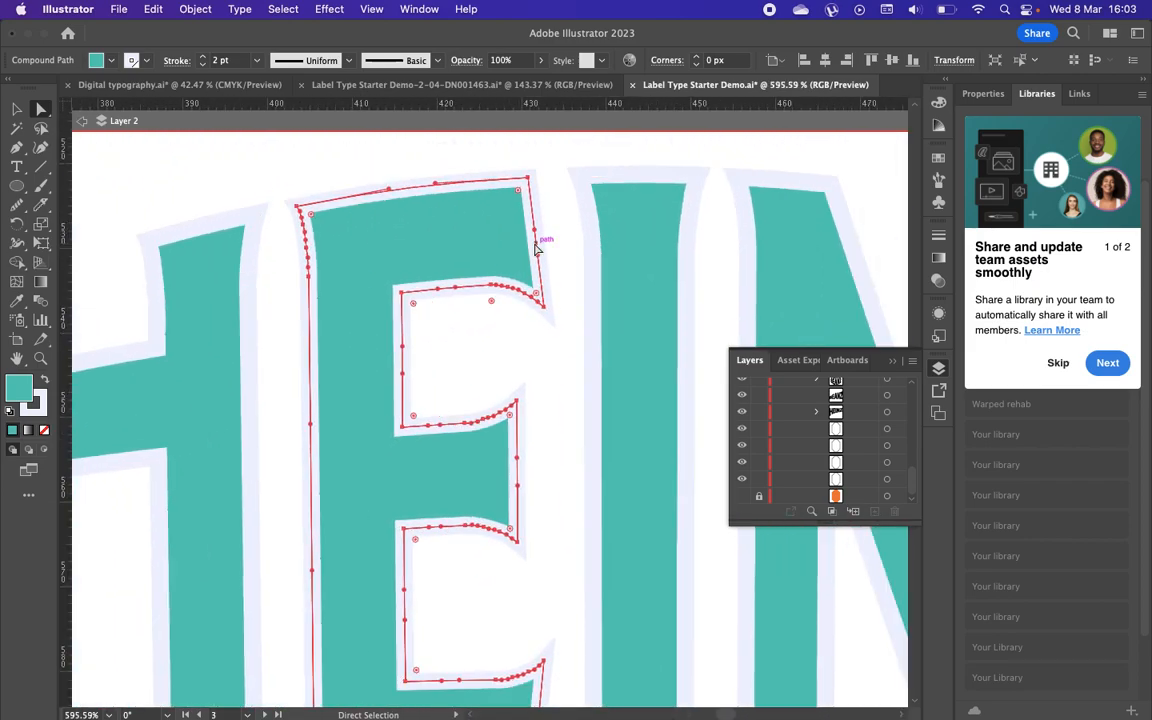
mouse_move(14, 214)
left_mouse_down()
mouse_move(90, 206)
mouse_move(99, 224)
left_mouse_up()
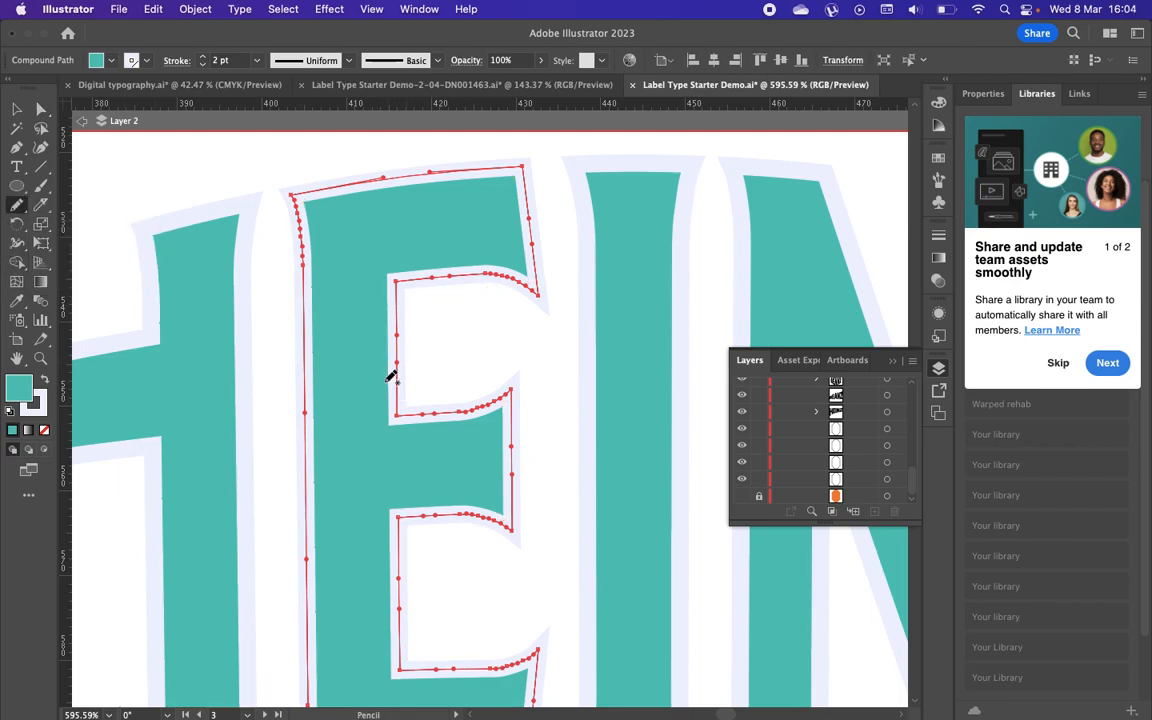
Step: Try to reshape the pointed tip of the E's top arm with freehand Pencil strokes
mouse_move(383, 385)
left_mouse_down()
mouse_move(385, 349)
mouse_move(427, 270)
mouse_move(474, 252)
mouse_move(422, 266)
mouse_move(386, 329)
left_mouse_up()
key("super+z")
key("super+z")
mouse_move(489, 268)
left_mouse_down()
mouse_move(526, 249)
mouse_move(537, 216)
left_mouse_up()
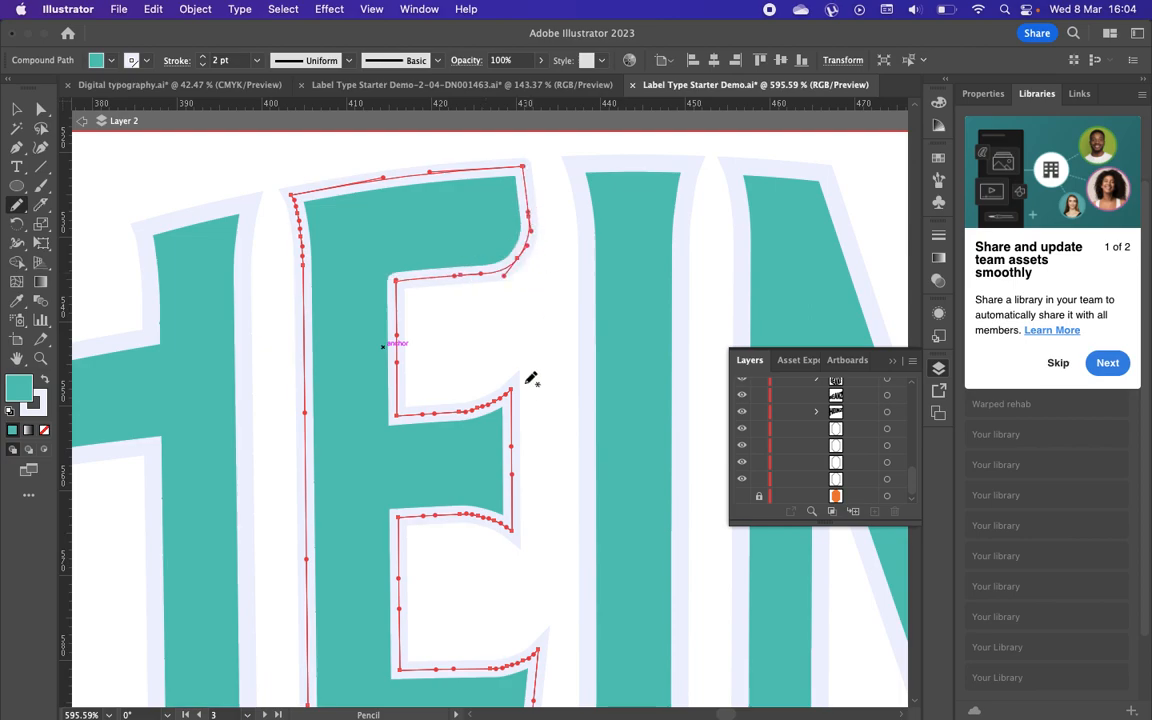
scroll(520, 335, "up", 1)
key("super+z")
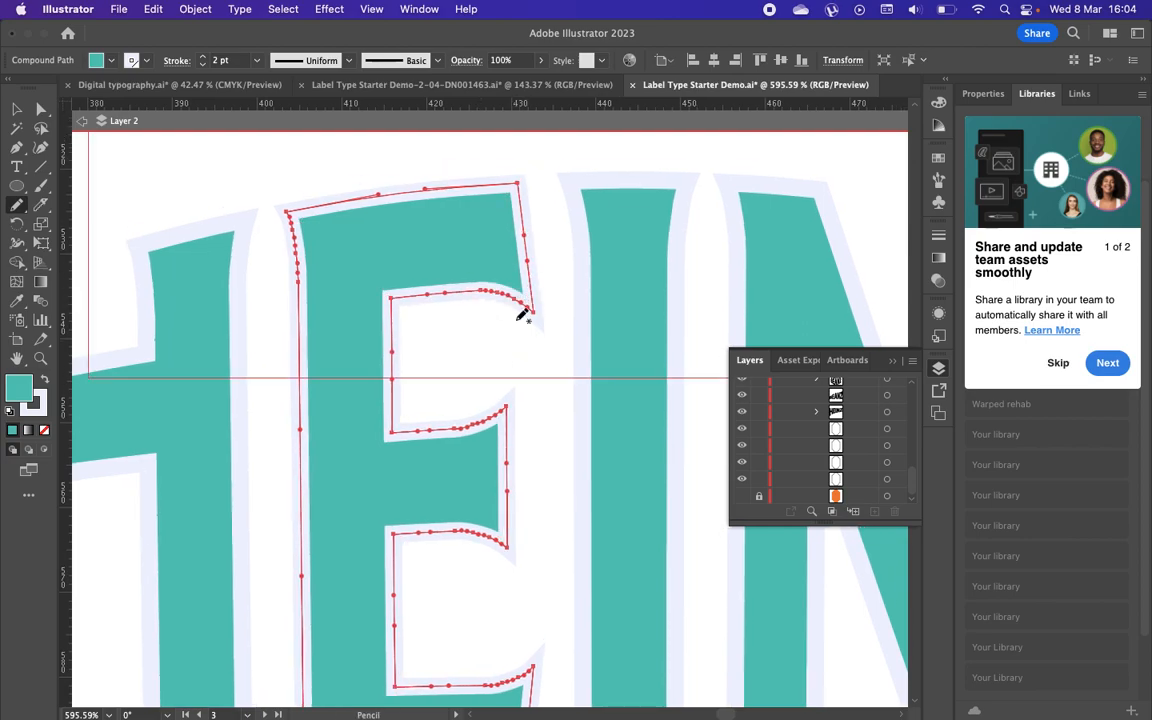
left_click_drag(471, 290, 530, 214)
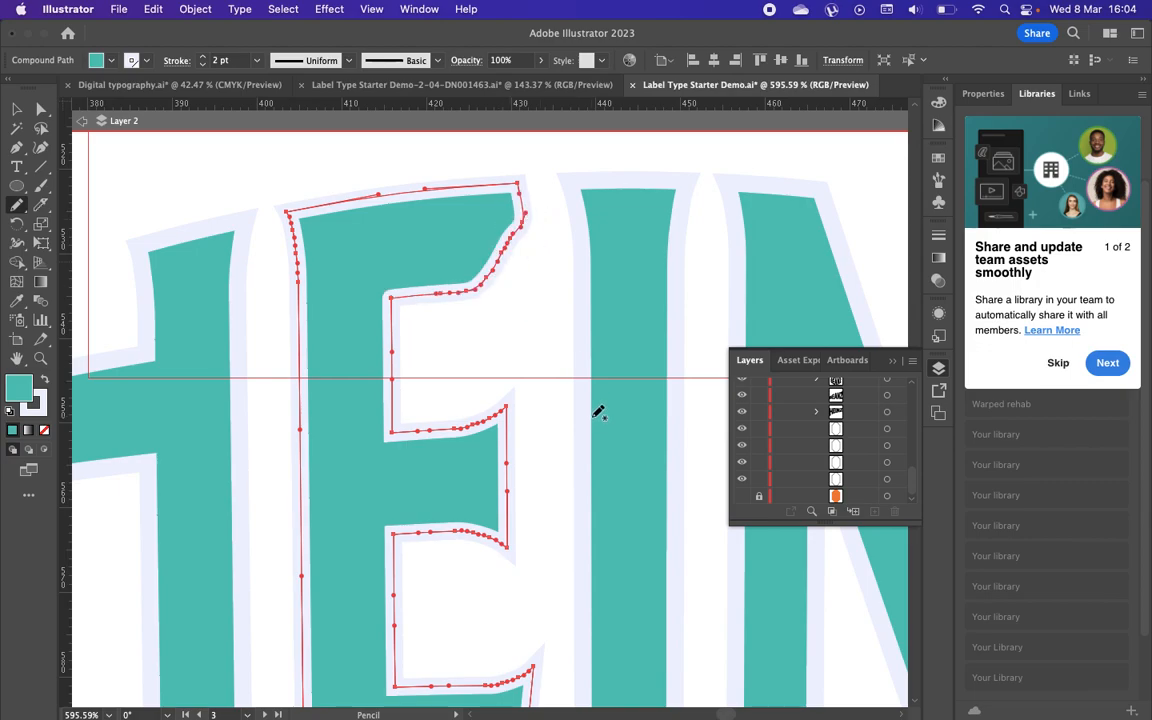
scroll(594, 417, "up", 5)
scroll(594, 413, "up", 6)
scroll(598, 407, "up", 1)
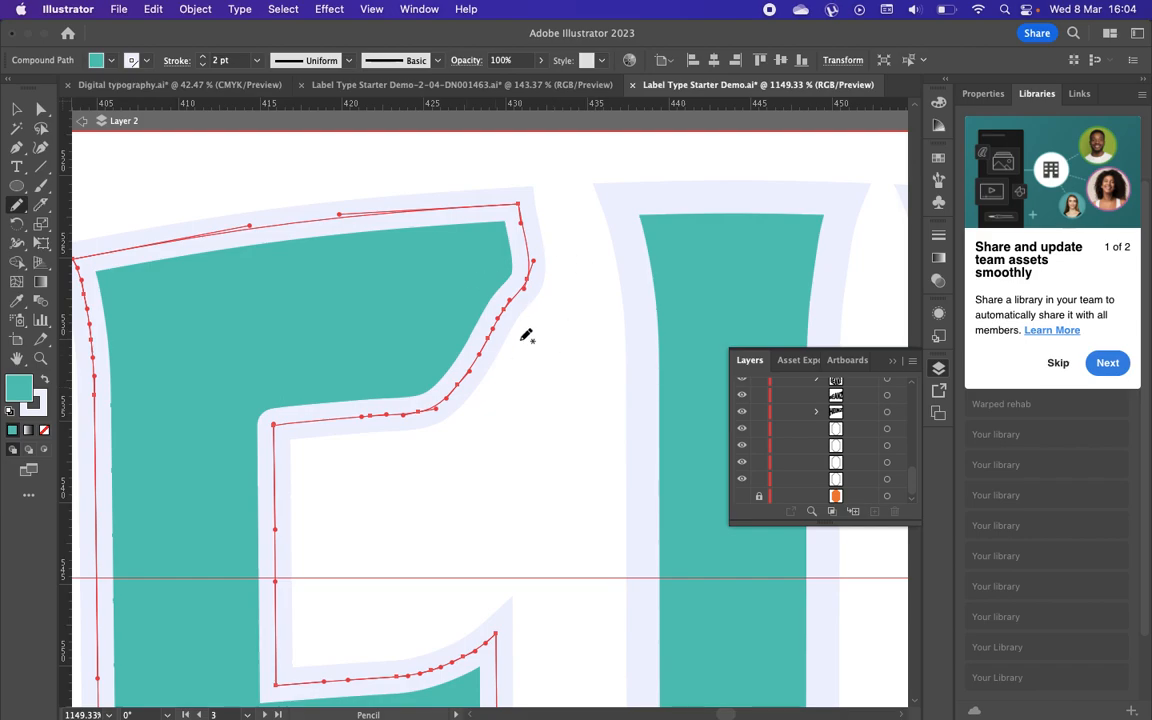
key("super+z")
mouse_move(447, 411)
left_mouse_down()
mouse_move(516, 395)
mouse_move(551, 337)
mouse_move(540, 308)
left_mouse_up()
key("super+z")
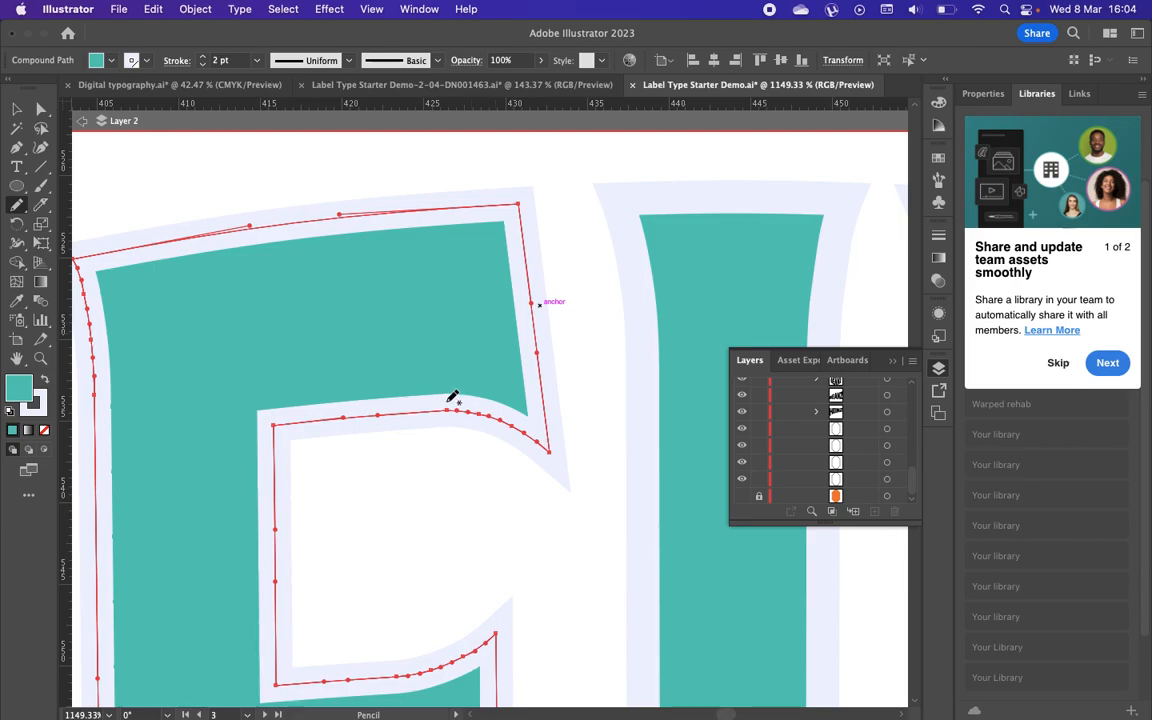
Step: Redraw the tip of the E's top arm as a rounded curve with the Pencil and even it out with the Smooth tool
mouse_move(447, 410)
left_mouse_down()
mouse_move(545, 371)
mouse_move(548, 328)
left_mouse_up()
left_click_drag(510, 374, 538, 307)
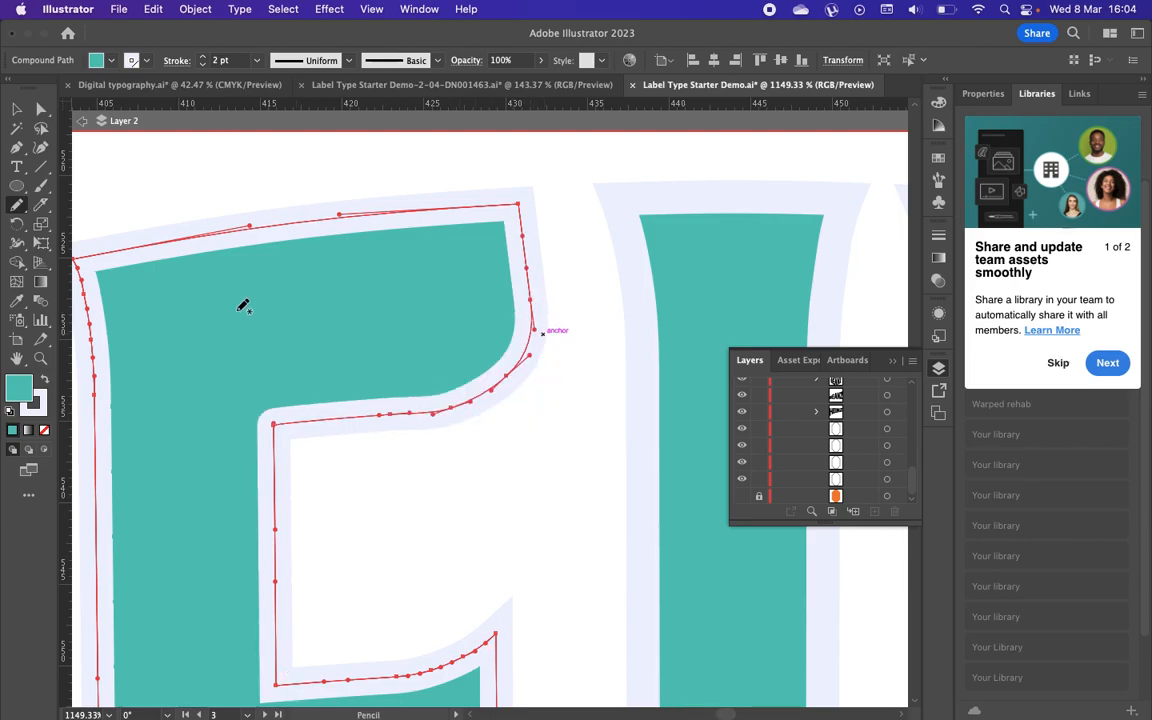
left_click_drag(16, 206, 60, 246)
mouse_move(427, 416)
left_mouse_down()
mouse_move(483, 398)
mouse_move(535, 304)
left_mouse_up()
mouse_move(433, 413)
left_mouse_down()
mouse_move(508, 385)
mouse_move(527, 280)
left_mouse_up()
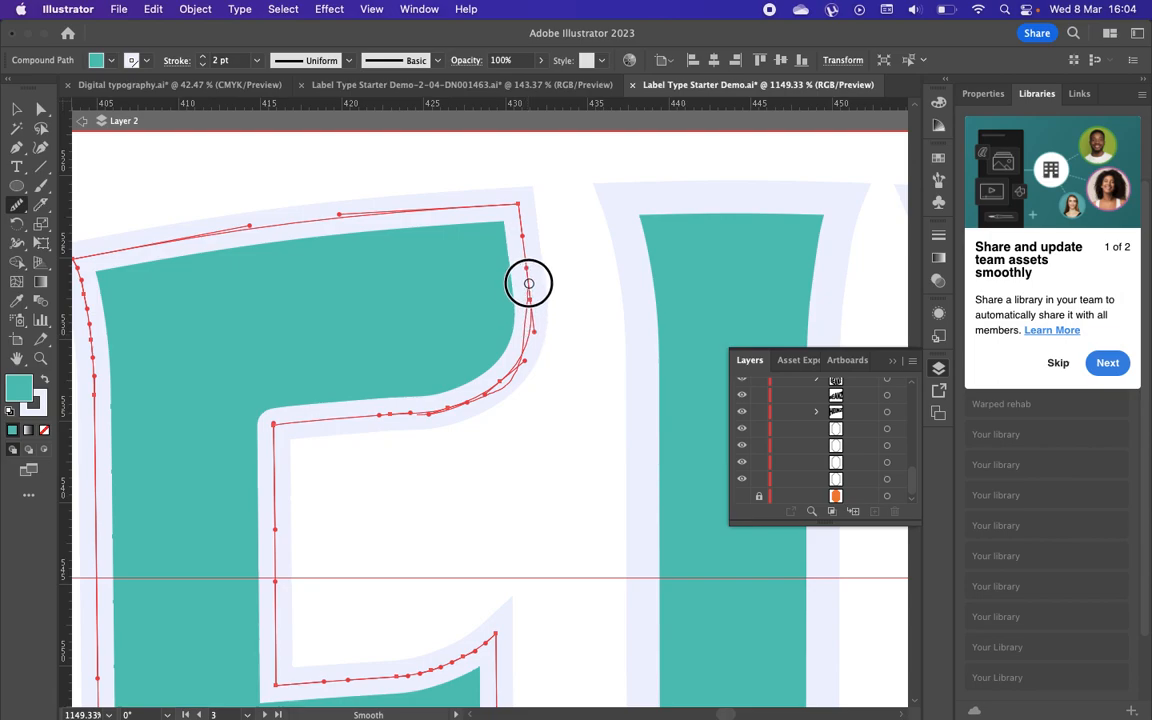
mouse_move(333, 419)
left_mouse_down()
mouse_move(467, 412)
mouse_move(560, 337)
left_mouse_up()
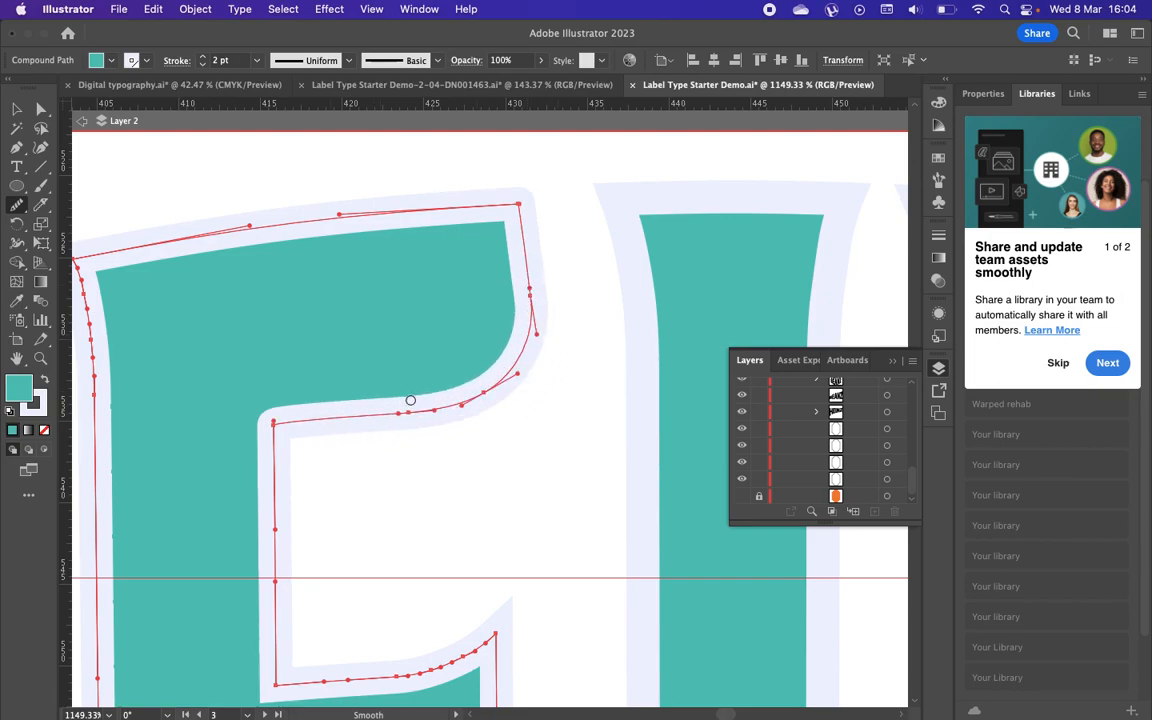
mouse_move(476, 404)
left_mouse_down()
mouse_move(511, 372)
mouse_move(532, 262)
left_mouse_up()
Step: Smooth the upper edge and tip of the E's middle arm and the inner edge of its stem
scroll(465, 442, "down", 3)
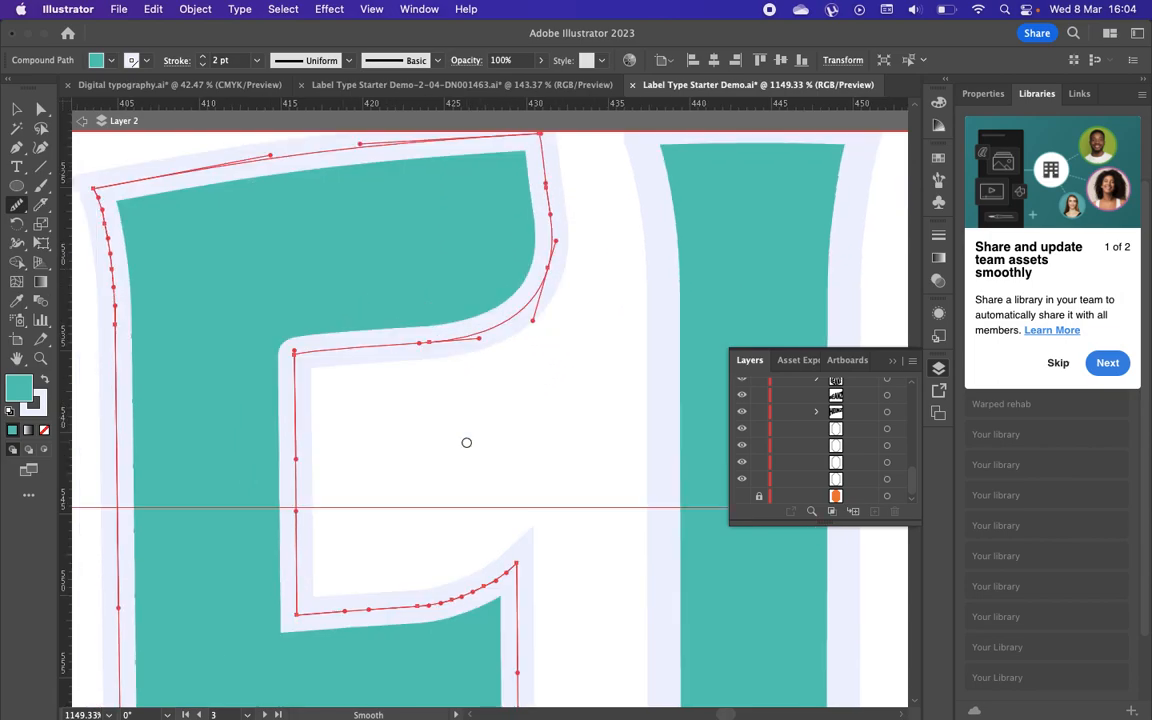
left_click_drag(433, 543, 545, 486)
mouse_move(442, 537)
left_mouse_down()
mouse_move(544, 501)
mouse_move(546, 649)
left_mouse_up()
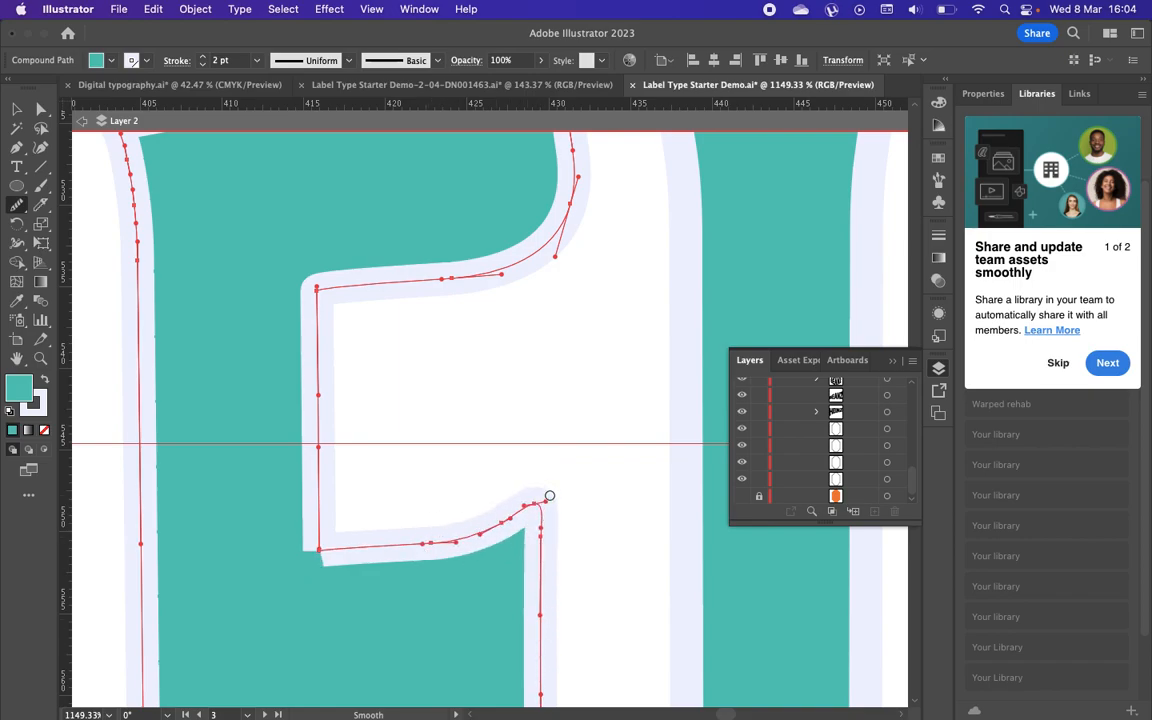
left_click_drag(545, 525, 543, 455)
scroll(535, 441, "up", 3)
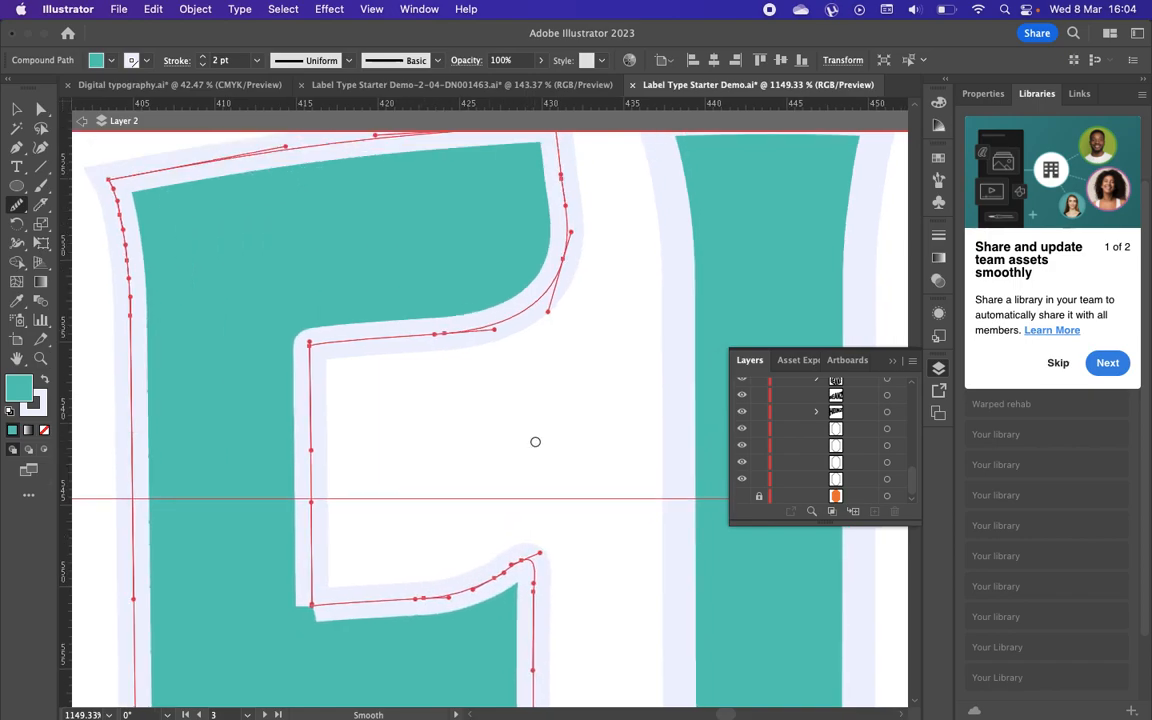
left_click_drag(315, 635, 274, 635)
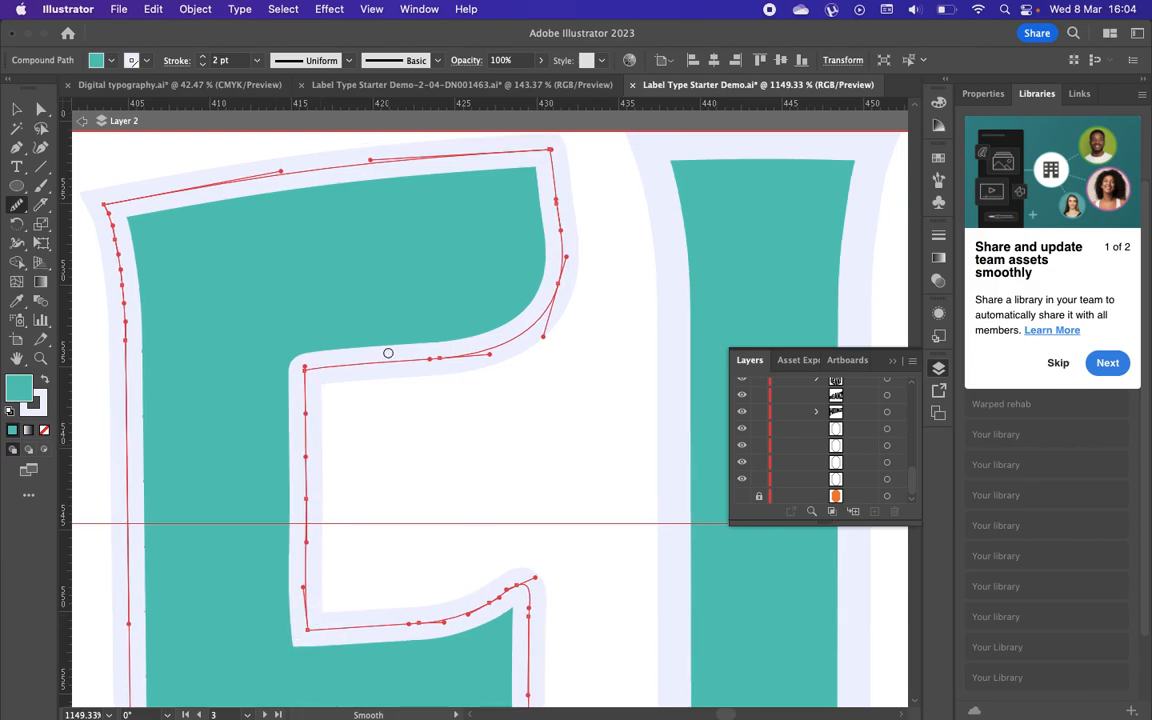
Step: Examine the reshaped E within the HEINZ lettering and against the rest of the label
scroll(443, 432, "up", 3)
left_click(16, 108)
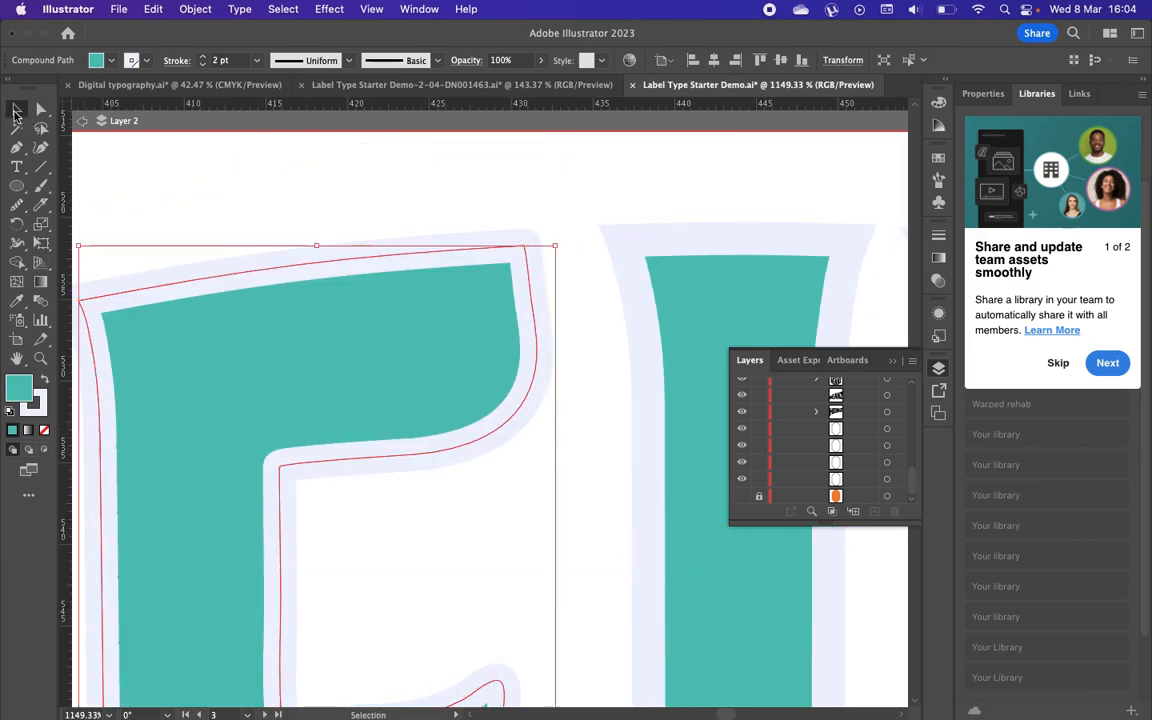
scroll(450, 424, "down", 6)
left_click(721, 553)
scroll(724, 558, "down", 1)
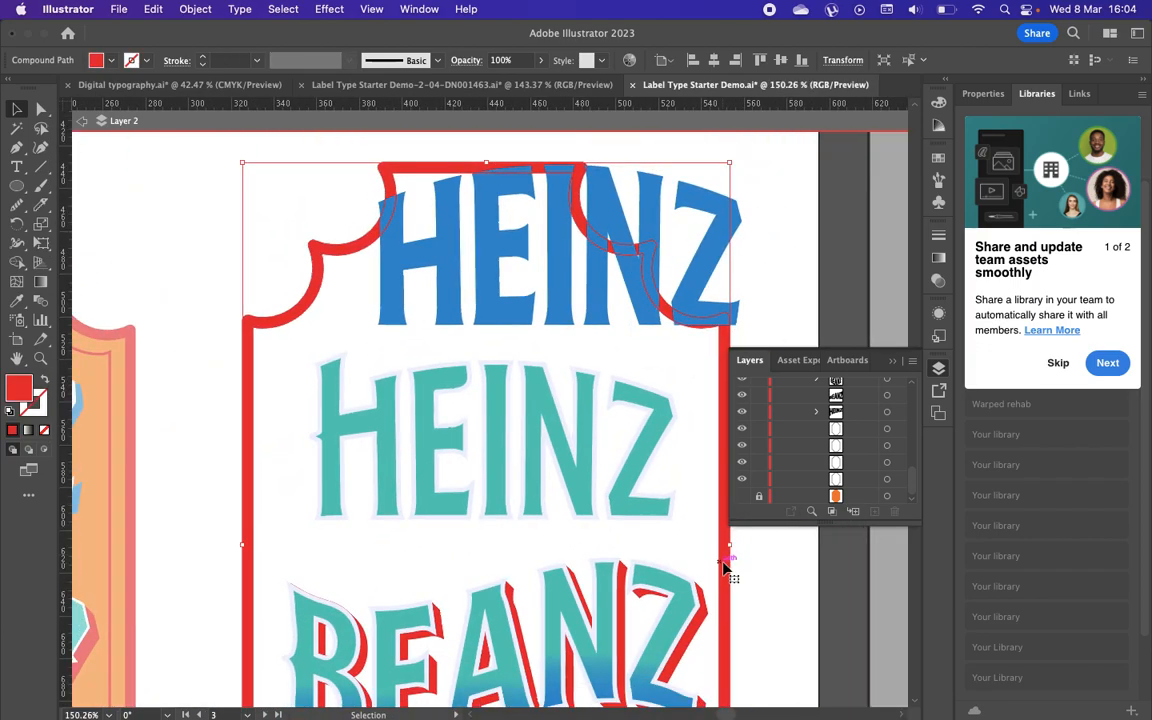
scroll(735, 540, "up", 5)
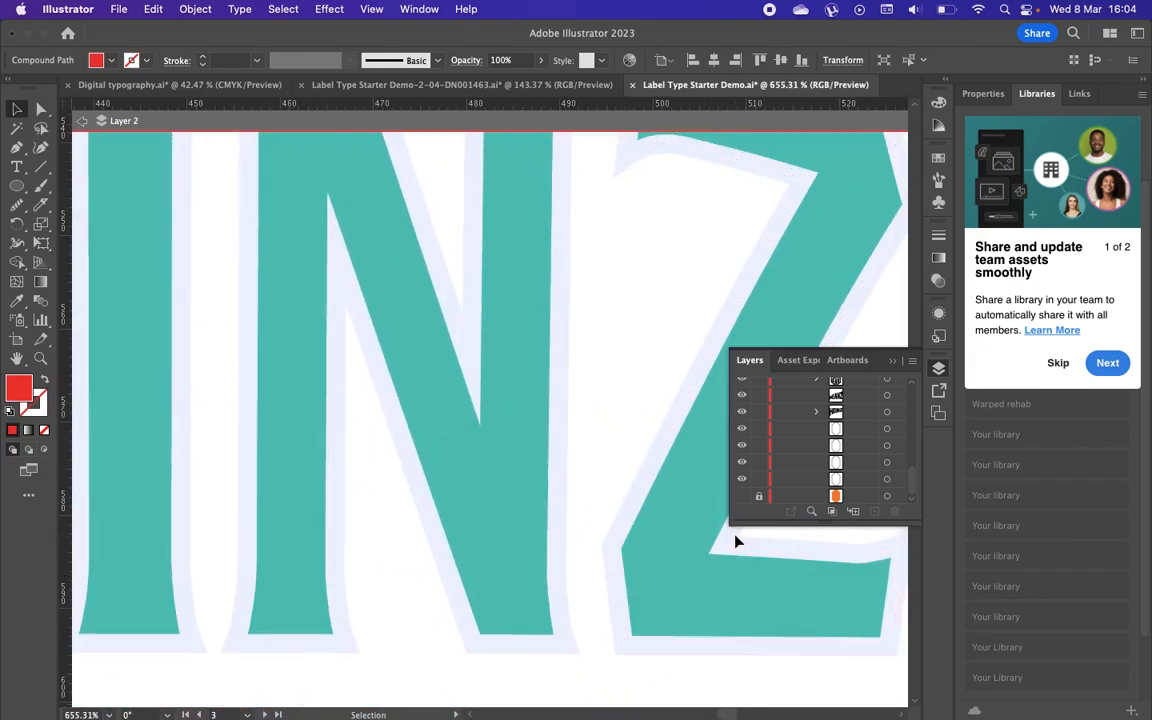
scroll(735, 540, "up", 3)
scroll(373, 496, "left", 5)
left_click(373, 455)
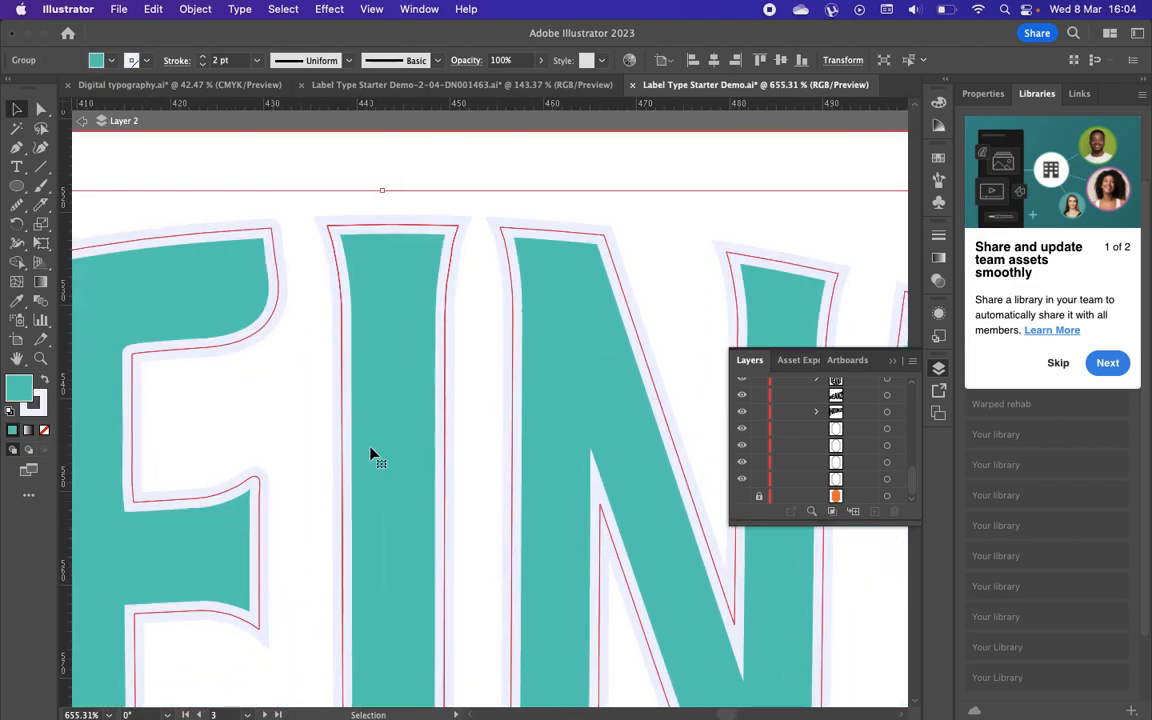
scroll(373, 455, "down", 2)
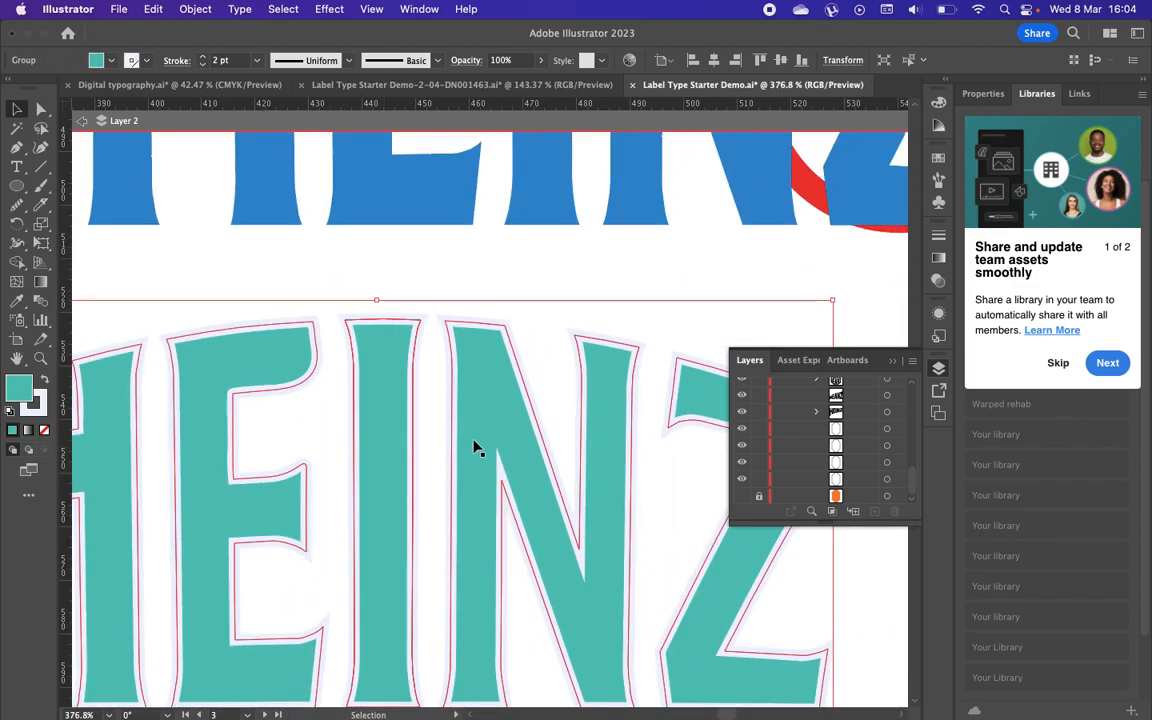
Step: Redraw the outer left edge of the N as a wavy line with the Pencil tool
key("n")
scroll(503, 447, "down", 1)
mouse_move(437, 239)
left_mouse_down()
mouse_move(443, 468)
mouse_move(420, 585)
left_mouse_up()
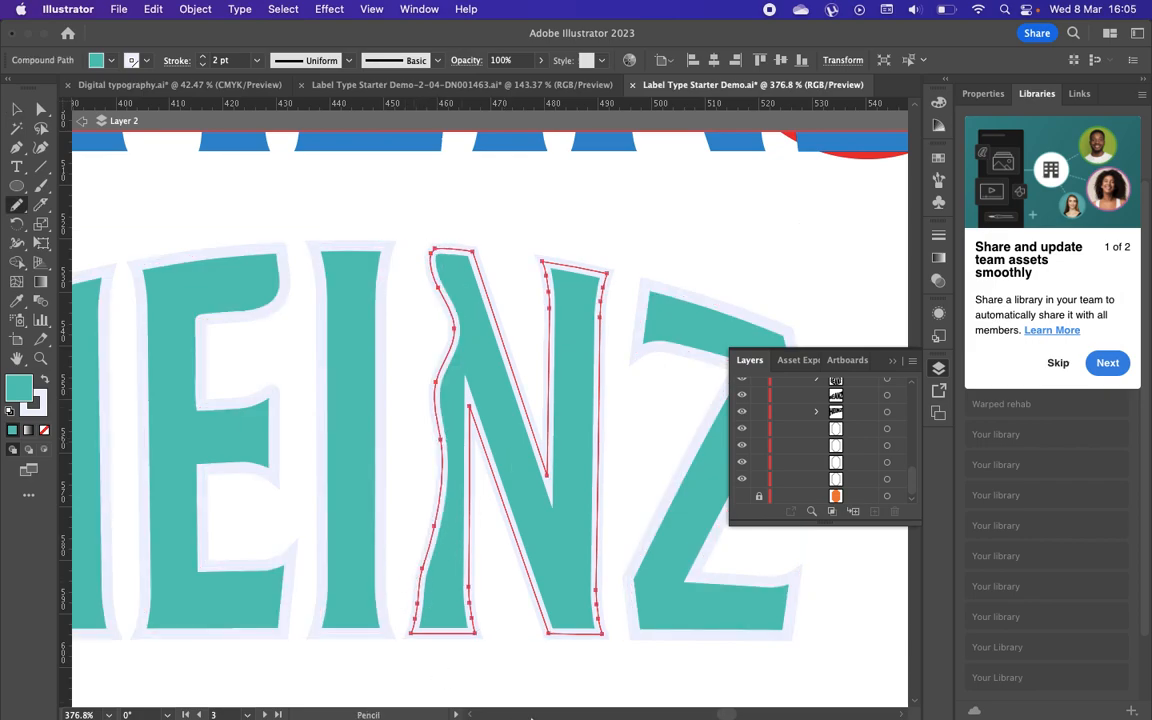
left_click(17, 108)
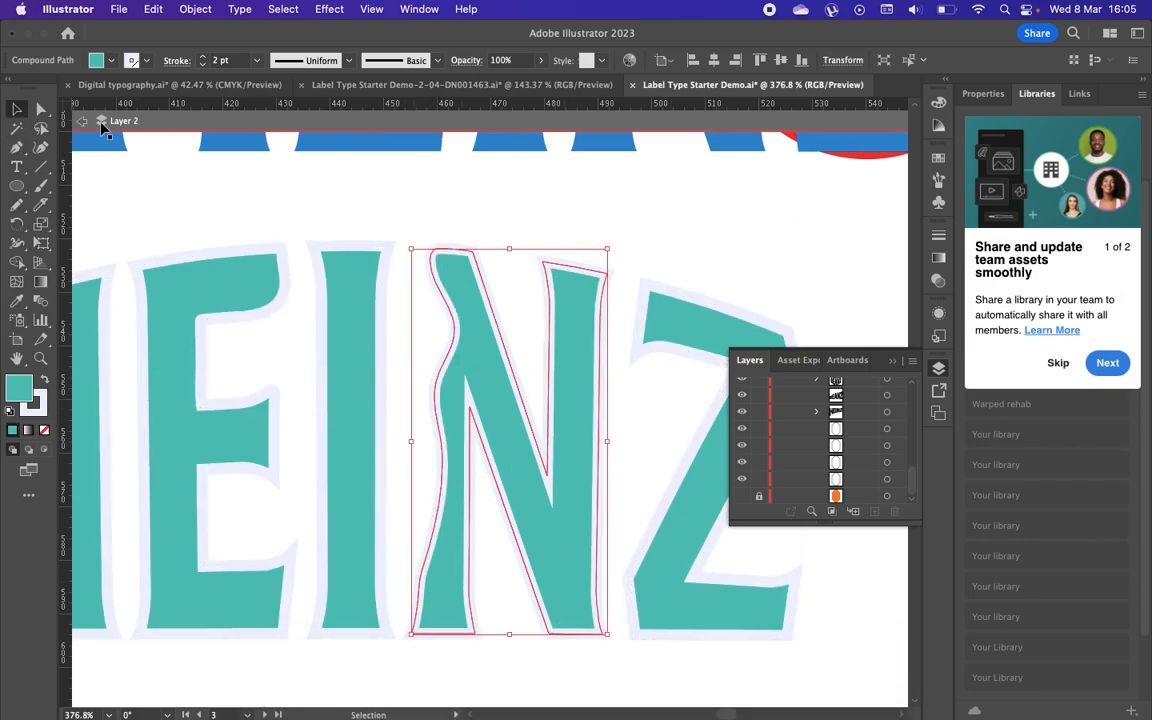
Step: Compare the reshaped E and wavy N of HEINZ with the BEANZ lettering below
scroll(393, 197, "down", 2)
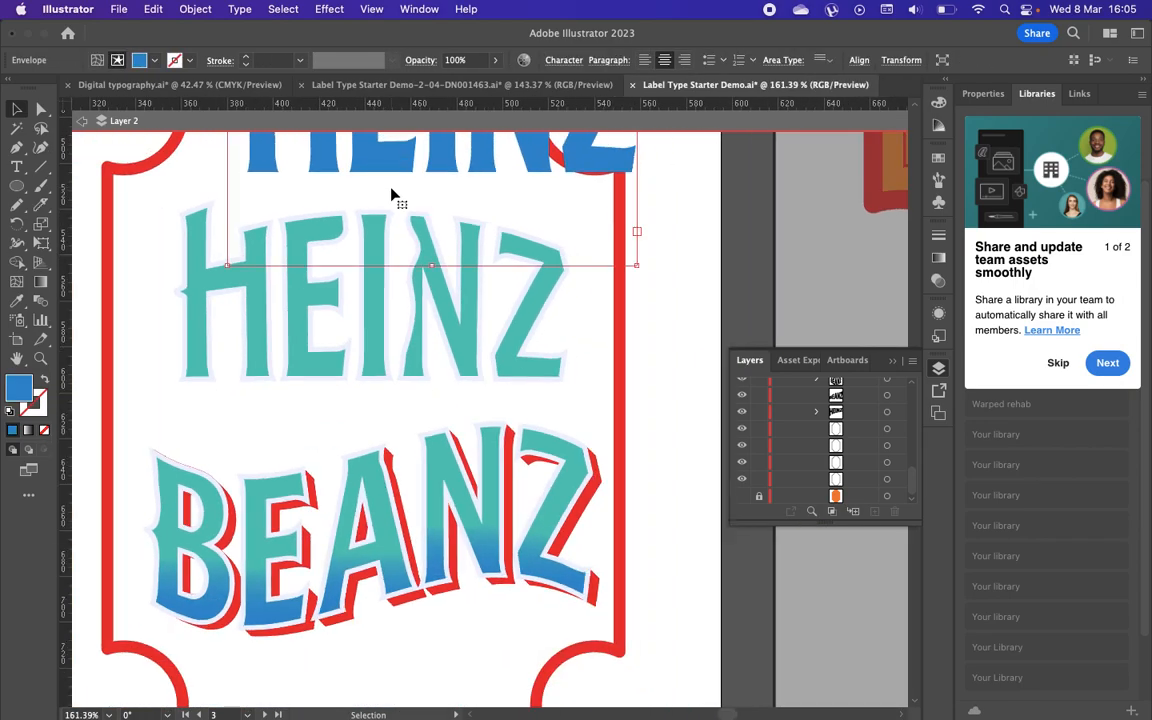
scroll(442, 329, "up", 3)
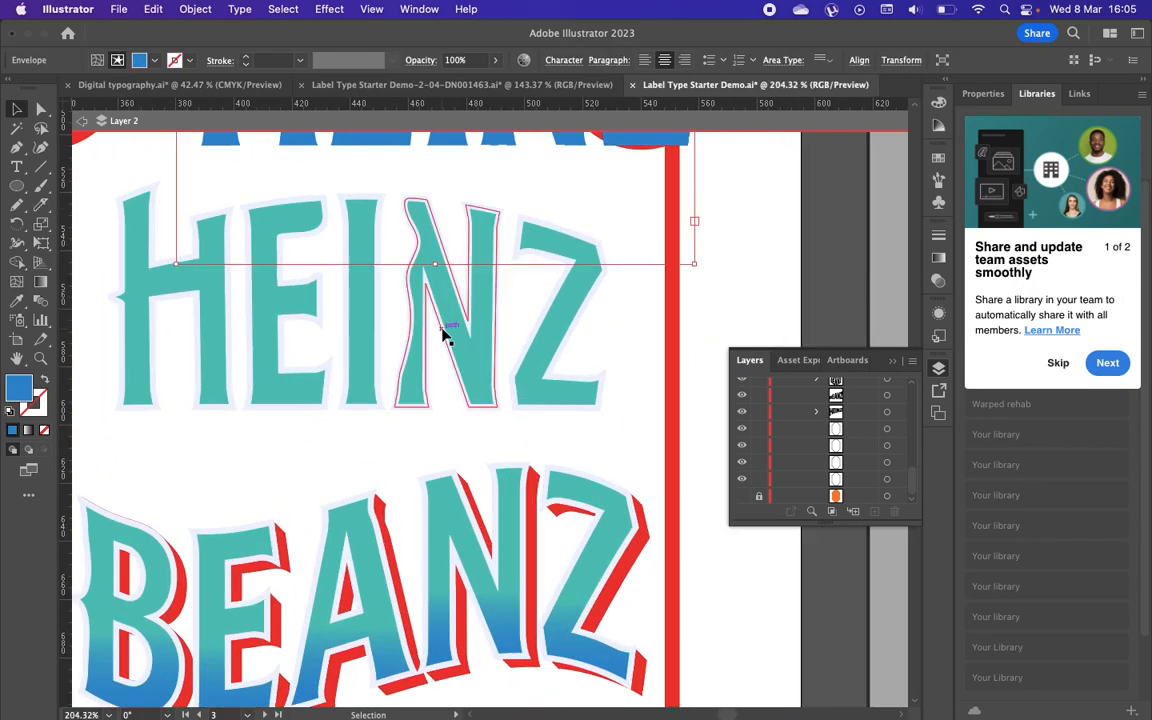
scroll(442, 335, "right", 2)
scroll(442, 335, "left", 1)
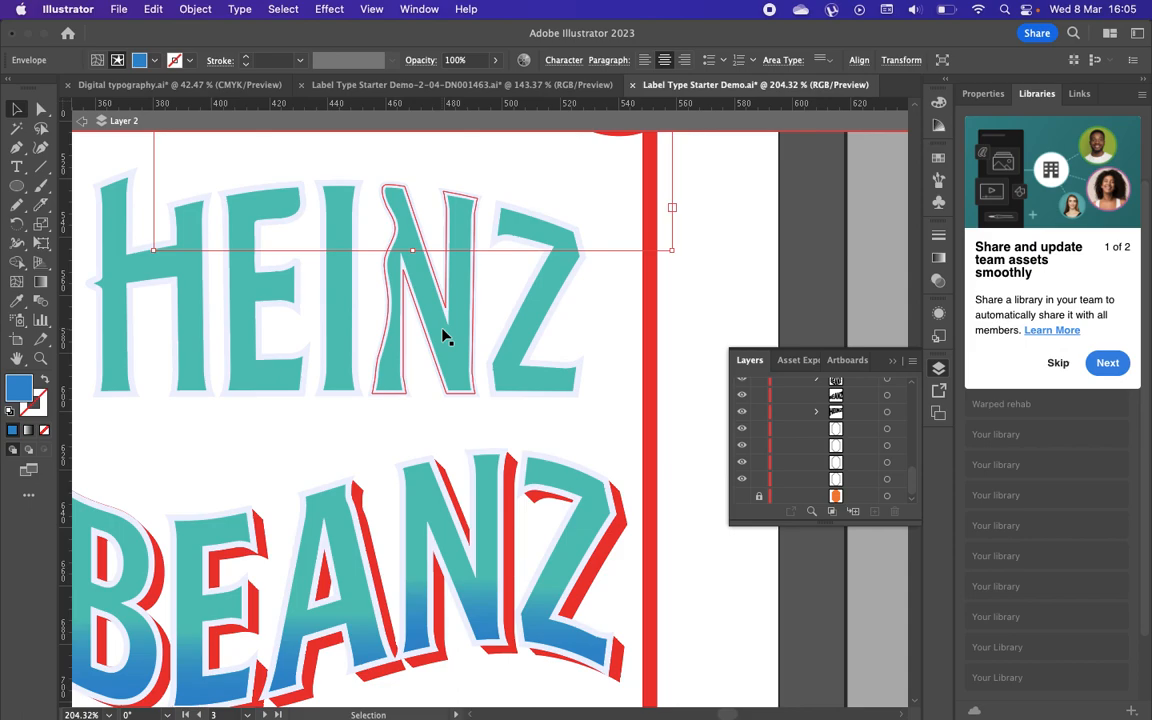
scroll(442, 335, "left", 4)
scroll(483, 458, "up", 3)
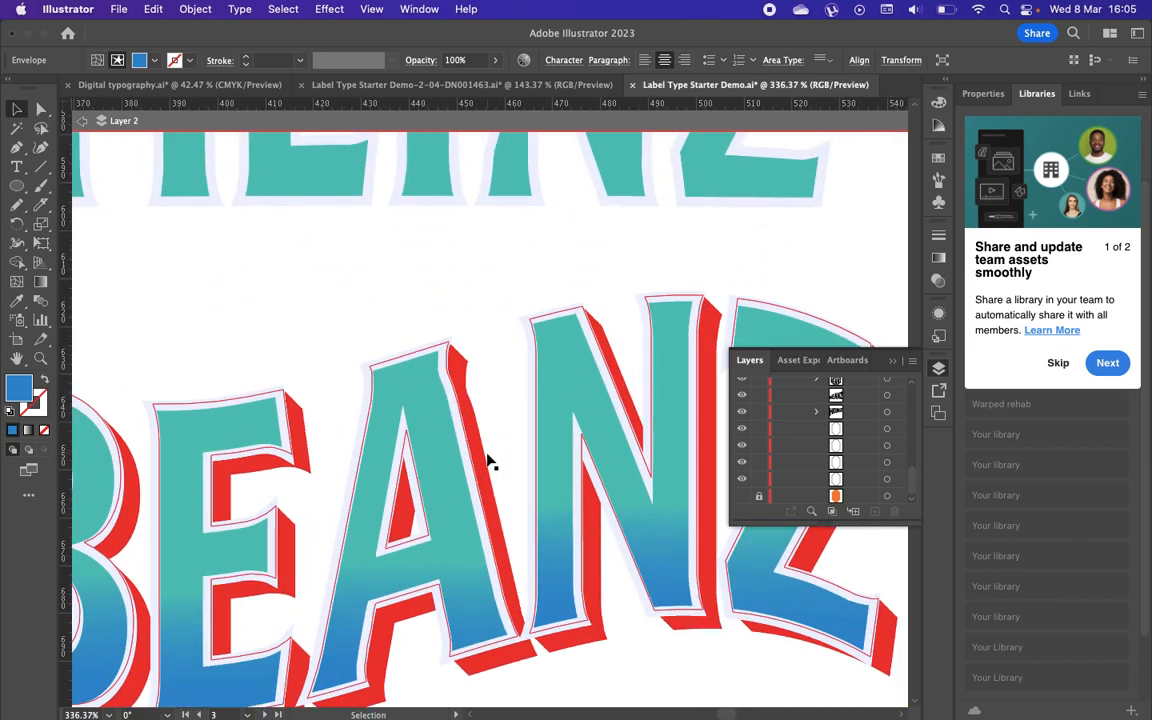
scroll(490, 462, "up", 8)
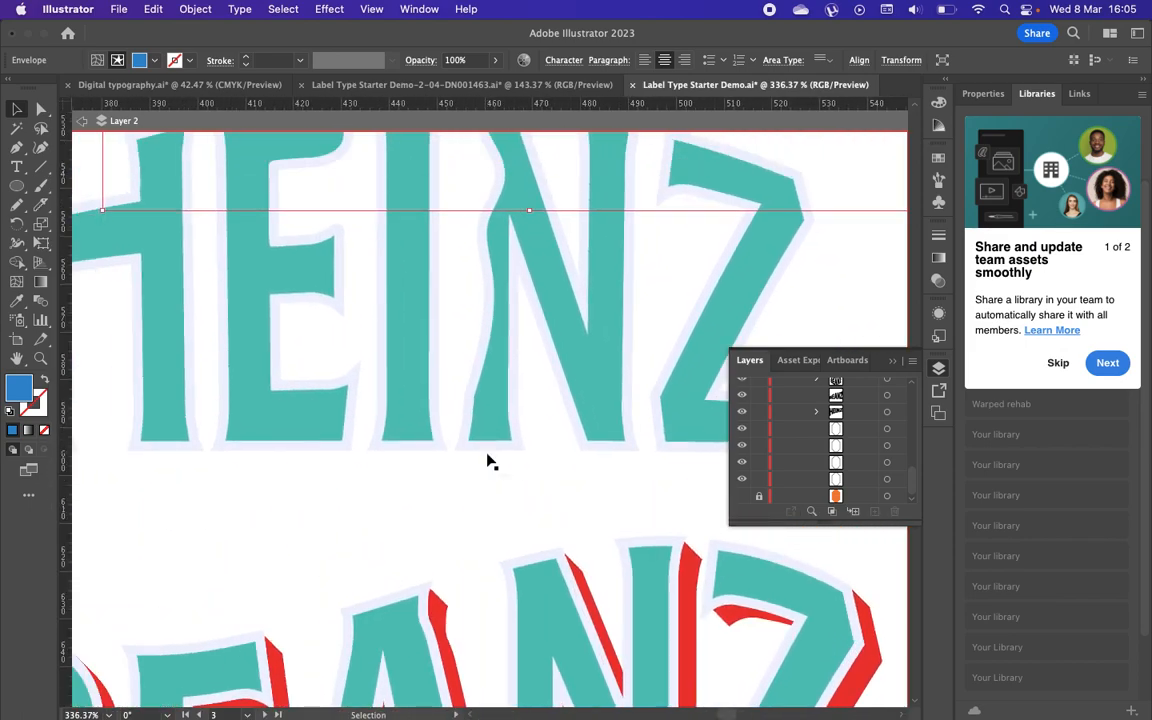
scroll(488, 460, "down", 1)
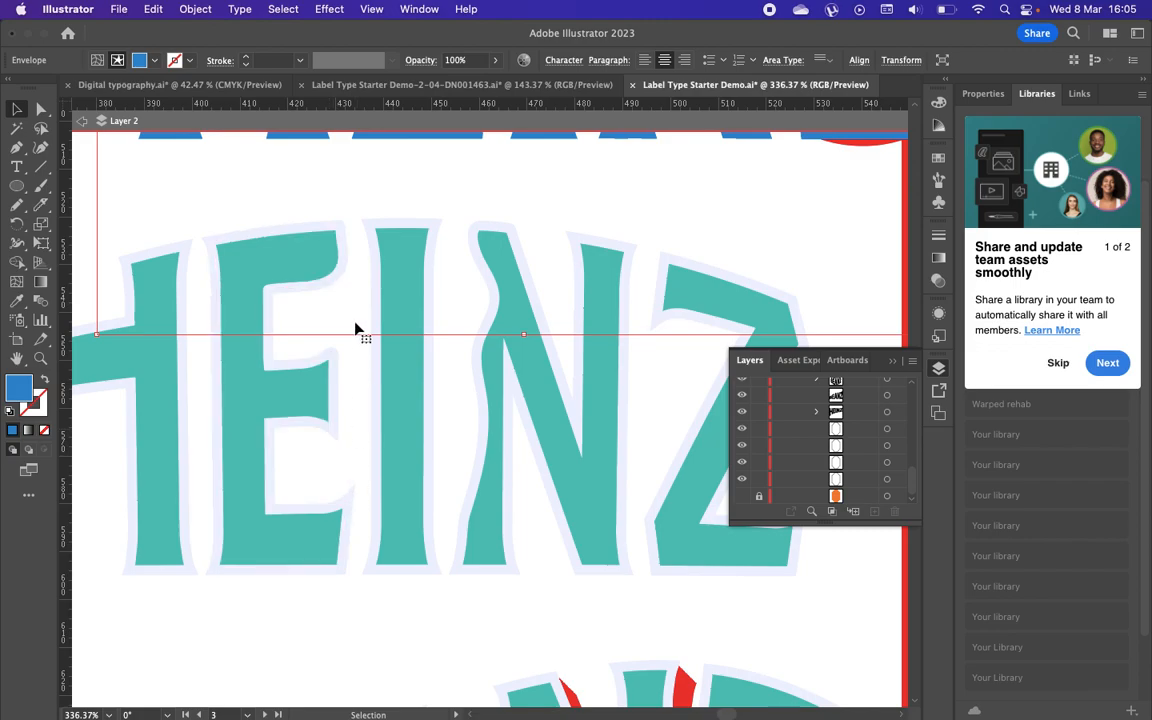
Step: Draw a closed Pen shape about 34 px tall over the end of the E's middle arm, with a curve bulging into the arm
key("p")
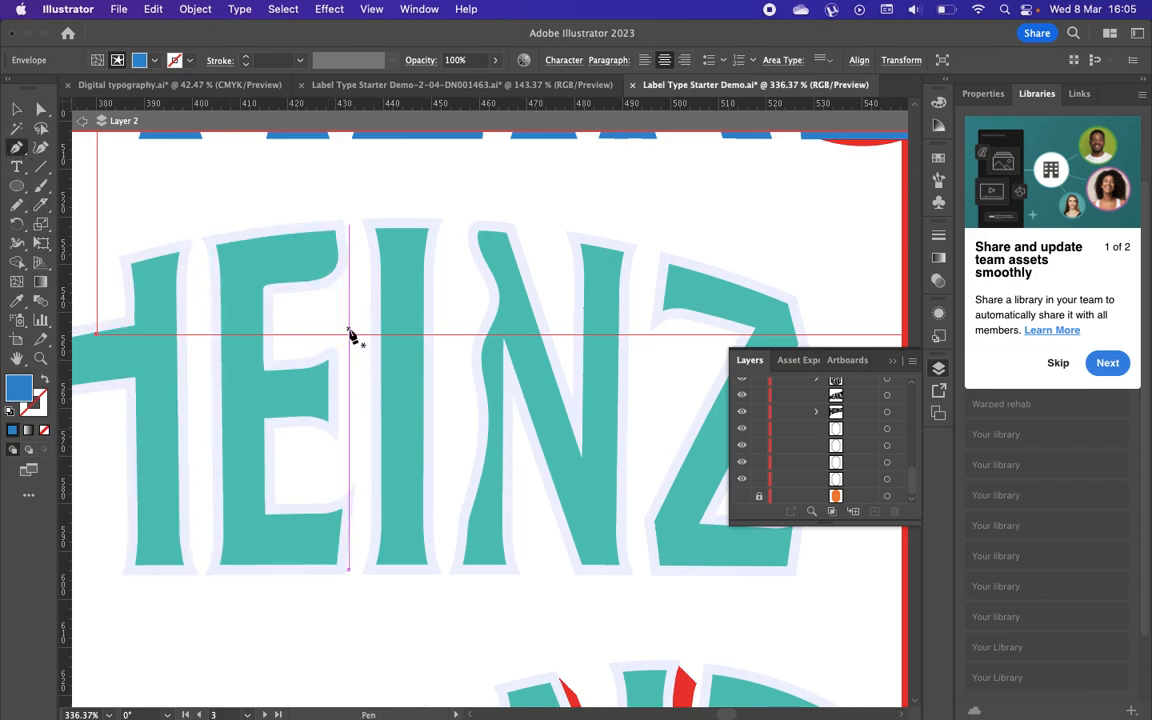
left_click_drag(348, 310, 300, 389)
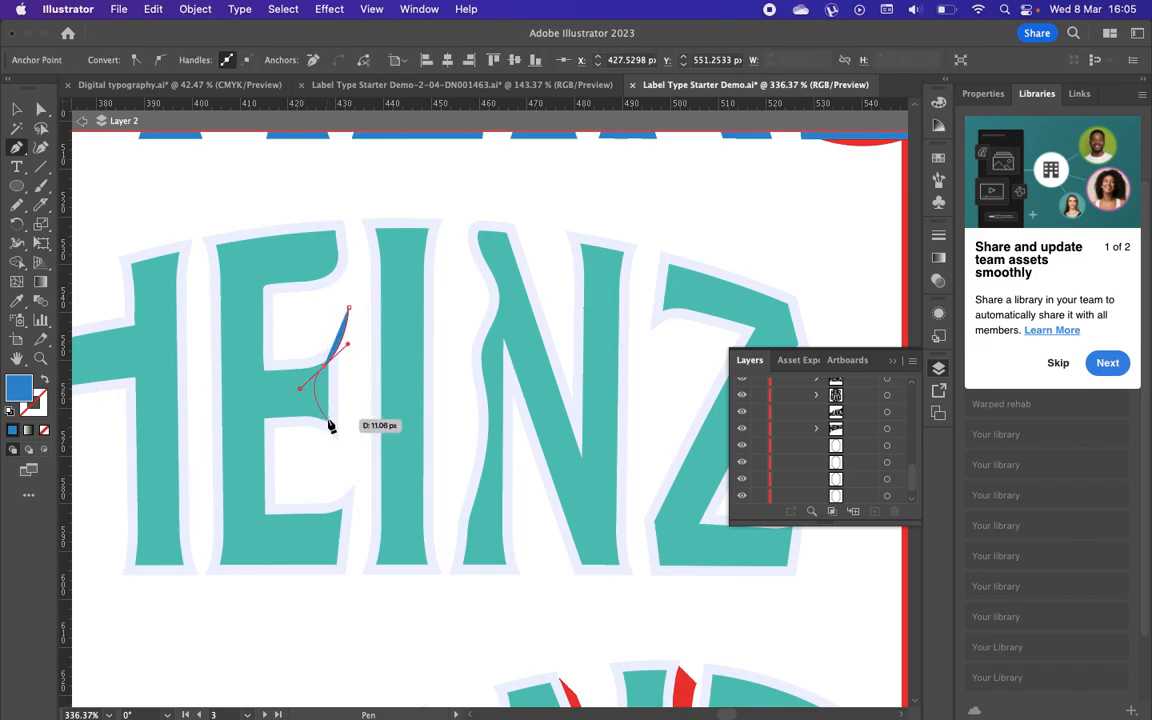
left_click_drag(334, 432, 352, 473)
left_click(350, 469)
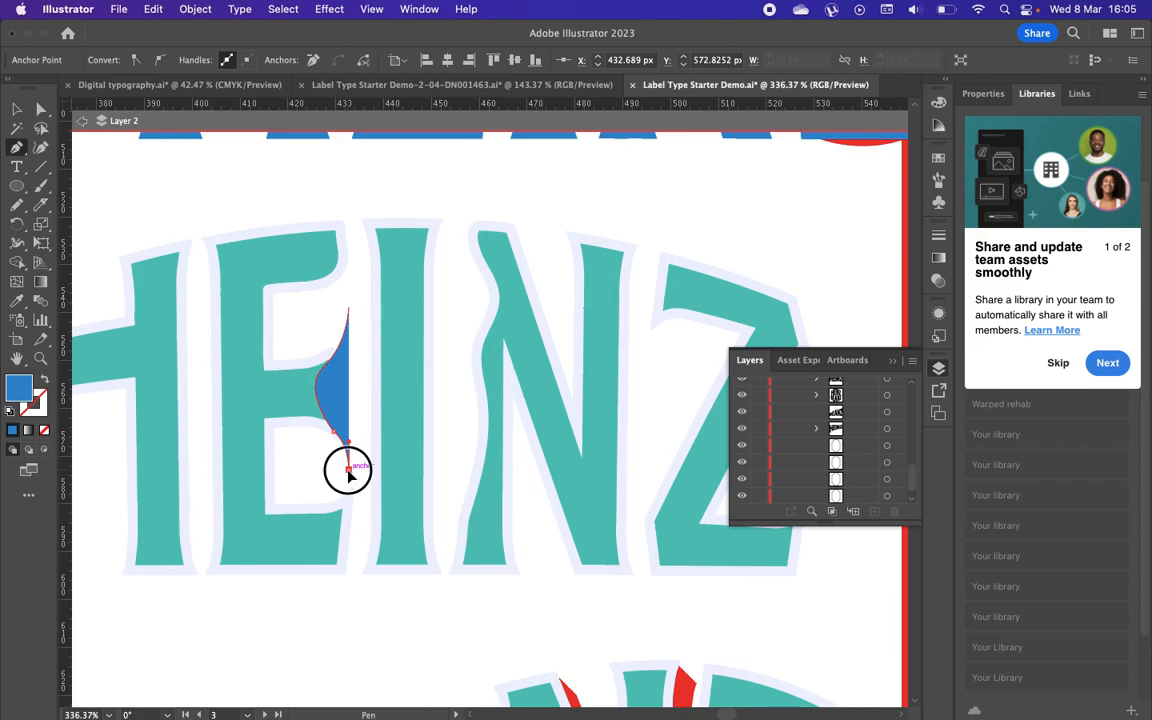
left_click(349, 310)
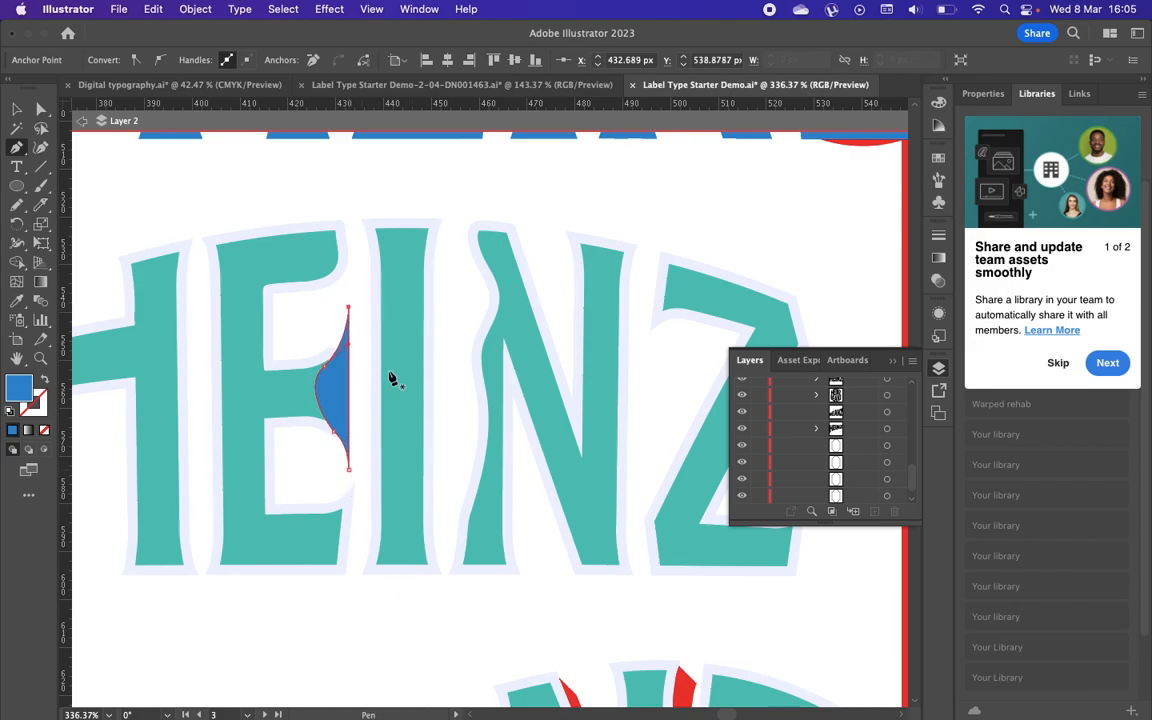
left_click(18, 108)
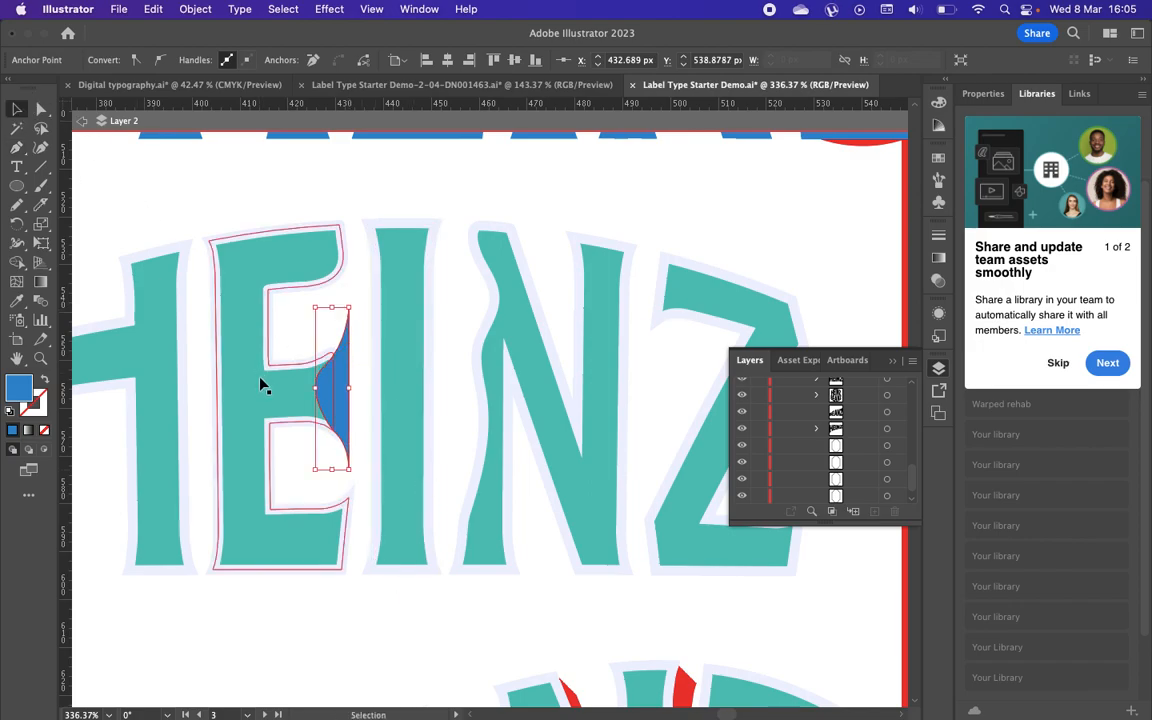
Step: Ungroup the expanded HEINZ lettering and select the E as a separate shape
left_click(262, 386)
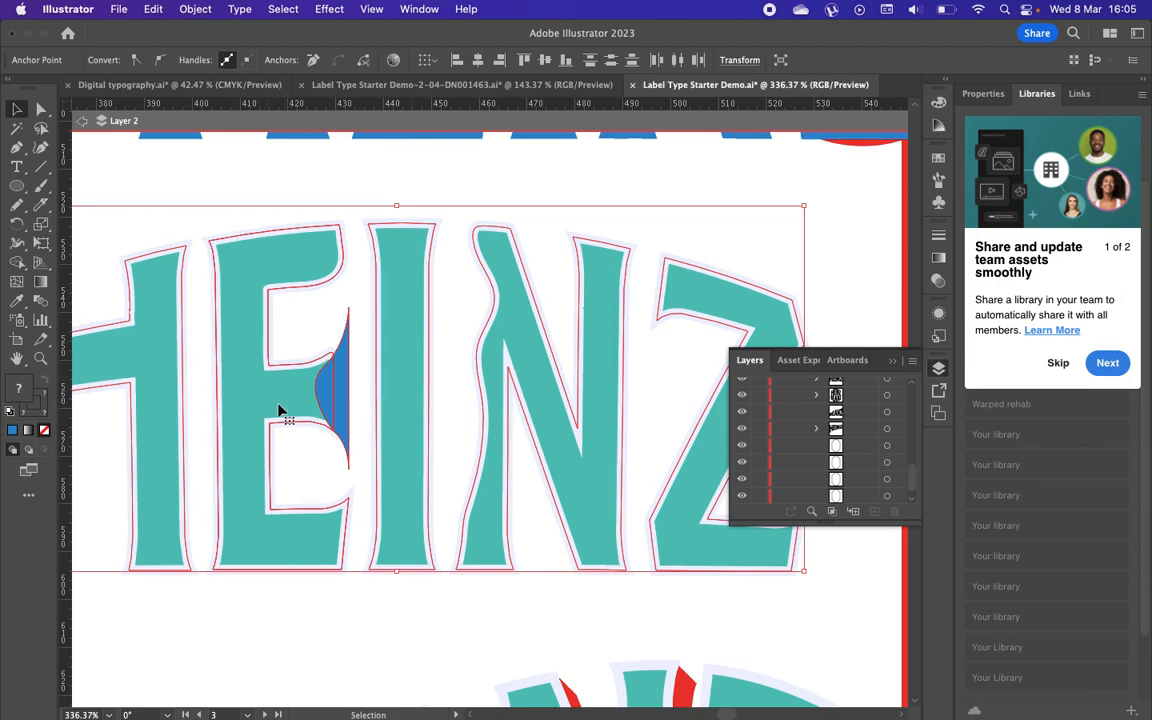
double_click(272, 401)
left_click(342, 391)
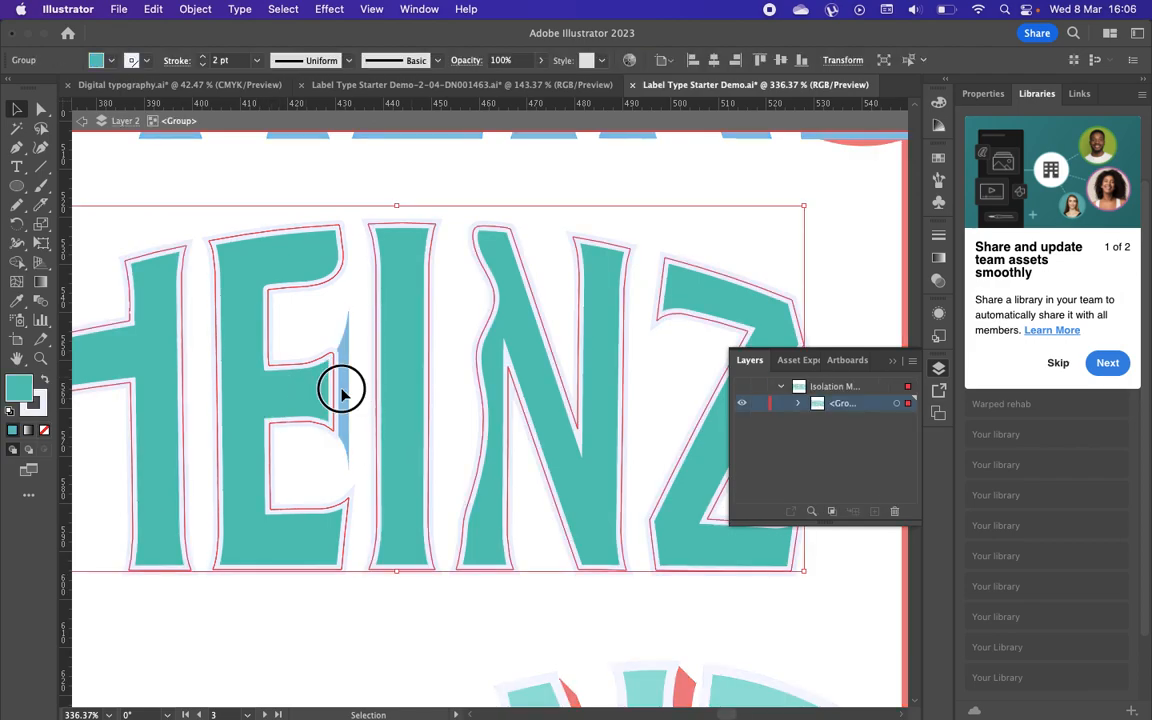
left_click(324, 396)
right_click(321, 395)
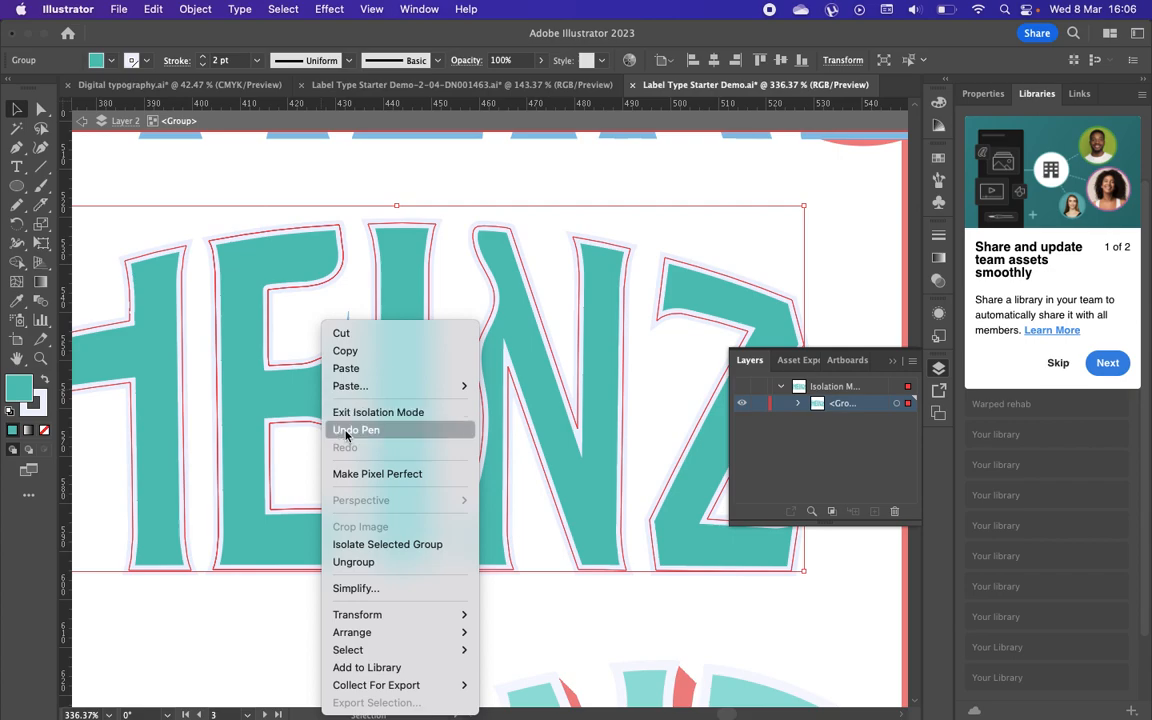
left_click(360, 565)
double_click(337, 608)
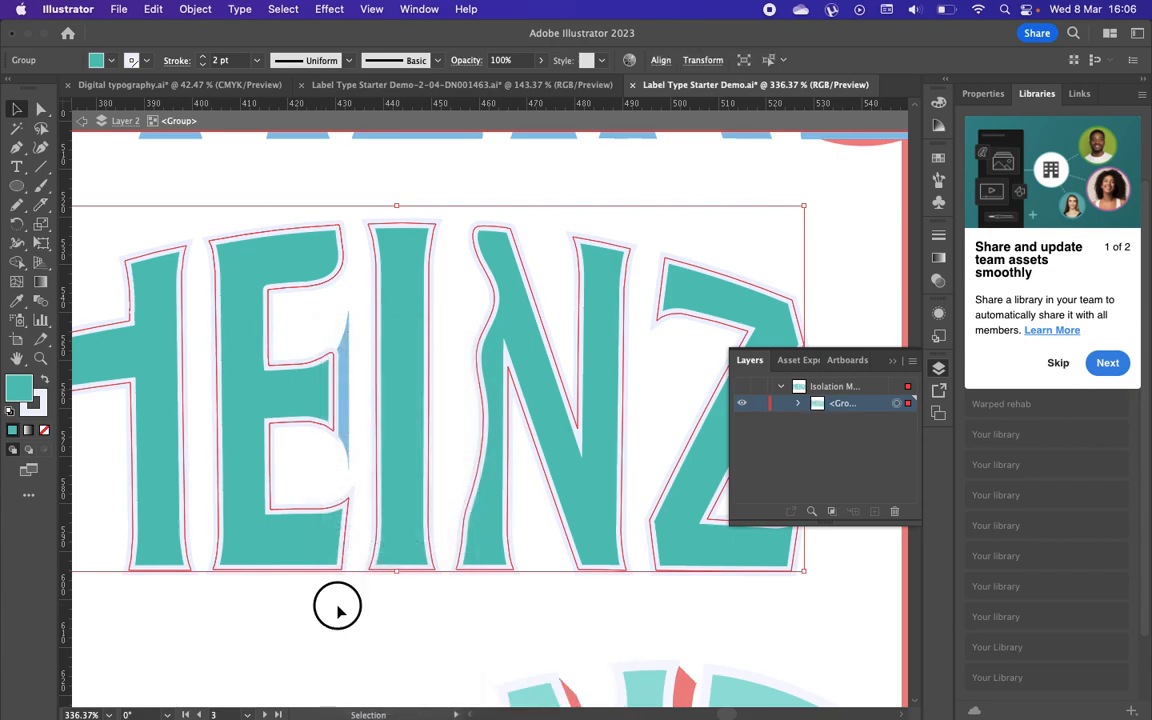
right_click(309, 393)
left_click(329, 562)
left_click(329, 620)
left_click(327, 371)
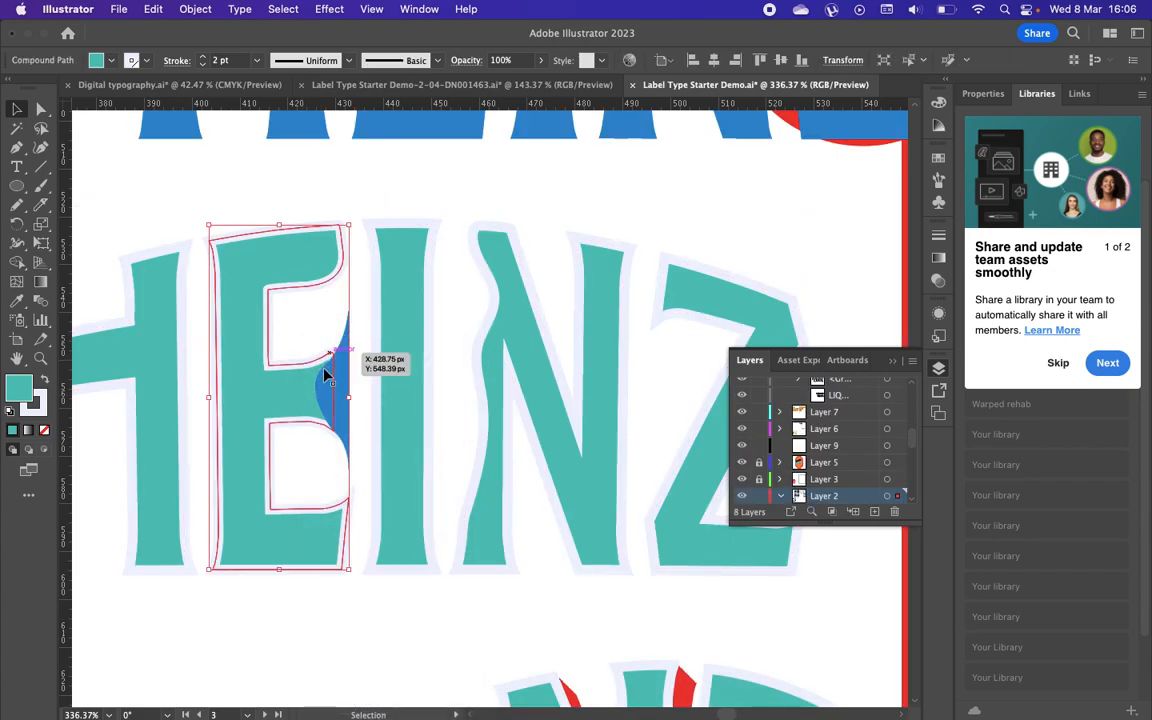
Step: Unite the E and the curved Pen shape on its middle arm into one shape with Pathfinder
left_click(338, 395, "shift")
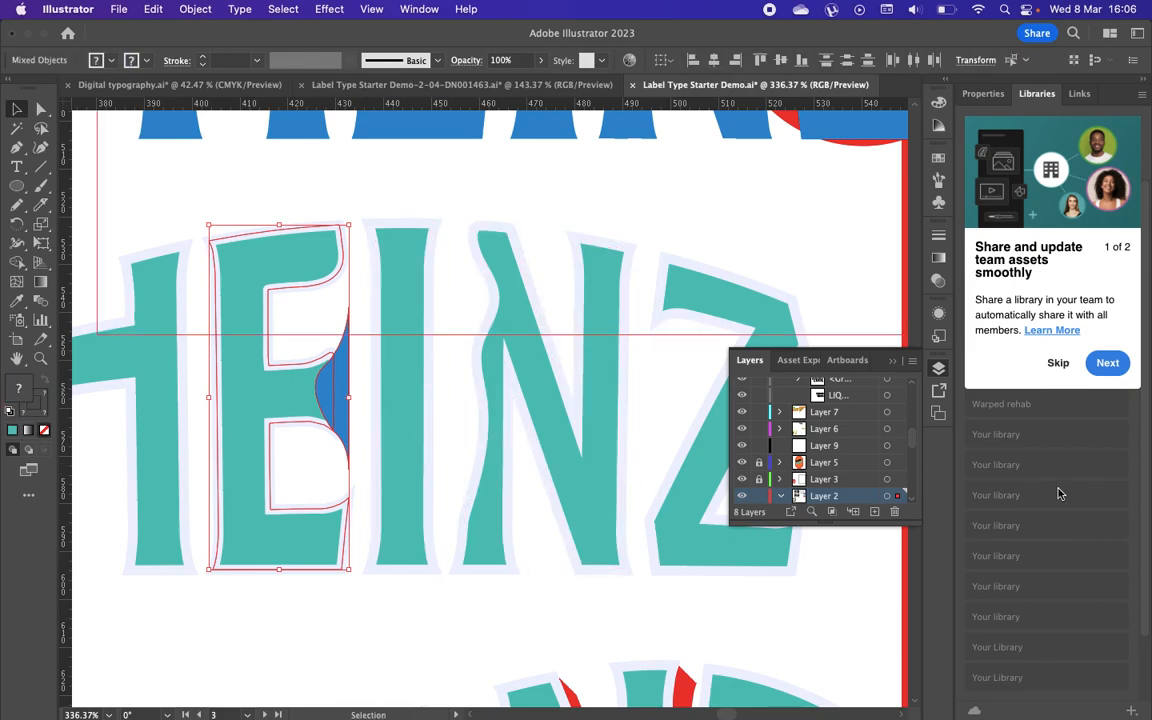
left_click(1072, 364)
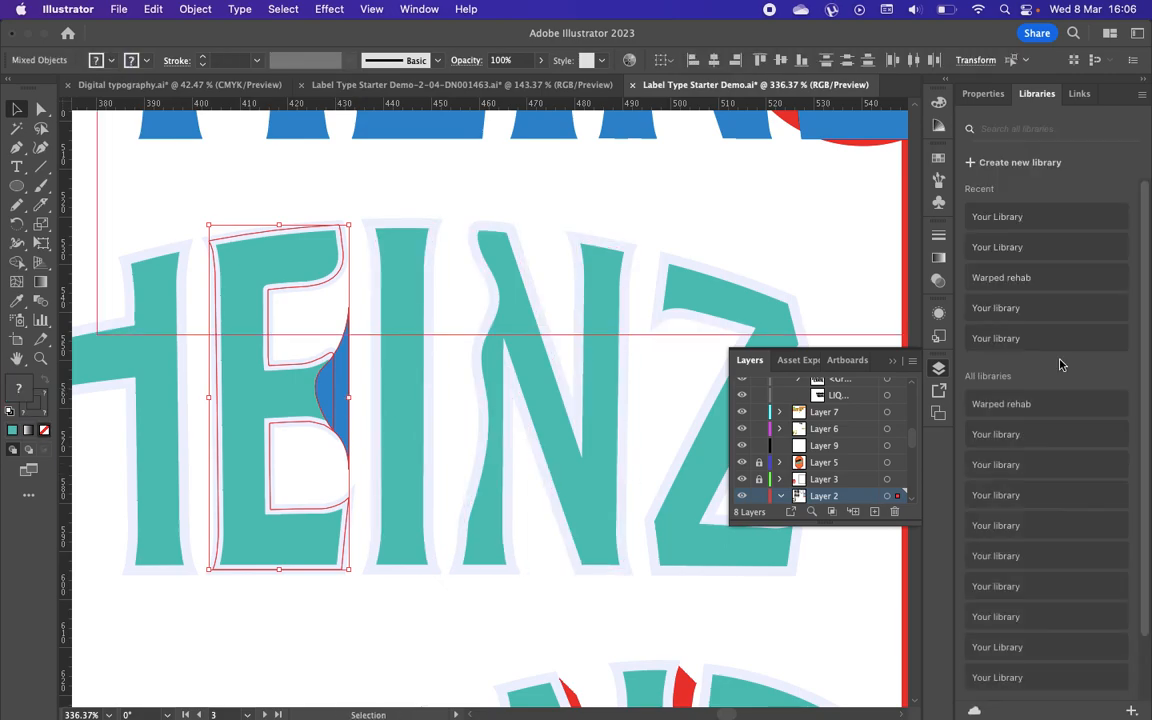
left_click(975, 95)
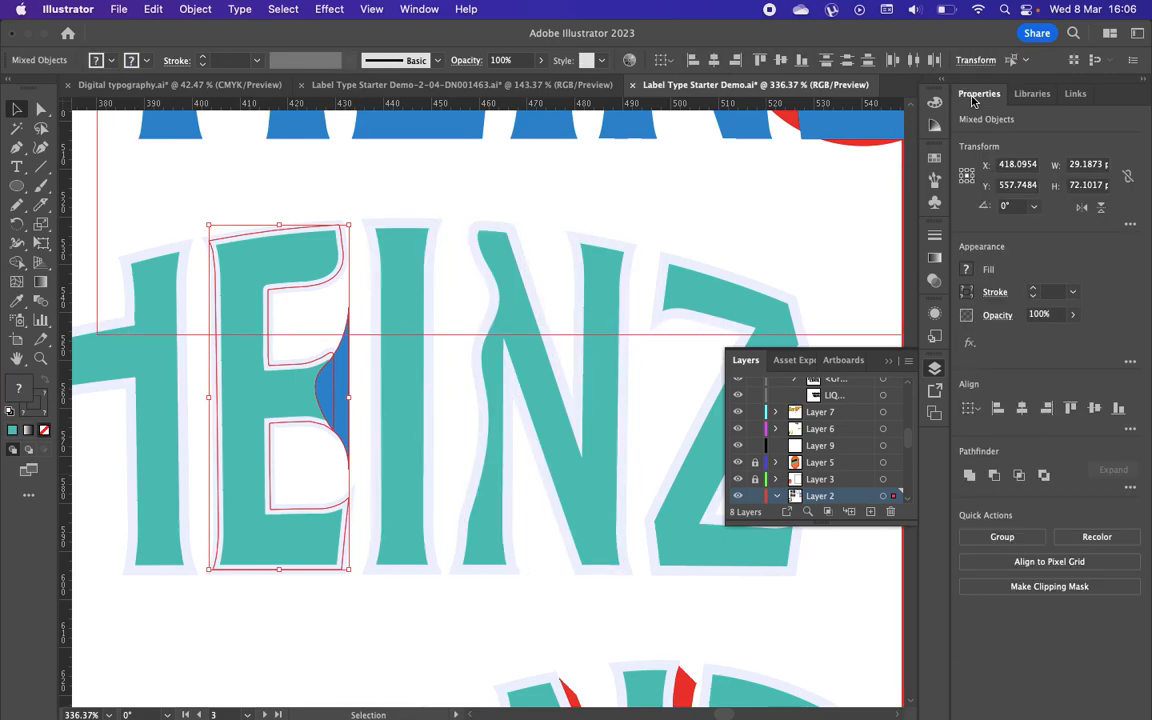
left_click(968, 477)
left_click(333, 610)
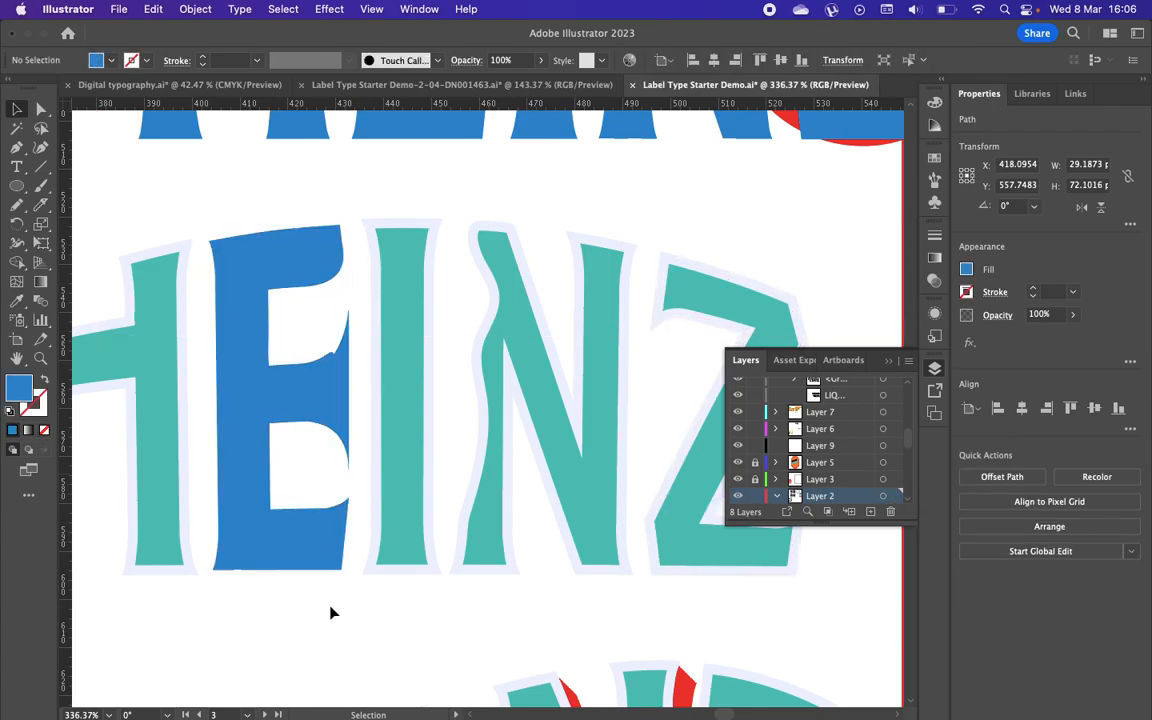
Step: Smooth the bump on the upper edge of the E's middle arm with the Smooth tool
scroll(333, 613, "up", 5)
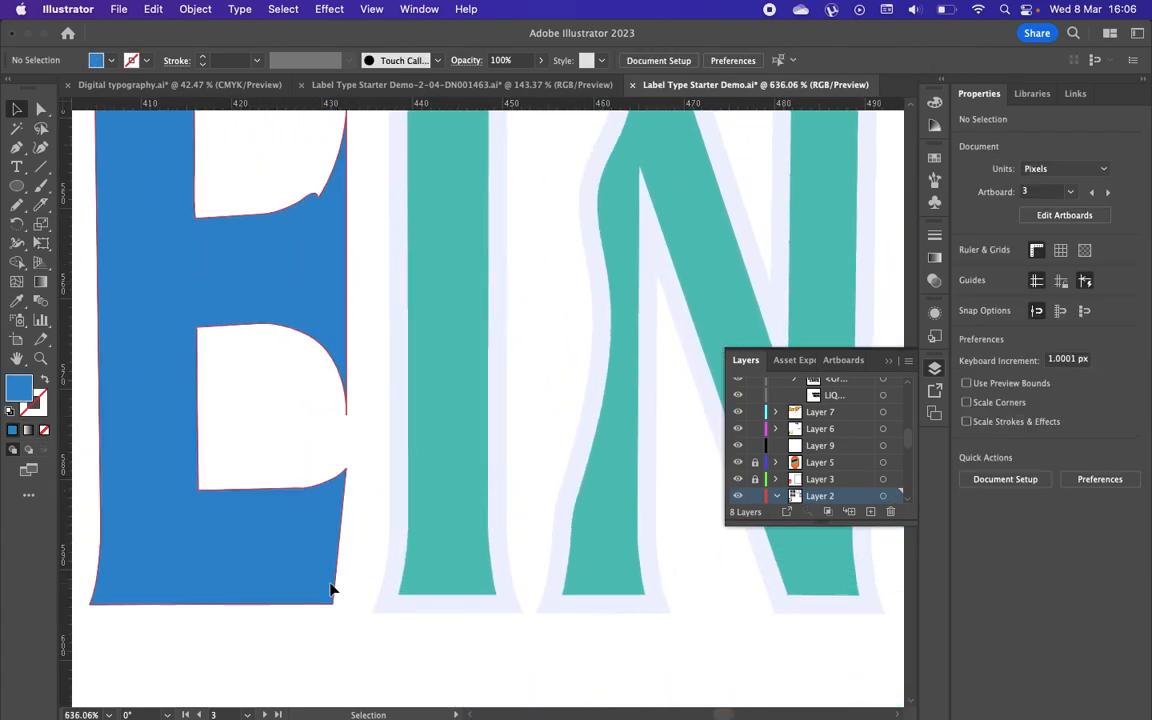
left_click(312, 248)
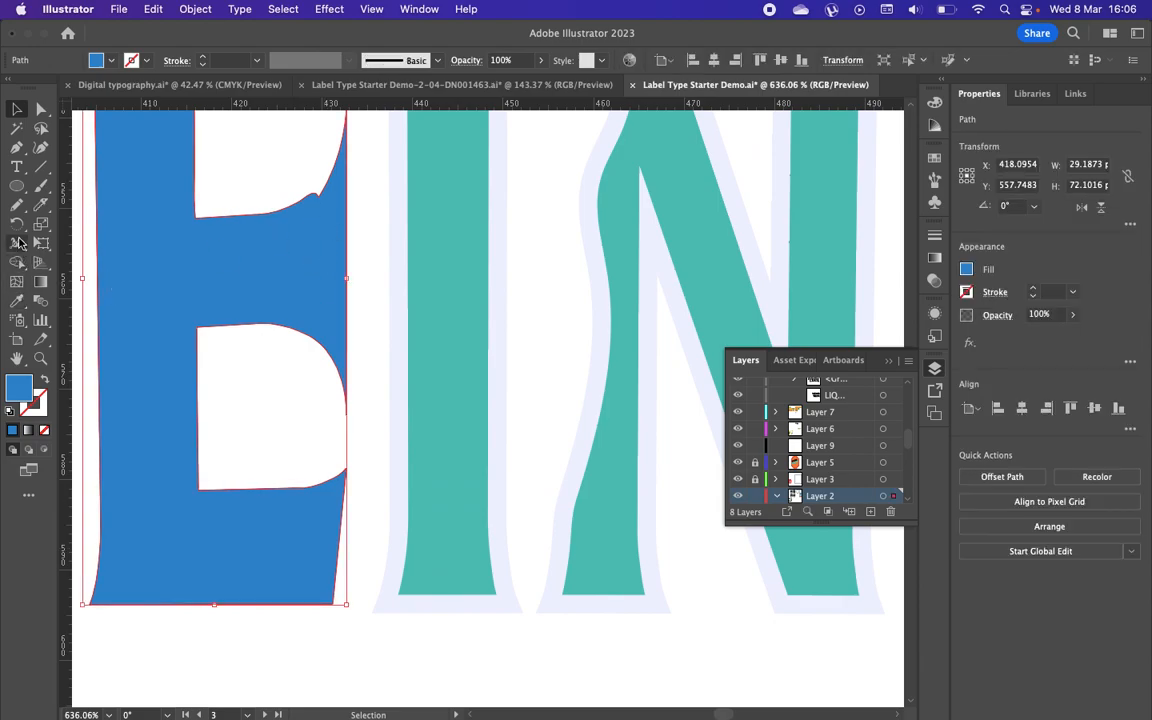
left_click_drag(16, 204, 80, 244)
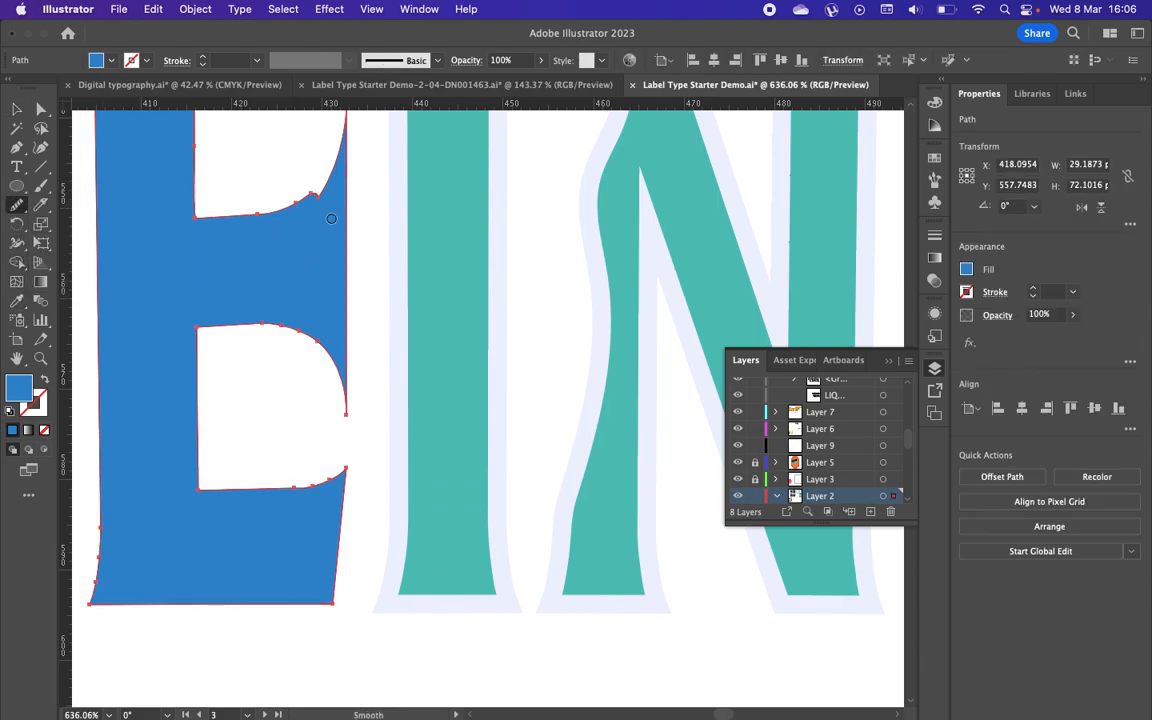
left_click_drag(351, 141, 303, 212)
left_click_drag(353, 147, 286, 229)
key("a")
left_click(450, 275)
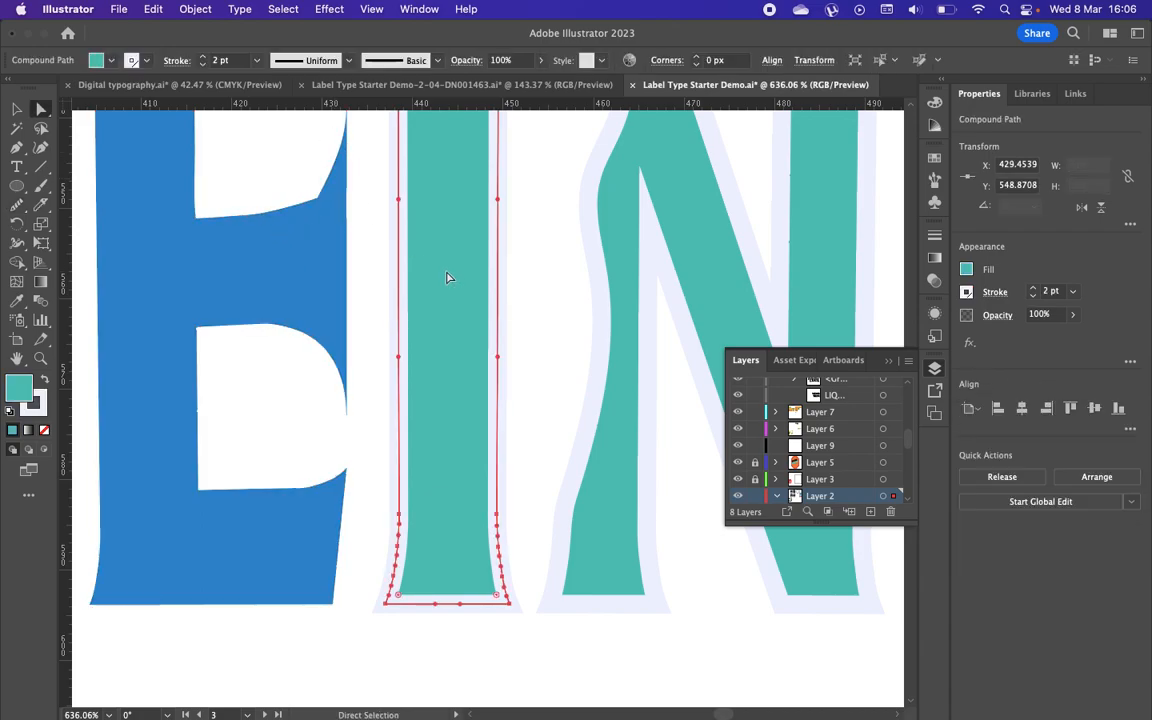
Step: Compare the edited HEINZ with the BEANZ lettering, and examine the inline accents in the finished orange label's top word
scroll(448, 278, "down", 3)
scroll(448, 278, "down", 5)
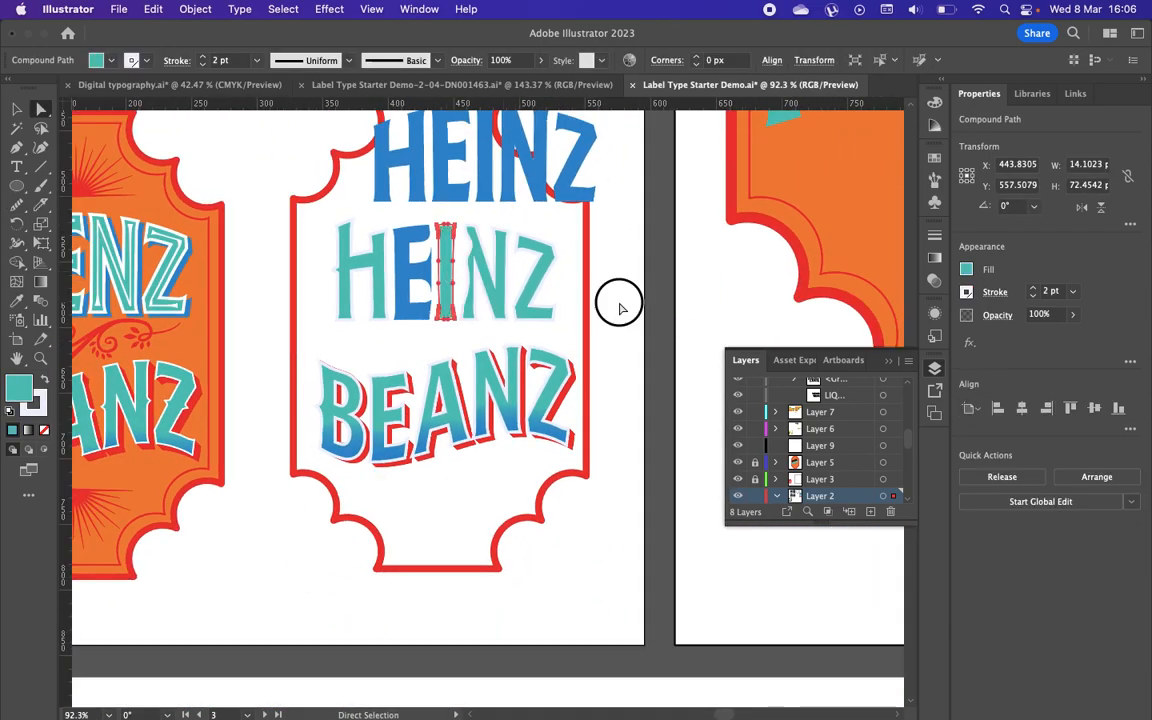
left_click(619, 308)
scroll(619, 308, "up", 3)
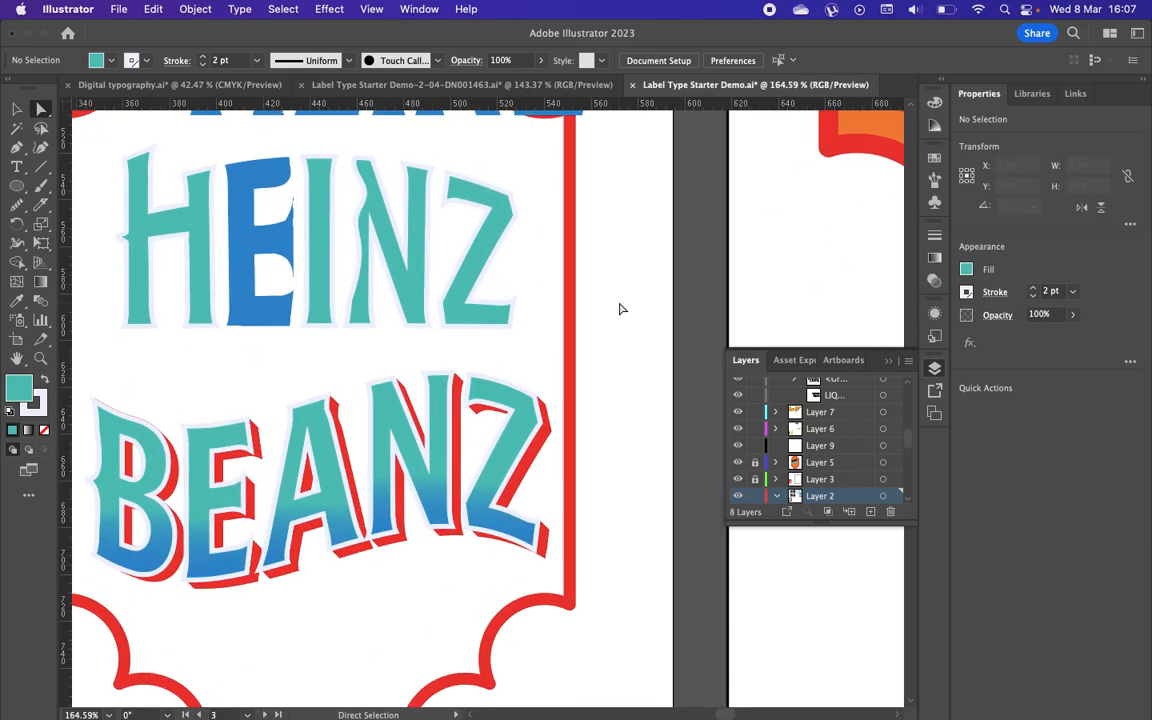
scroll(619, 308, "down", 3)
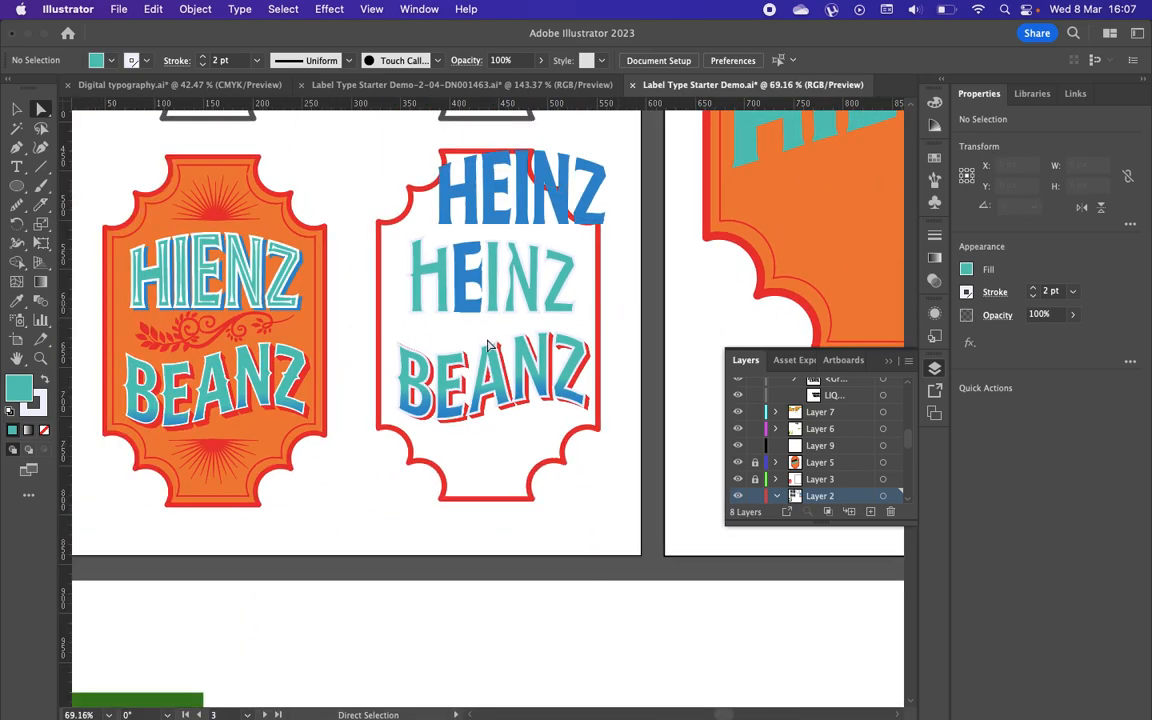
scroll(489, 345, "up", 5)
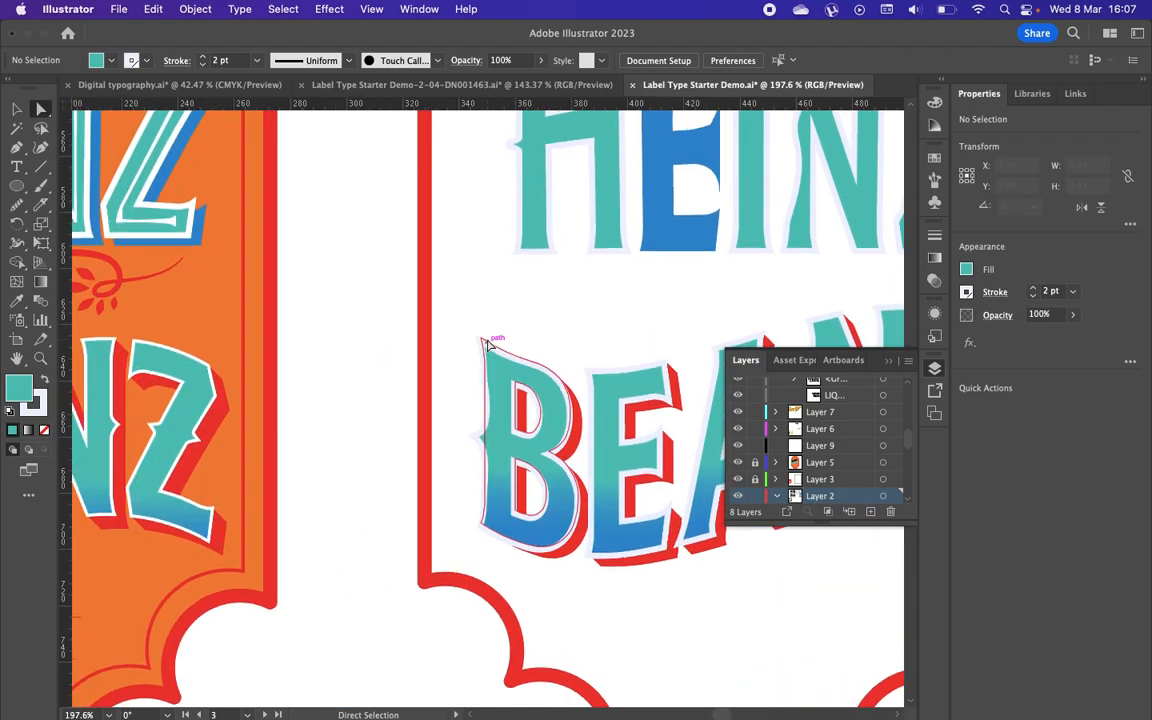
scroll(489, 345, "up", 5)
scroll(274, 397, "left", 4)
scroll(275, 398, "up", 1)
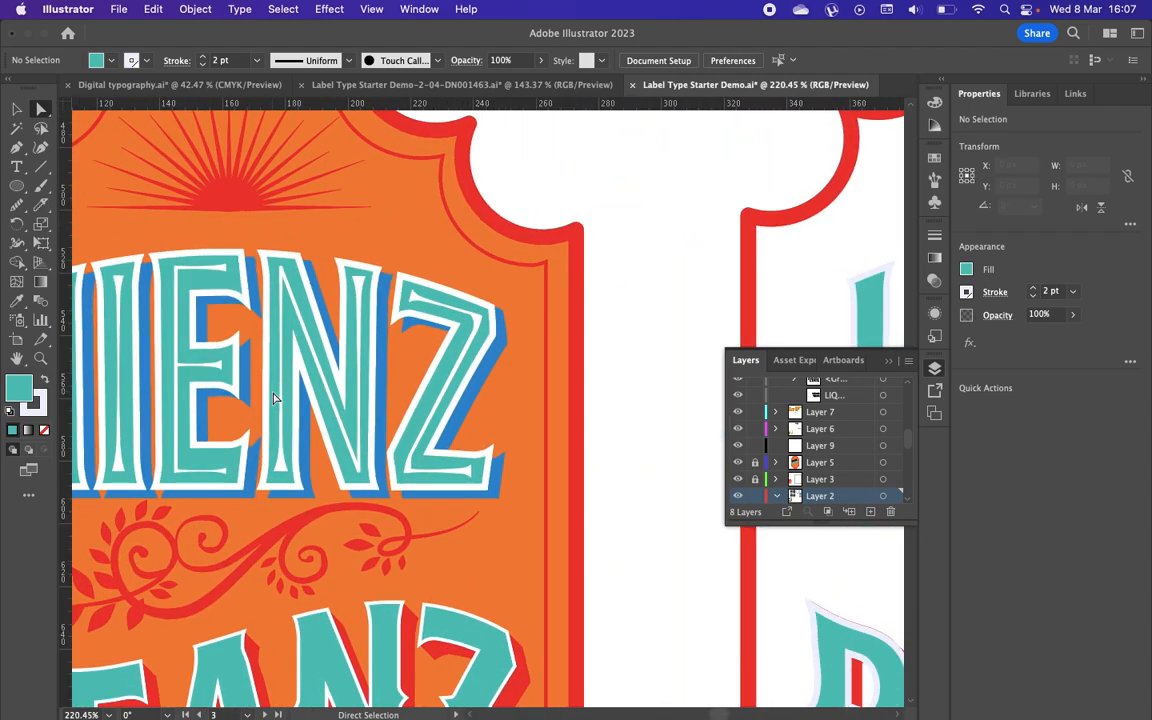
scroll(275, 398, "up", 2)
scroll(275, 398, "left", 3)
scroll(275, 398, "up", 2)
scroll(275, 398, "left", 2)
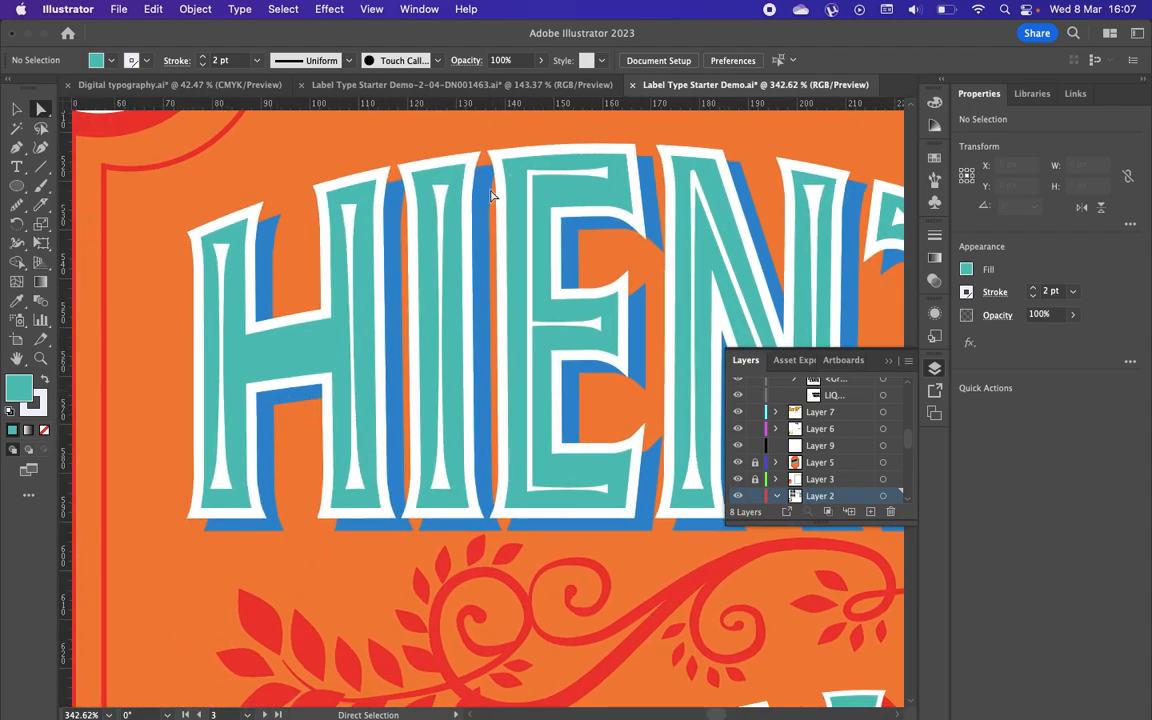
Step: Draw a slanted 1 pt Pen line about 23 px wide with no fill and centre it on the crossbar of the orange label's H
scroll(502, 300, "up", 2)
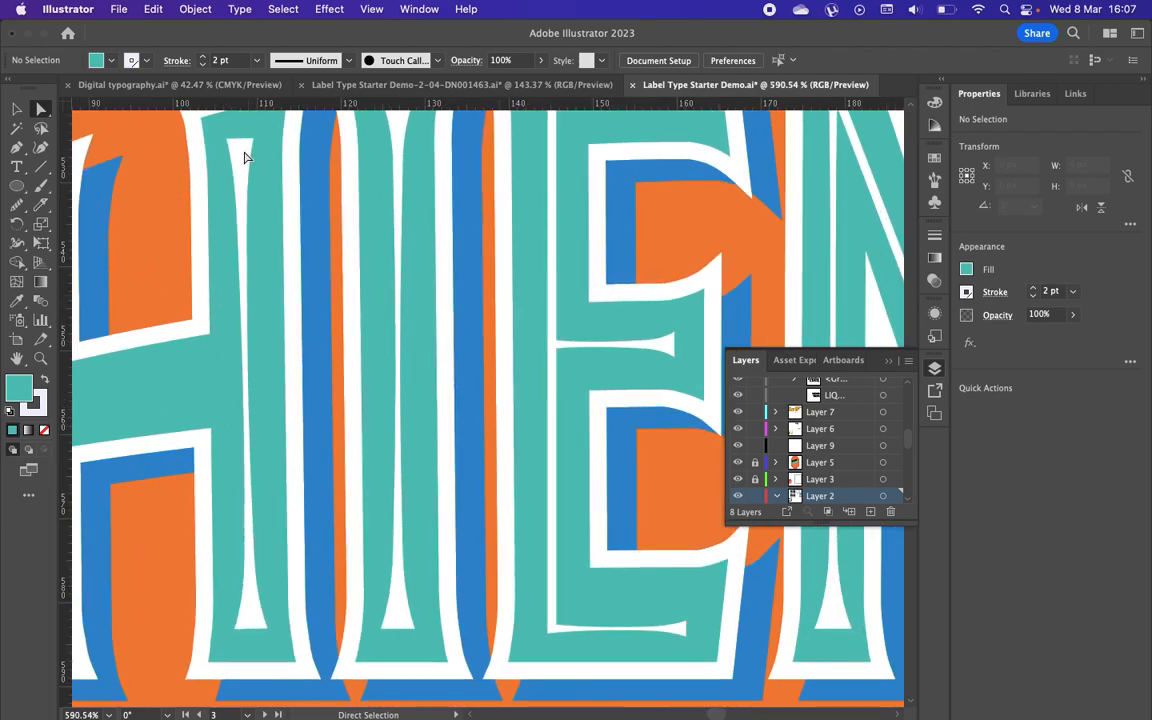
scroll(244, 154, "left", 4)
scroll(244, 154, "down", 1)
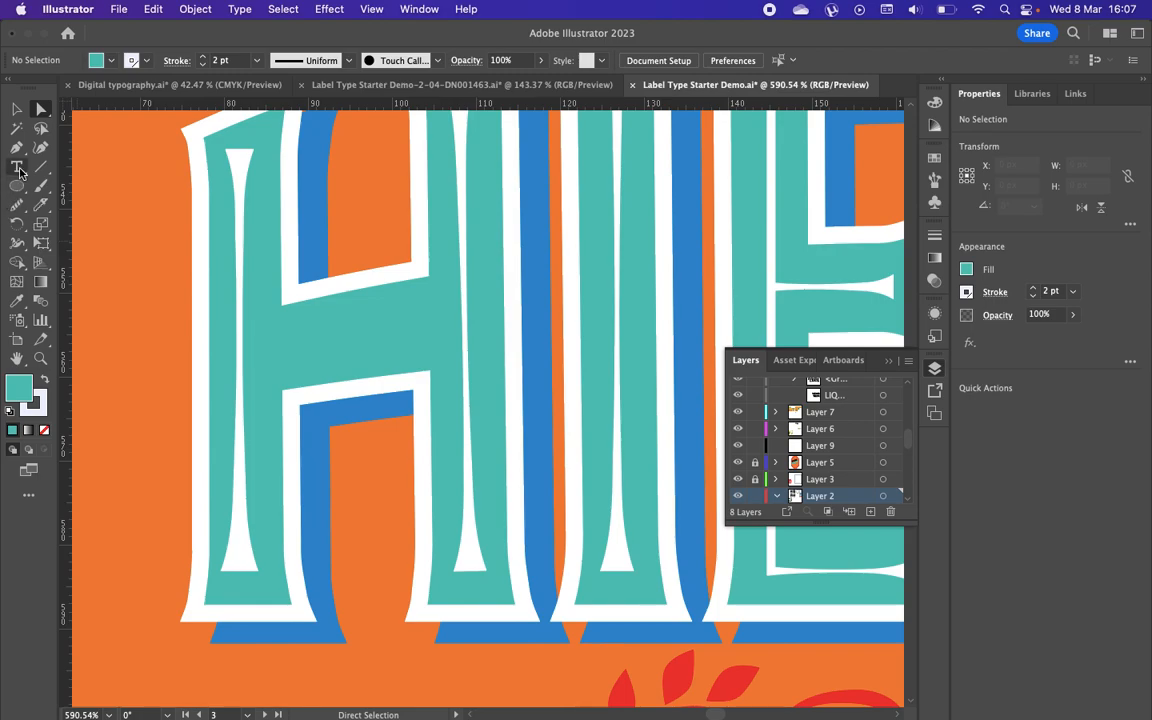
left_click(16, 147)
left_click(250, 355)
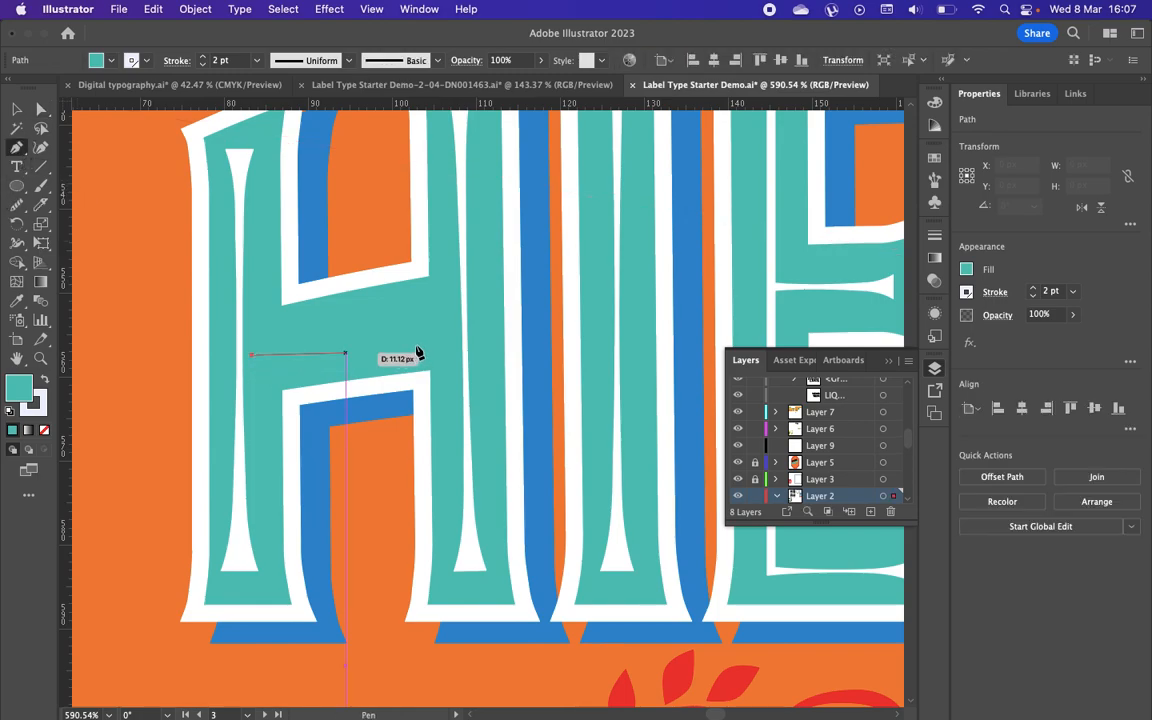
left_click(438, 329)
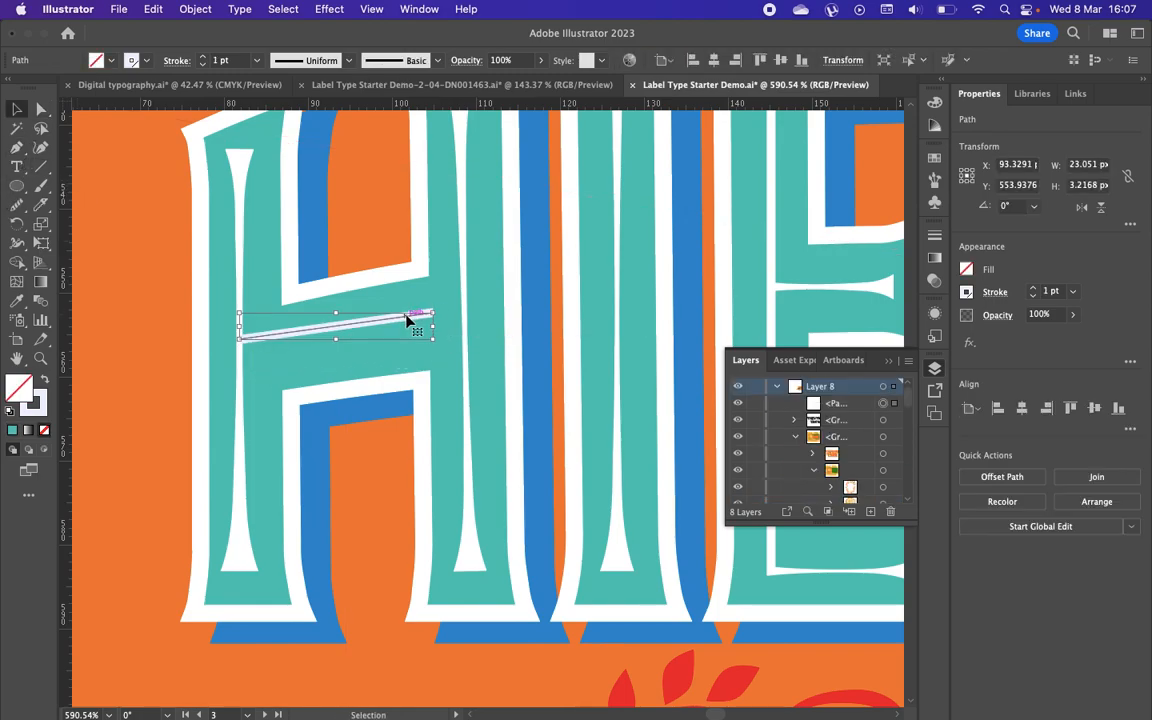
mouse_move(403, 326)
left_mouse_down()
mouse_move(431, 329)
mouse_move(417, 330)
left_mouse_up()
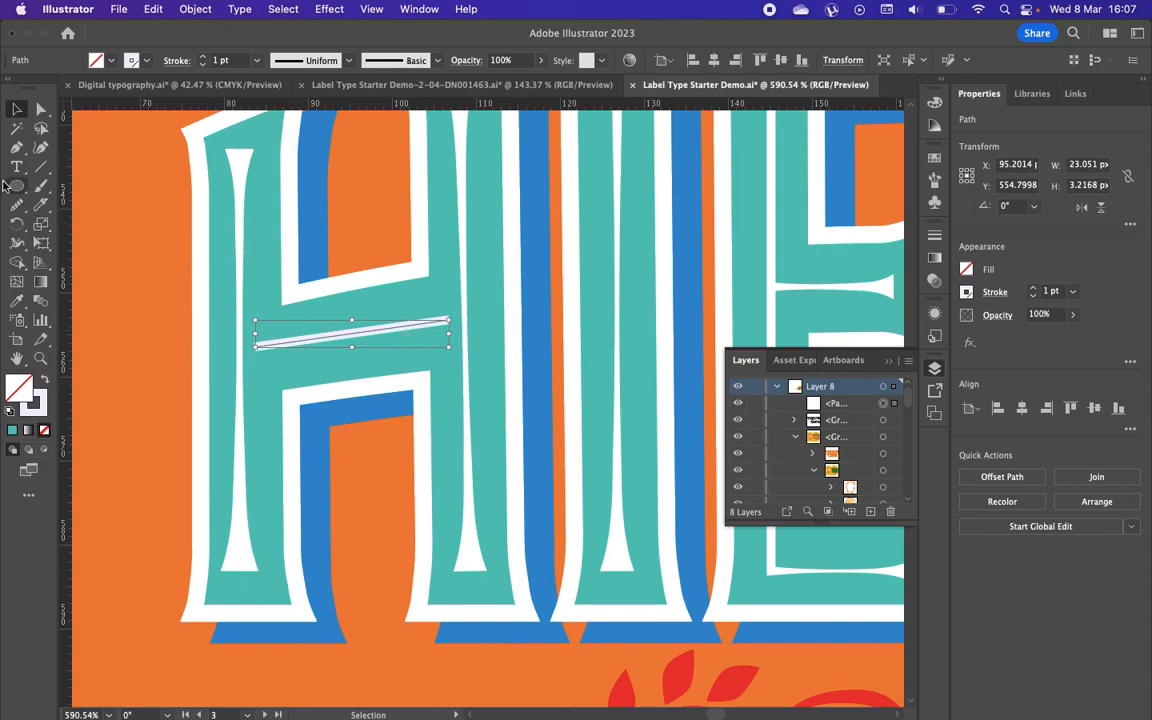
Step: Flare both ends of the crossbar line with the Width tool to about 4.57 pt, keeping its middle thin
left_click_drag(20, 249, 20, 249)
mouse_move(256, 350)
left_mouse_down()
mouse_move(303, 358)
mouse_move(304, 341)
left_mouse_up()
mouse_move(449, 322)
left_mouse_down()
mouse_move(449, 344)
mouse_move(413, 330)
left_mouse_up()
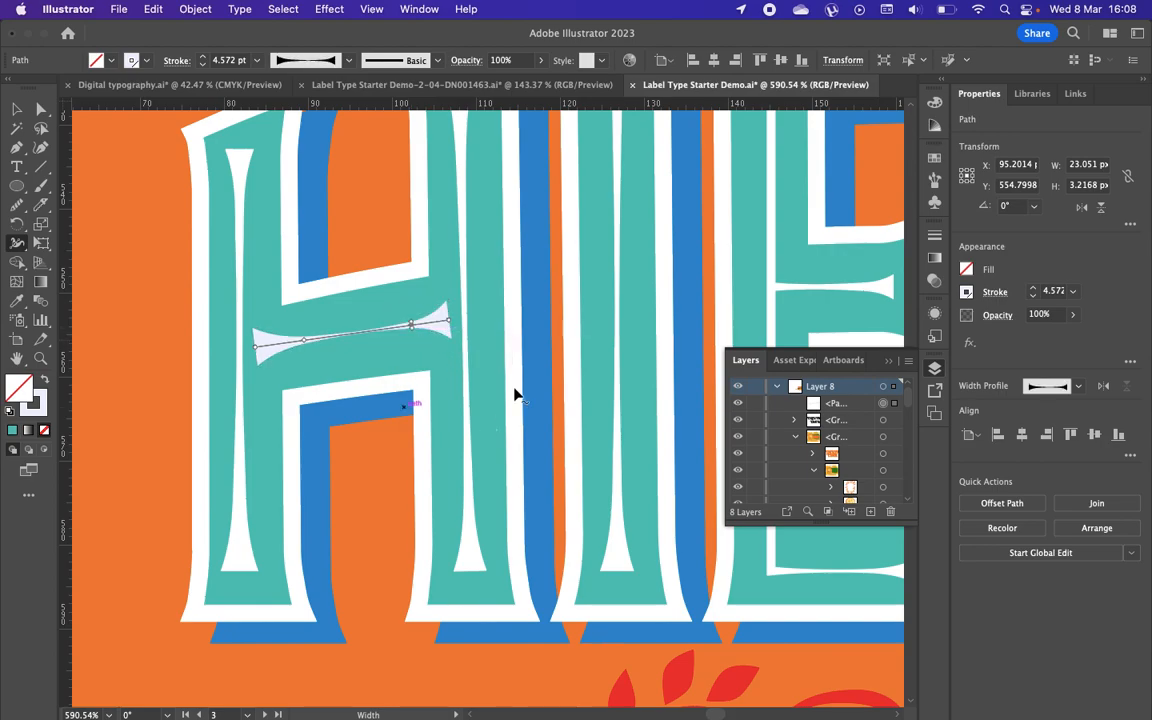
left_click(20, 113)
left_click(161, 319)
Step: Examine the H's flared crossbar accent within the whole orange label and beside the other label designs
scroll(158, 326, "down", 5)
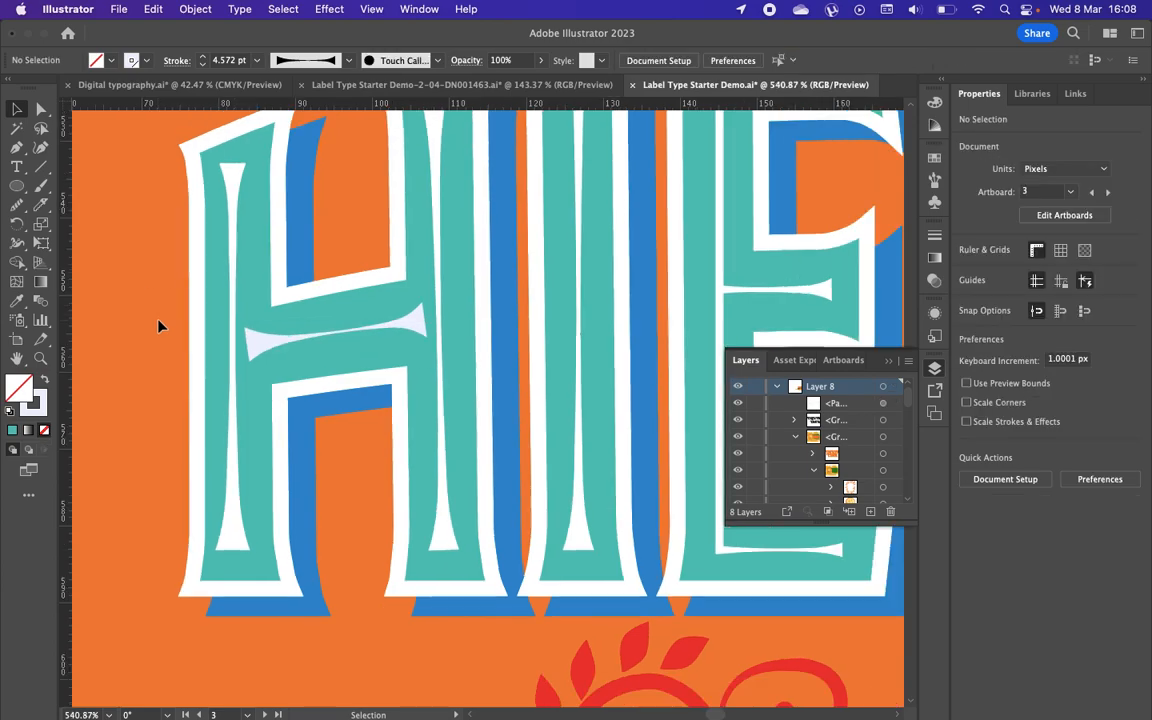
scroll(158, 326, "down", 4)
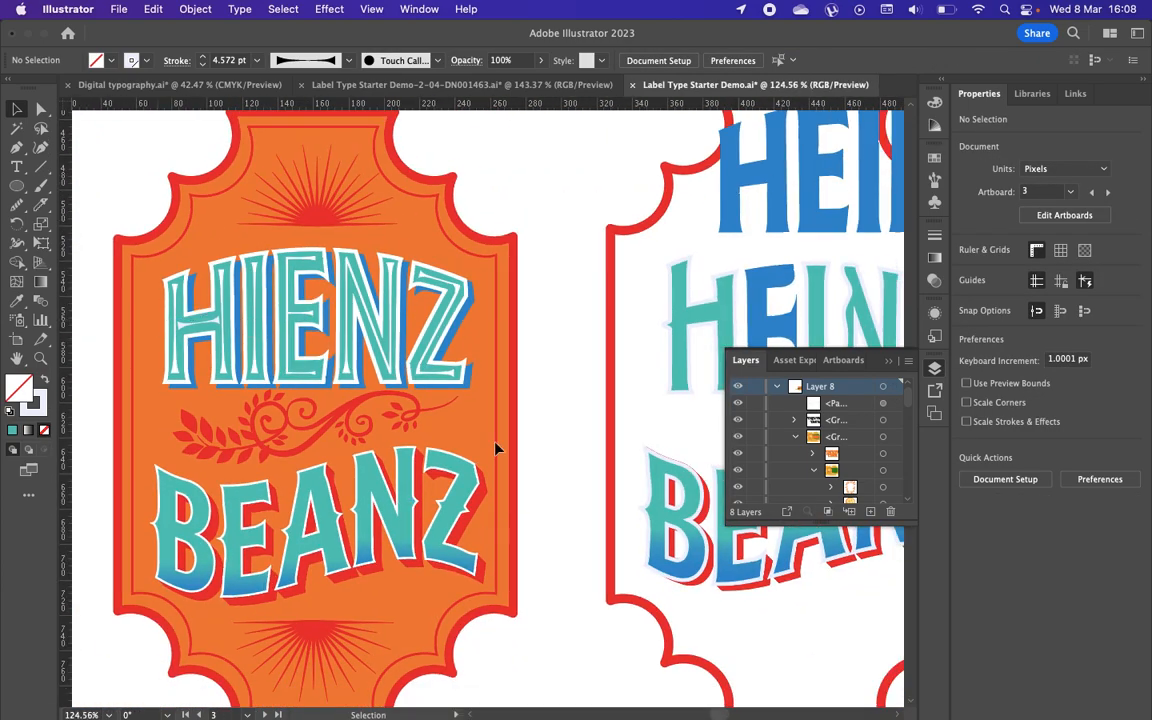
scroll(437, 402, "down", 3)
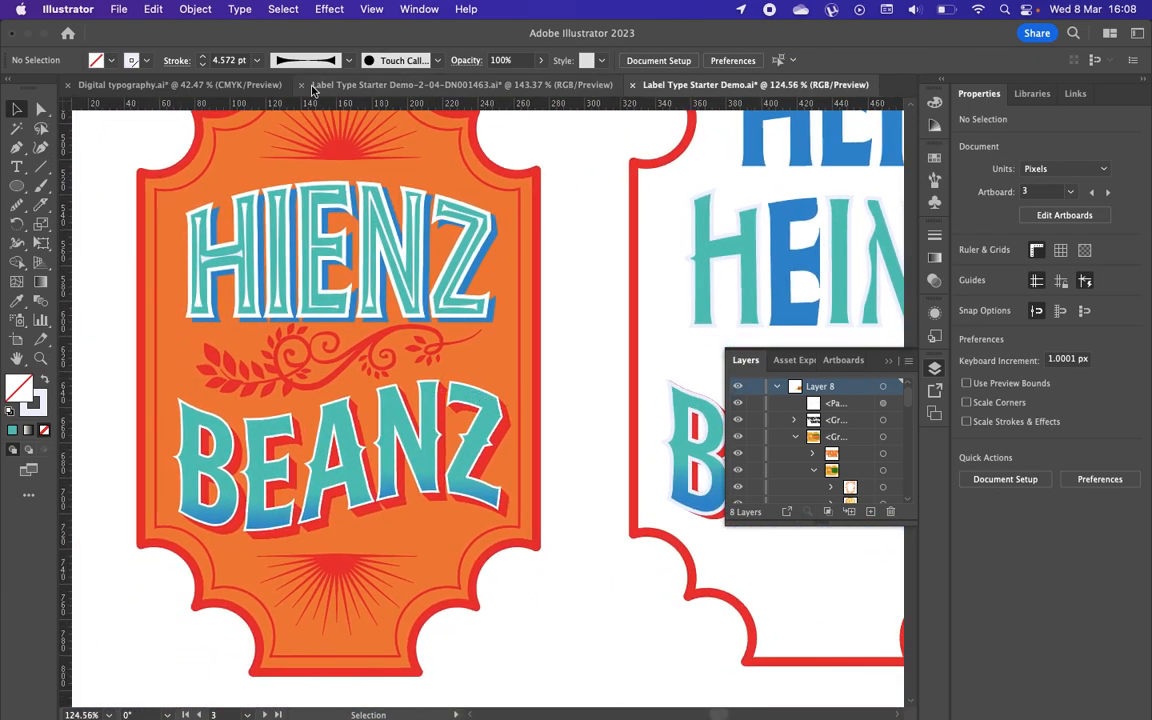
scroll(355, 360, "up", 4)
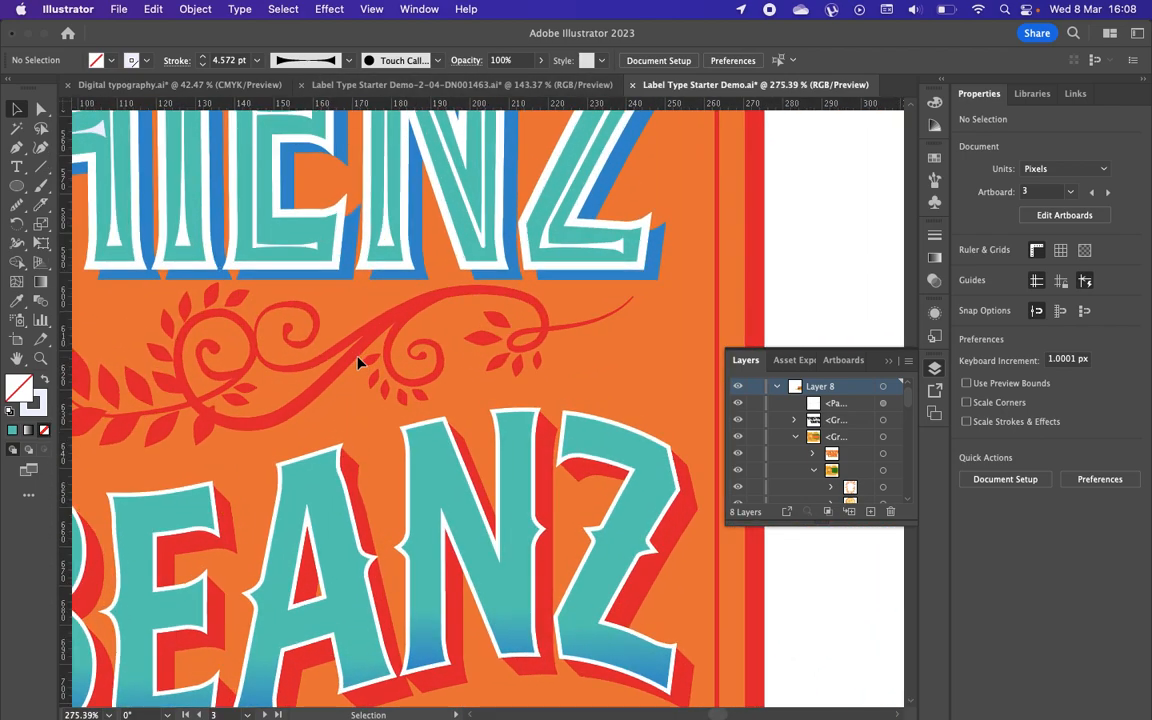
scroll(358, 362, "down", 4)
scroll(358, 362, "down", 6)
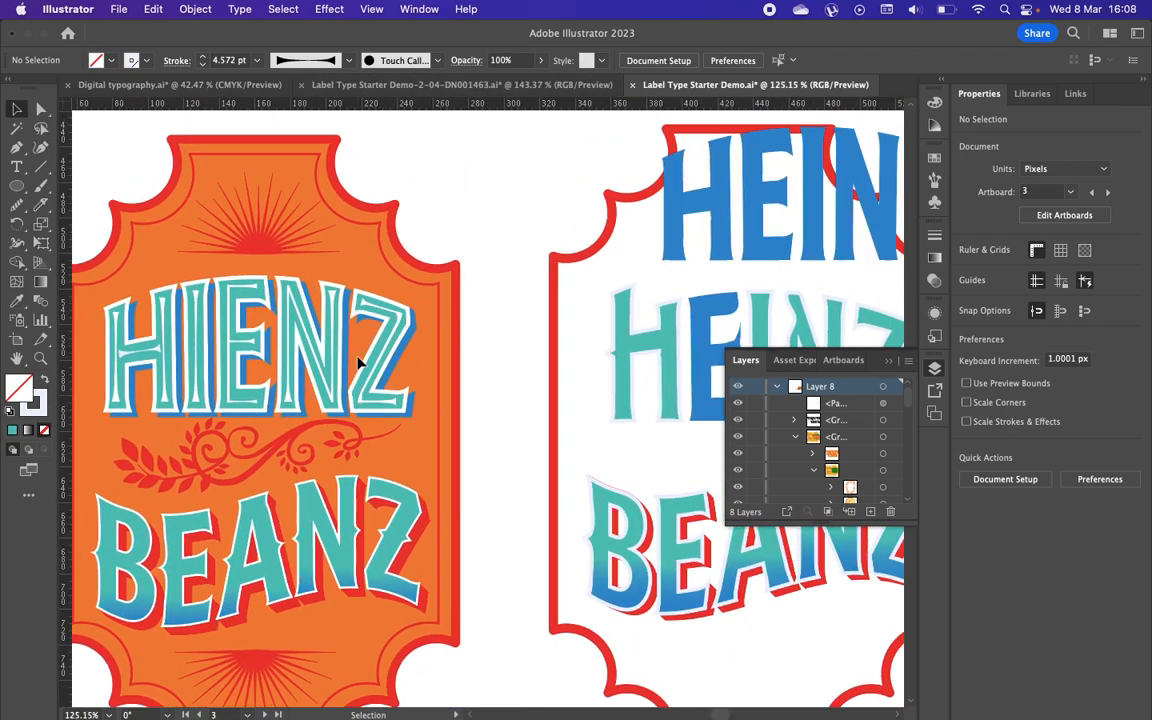
scroll(359, 368, "down", 1)
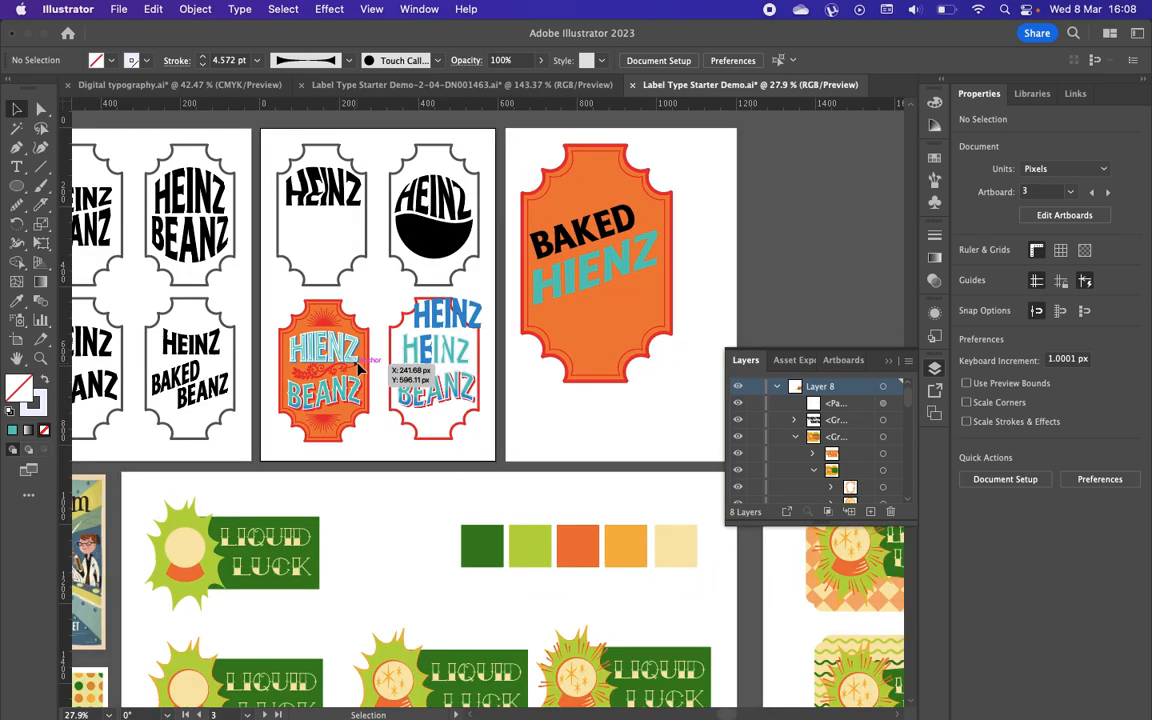
Step: Look through the Liquid Luck label variations and the black LIQUID LUCK lettering below them
scroll(359, 370, "down", 4)
scroll(358, 370, "up", 3)
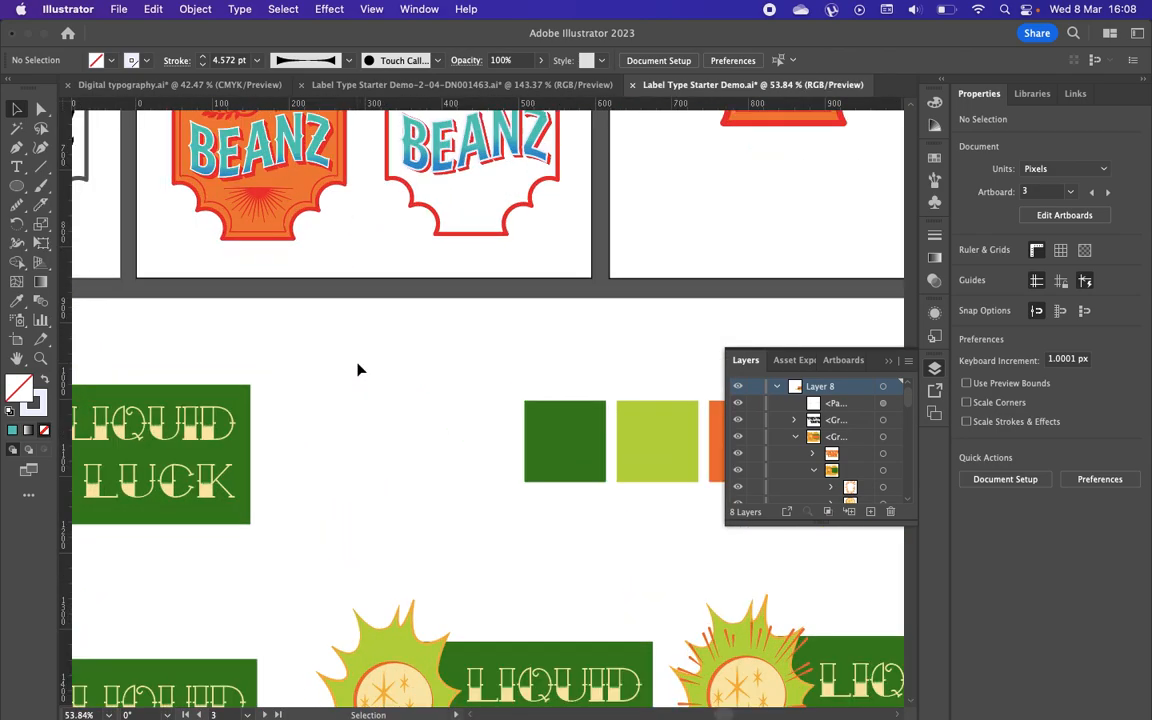
scroll(358, 370, "down", 5)
scroll(359, 370, "down", 5)
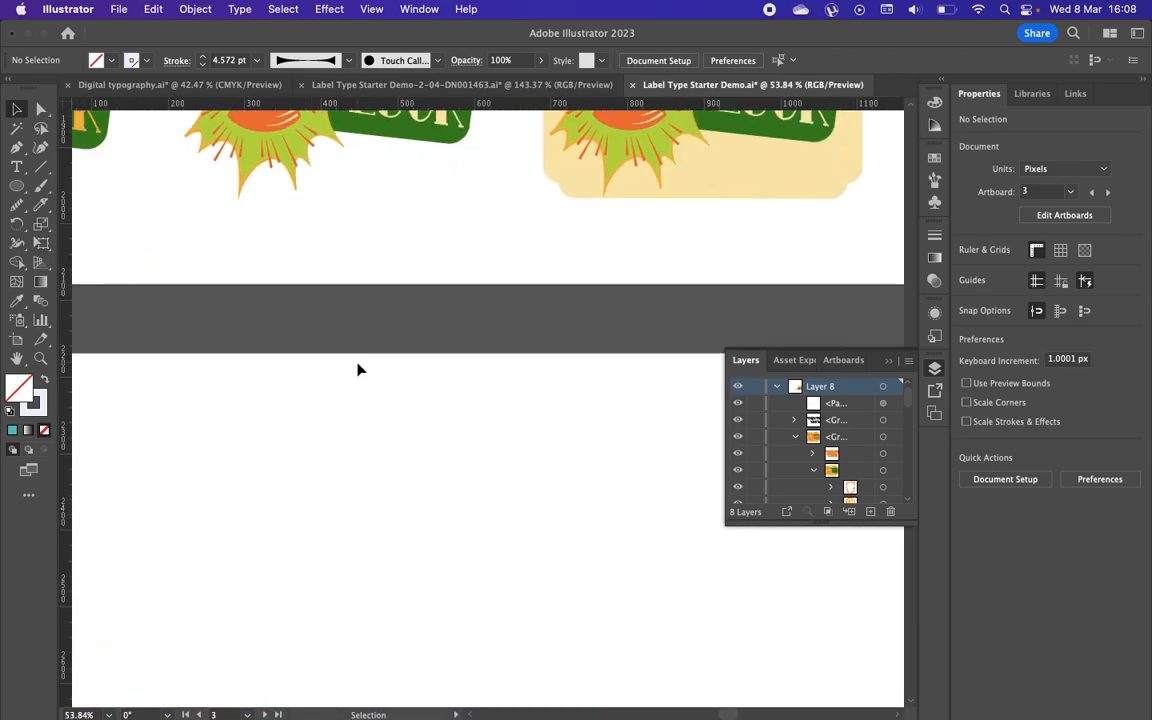
scroll(359, 370, "right", 10)
scroll(359, 370, "right", 10)
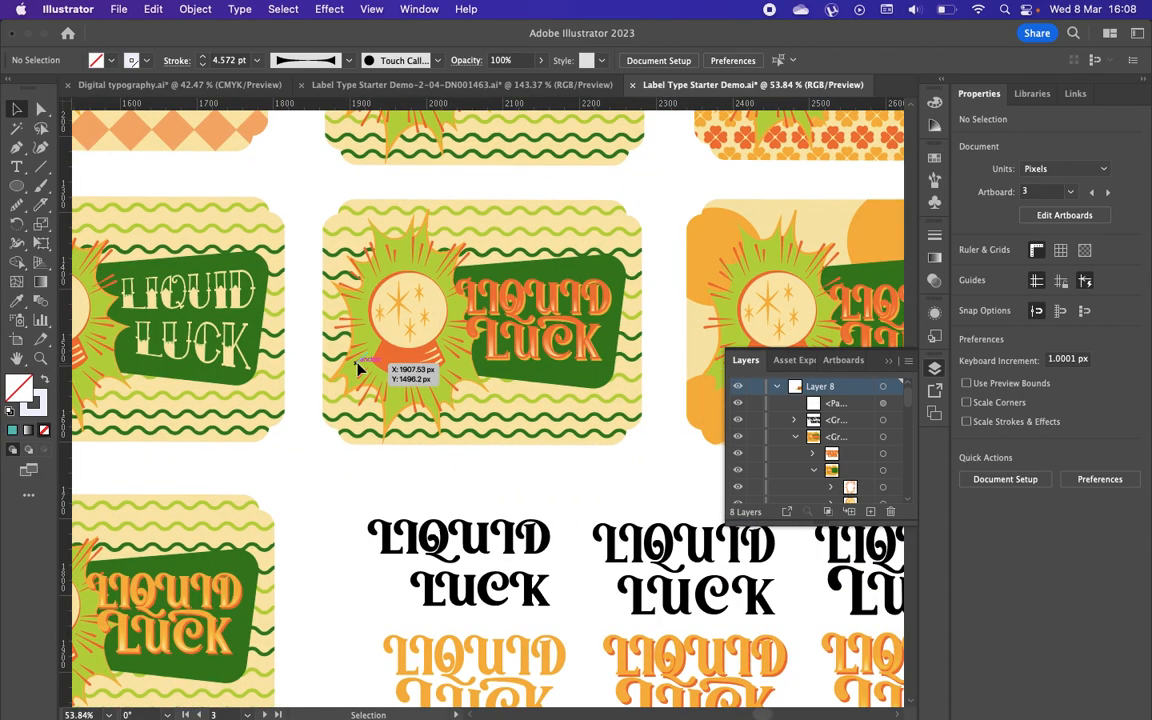
scroll(359, 370, "up", 3)
scroll(359, 370, "up", 3)
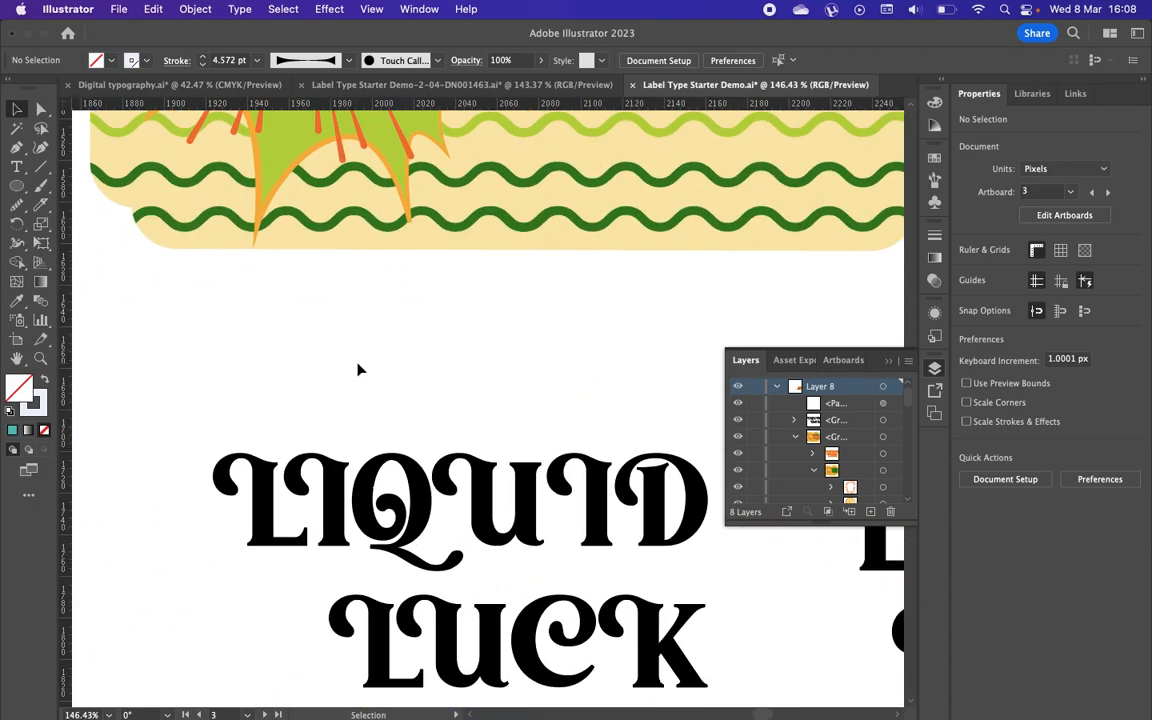
Step: Compare the successive black LIQUID LUCK lettering versions, including the one with enlarged swashes on the L and C
scroll(270, 538, "right", 3)
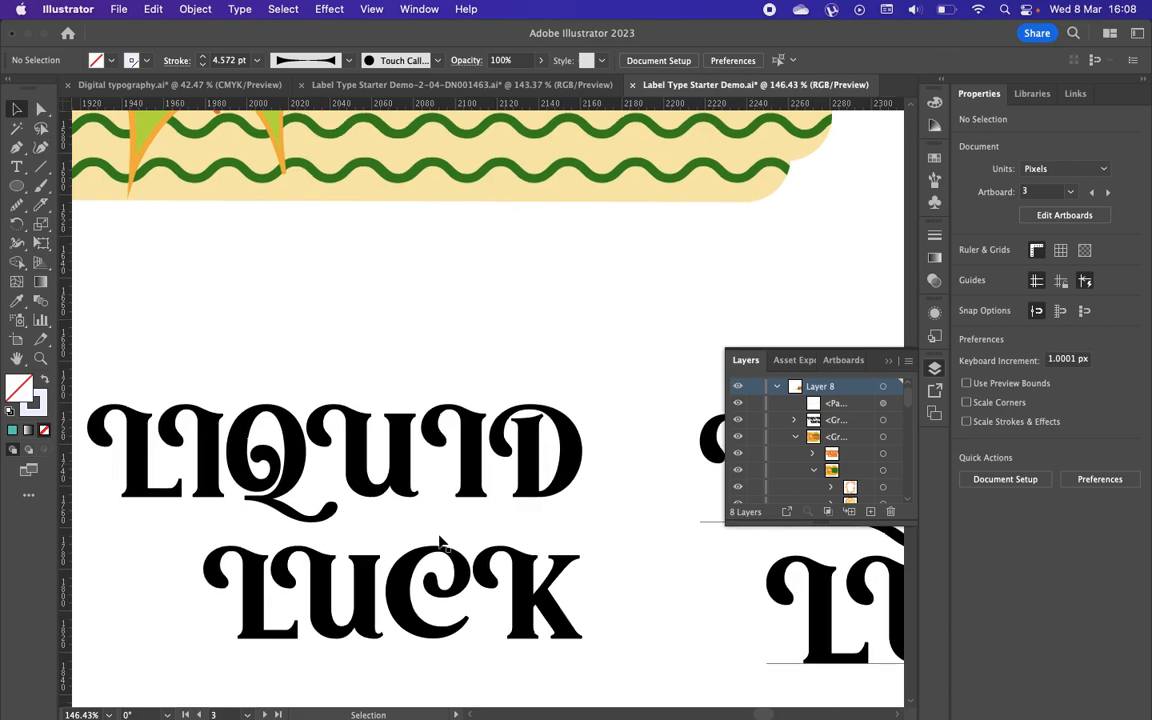
scroll(463, 560, "down", 3)
scroll(476, 501, "right", 5)
scroll(575, 372, "right", 4)
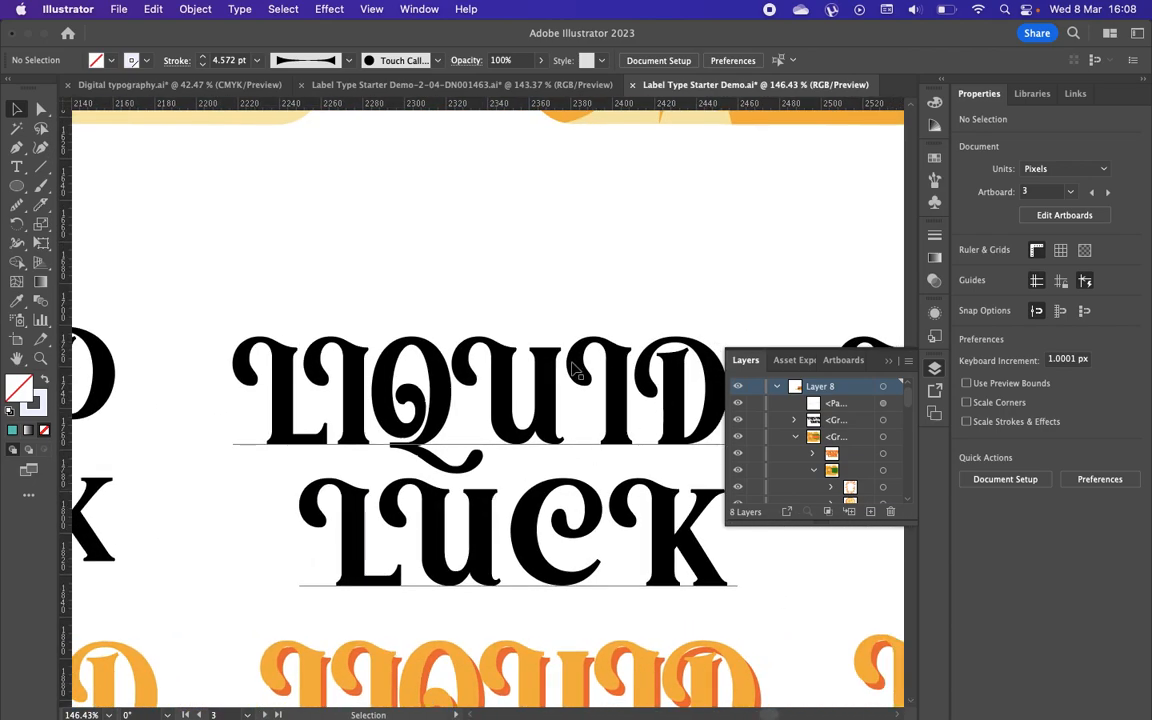
scroll(558, 532, "right", 8)
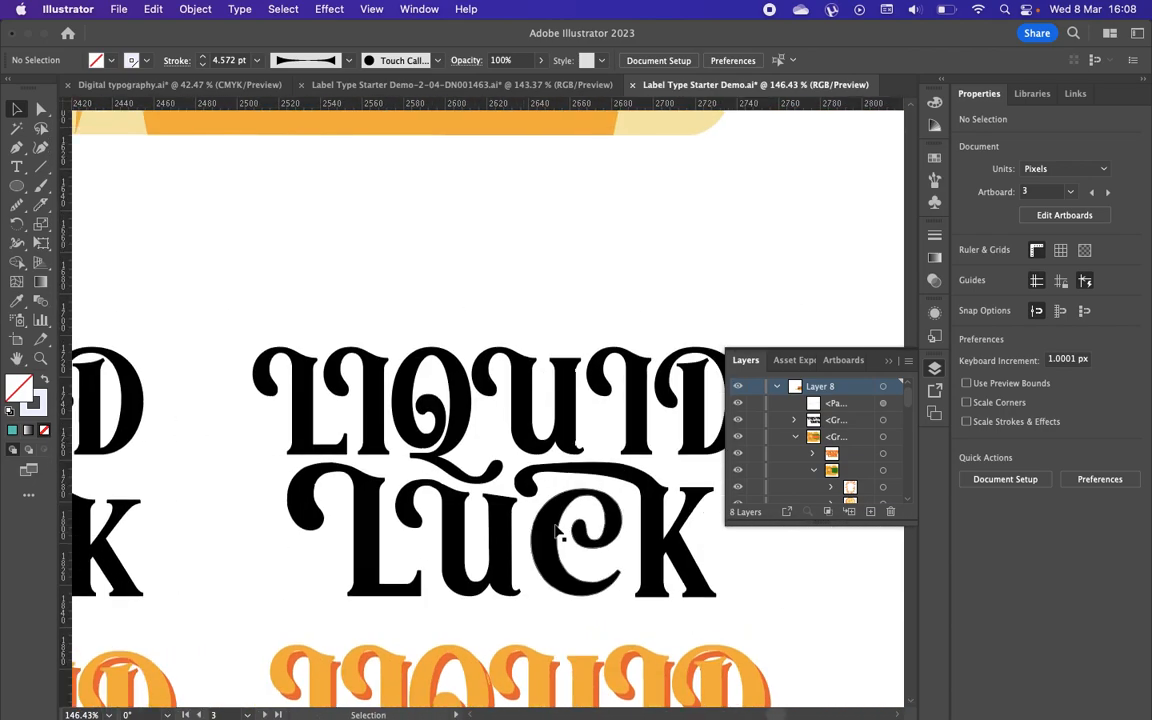
scroll(400, 420, "left", 20)
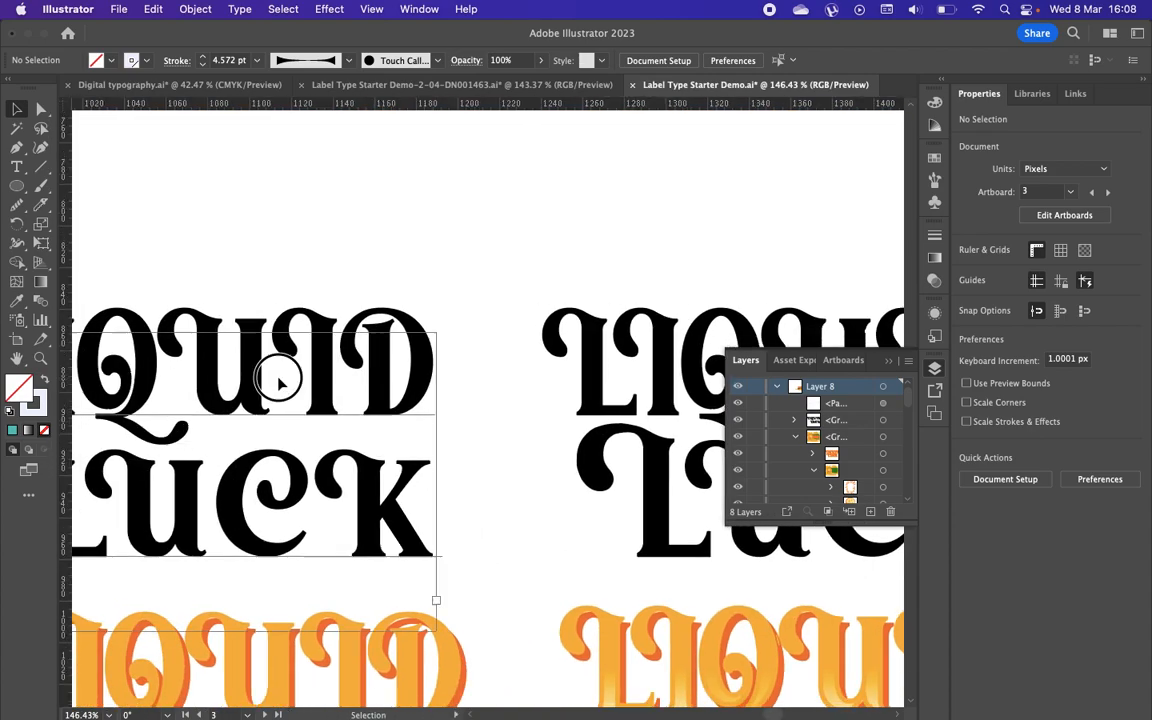
Step: Set the font size of the live black LIQUID LUCK text above the orange lettering to 68 pt
left_click(298, 352)
double_click(298, 352)
left_click_drag(275, 360, 195, 366)
left_click(286, 364)
left_click(24, 110)
scroll(391, 411, "left", 5)
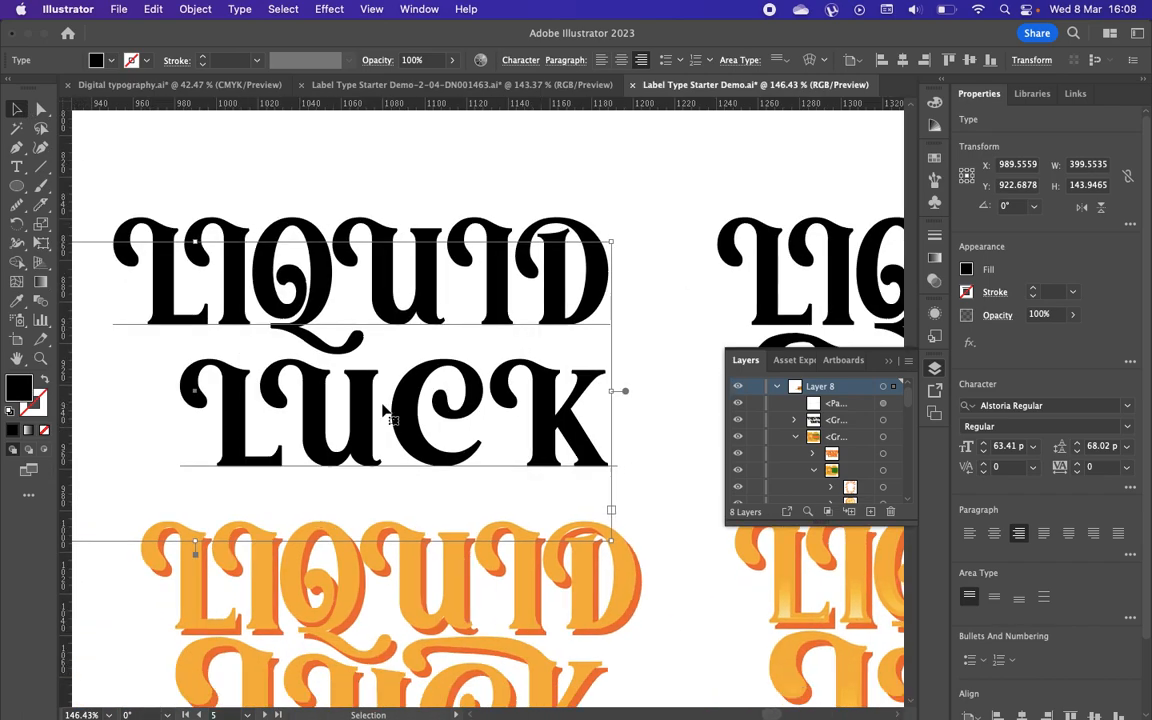
left_click(891, 362)
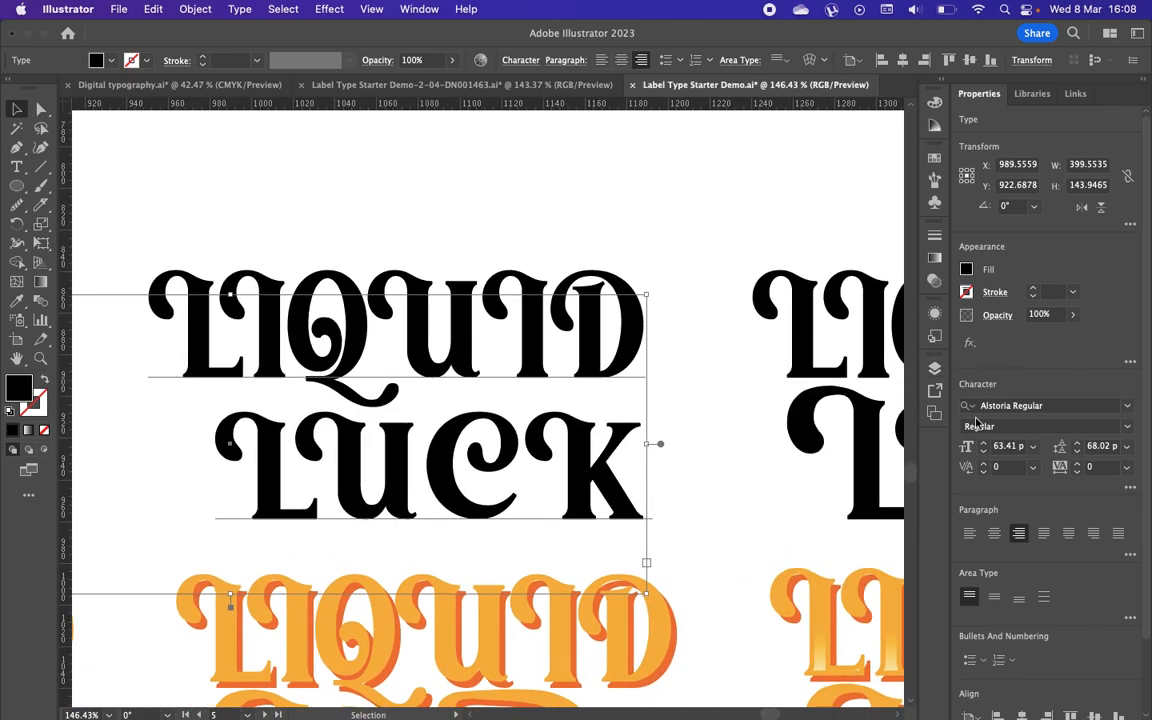
left_click(1130, 490)
left_click(979, 290)
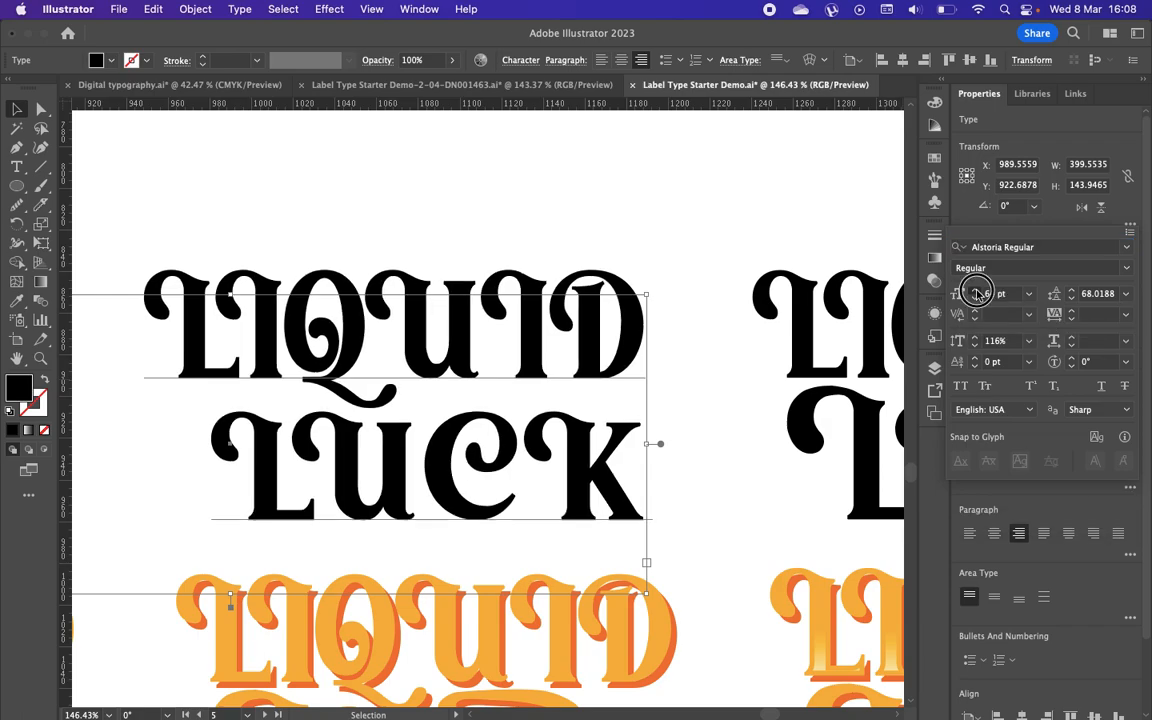
left_click(979, 290)
left_click(979, 290)
left_click(979, 290)
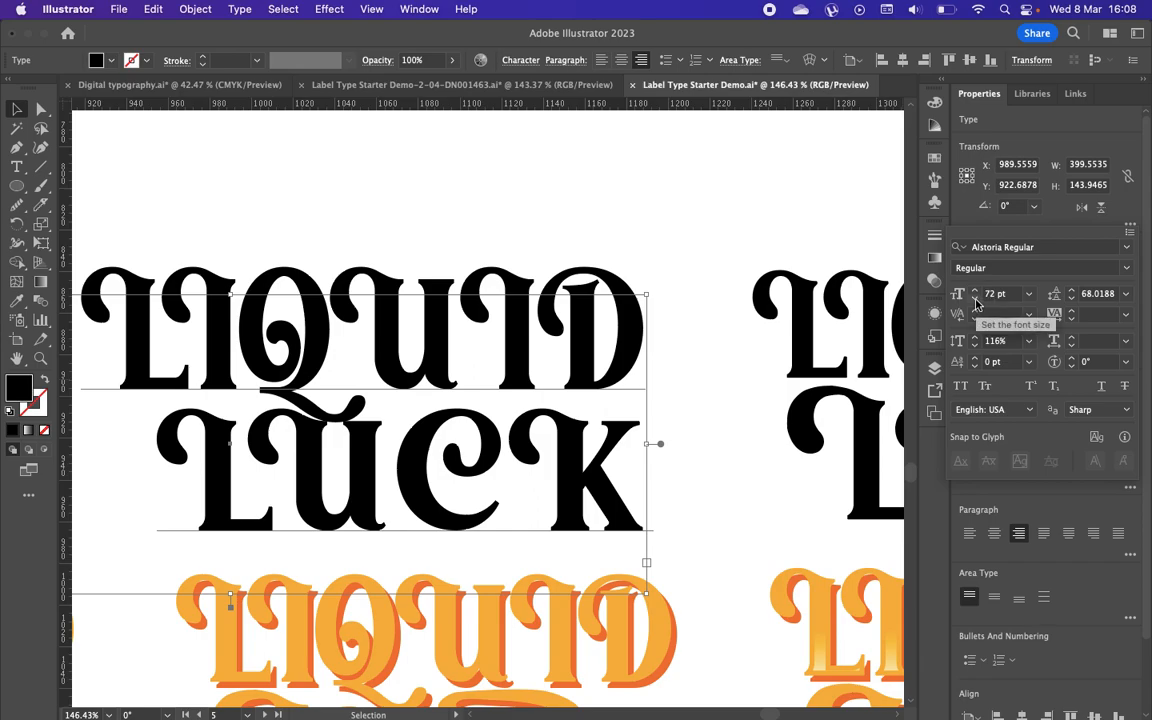
left_click(976, 299)
left_click(976, 299)
left_click(976, 299)
left_click(976, 299)
Step: Try looser and tighter tracking on the LIQUID LUCK text, ending at a tracking value of 13
left_click(1073, 316)
left_click(1073, 316)
left_click(1072, 321)
left_click(1072, 321)
left_click(1072, 321)
left_click(1072, 312)
left_click(1072, 312)
left_click(1072, 312)
left_click(1072, 312)
left_click(1072, 312)
left_click(1072, 312)
left_click(1072, 312)
left_click(1072, 312)
left_click(1072, 312)
left_click(1072, 312)
left_click(1072, 312)
left_click(1072, 312)
left_click(1072, 312)
left_click(1073, 314)
left_click(1073, 314)
left_click(1073, 314)
left_click(1072, 321)
left_click(1072, 321)
left_click(1072, 321)
left_click(1072, 321)
left_click(1072, 321)
left_click(1072, 321)
left_click(1072, 321)
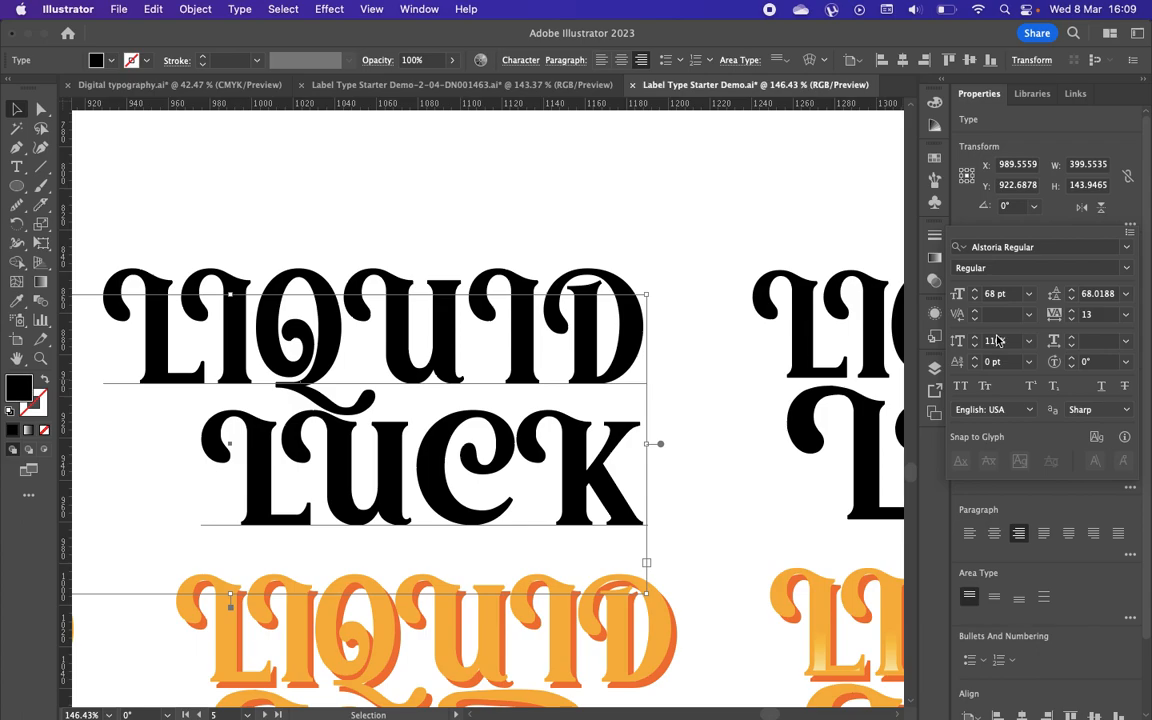
Step: Set the LIQUID LUCK text's vertical scale to 126%, its horizontal scale to 119% and its tracking to -31
left_click(975, 337)
left_click(975, 337)
left_click(975, 337)
left_click(975, 337)
left_click(976, 345)
left_click(976, 345)
left_click(976, 345)
left_click(976, 345)
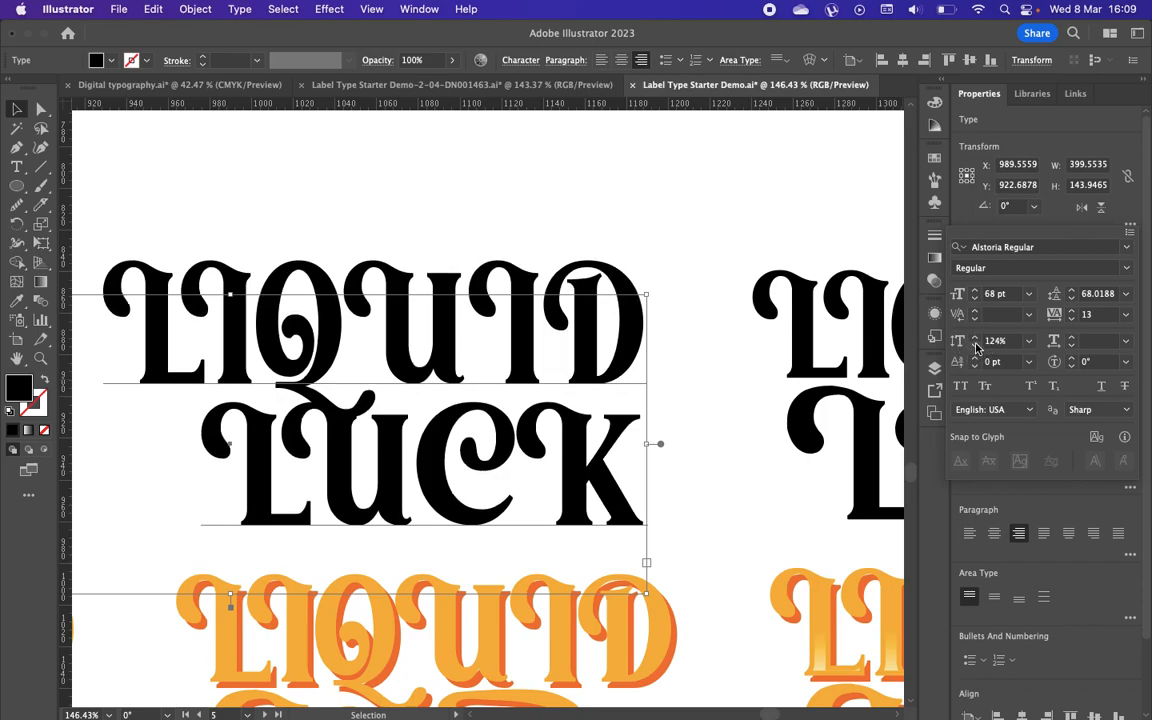
left_click(975, 338)
left_click(975, 338)
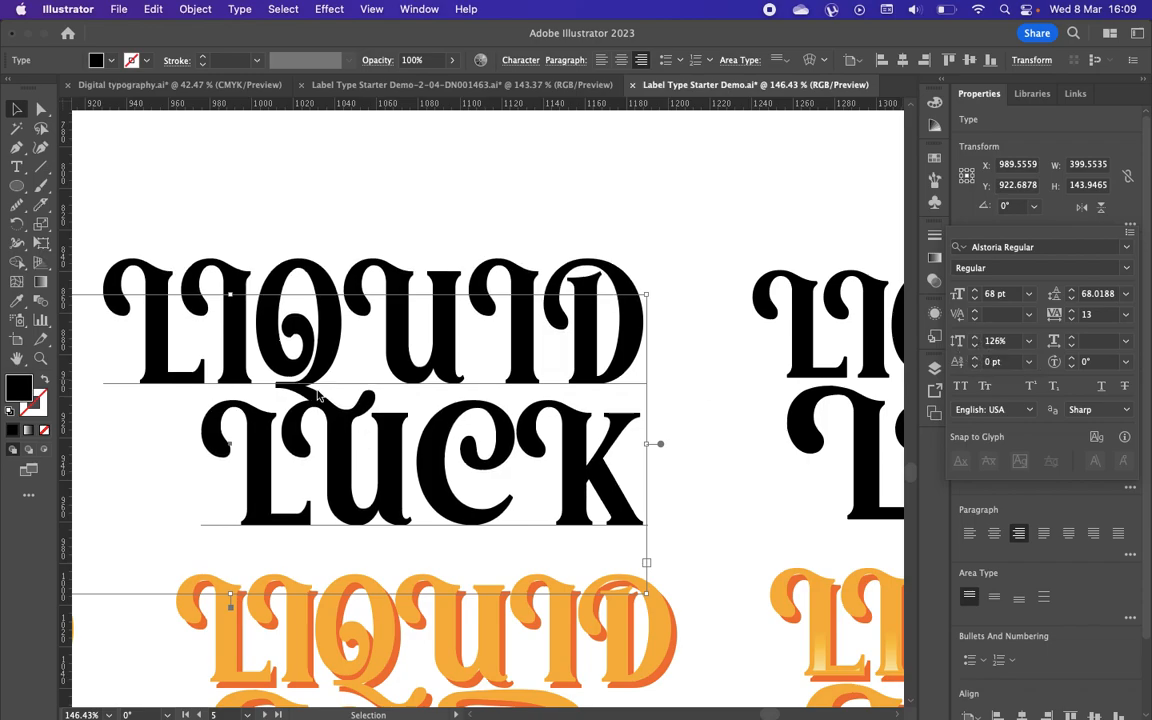
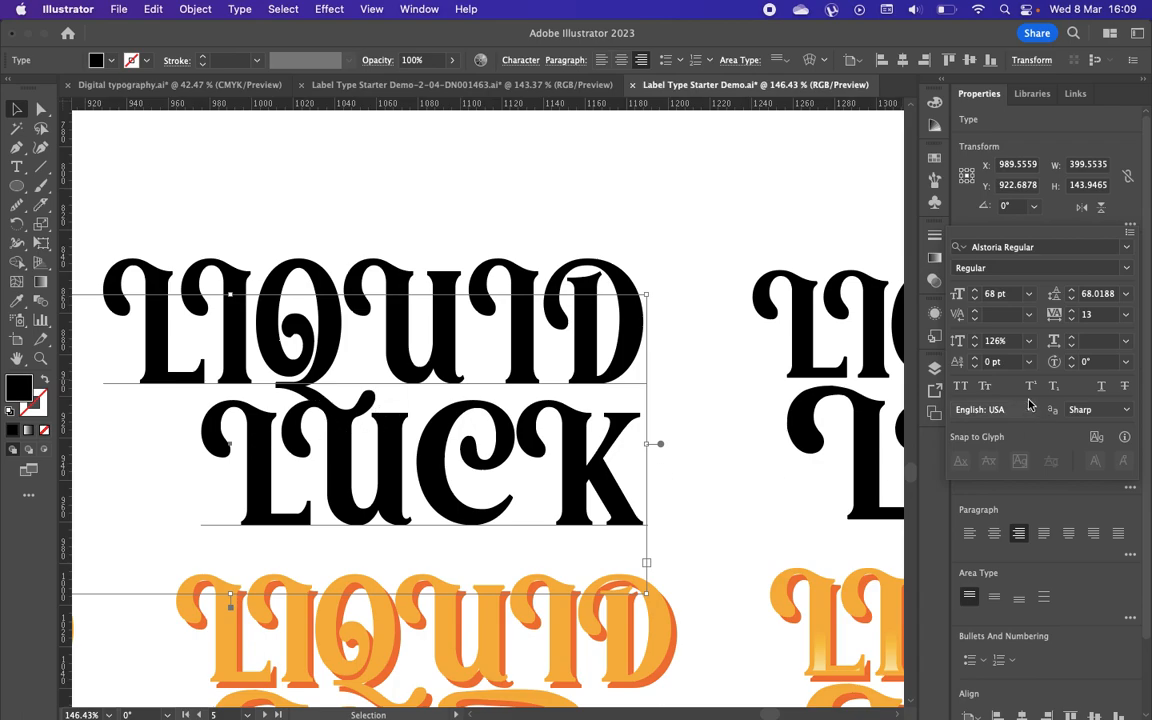
left_click(1071, 339)
left_click(1071, 339)
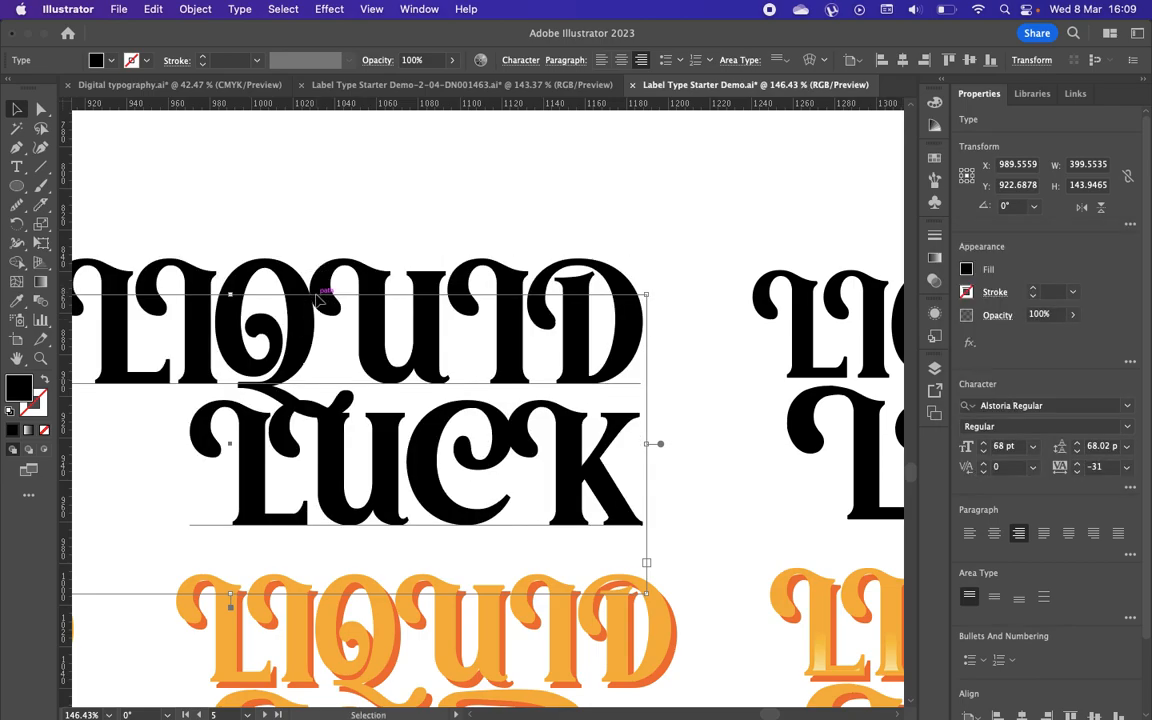
Step: Widen the kerning between the Q and U of LIQUID
double_click(299, 327)
left_click(363, 330)
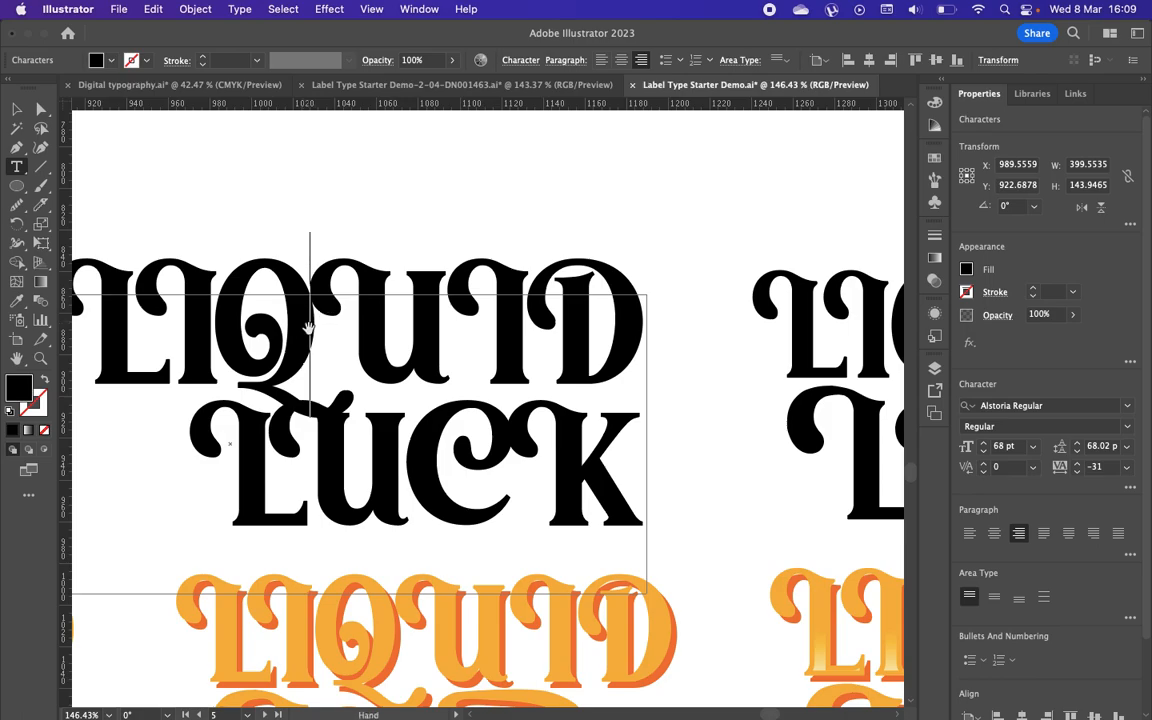
key("alt+Right")
key("alt+Right")
key("alt+Right")
Step: Widen the kerning of the L–U and U–C pairs in LUCK, taking the U–C pair to 140
left_click(284, 448)
key("alt+Left")
key("alt+Left")
key("alt+Right")
key("alt+Right")
key("alt+Right")
key("alt+Right")
key("alt+Right")
key("Right")
key("alt+Right")
key("alt+Right")
key("alt+Right")
key("alt+Right")
key("alt+Right")
key("alt+Right")
key("alt+Right")
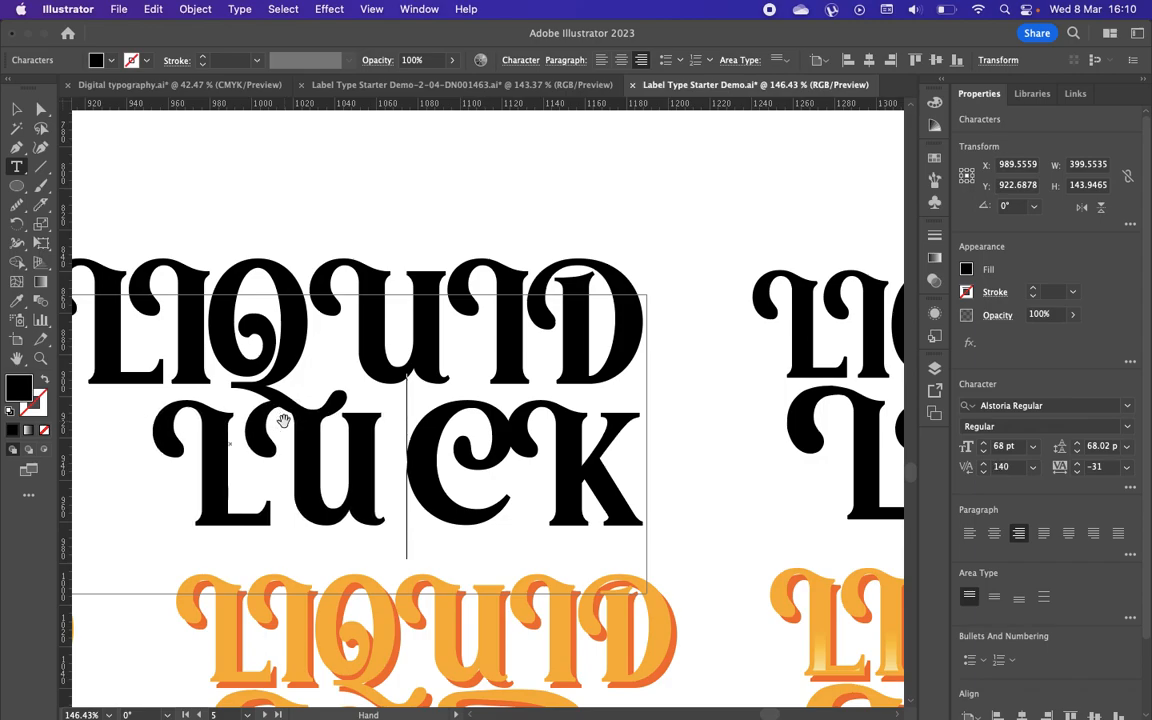
Step: Open the gap between the C and K of LUCK and set the U–C kerning to 80
key("alt+Right")
key("Left")
key("alt+Right")
key("Left")
key("Left")
key("alt+Left")
key("alt+Left")
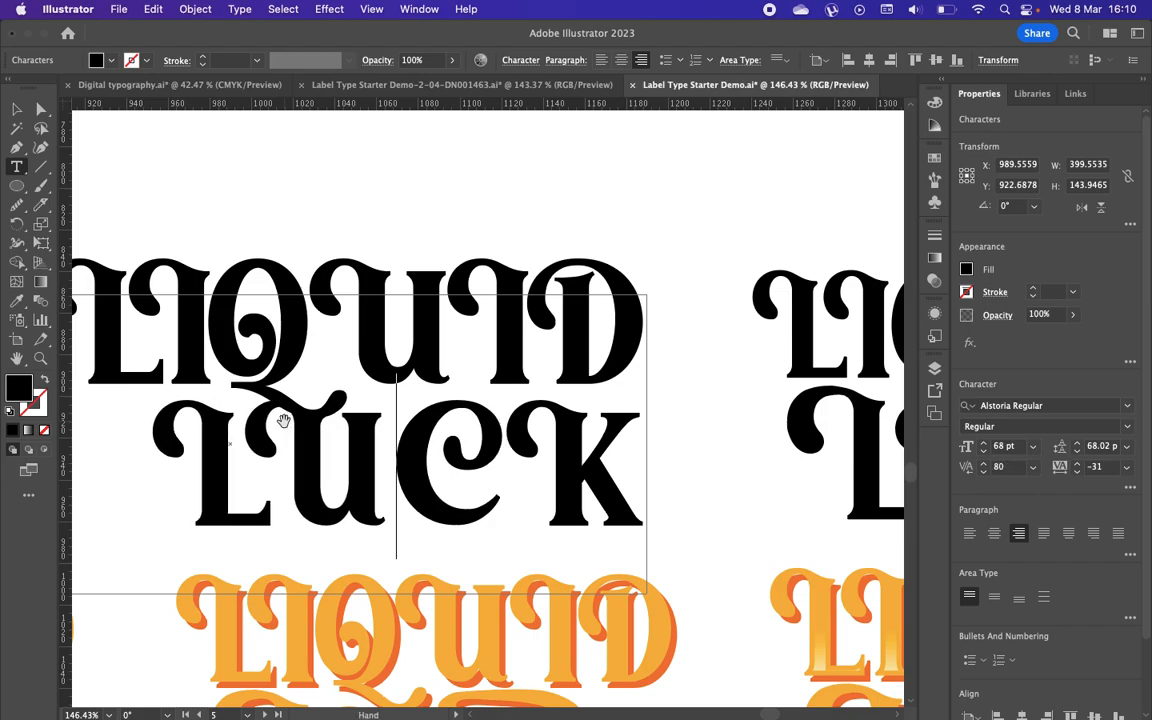
Step: Adjust the kerning on both sides of the first I in LIQUID, with the L–I pair at -151
right_click(452, 315)
left_click(207, 310)
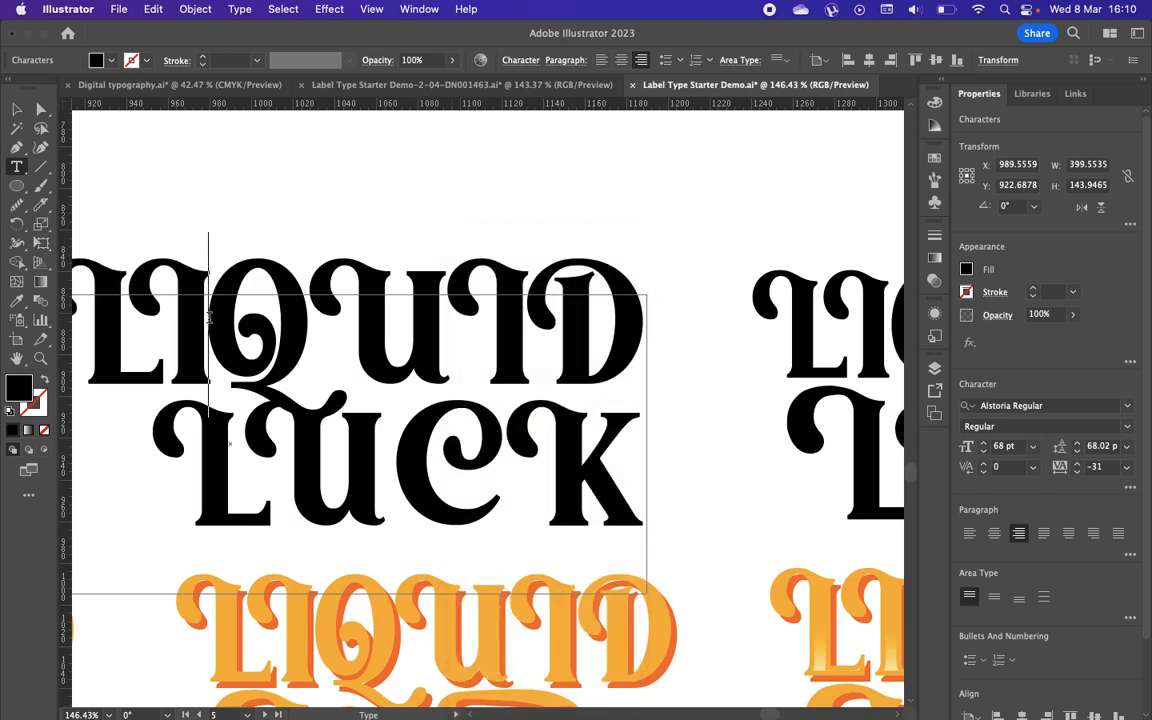
key("alt+Left")
key("alt+Left")
key("alt+Left")
key("alt+Left")
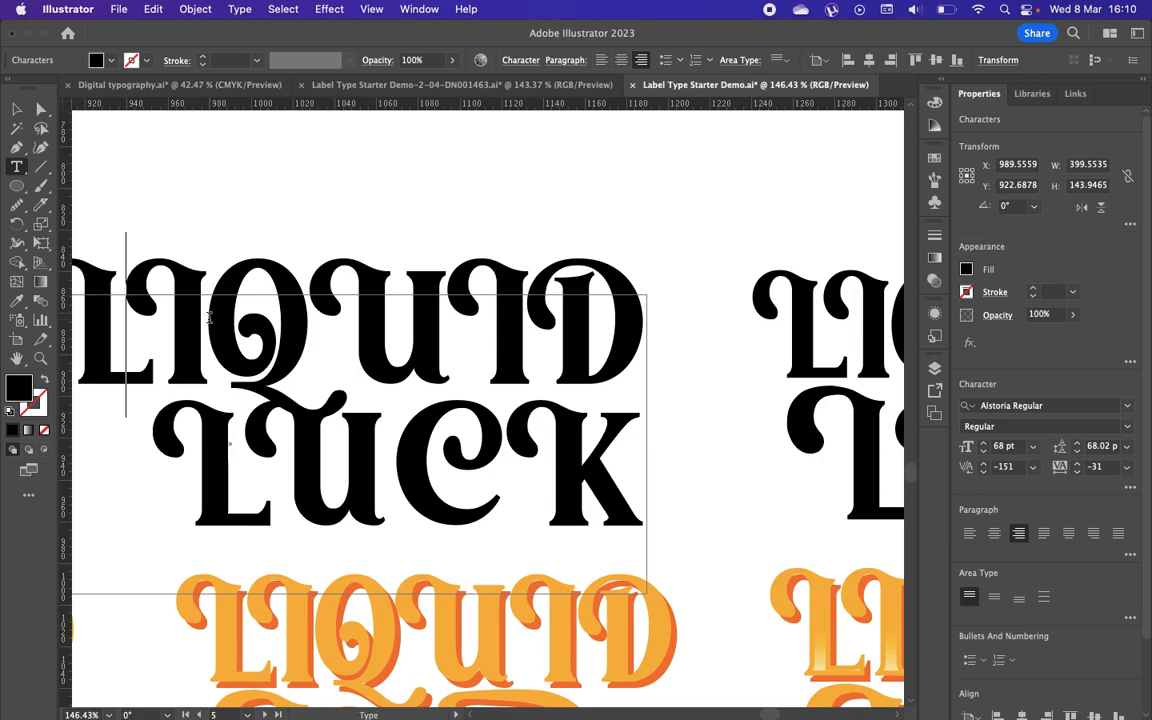
Step: Raise the first I of LIQUID slightly above the baseline with the Touch Type tool
scroll(450, 421, "left", 3)
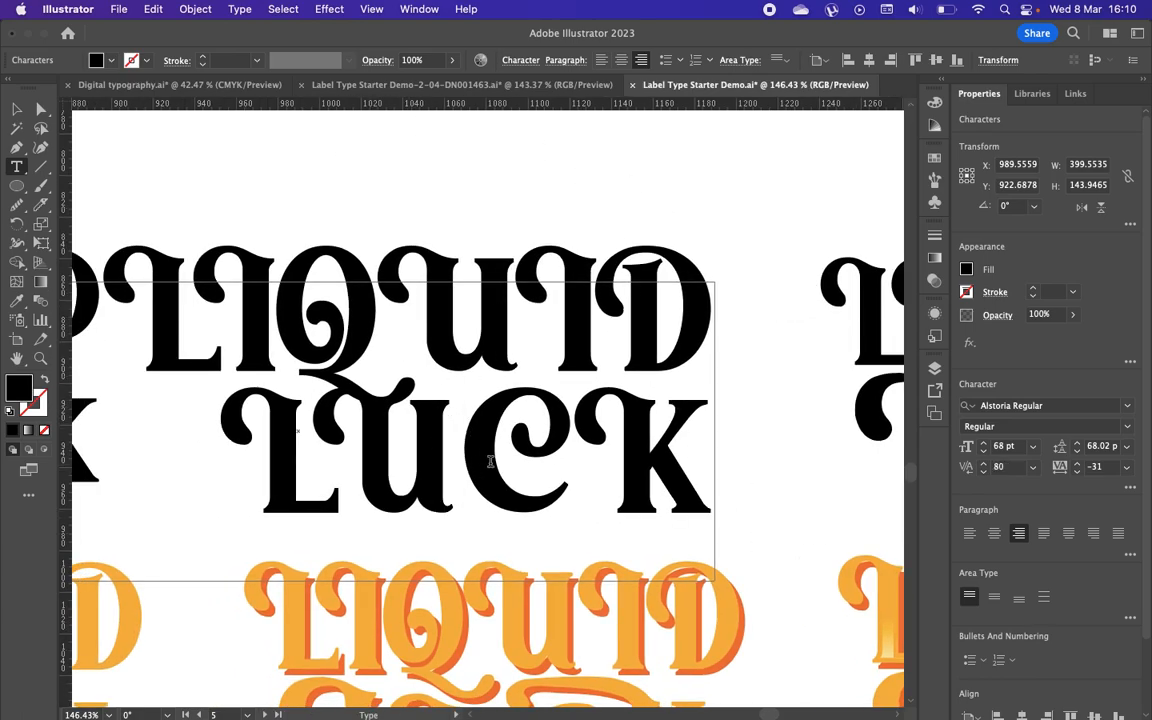
left_click(1130, 488)
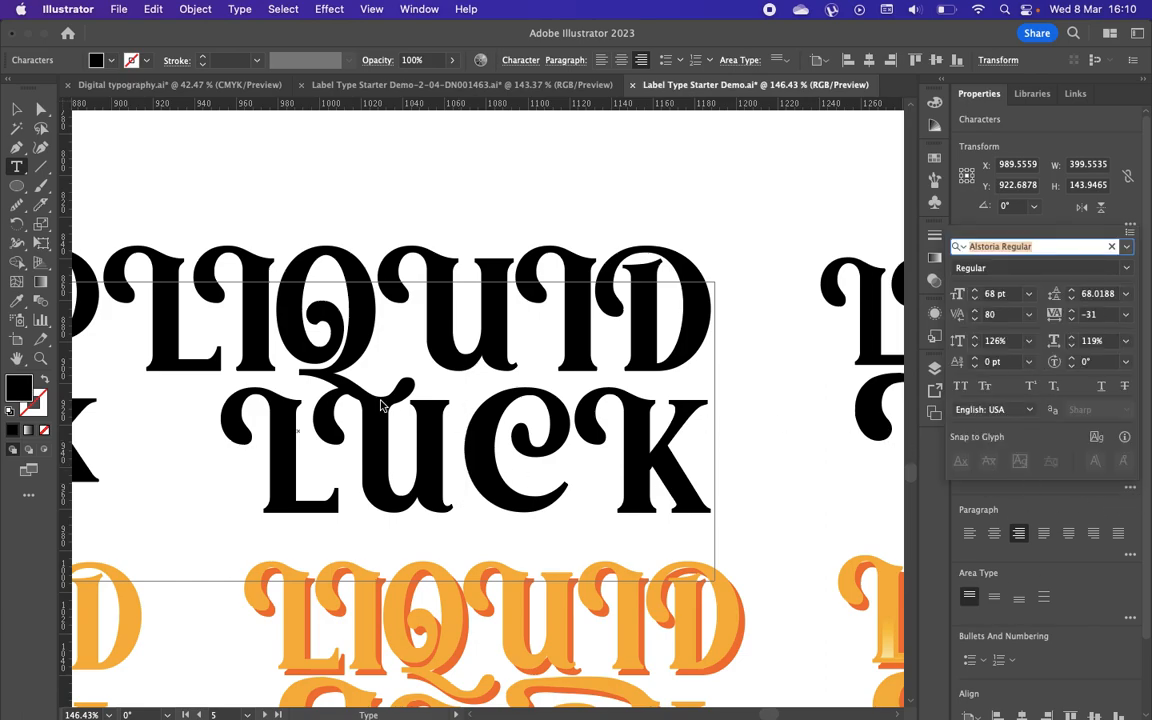
left_click(14, 114)
left_click(18, 167)
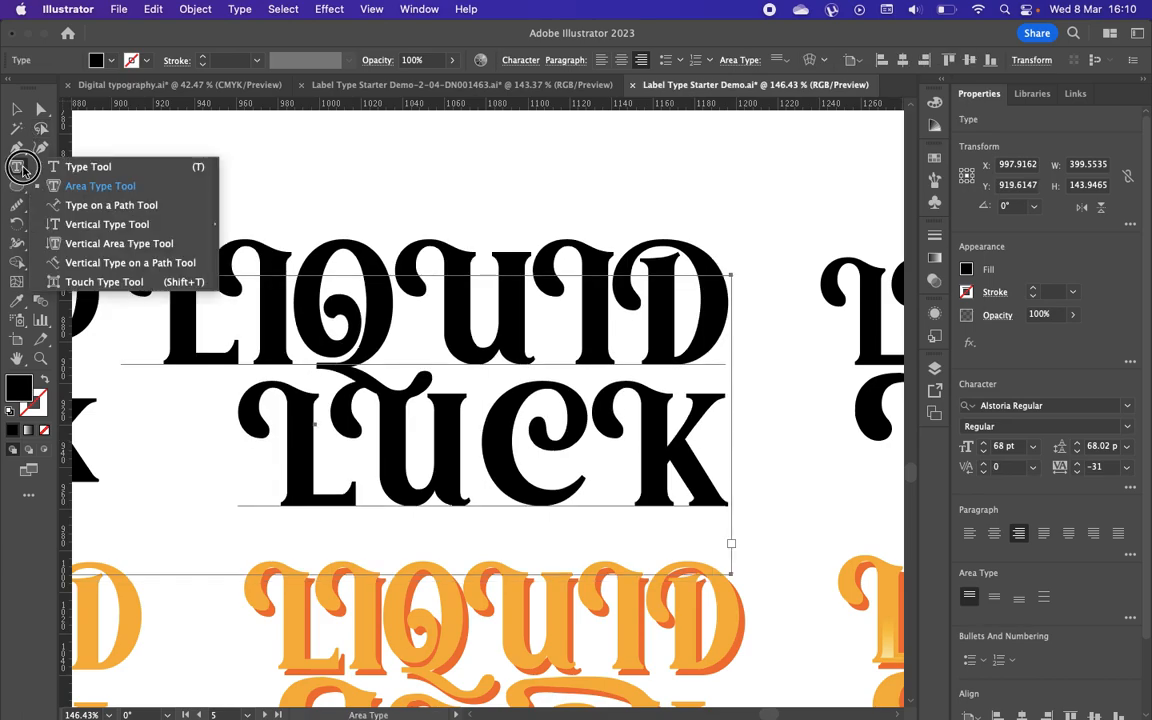
left_click(97, 283)
left_click(218, 304)
mouse_move(270, 307)
left_mouse_down()
mouse_move(269, 281)
mouse_move(260, 294)
left_mouse_up()
Step: Raise the U of LIQUID above its neighbours and tilt it slightly clockwise with the Touch Type tool
left_click(481, 303)
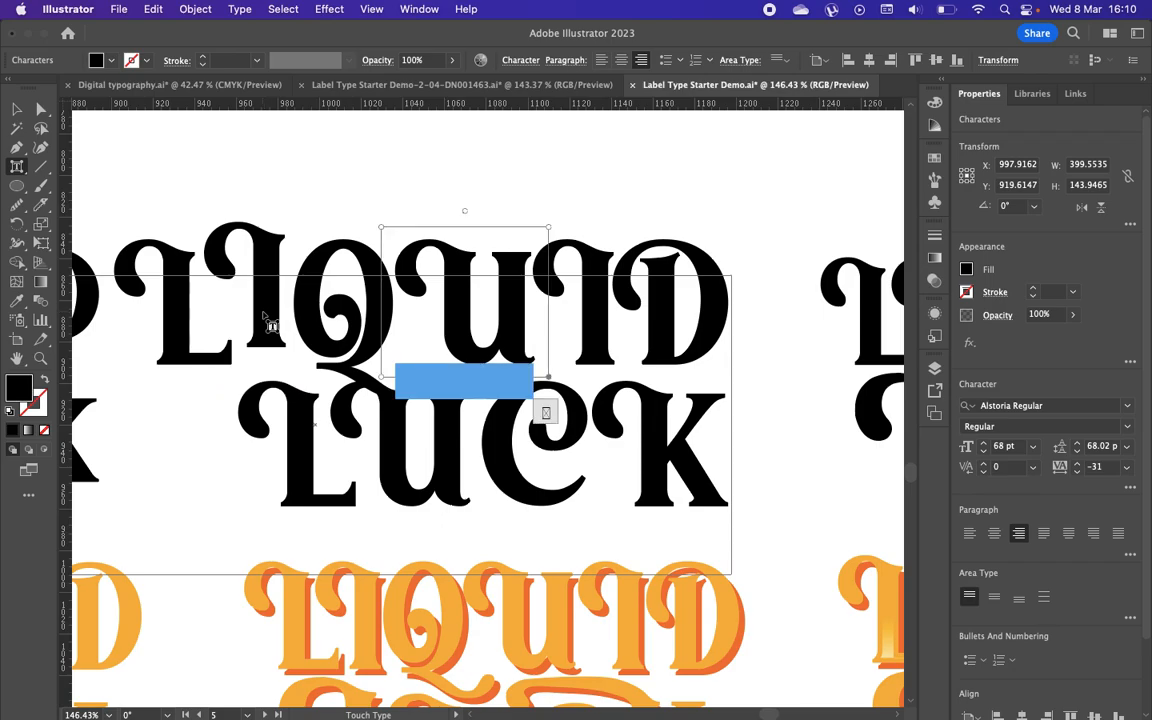
left_click_drag(484, 314, 465, 290)
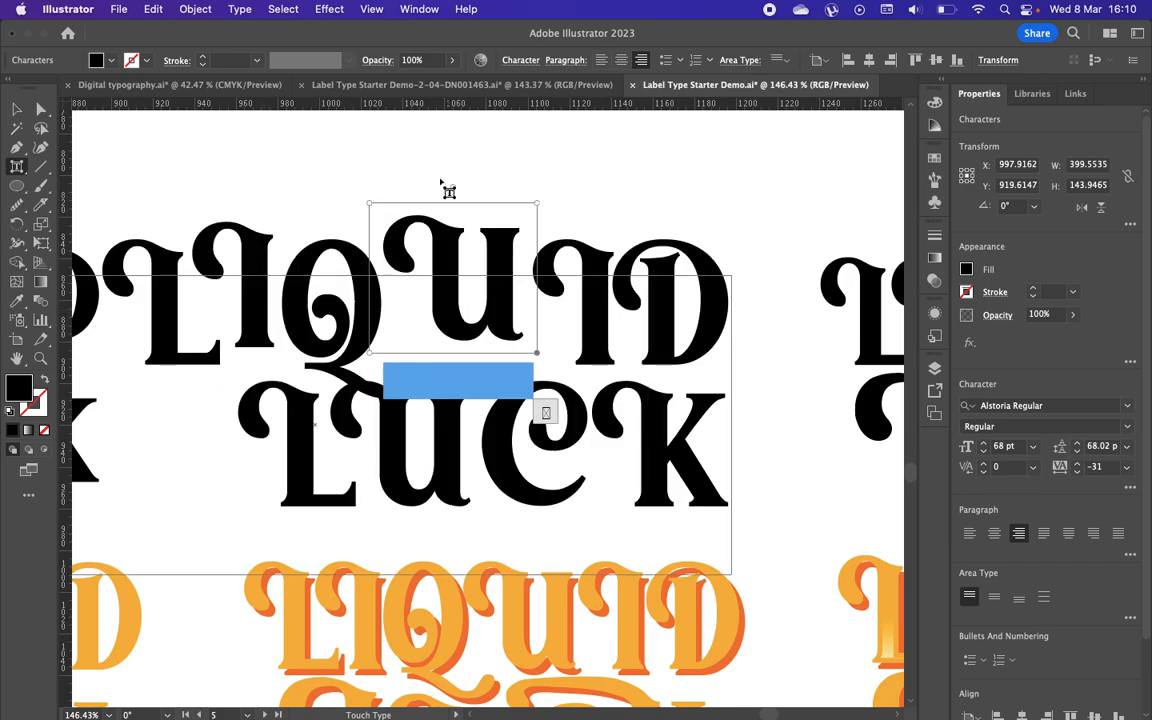
left_click_drag(451, 187, 464, 186)
left_click_drag(420, 276, 459, 297)
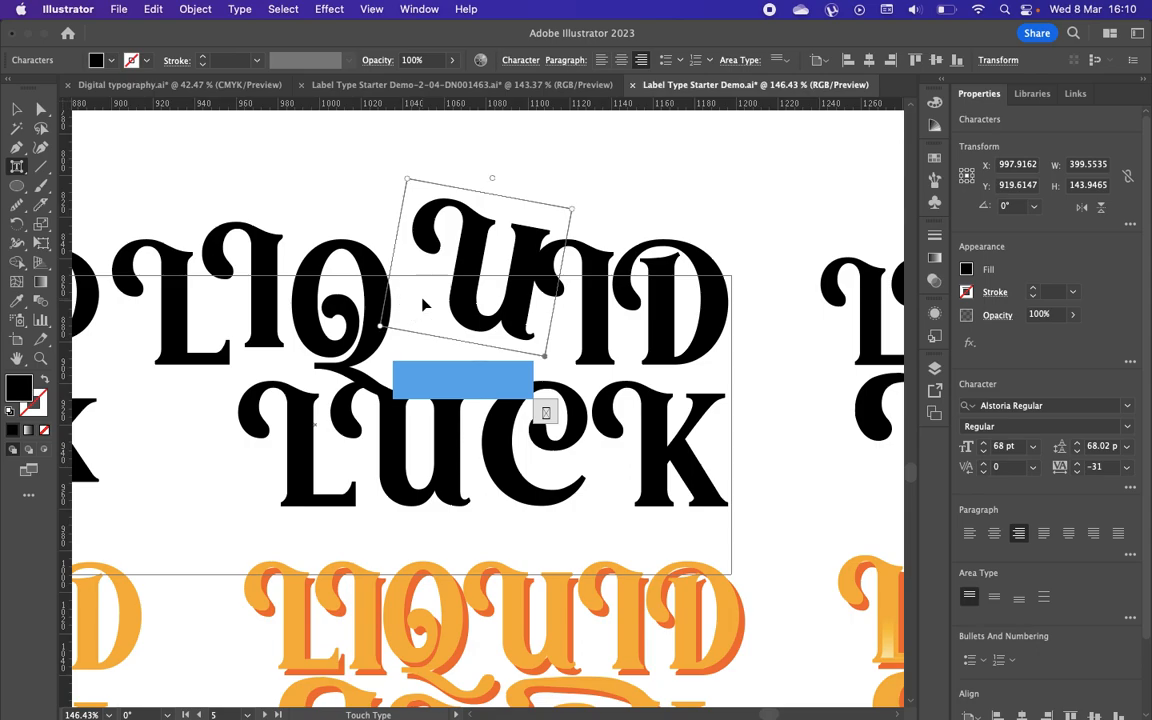
Step: Tighten the kerning between the Q and tilted U of LIQUID to -200 and open the gap after the U
left_click_drag(20, 170, 55, 166)
key("alt+Left")
key("alt+Left")
key("alt+Left")
key("alt+Left")
key("alt+Left")
key("alt+Left")
key("alt+Left")
key("alt+Left")
key("alt+Left")
key("alt+Left")
key("alt+Left")
key("alt+Left")
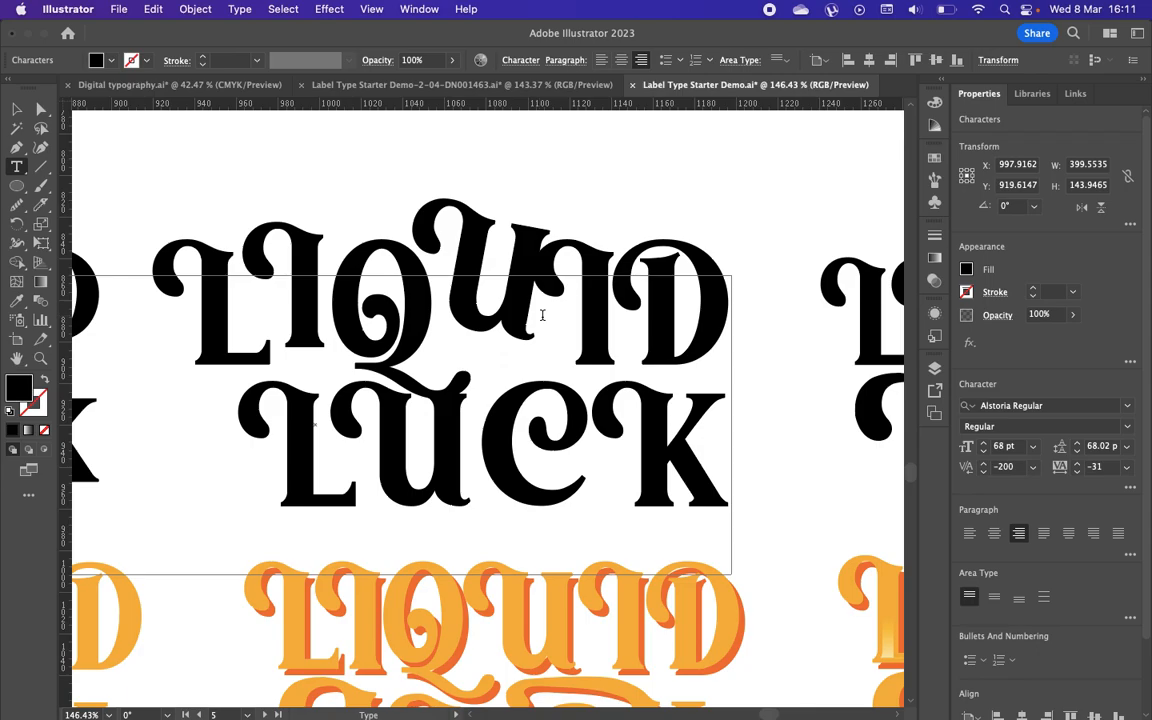
key("alt+Left")
key("alt+Left")
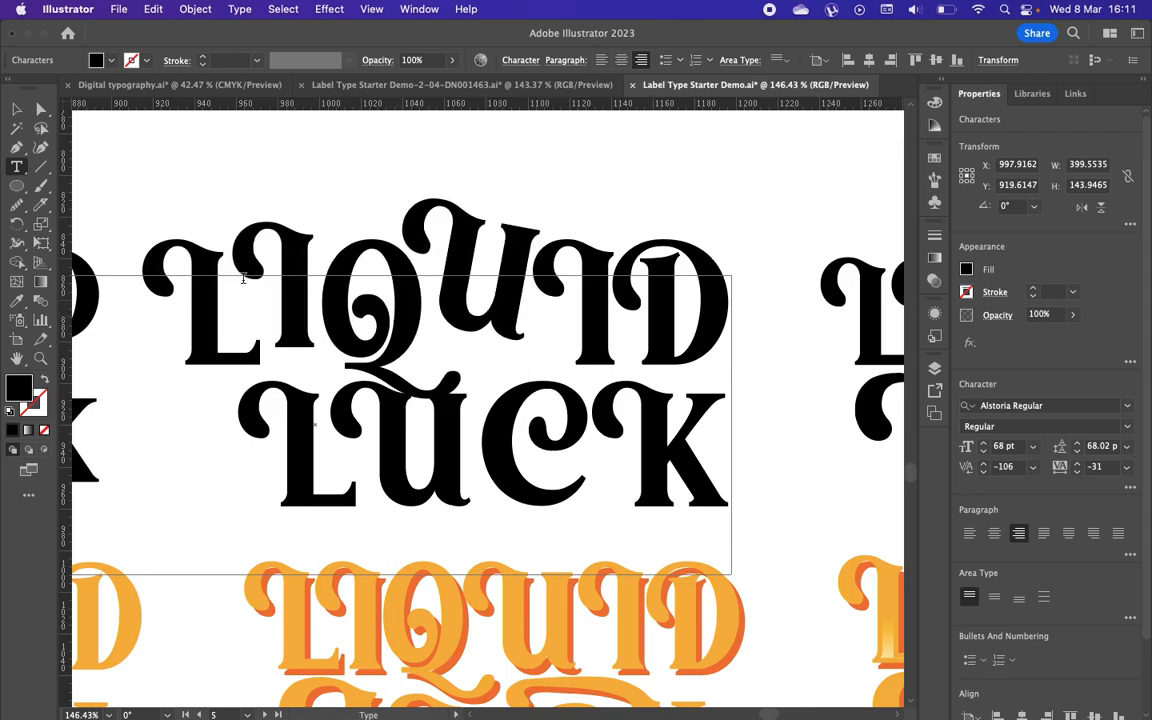
Step: Convert the customised LIQUID LUCK text to outlines
left_click(17, 108)
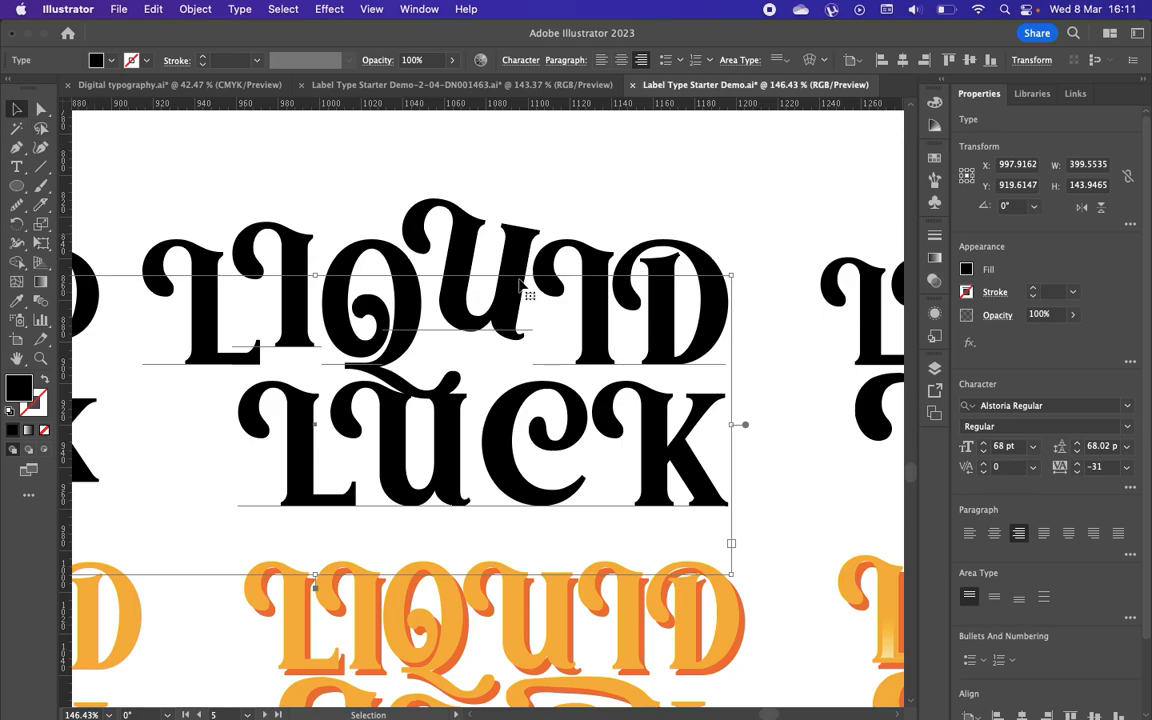
scroll(563, 238, "up", 3)
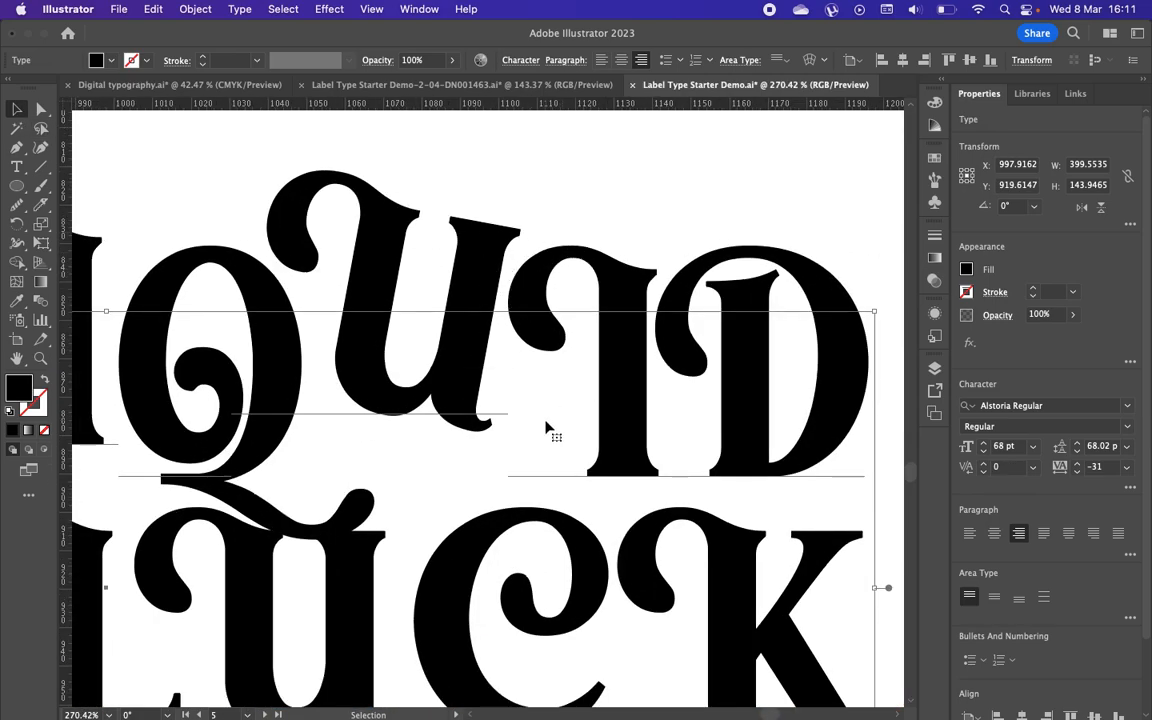
scroll(548, 428, "down", 5)
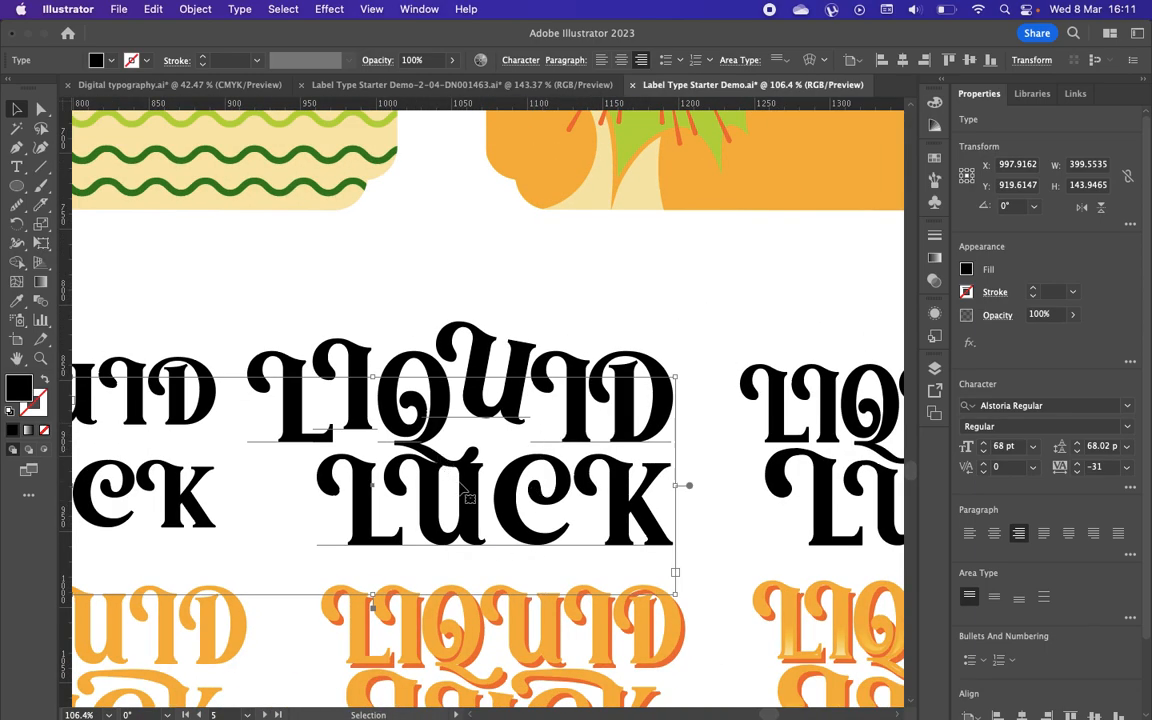
scroll(441, 472, "up", 7)
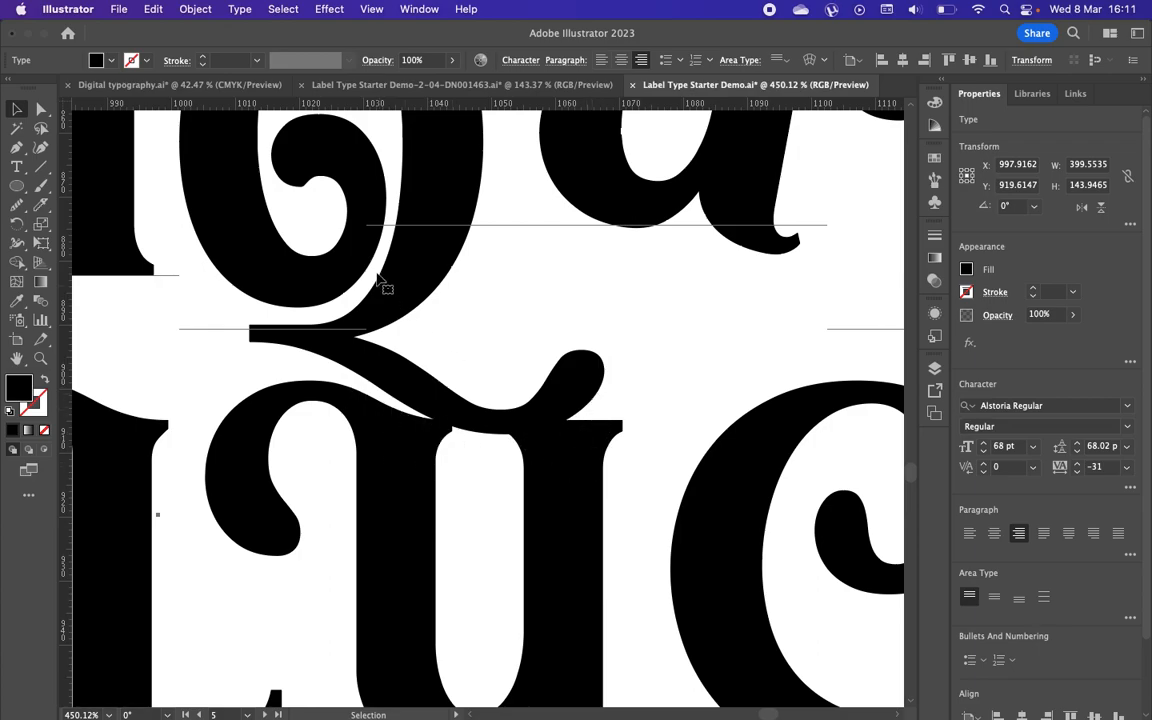
left_click(239, 10)
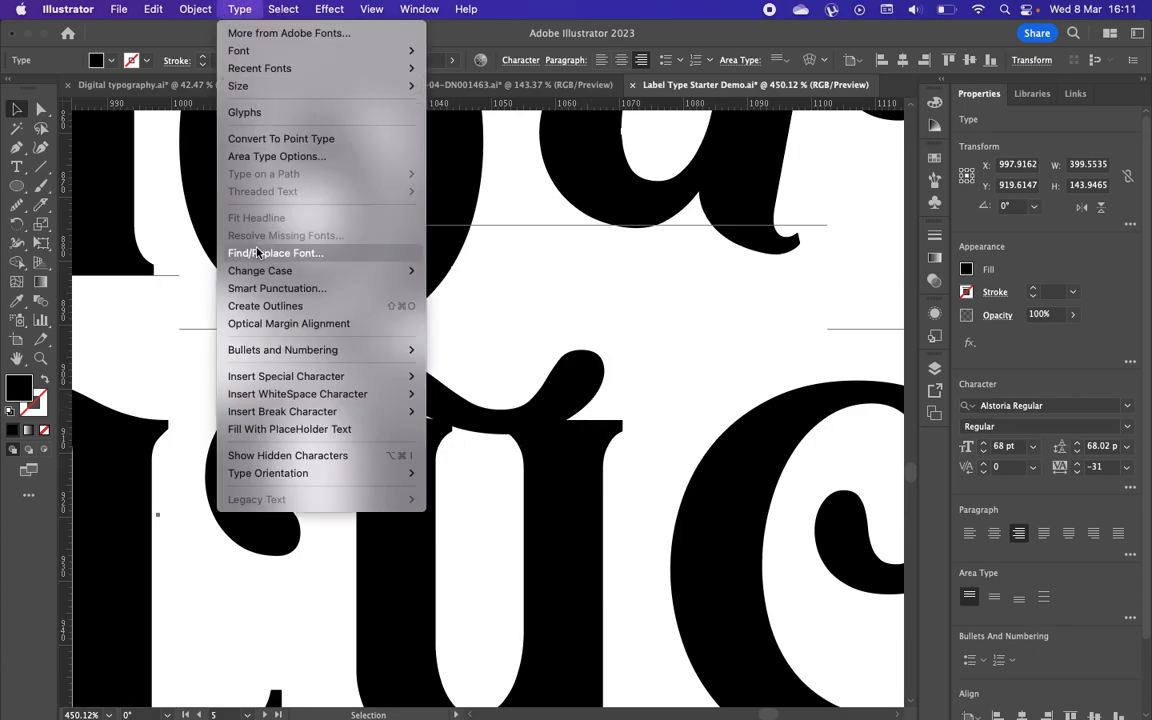
left_click(254, 306)
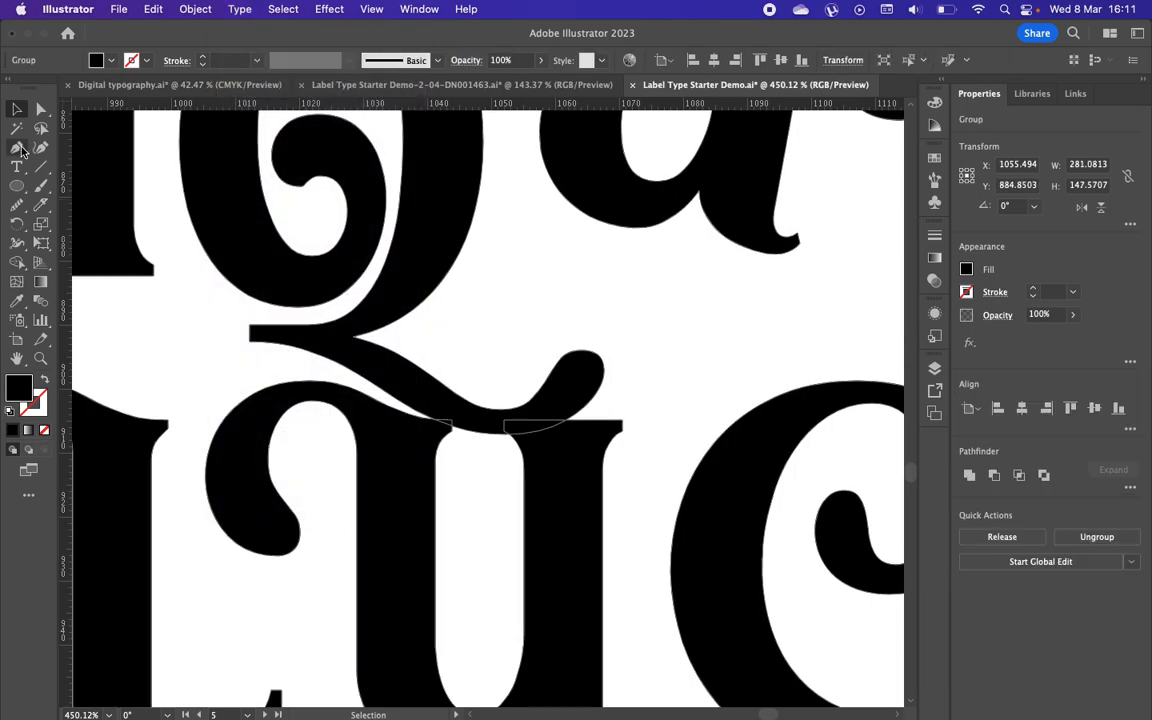
Step: Lower the left serif corner on the right stem of LUCK's U beneath the Q's tail, and smooth the selected anchor point
left_click(47, 110)
left_click(507, 424)
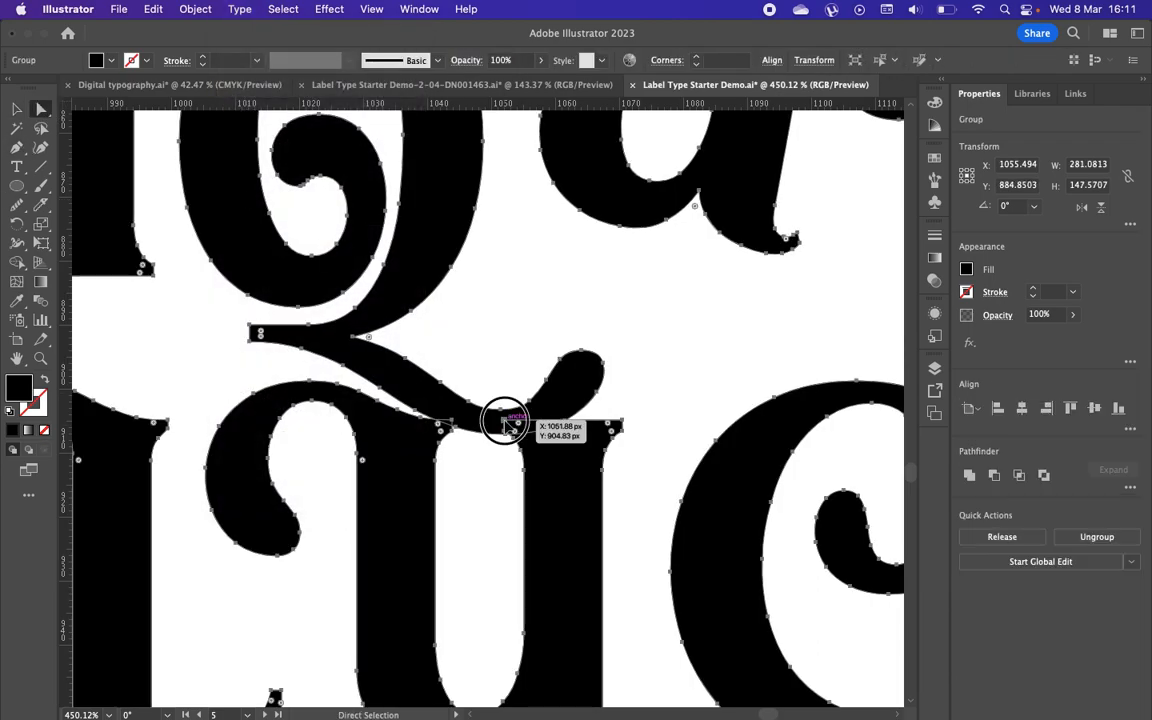
left_click_drag(507, 424, 522, 472)
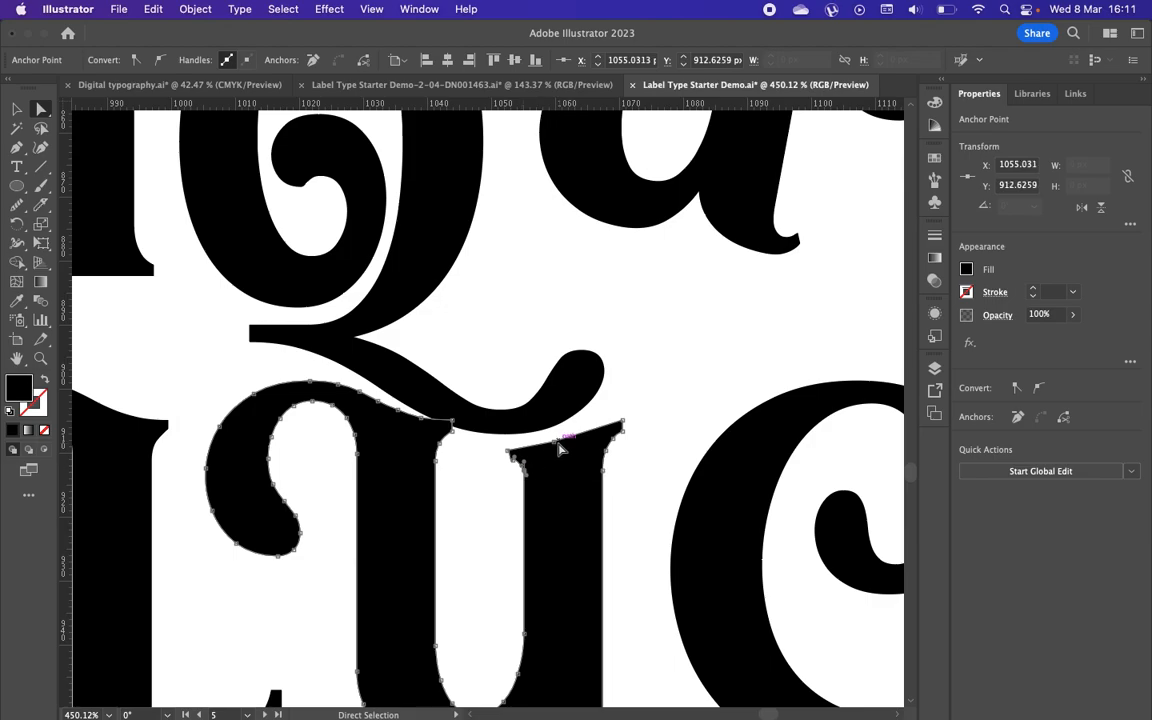
left_click(1038, 390)
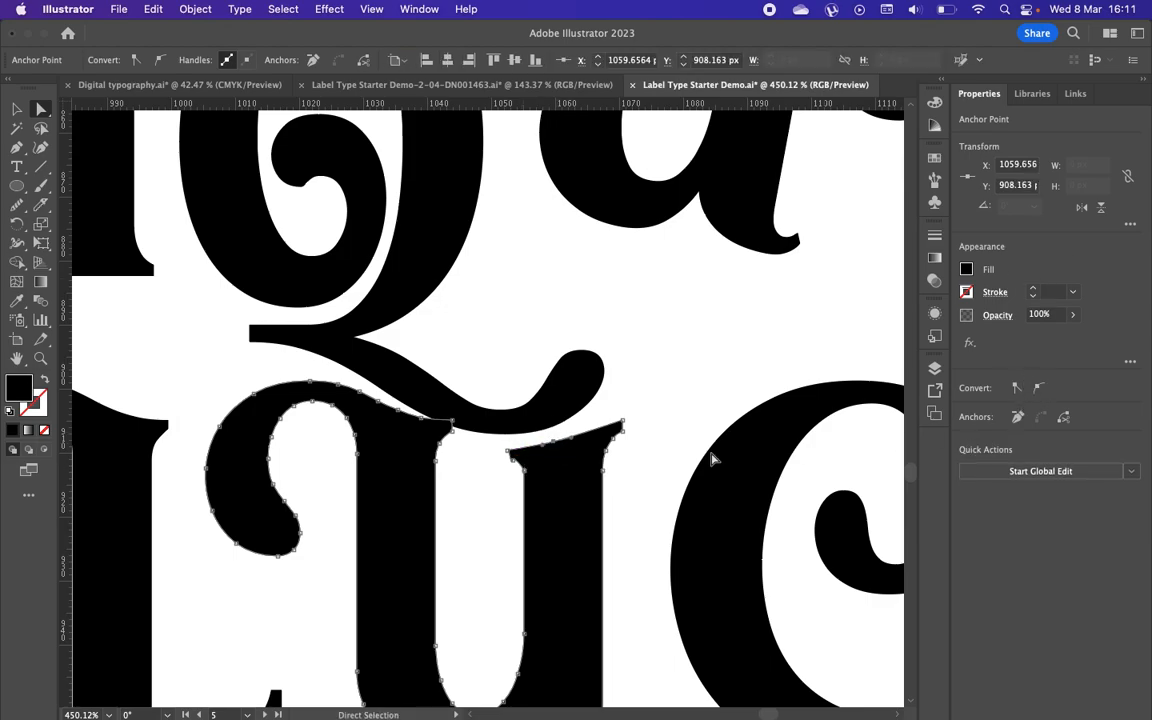
Step: Curve the top edge of the right stem's serif on LUCK's U beneath the Q's tail and nudge its left corner down
left_click(592, 433)
left_click_drag(553, 446, 558, 454)
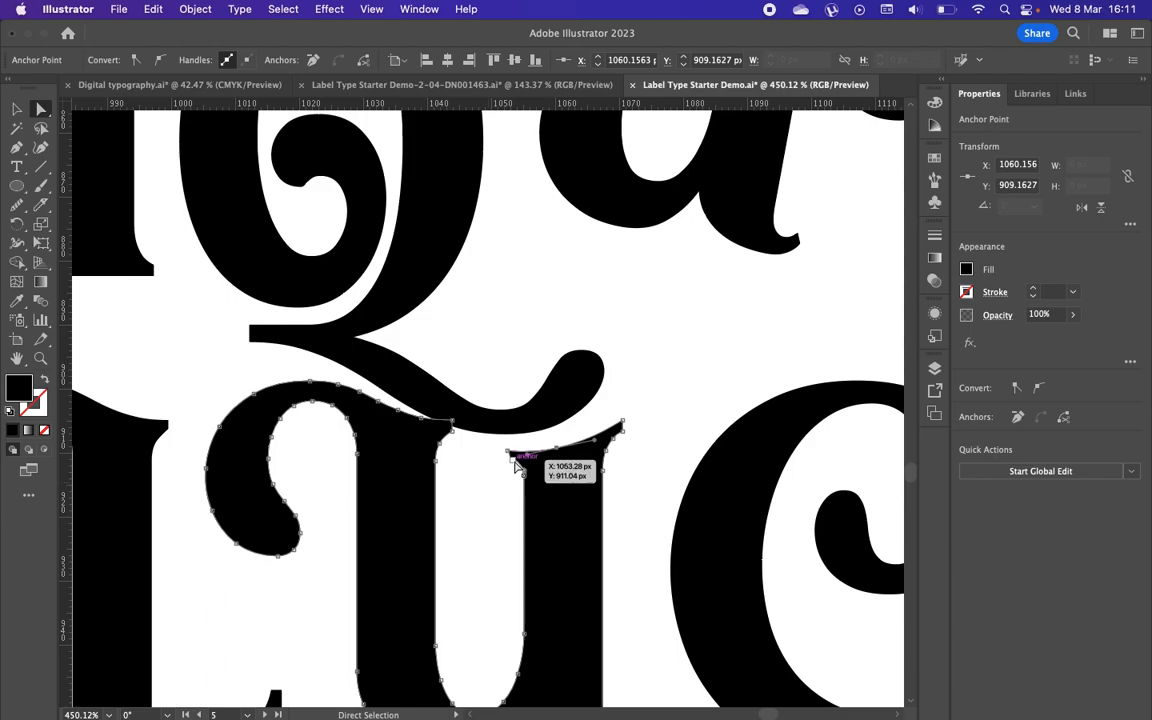
left_click_drag(510, 455, 511, 460)
left_click(493, 506)
Step: Compare the customised black LIQUID LUCK lettering with the flat, shadowed and gradient-highlighted versions around it
scroll(493, 506, "down", 10)
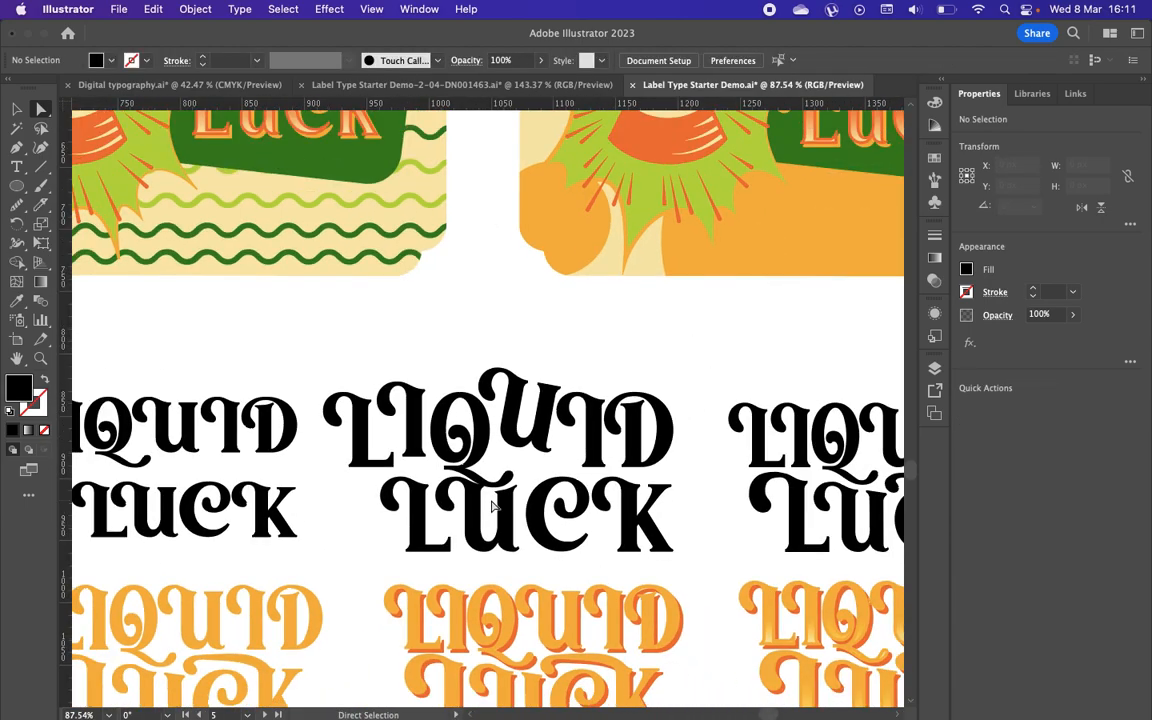
scroll(449, 545, "down", 3)
scroll(449, 545, "up", 10)
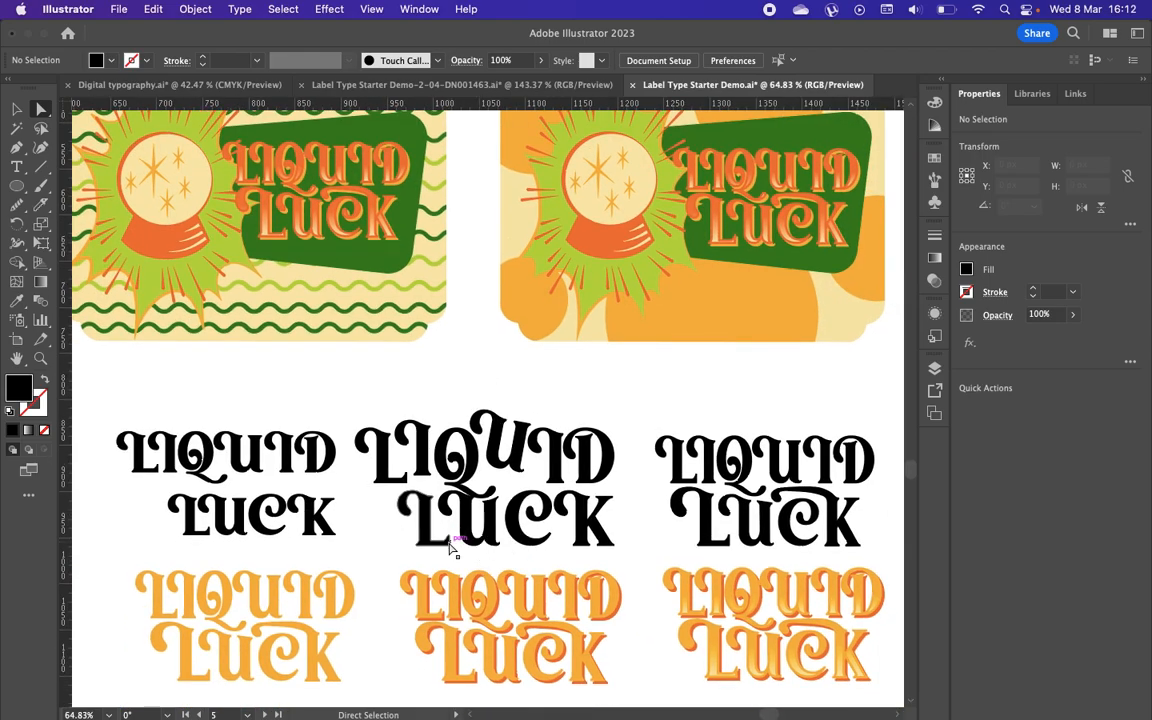
scroll(449, 545, "down", 10)
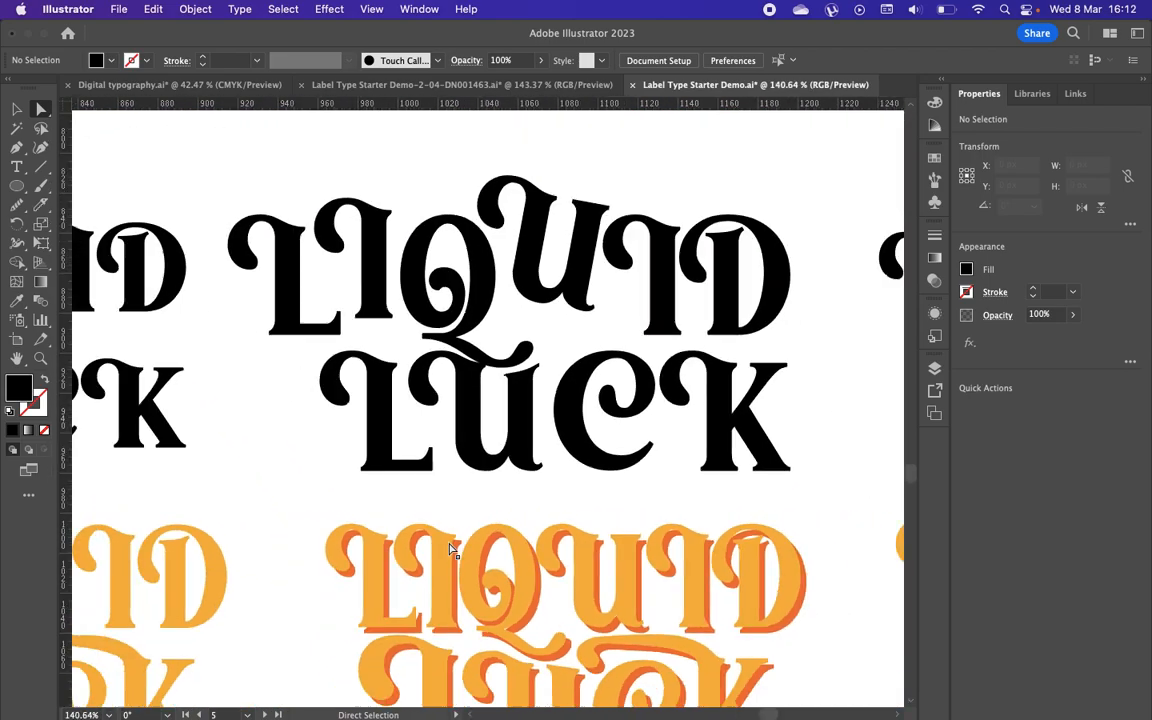
scroll(449, 545, "up", 3)
scroll(449, 545, "up", 8)
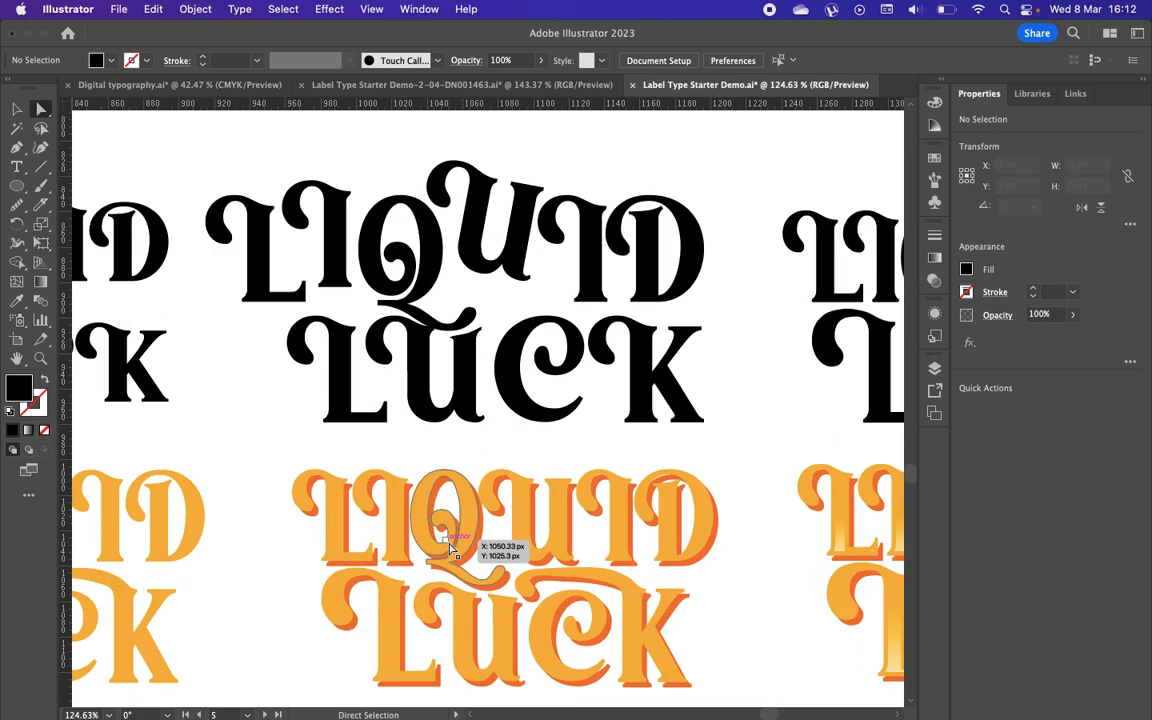
scroll(450, 549, "down", 1)
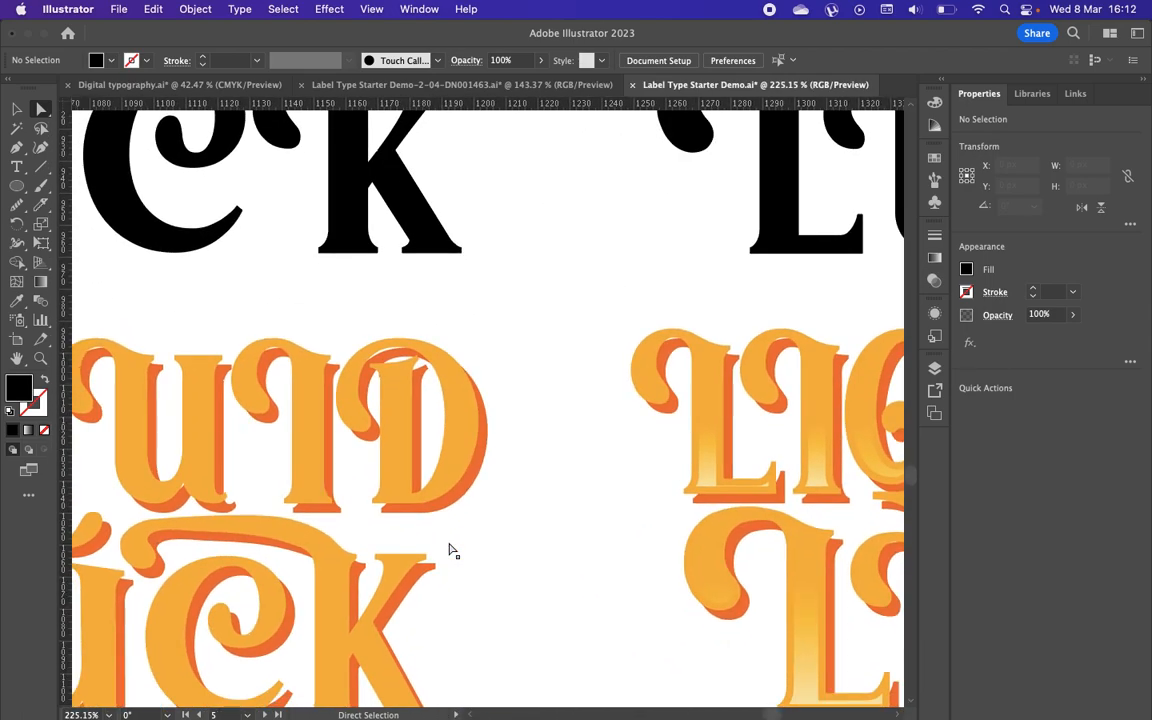
scroll(450, 548, "up", 5)
scroll(429, 537, "right", 10)
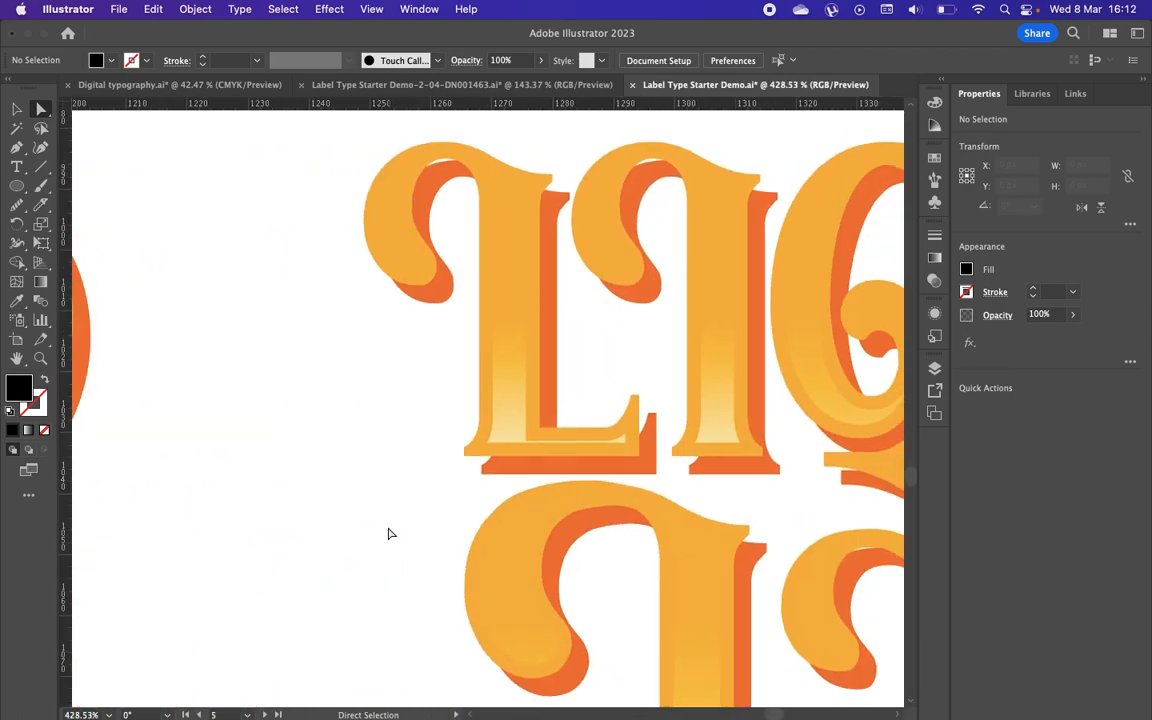
Step: Pull the inner gradient highlight off LIQUID's L in the highlighted version and set it beside the letter to show its separate layers
left_click_drag(528, 383, 273, 413)
left_click(514, 325)
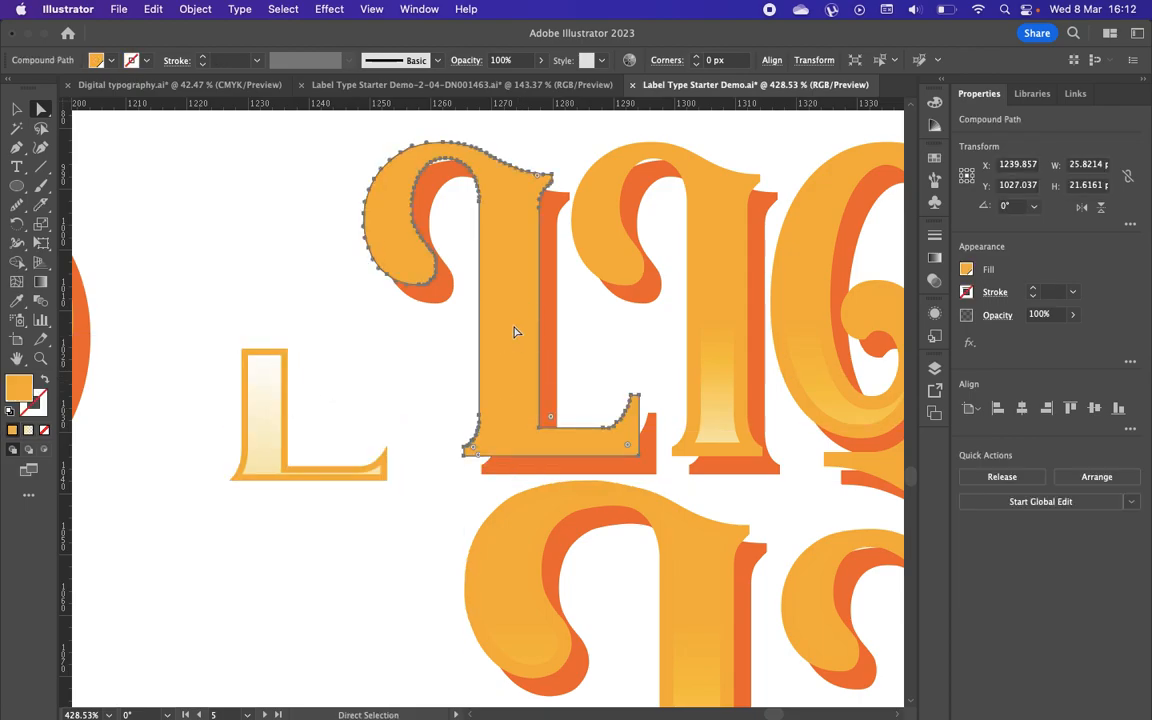
left_click(16, 113)
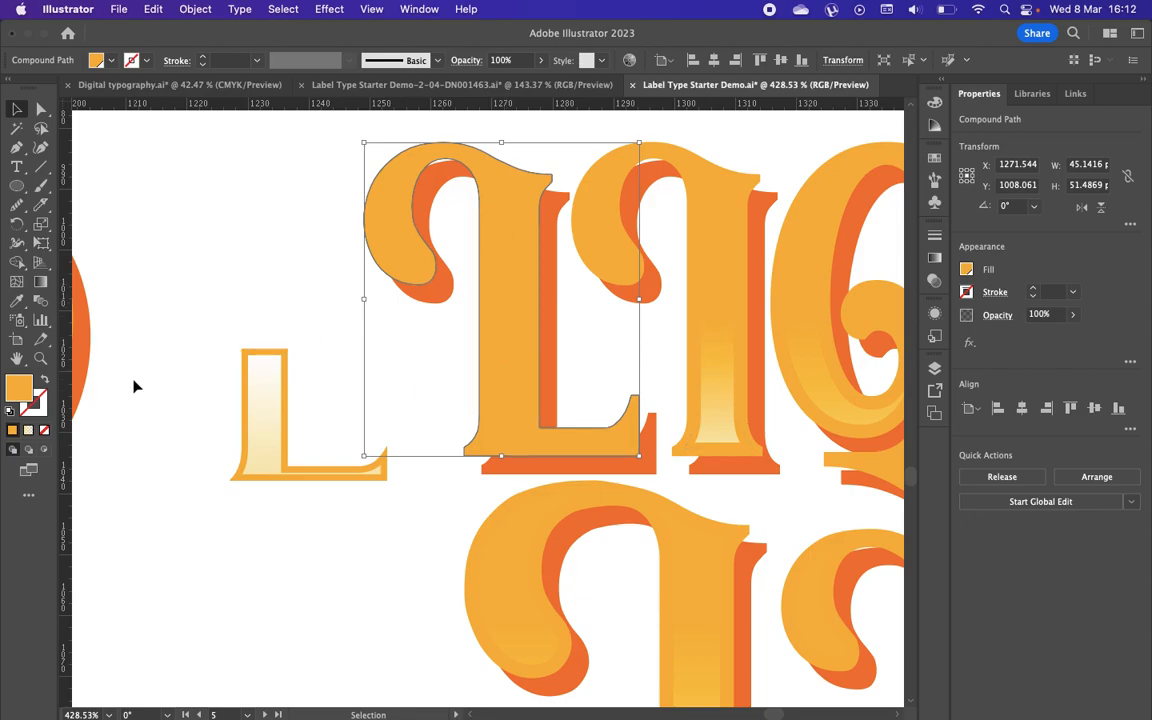
left_click(287, 418)
left_click_drag(288, 409, 370, 474)
double_click(303, 401)
key("super+z")
double_click(317, 441)
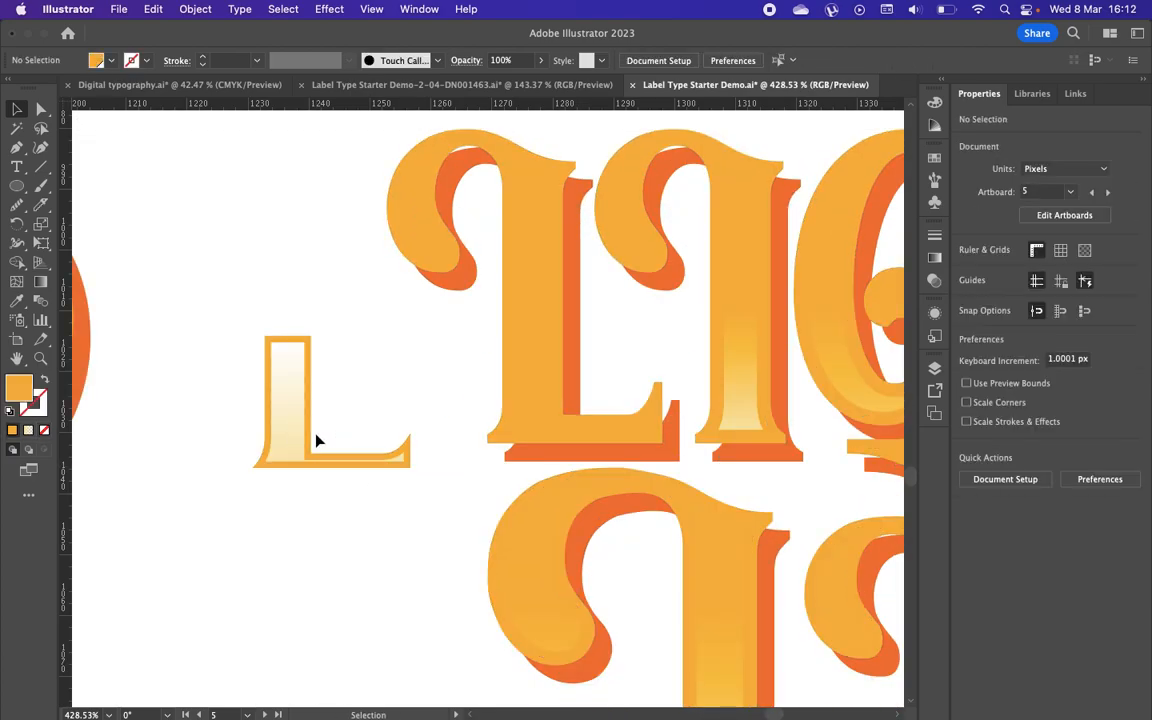
Step: Undo the test moves of the detached highlight and place it back over LIQUID's L
double_click(301, 406)
left_click_drag(301, 406, 46, 484)
key("super+z")
key("super+z")
double_click(273, 411)
double_click(273, 411)
left_click_drag(274, 412, 519, 381)
double_click(316, 417)
Step: Examine the finished gradient and black LIQUID LUCK versions, especially the K's long swash over the C
scroll(316, 420, "down", 3)
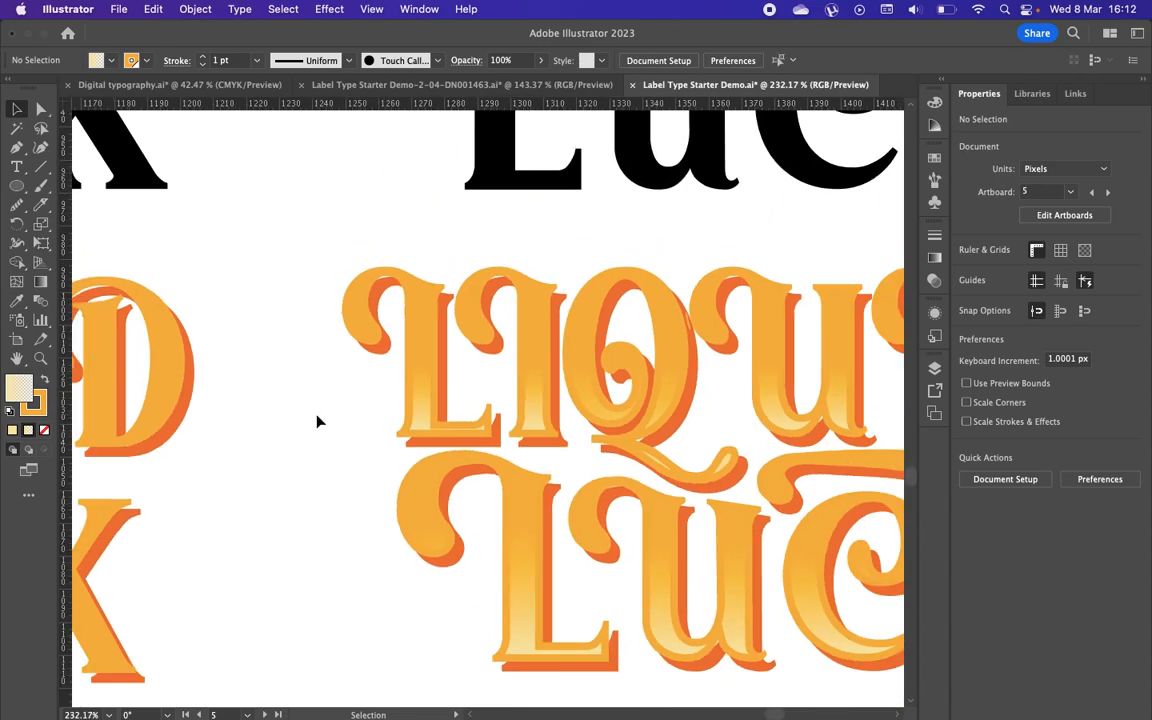
scroll(316, 421, "down", 3)
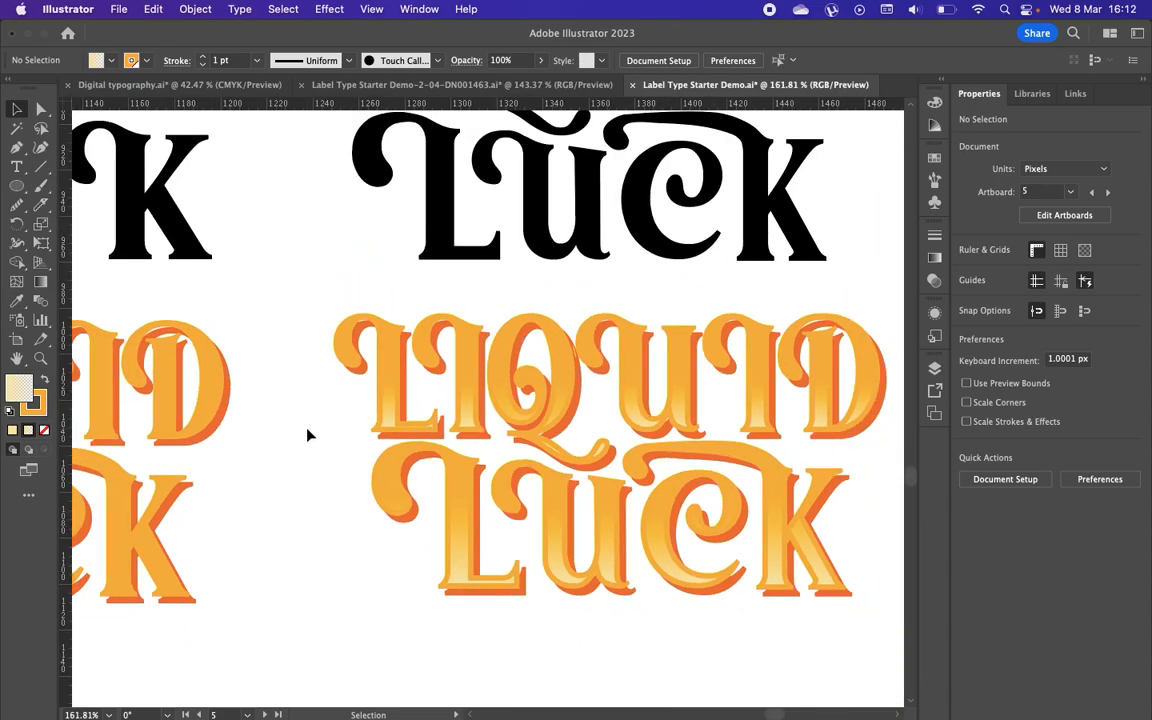
scroll(309, 435, "up", 2)
scroll(309, 435, "down", 2)
scroll(309, 435, "up", 1)
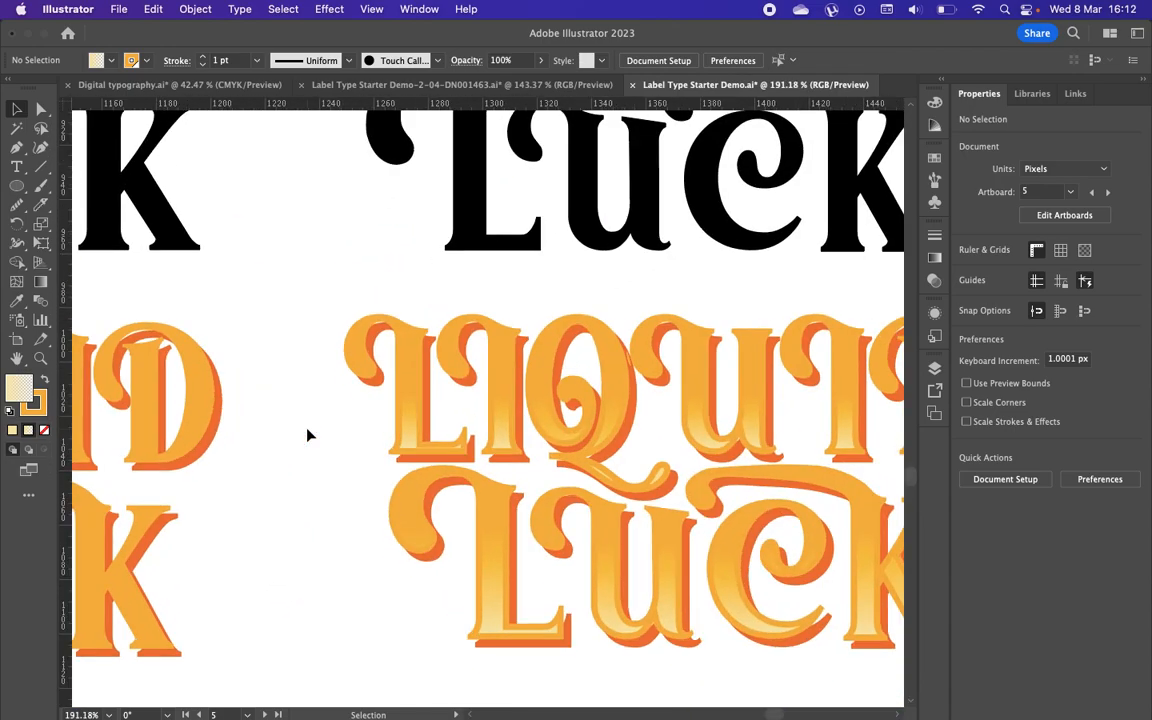
scroll(309, 435, "down", 4)
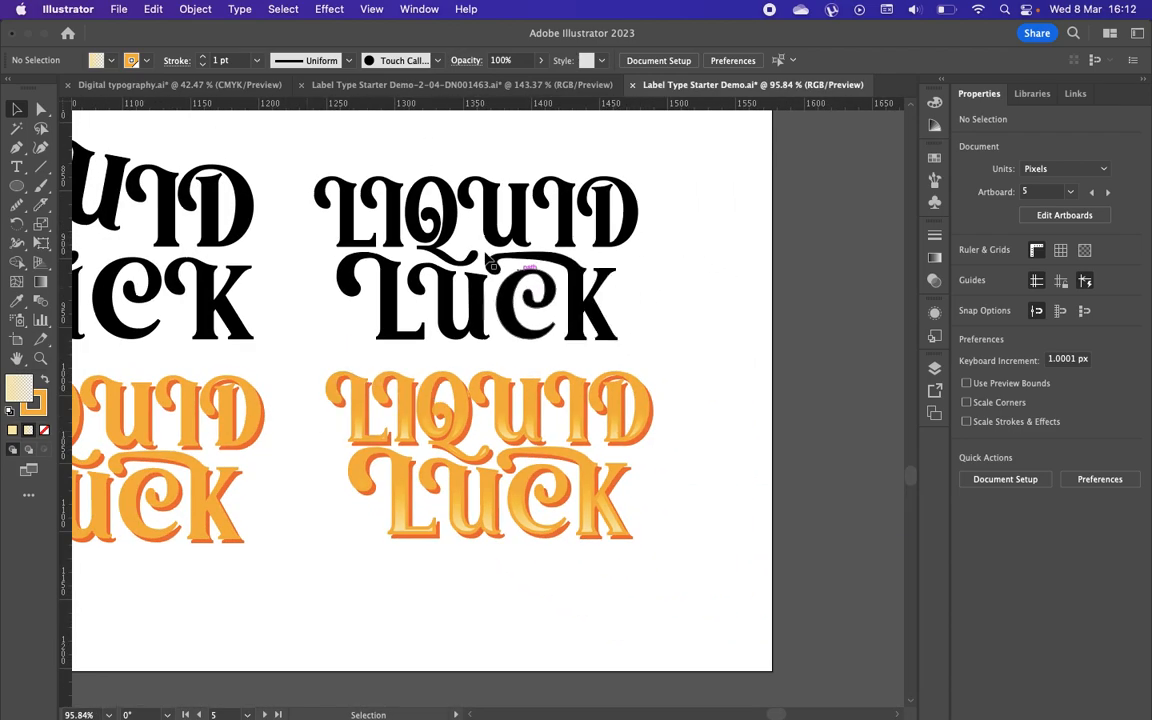
scroll(452, 258, "up", 6)
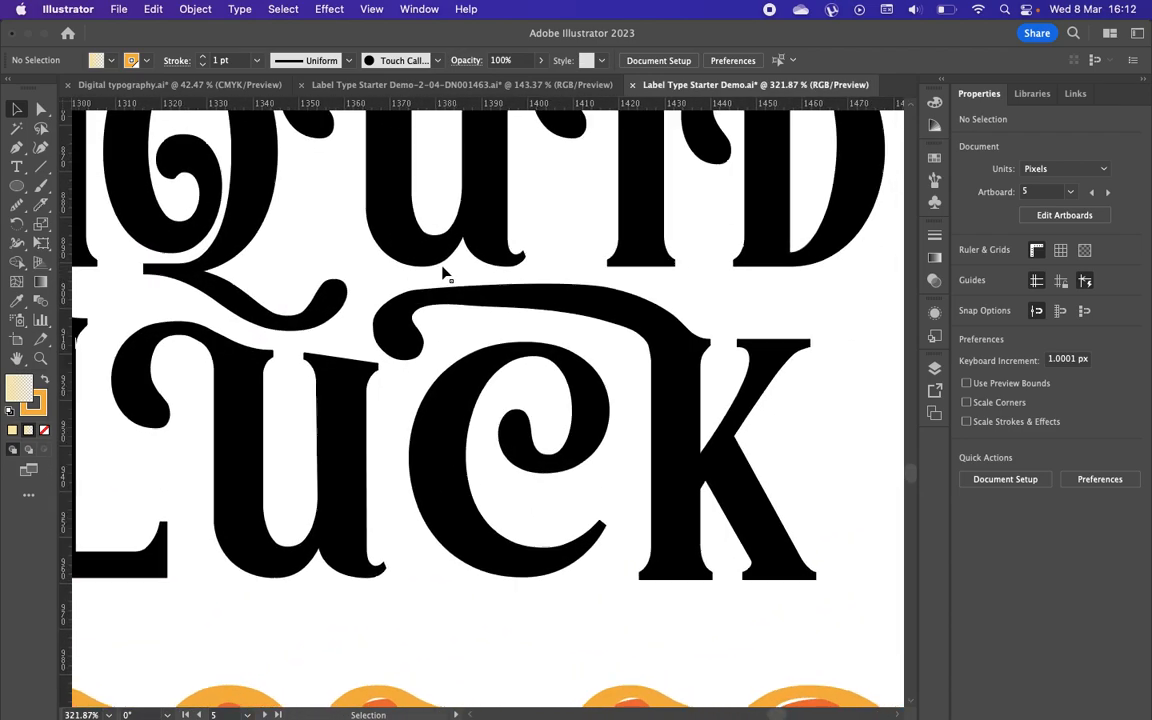
left_click(672, 372)
scroll(672, 368, "left", 10)
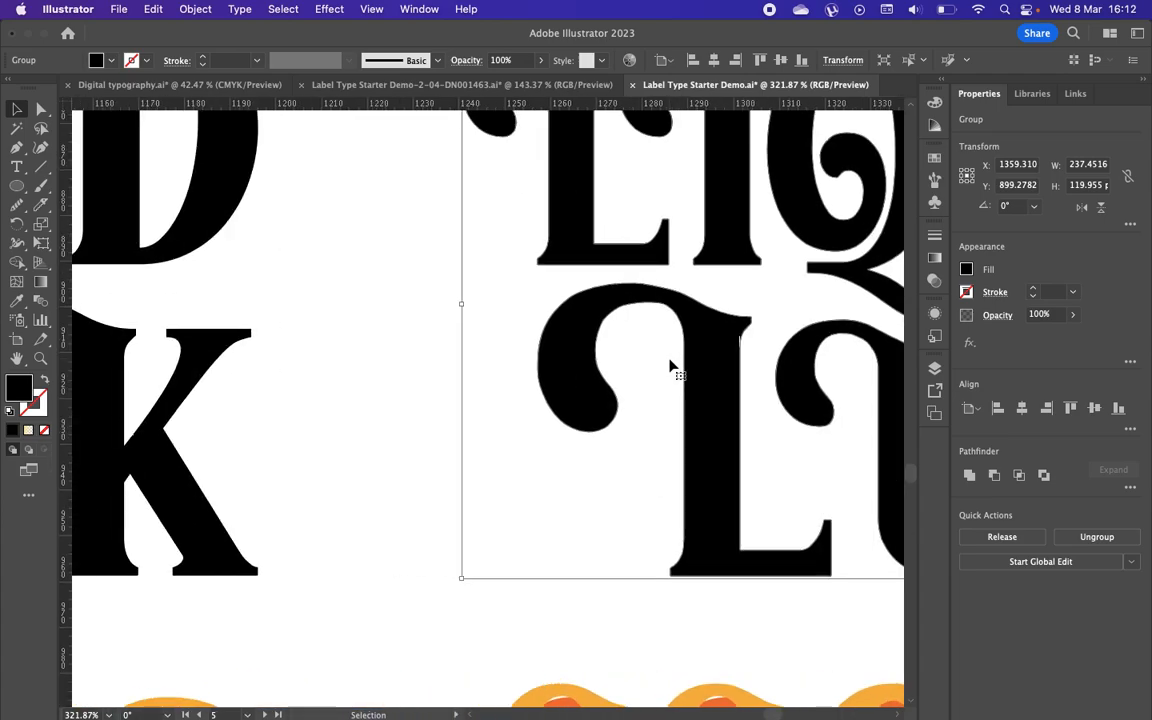
scroll(670, 366, "left", 8)
Step: Extend the curl of LUCK's K up and leftward over the C by moving its anchor points, and adjust the swash's thickness
left_click(432, 380)
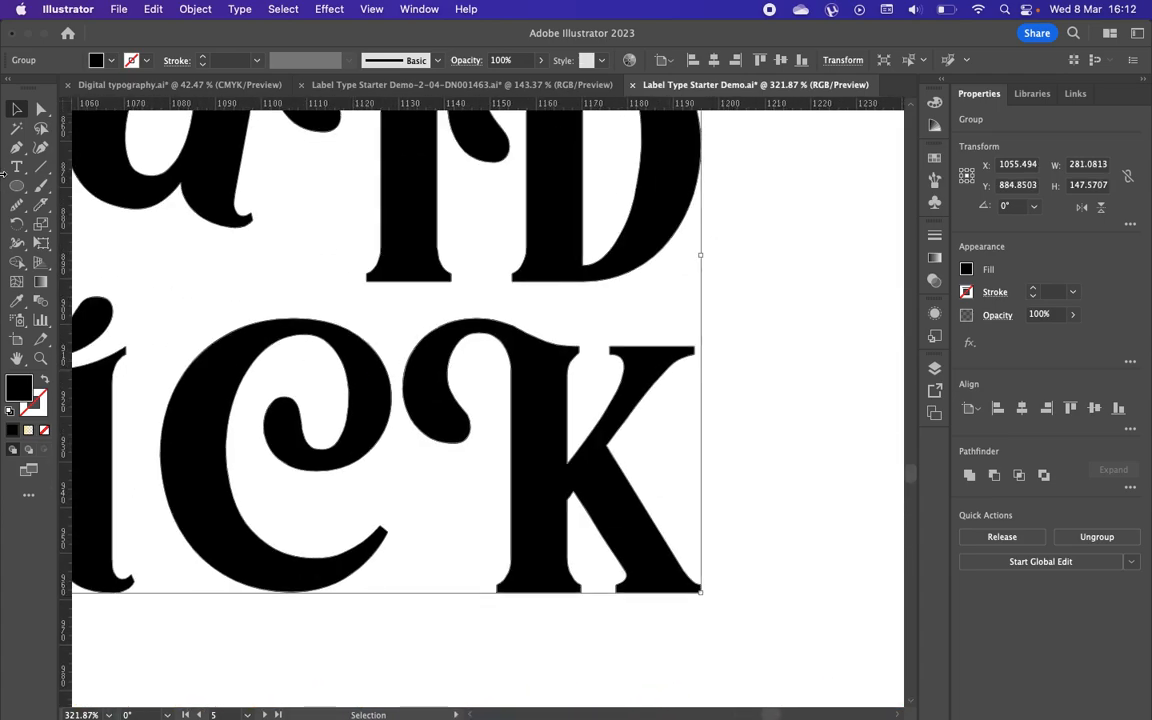
left_click(41, 109)
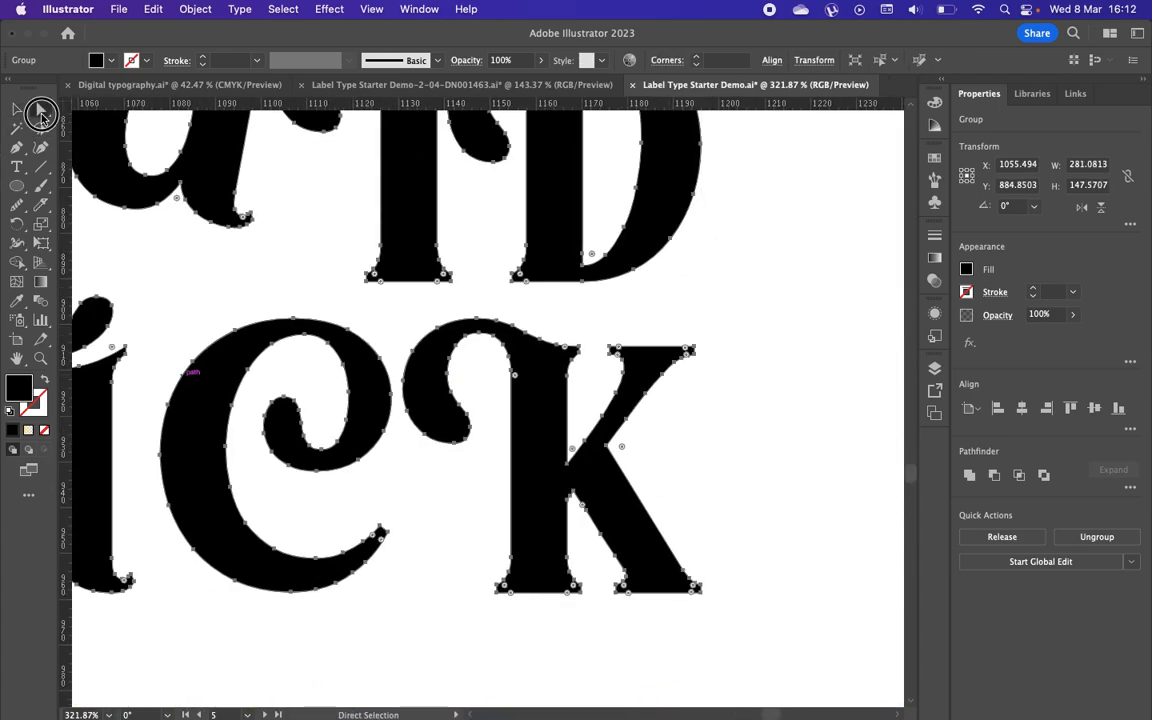
left_click_drag(393, 309, 498, 472)
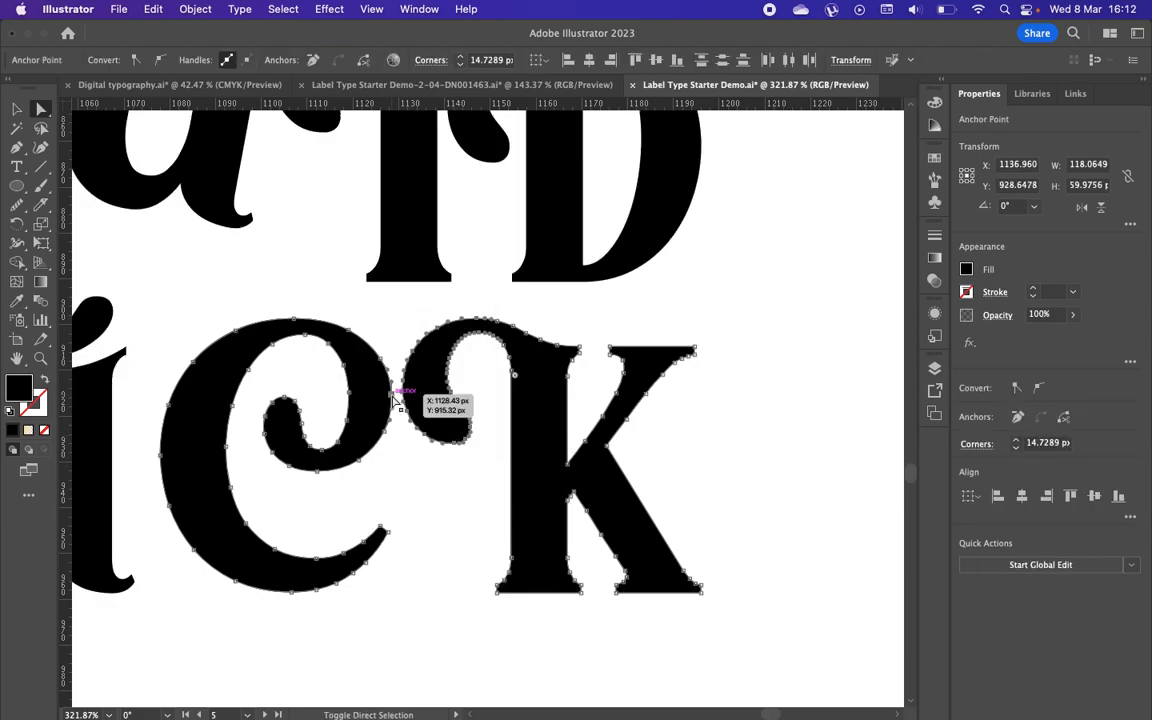
mouse_move(406, 388)
left_mouse_down()
mouse_move(180, 329)
mouse_move(130, 303)
mouse_move(116, 310)
left_mouse_up()
mouse_move(213, 243)
left_mouse_down()
mouse_move(287, 252)
mouse_move(206, 246)
left_mouse_up()
mouse_move(480, 322)
left_mouse_down()
mouse_move(514, 347)
mouse_move(466, 334)
left_mouse_up()
mouse_move(519, 366)
left_mouse_down()
mouse_move(527, 357)
mouse_move(496, 355)
mouse_move(514, 347)
mouse_move(497, 356)
mouse_move(476, 334)
mouse_move(437, 332)
mouse_move(404, 314)
mouse_move(450, 324)
mouse_move(406, 320)
mouse_move(404, 309)
left_mouse_up()
left_click_drag(206, 249, 172, 250)
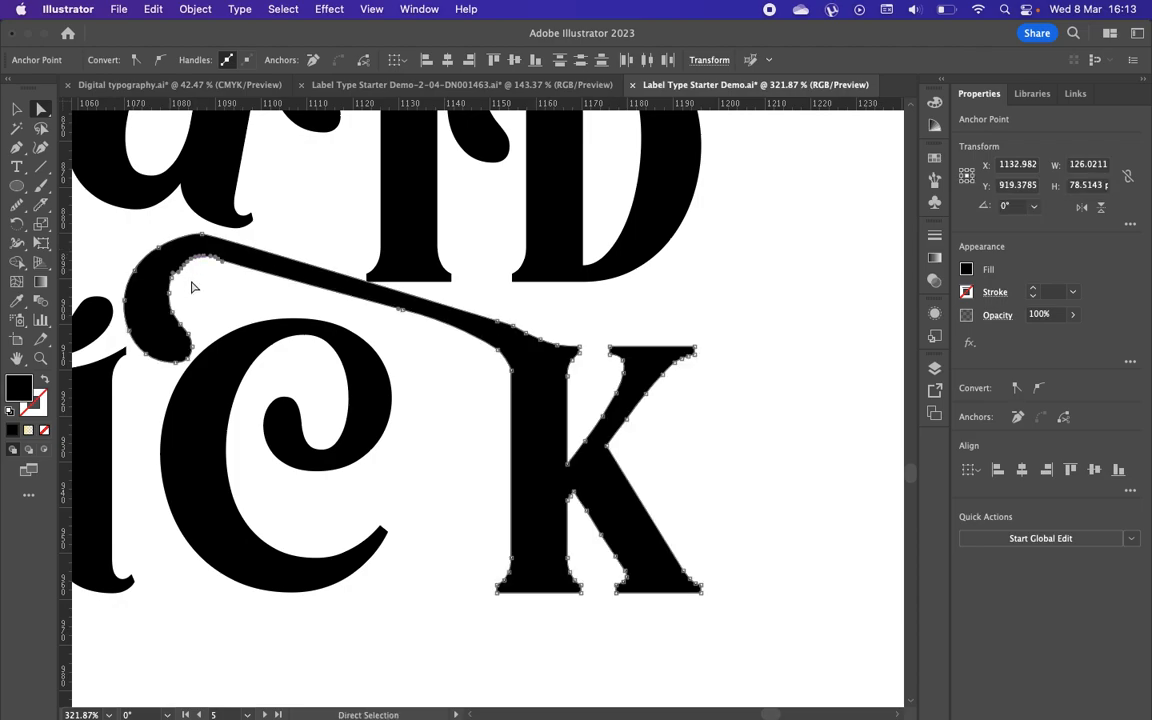
Step: Refine the anchor points inside the K's extended curl and even out the curl and underside with the Smooth tool
left_click(201, 290)
left_click_drag(205, 275, 175, 294)
left_click(171, 294)
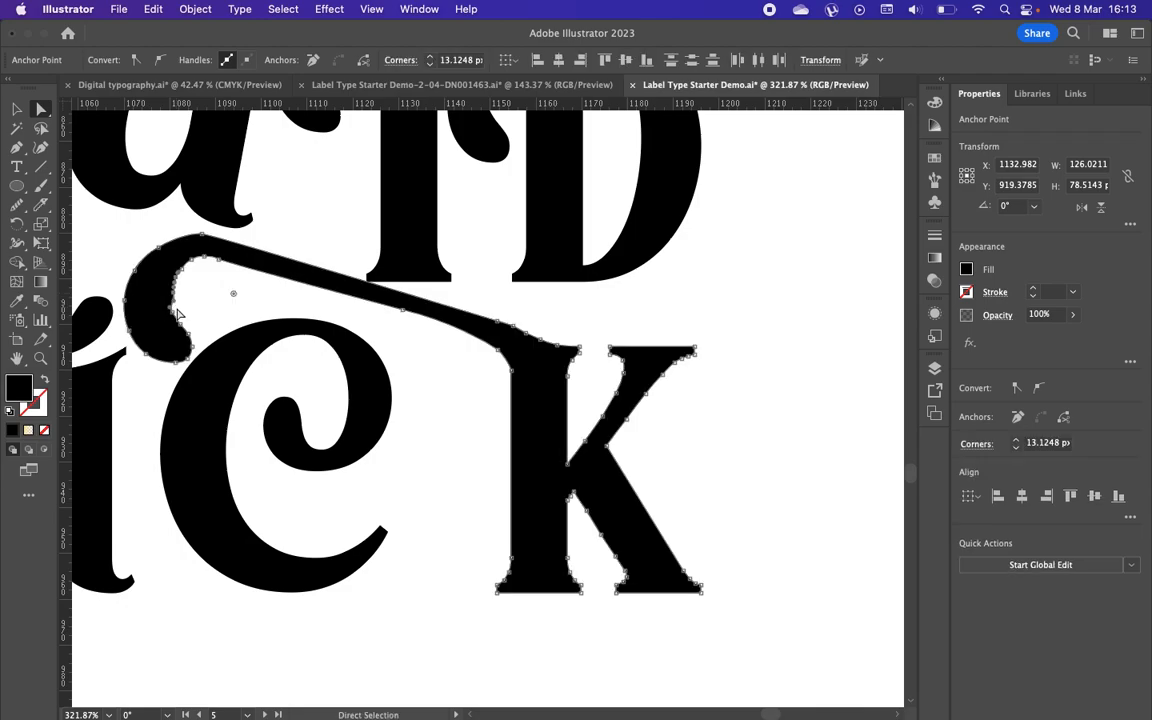
left_click(175, 317)
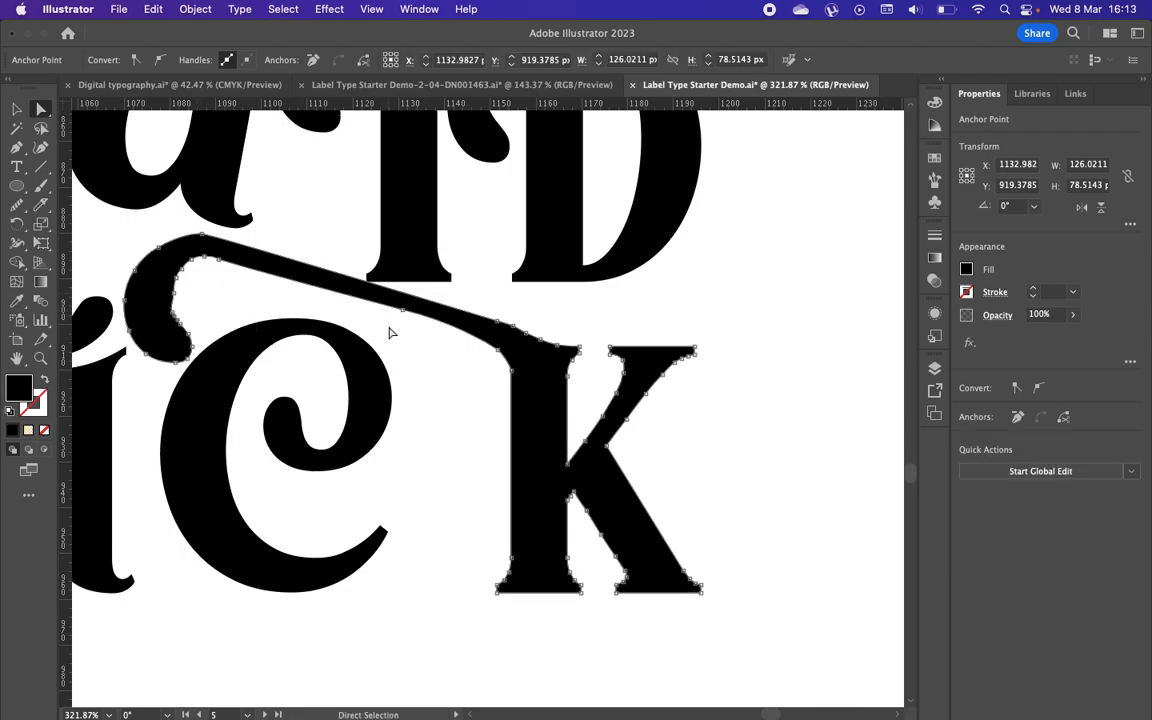
left_click(19, 206)
mouse_move(233, 267)
left_mouse_down()
mouse_move(179, 261)
mouse_move(161, 326)
left_mouse_up()
mouse_move(241, 269)
left_mouse_down()
mouse_move(179, 338)
mouse_move(167, 309)
mouse_move(188, 263)
mouse_move(264, 271)
left_mouse_up()
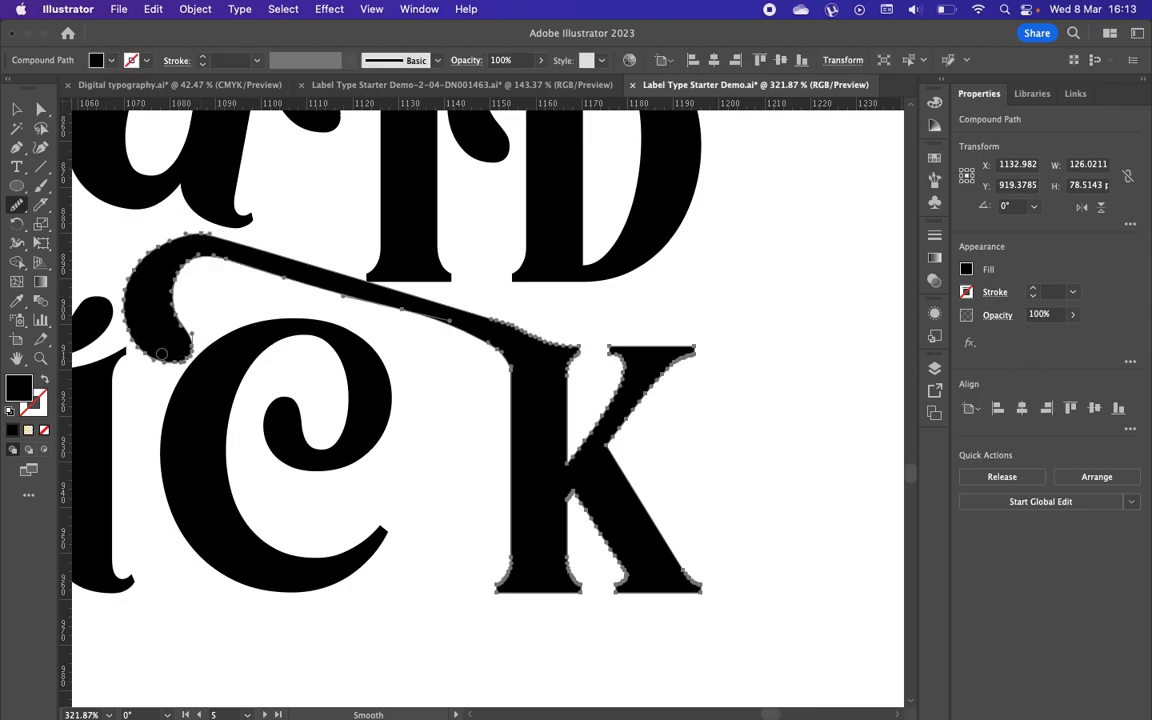
key("v")
left_click(418, 351)
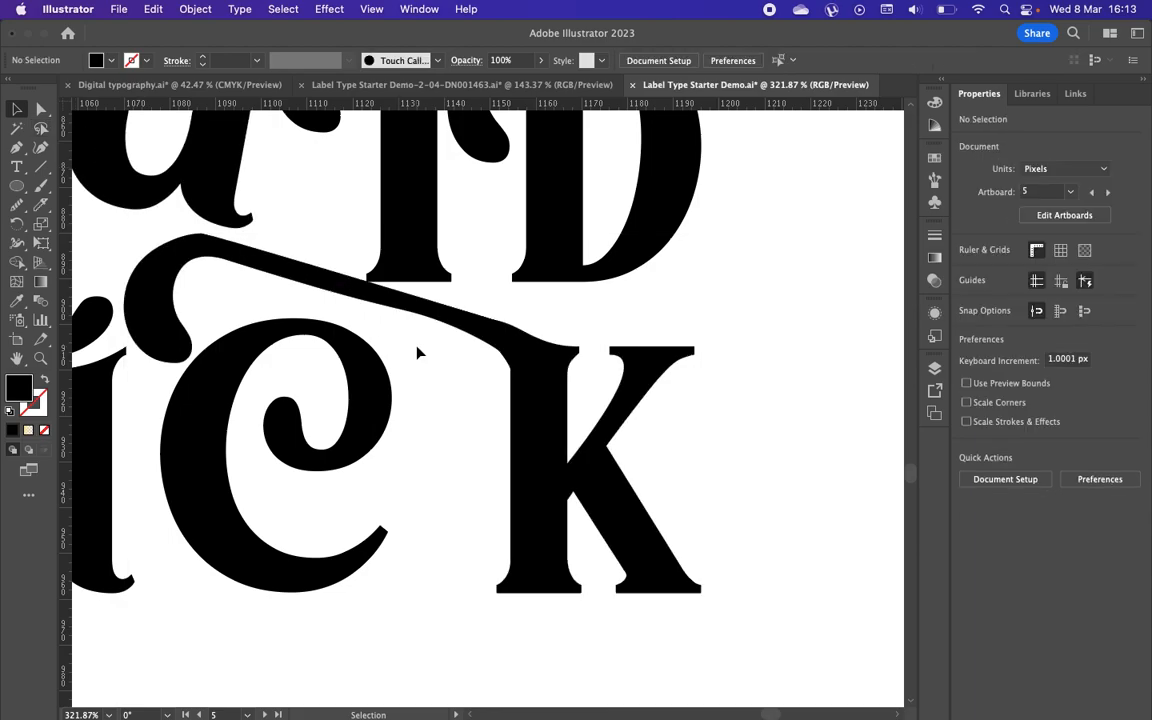
Step: Isolate LUCK's K and smooth the upper and lower edges of its extended swash with the Smooth tool
left_click(231, 265)
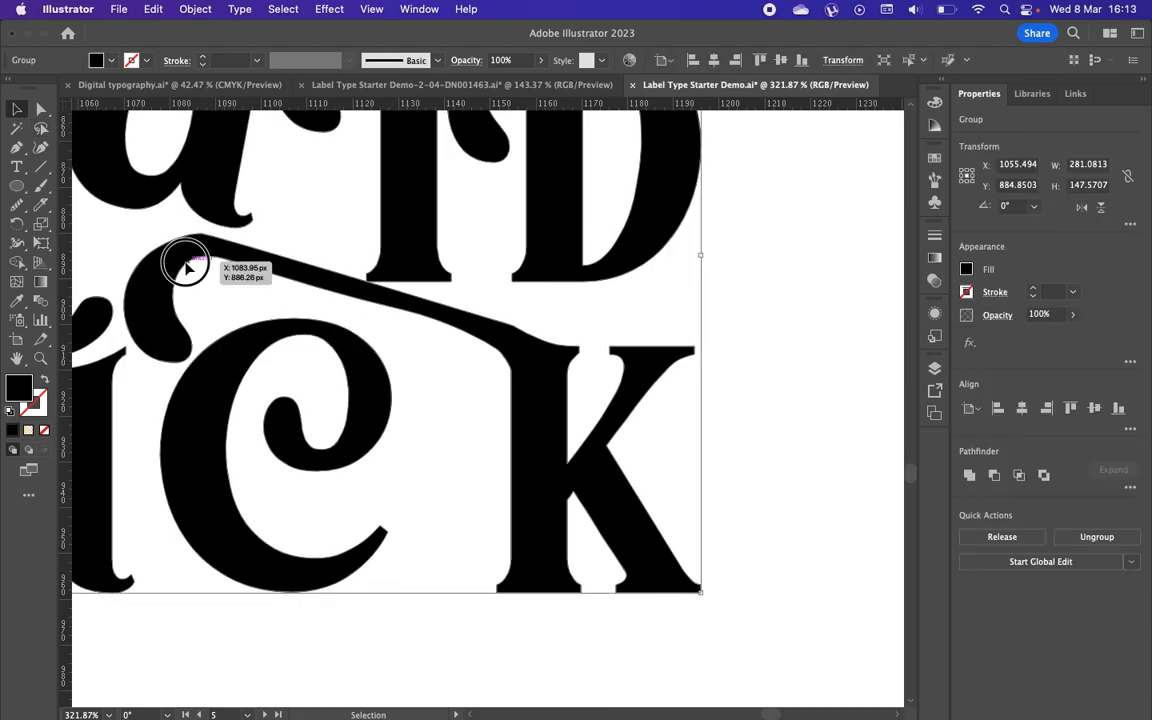
double_click(185, 248)
left_click(188, 247)
double_click(193, 245)
left_click(210, 250)
left_click(17, 204)
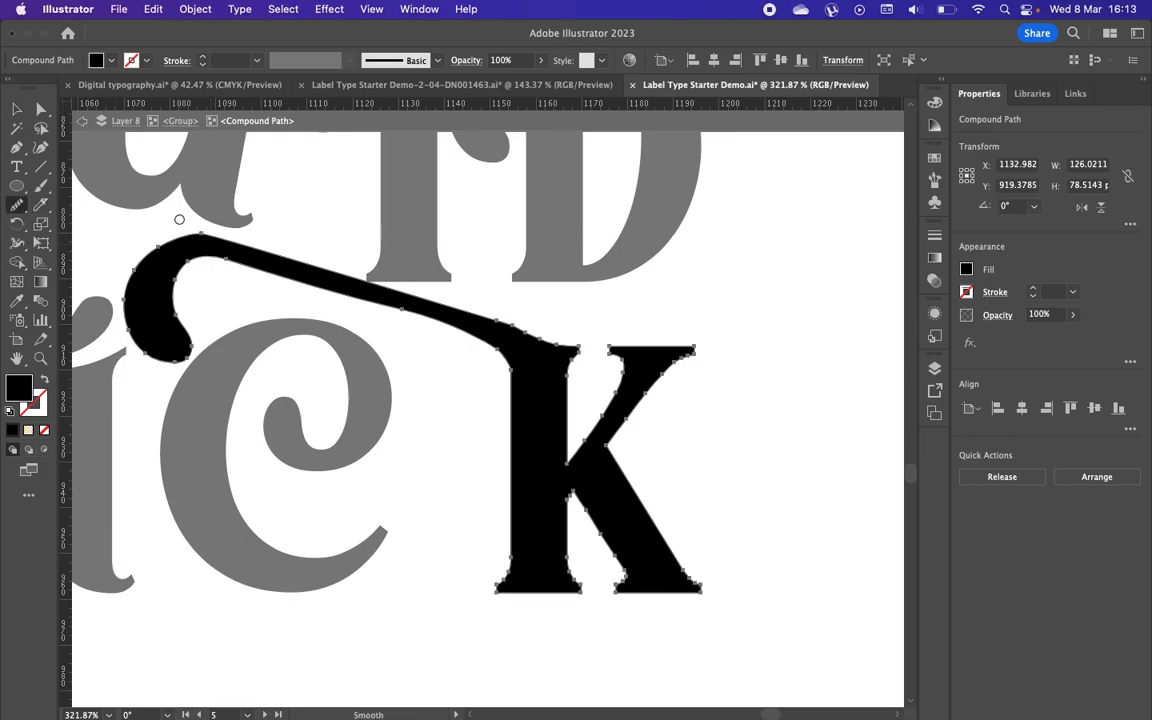
mouse_move(233, 235)
left_mouse_down()
mouse_move(170, 236)
mouse_move(293, 246)
left_mouse_up()
mouse_move(175, 239)
left_mouse_down()
mouse_move(337, 265)
mouse_move(347, 289)
left_mouse_up()
left_click_drag(243, 263, 412, 308)
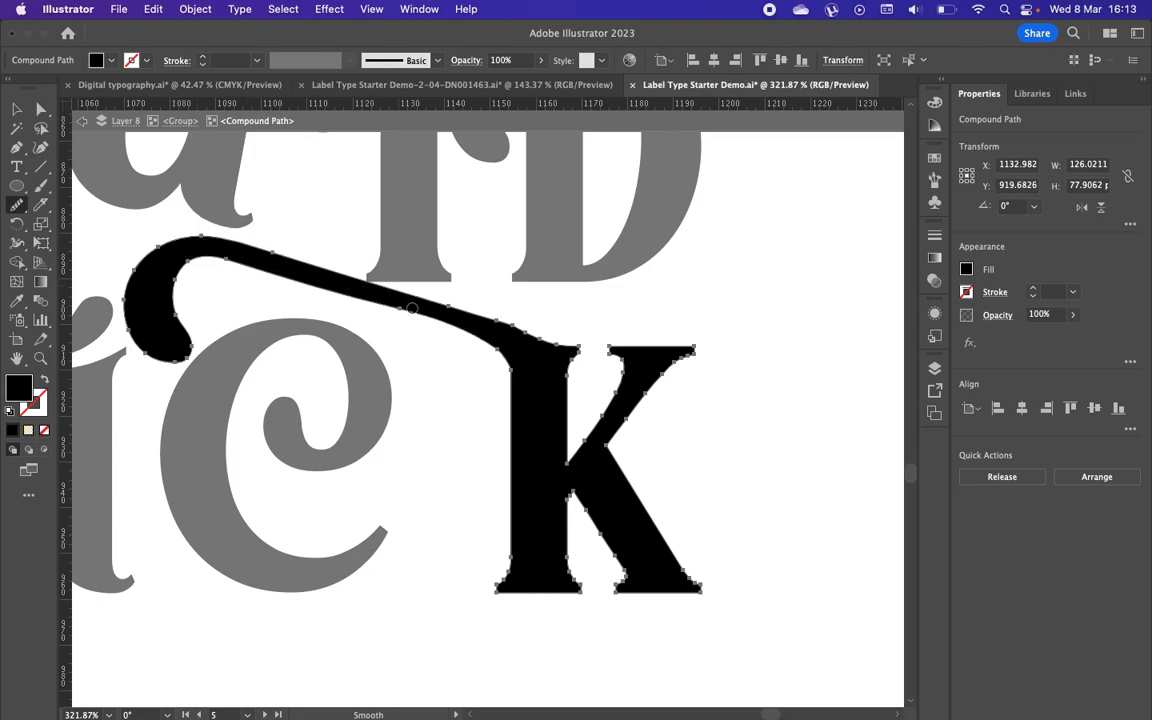
mouse_move(213, 264)
left_mouse_down()
mouse_move(350, 275)
mouse_move(388, 304)
mouse_move(511, 350)
left_mouse_up()
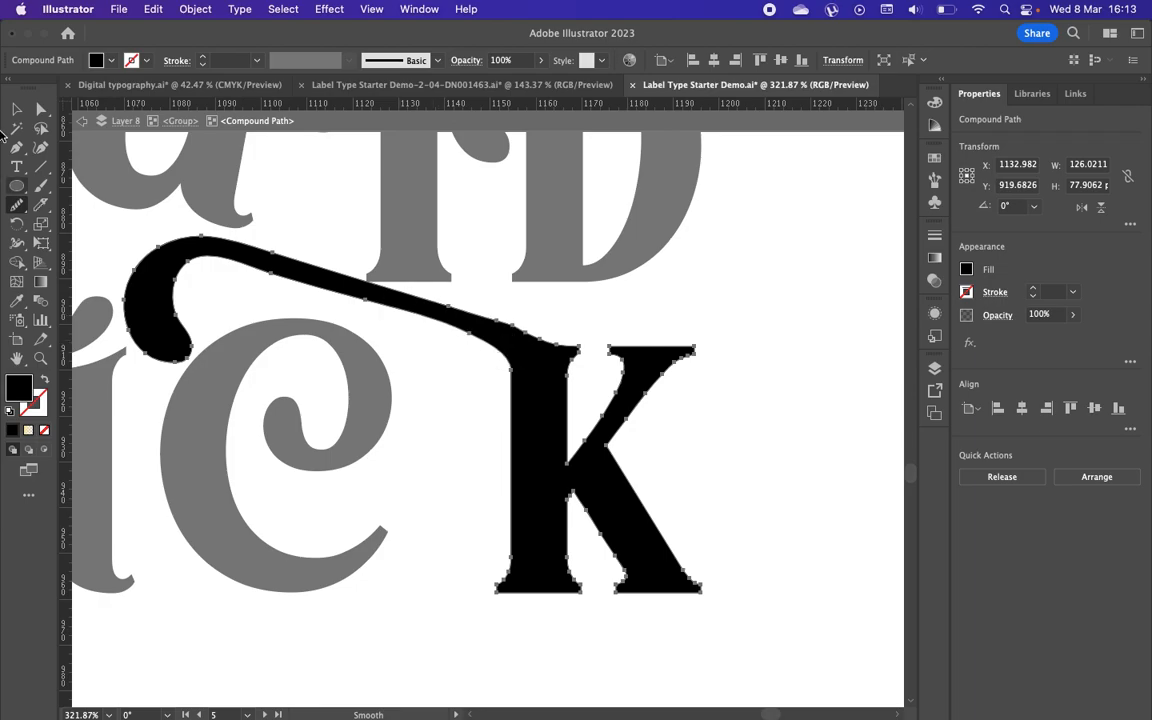
left_click(17, 109)
left_click(791, 343)
Step: Survey the LIQUID LUCK lettering and label variations, then the HEINZ BEANZ label designs across the artboards
scroll(797, 360, "down", 10)
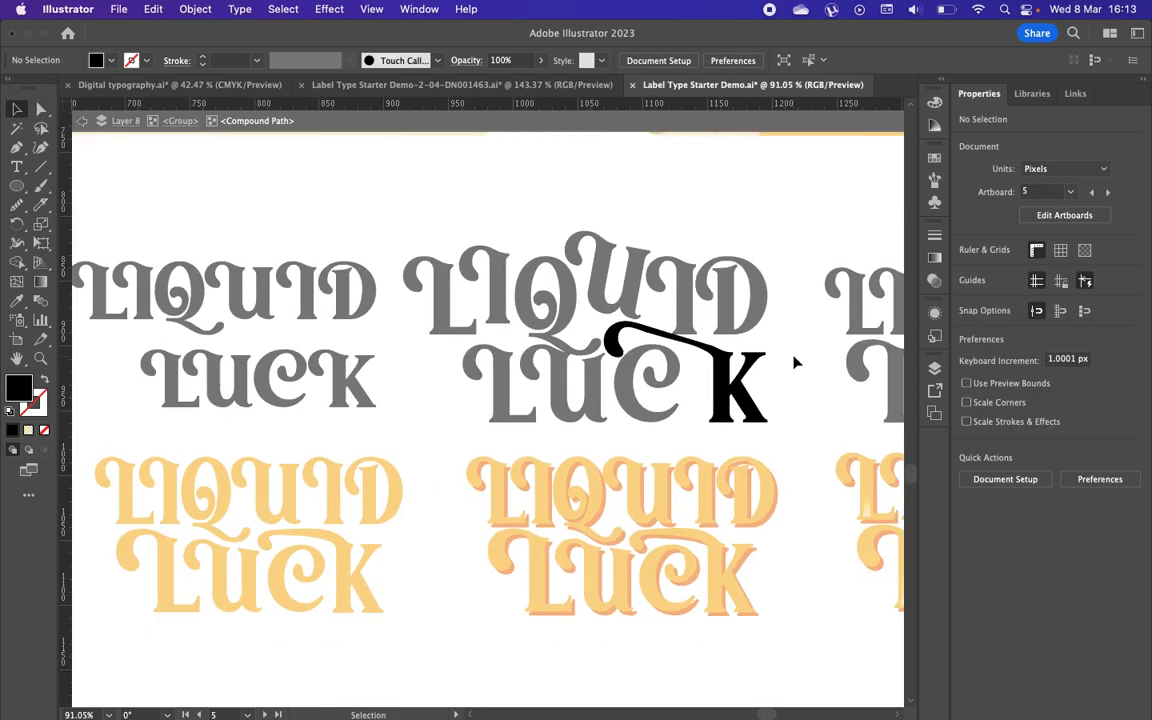
scroll(522, 436, "down", 5)
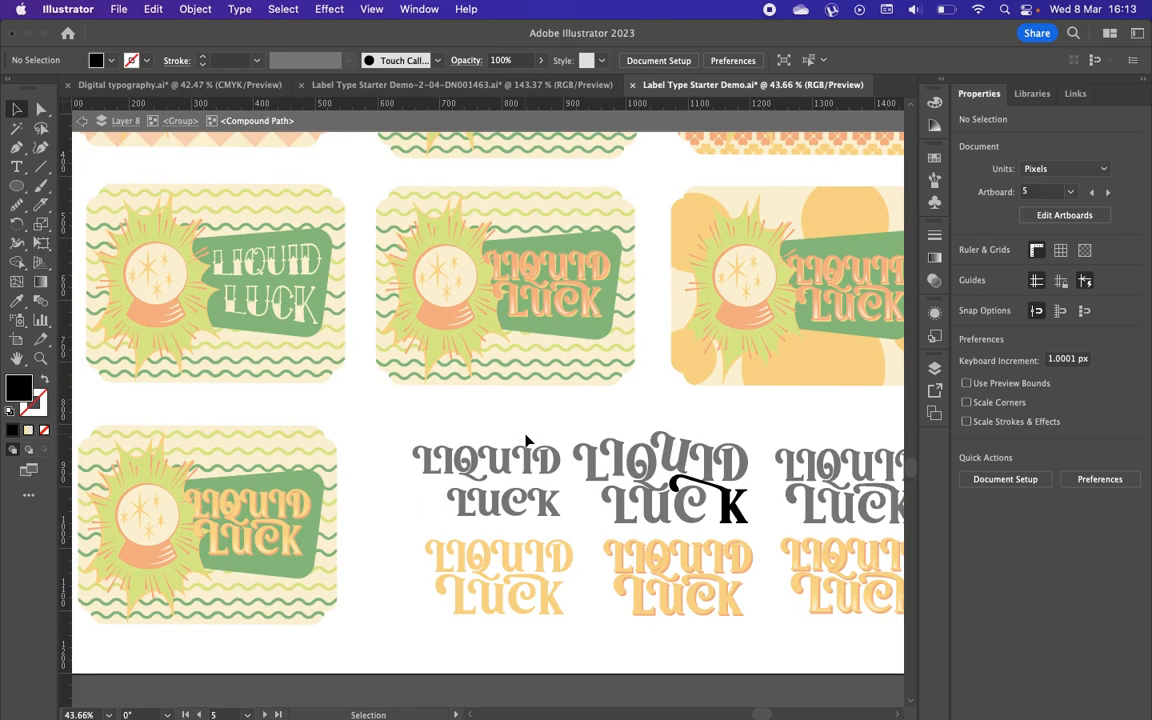
scroll(527, 441, "down", 4)
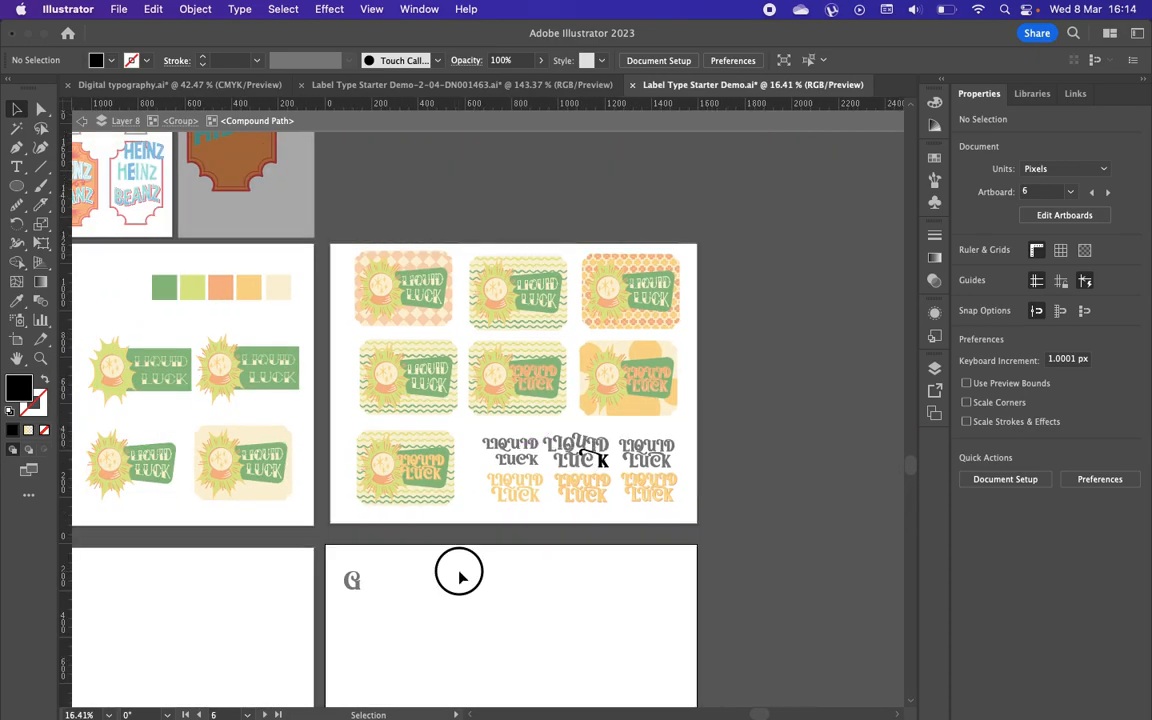
scroll(460, 577, "left", 3)
scroll(460, 577, "up", 4)
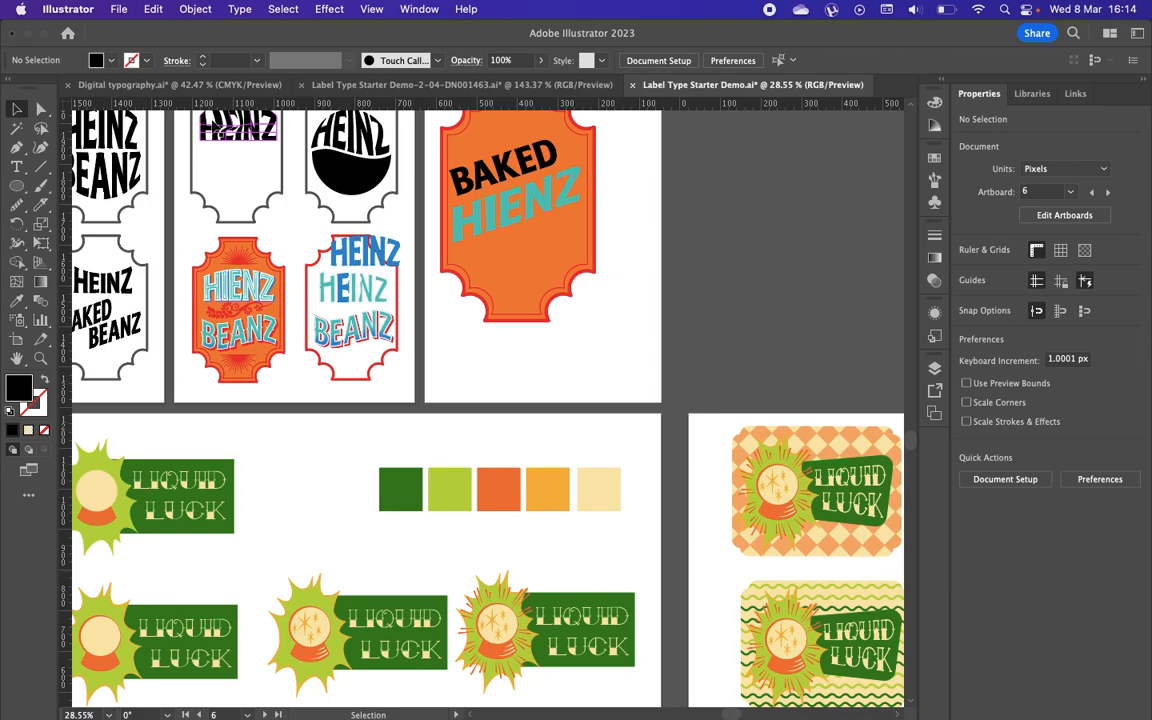
left_click(195, 9)
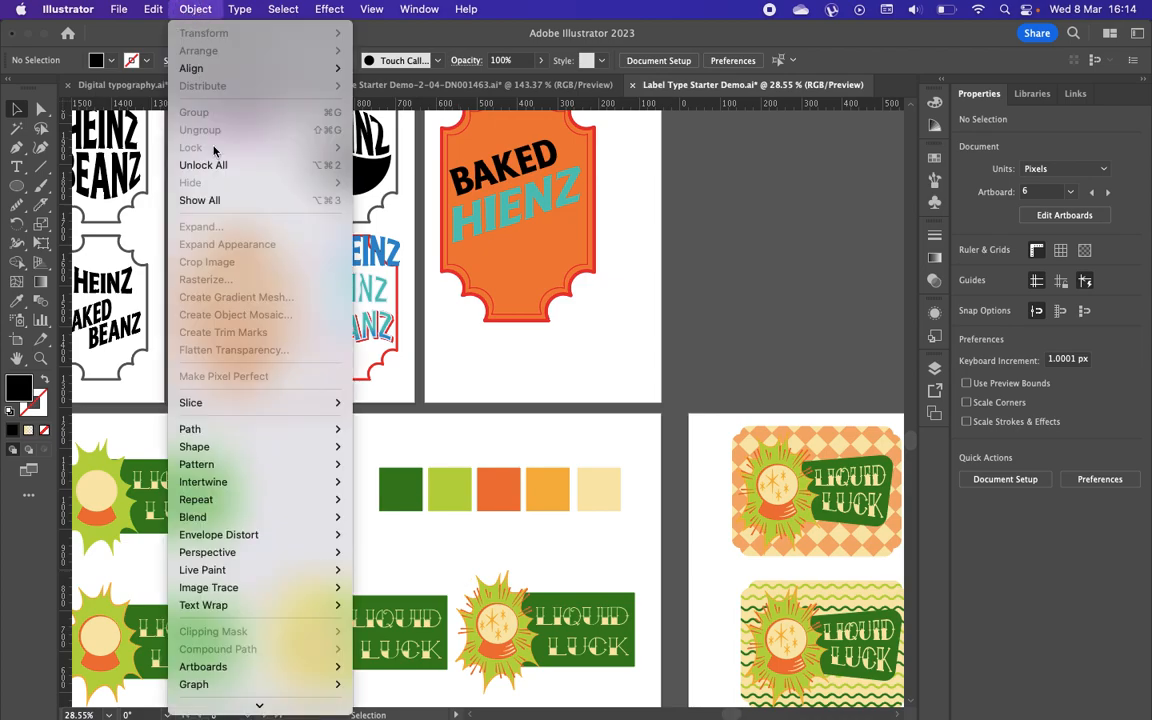
mouse_move(260, 540)
left_click(609, 381)
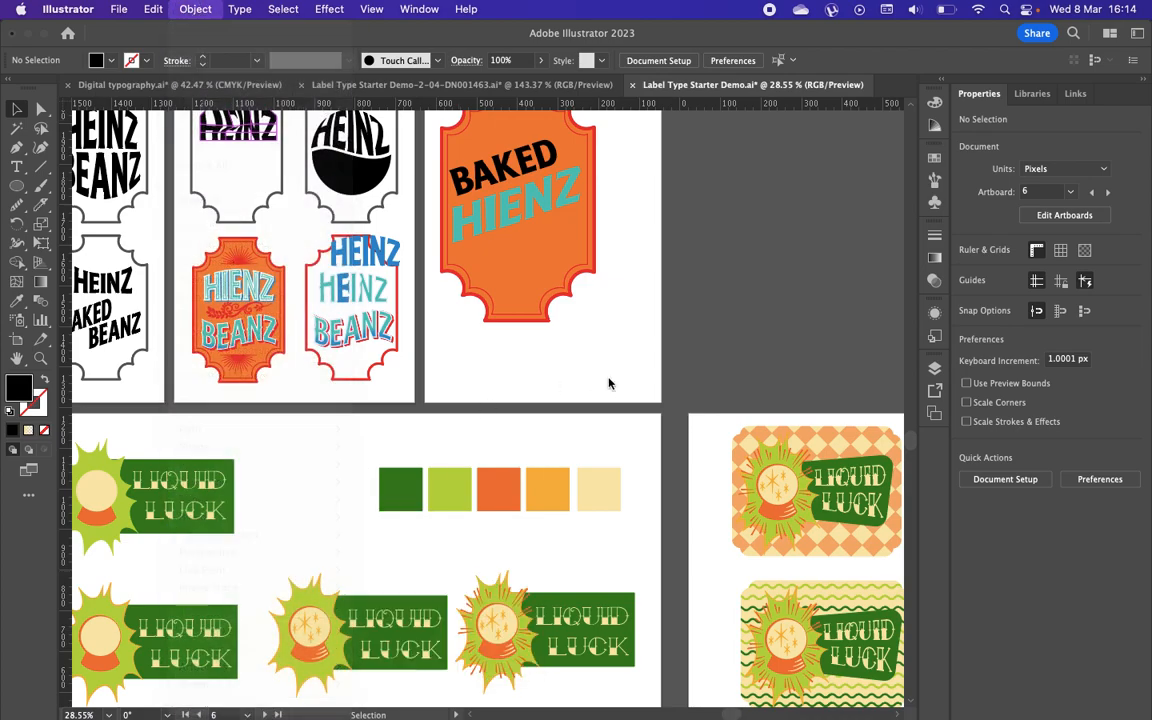
scroll(604, 384, "left", 3)
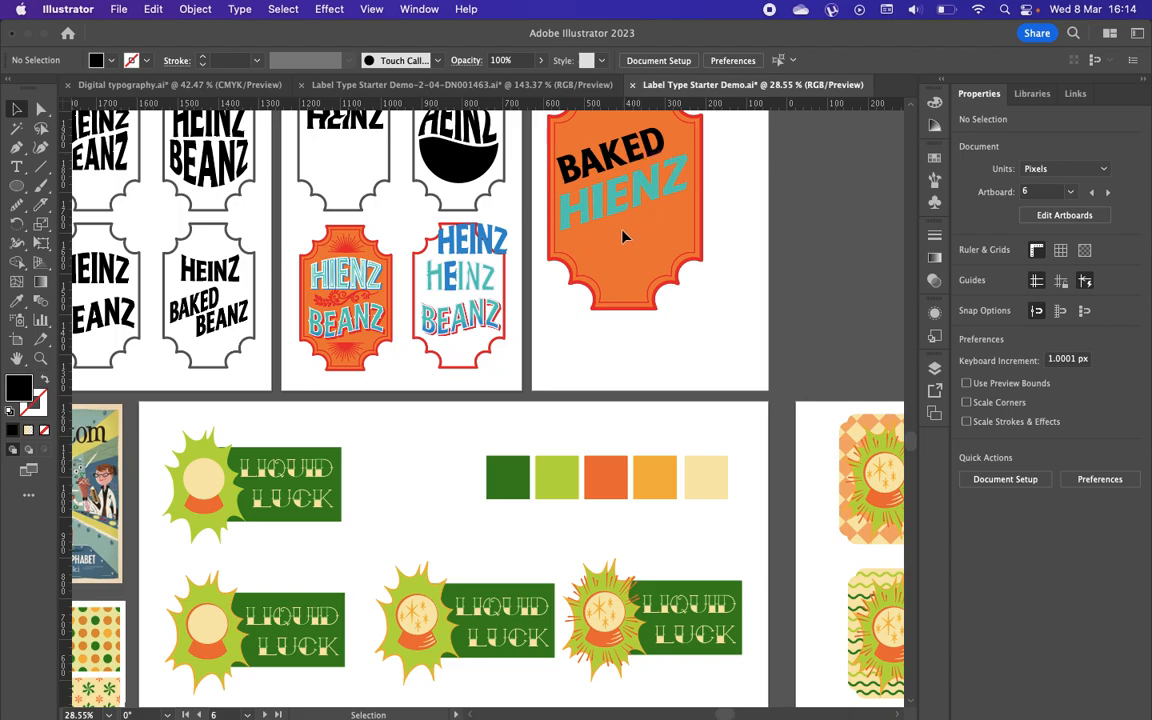
Step: Move the inner upper corner anchor of the lower gap in HEINZ's blue E outward and convert it to a corner point
left_click(445, 304)
left_click(448, 285)
left_click(239, 9)
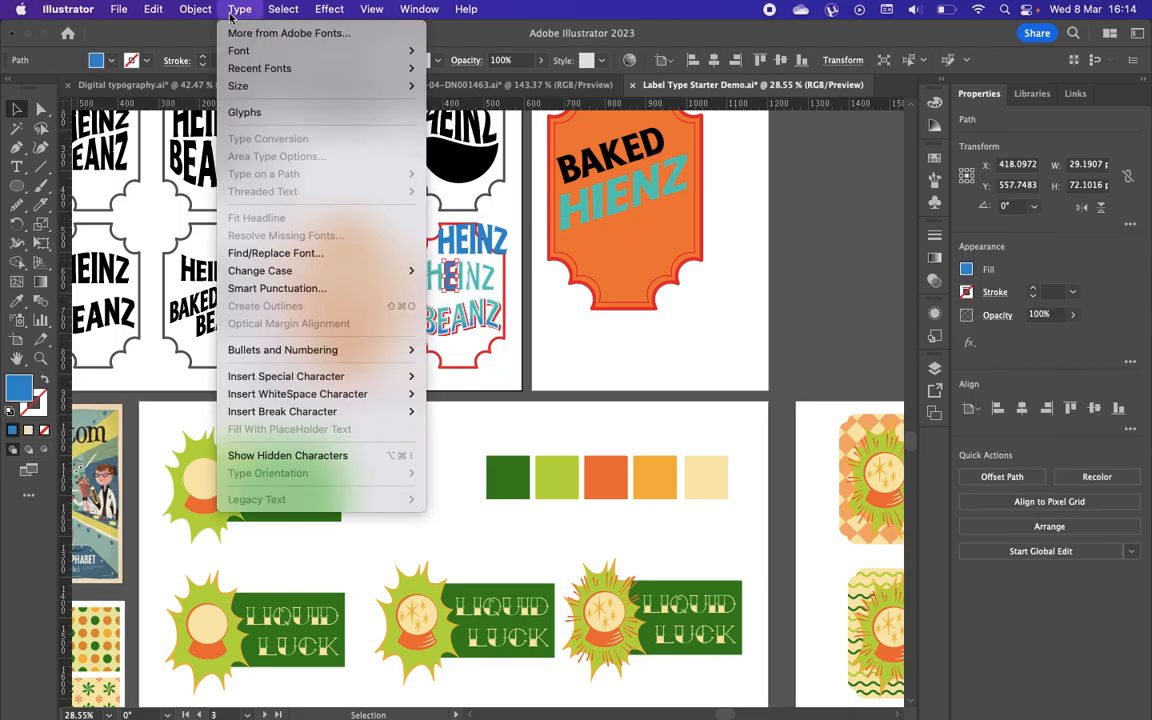
left_click(650, 350)
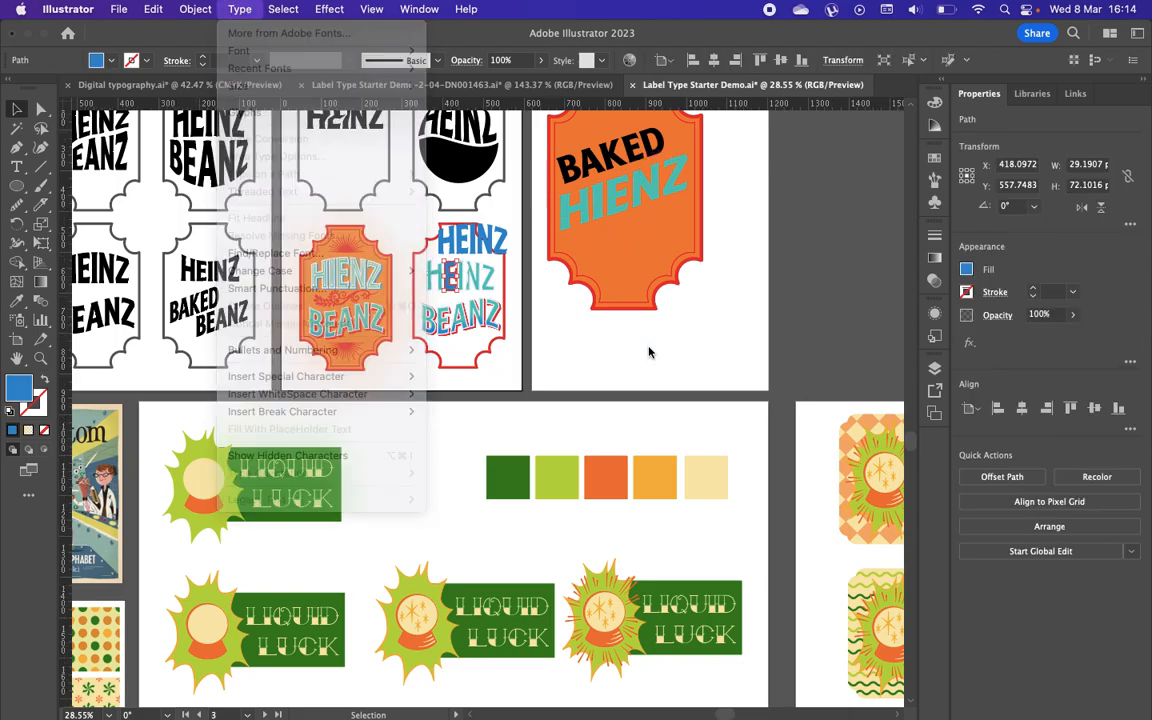
scroll(649, 348, "up", 5)
scroll(420, 300, "left", 5)
scroll(420, 300, "up", 5)
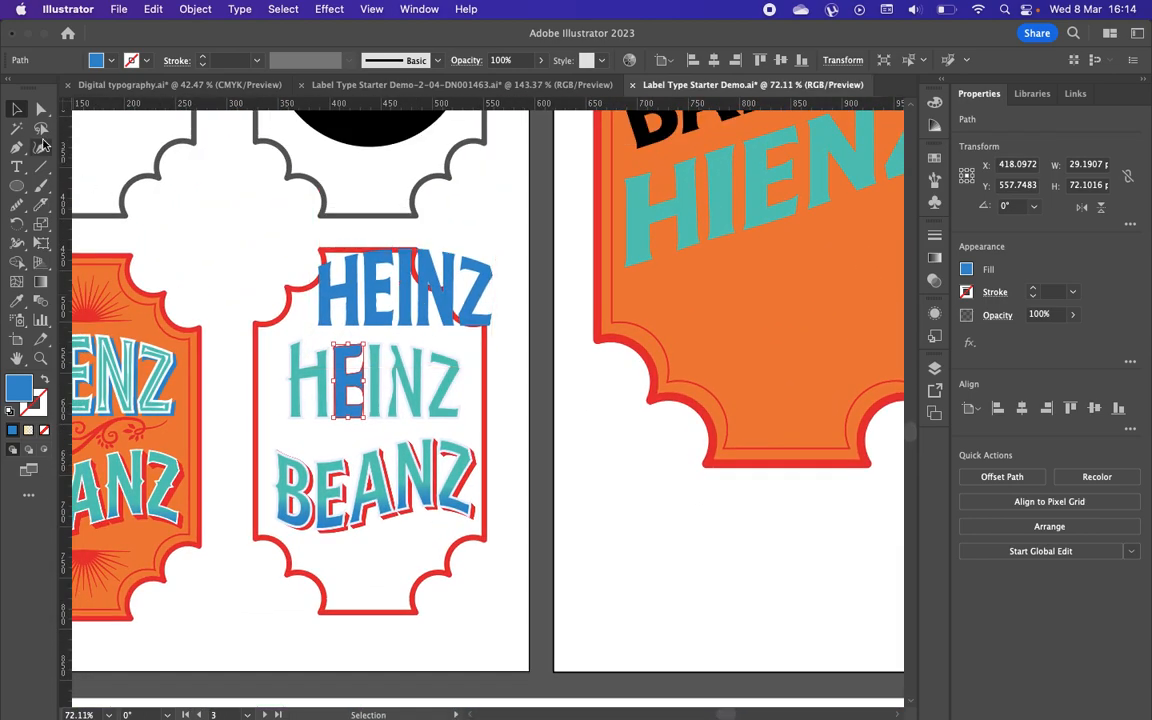
left_click(41, 109)
scroll(360, 497, "up", 10)
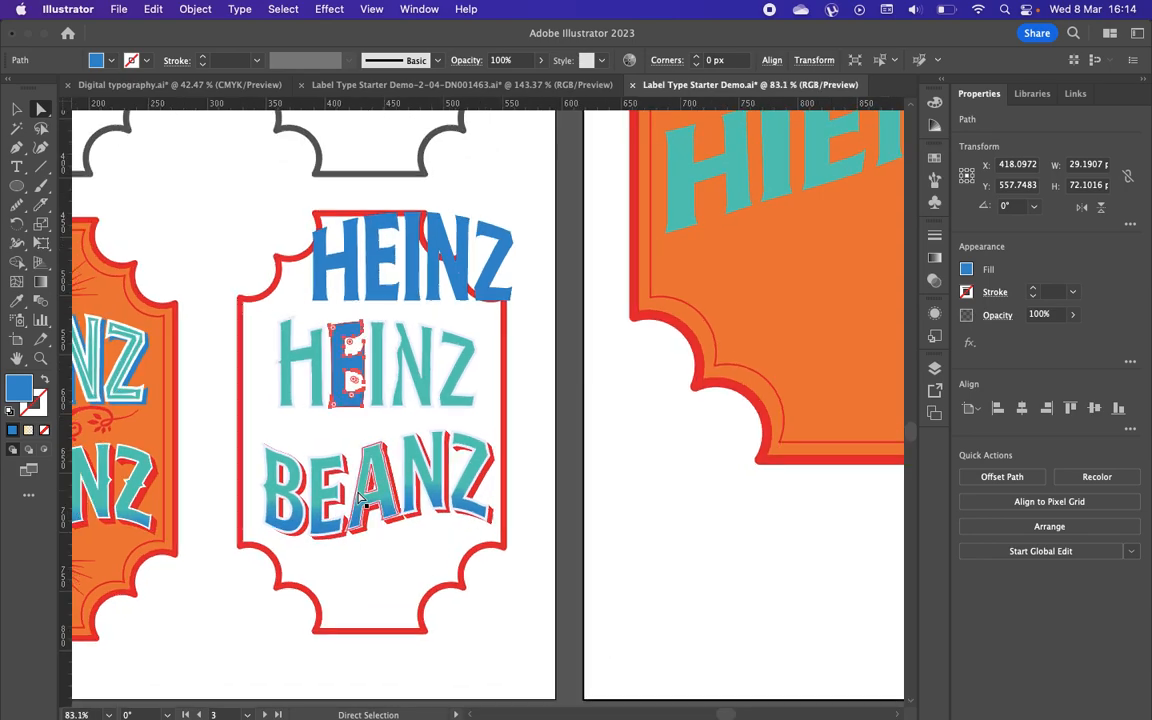
scroll(365, 268, "up", 5)
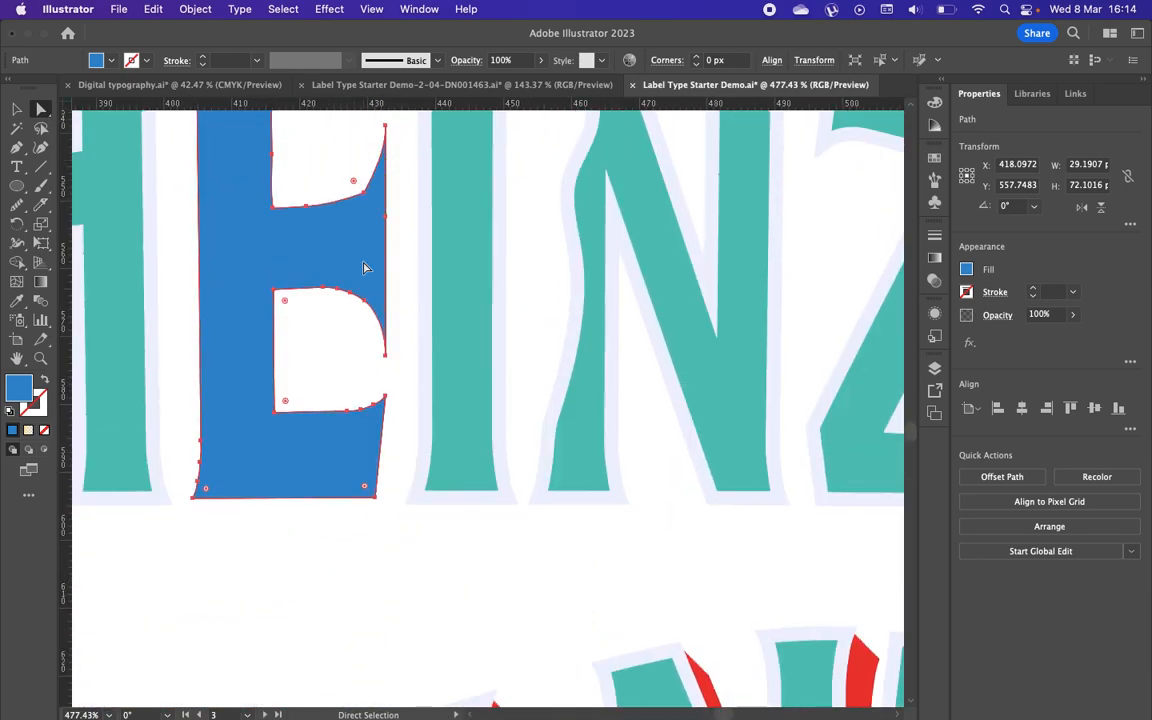
mouse_move(274, 290)
left_mouse_down()
mouse_move(330, 348)
mouse_move(292, 403)
mouse_move(268, 304)
left_mouse_up()
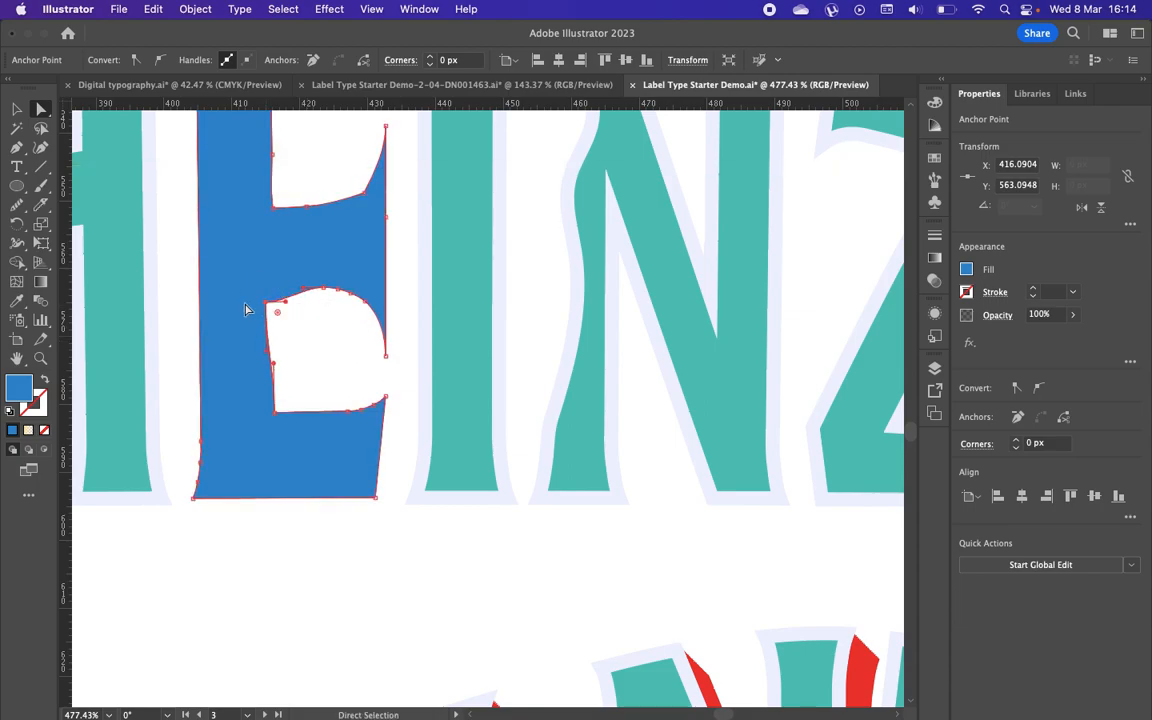
left_click(1017, 389)
left_click(1017, 389)
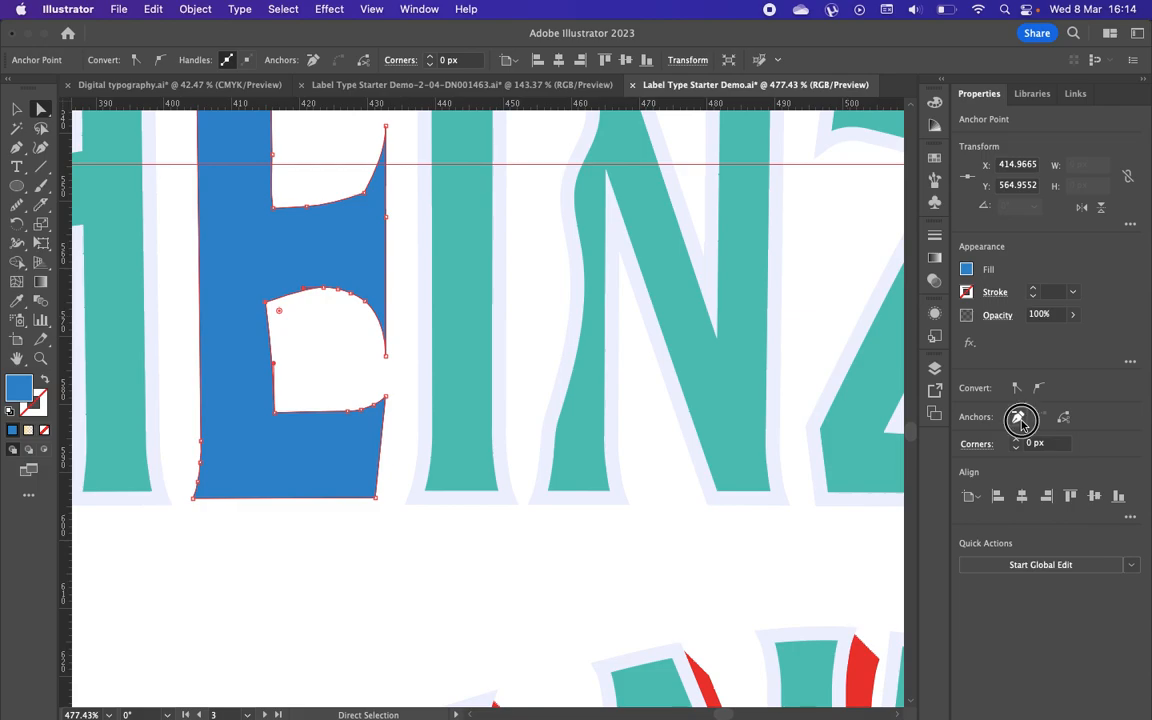
Step: Round the lower gap of the blue E by removing its corner anchor, pulling the curve outward, and smoothing it with the Smooth tool
left_click(1018, 417)
left_click(16, 147)
left_click(303, 289)
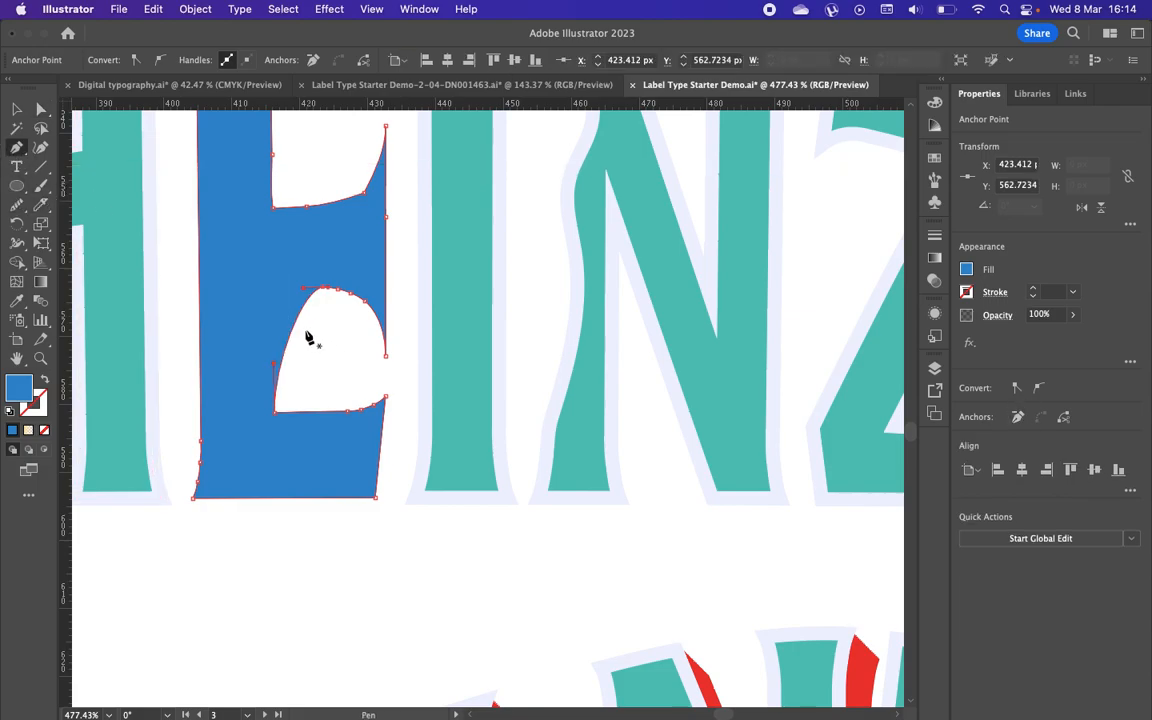
left_click(41, 109)
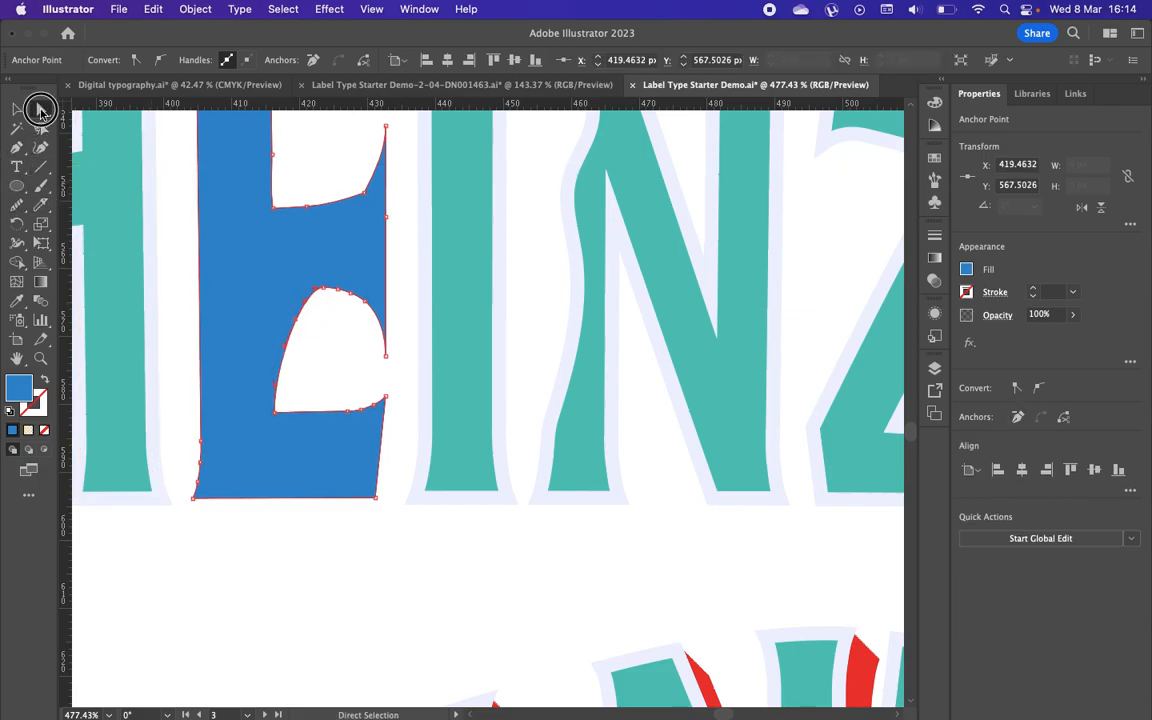
left_click_drag(296, 324, 260, 302)
left_click(16, 204)
mouse_move(263, 412)
left_mouse_down()
mouse_move(296, 316)
mouse_move(386, 257)
mouse_move(210, 401)
mouse_move(189, 360)
left_mouse_up()
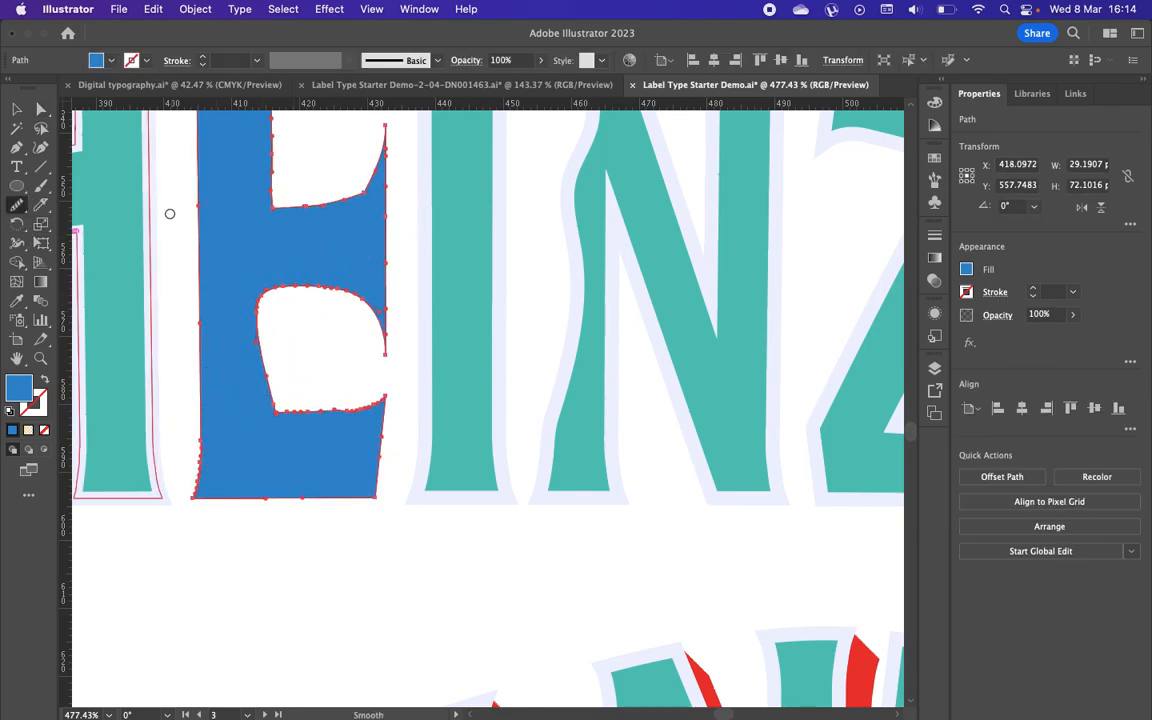
Step: Redraw the outer left edge of the blue E as a wavy curve with the Pencil tool
left_click_drag(16, 206, 78, 222)
mouse_move(323, 270)
left_mouse_down()
mouse_move(227, 398)
mouse_move(262, 371)
mouse_move(265, 318)
mouse_move(321, 266)
left_mouse_up()
key("super+z")
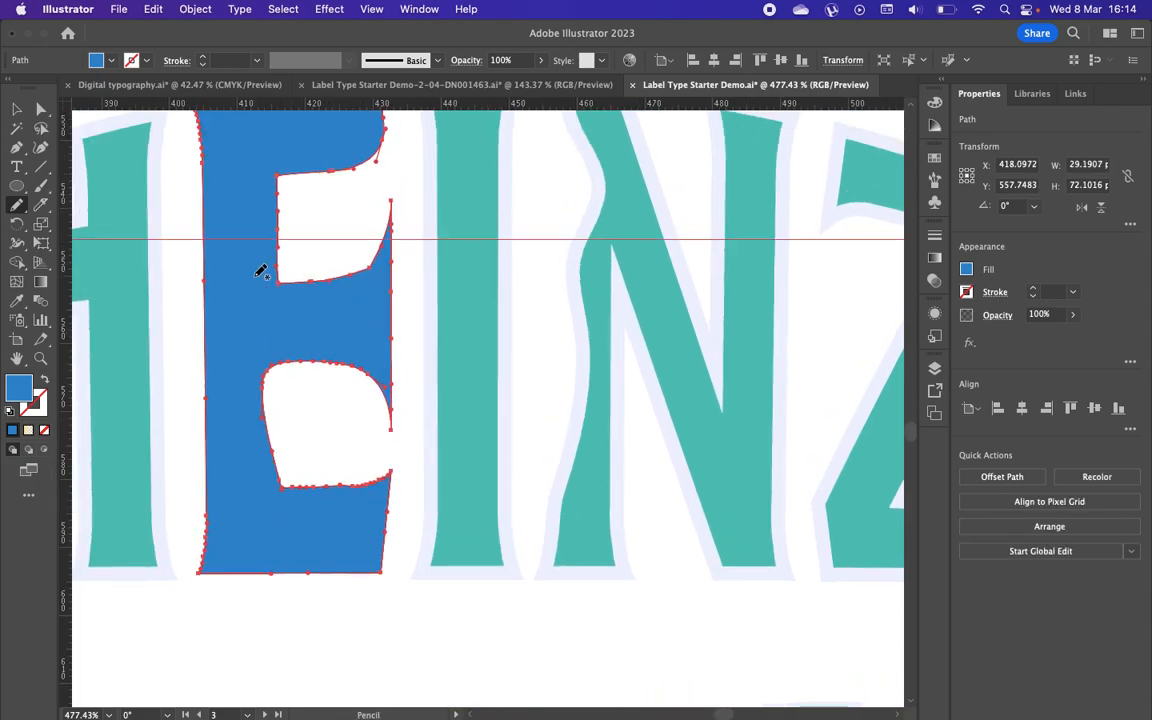
mouse_move(214, 210)
left_mouse_down()
mouse_move(255, 363)
mouse_move(214, 488)
mouse_move(184, 537)
mouse_move(201, 526)
mouse_move(213, 357)
mouse_move(231, 329)
mouse_move(213, 148)
left_mouse_up()
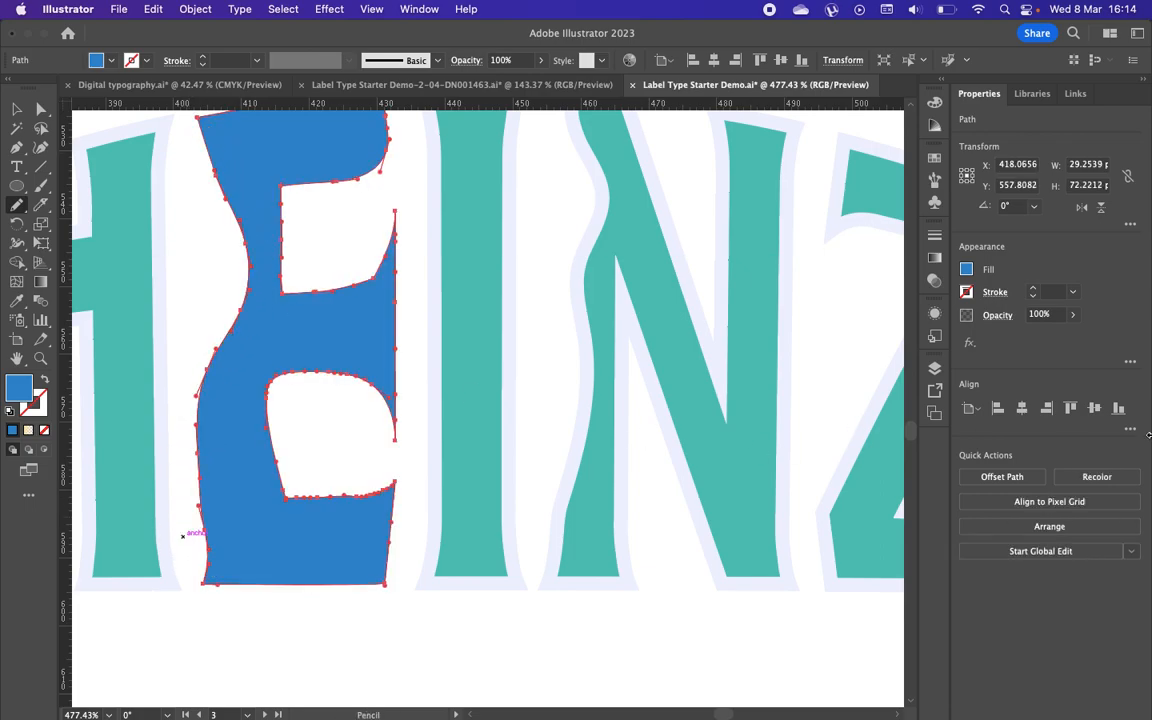
left_click(16, 109)
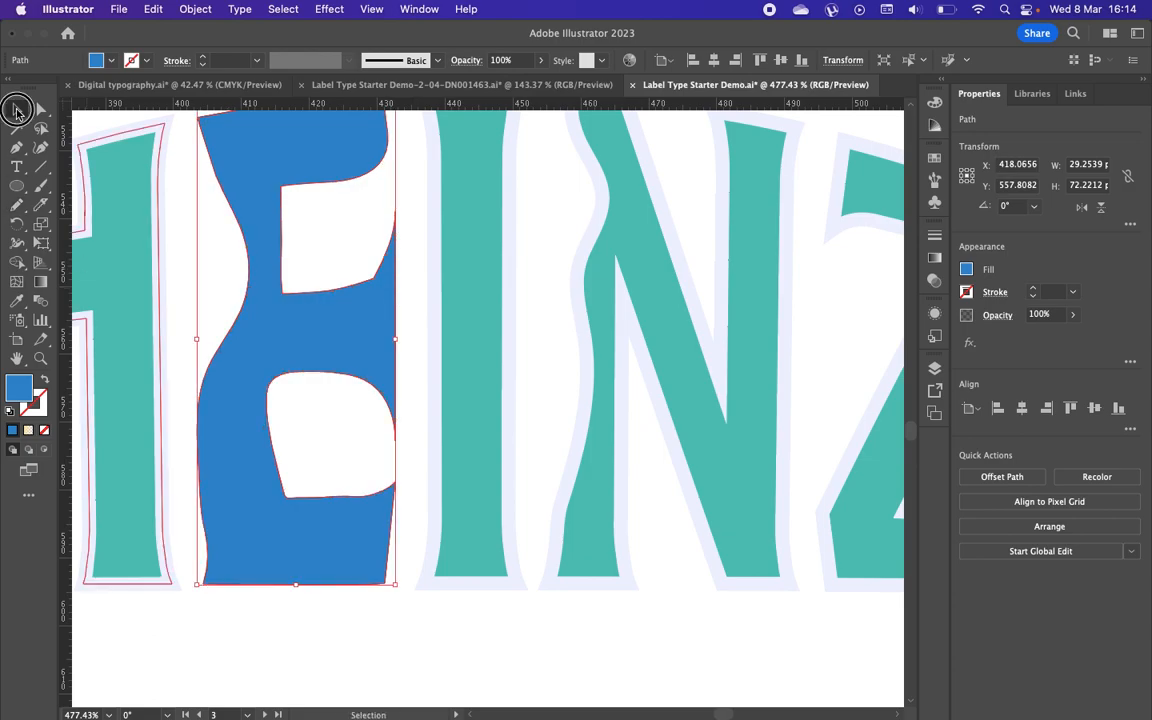
scroll(336, 372, "down", 4)
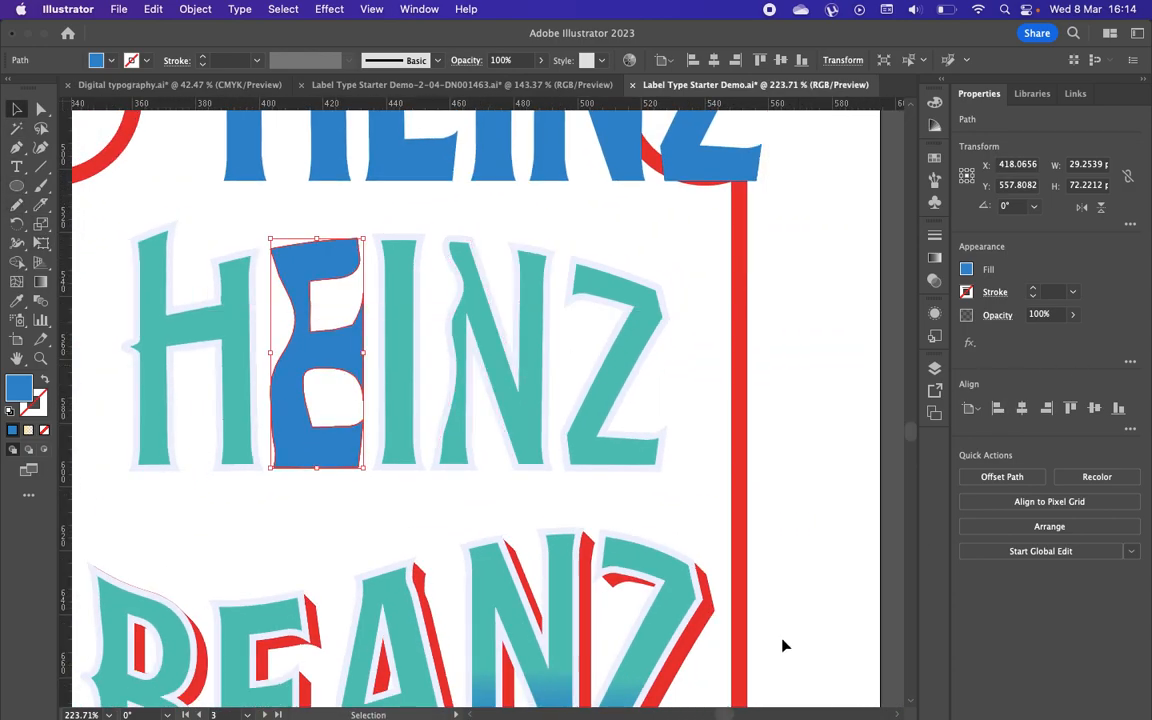
Step: Select the reshaped E together with the neighbouring I to view their Pathfinder options, and clear the selection
left_click(646, 476)
left_click(325, 409)
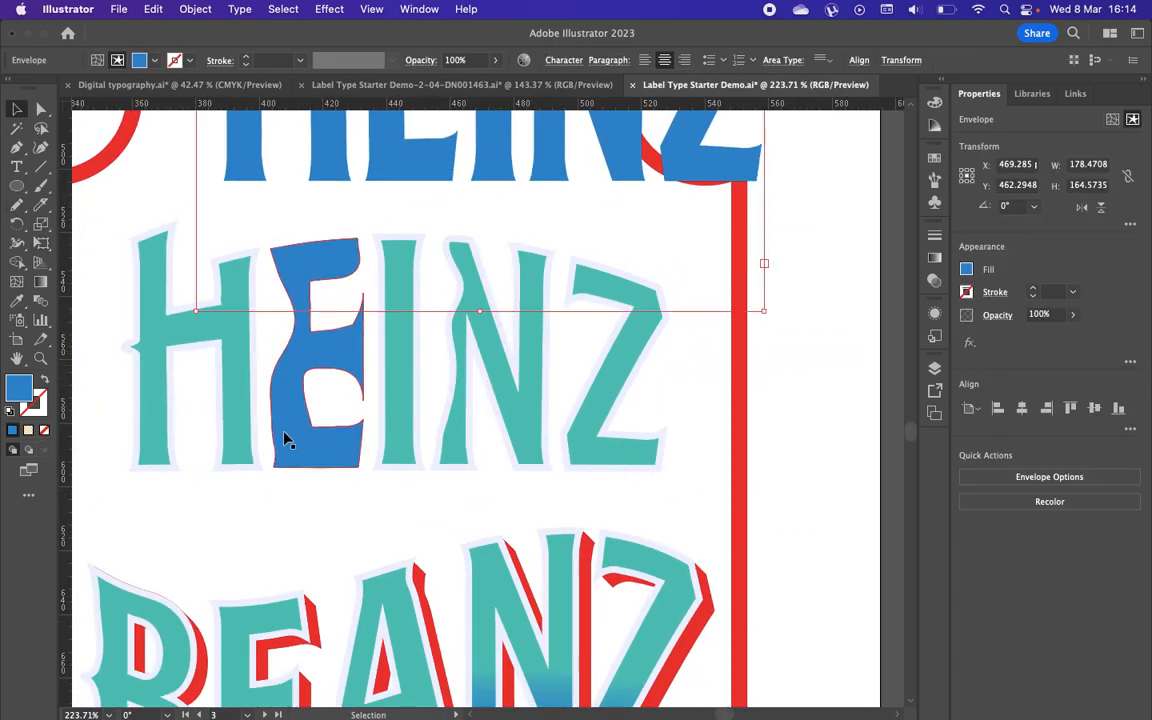
left_click(285, 435)
left_click(393, 453, "shift")
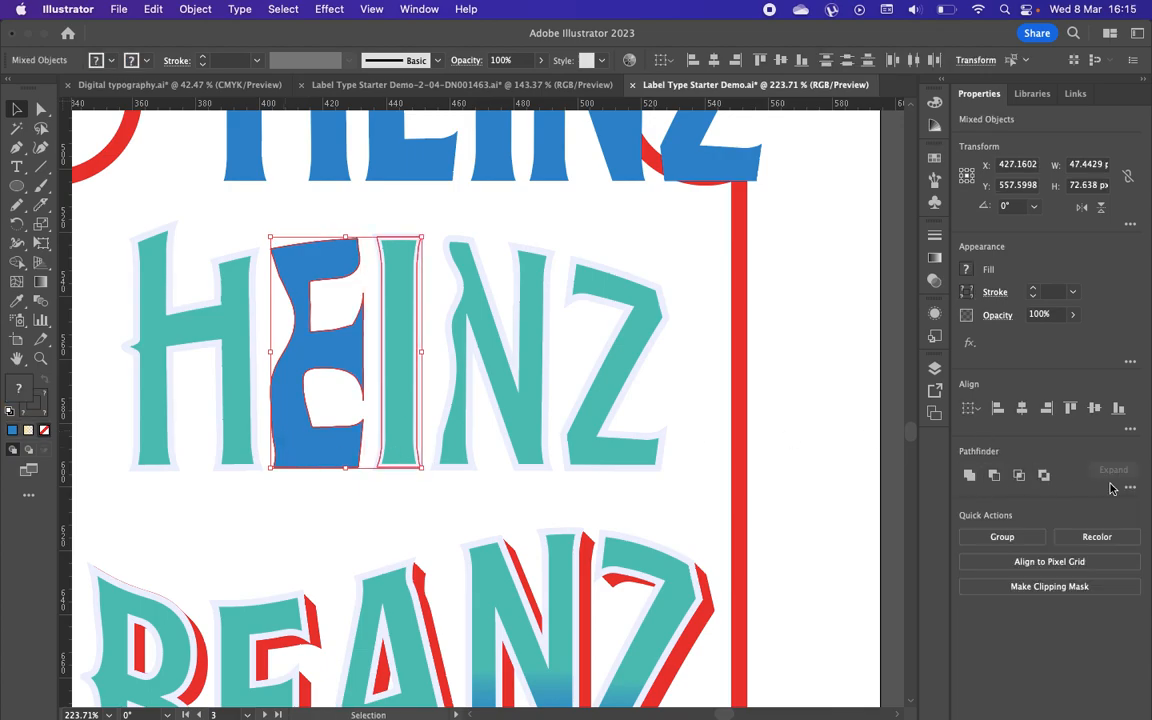
left_click(828, 530)
Step: Survey the HEINZ BEANZ labels and the LIQUID LUCK label and lettering variations across the artboards
scroll(828, 530, "down", 4)
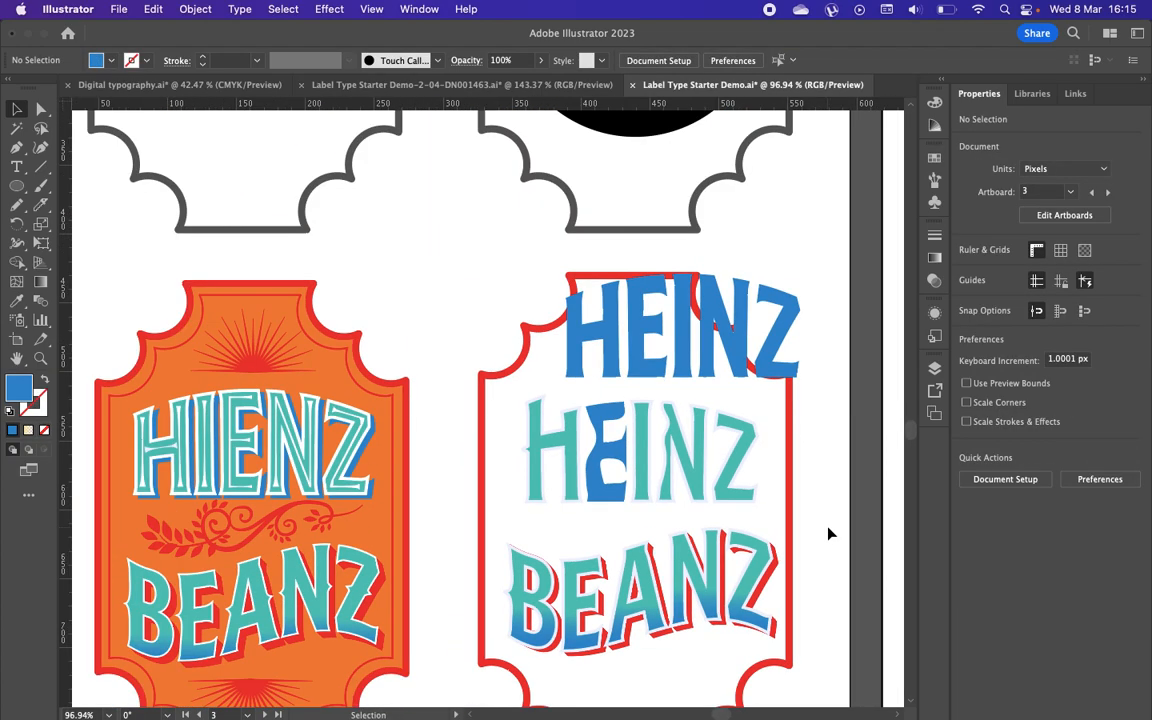
scroll(828, 530, "right", 2)
scroll(828, 530, "down", 1)
scroll(828, 532, "down", 6)
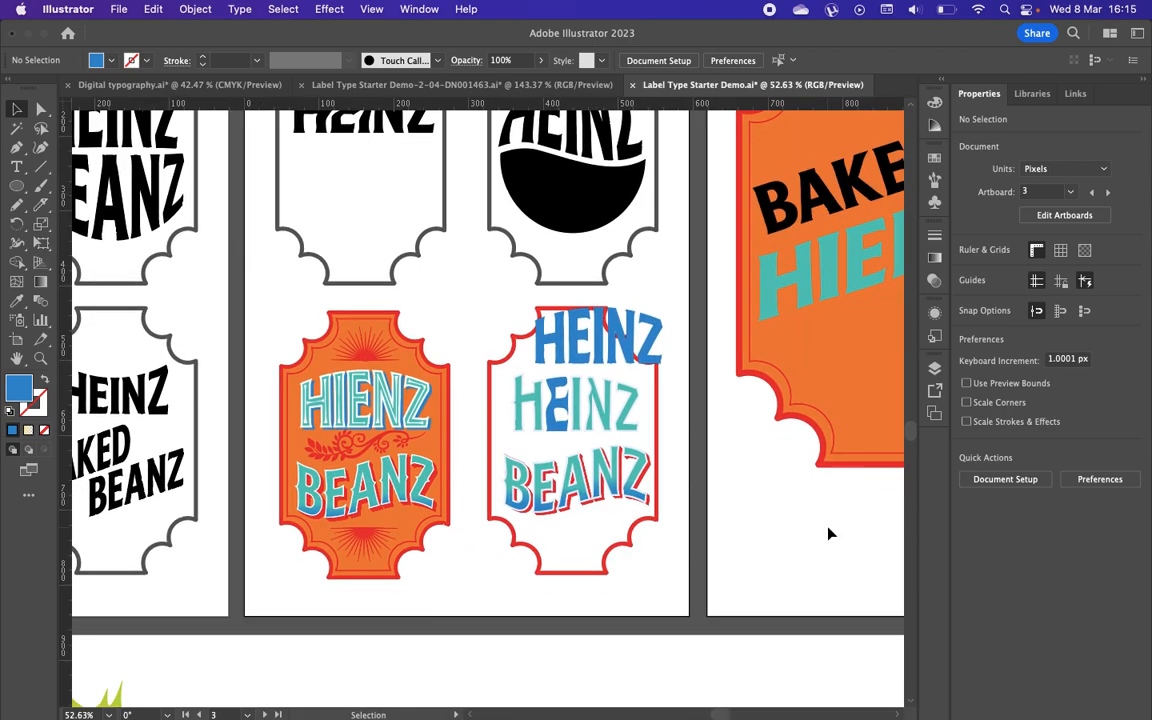
scroll(828, 535, "down", 2)
scroll(828, 535, "down", 5)
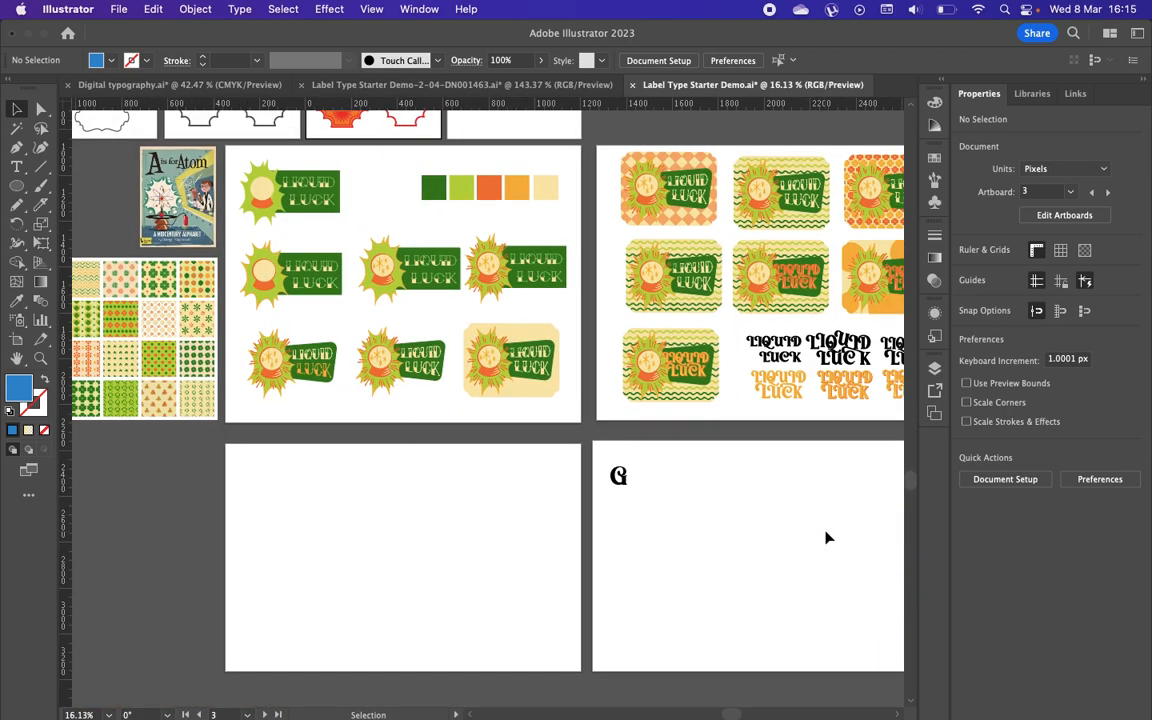
scroll(828, 538, "right", 3)
scroll(828, 538, "up", 1)
mouse_move(710, 682)
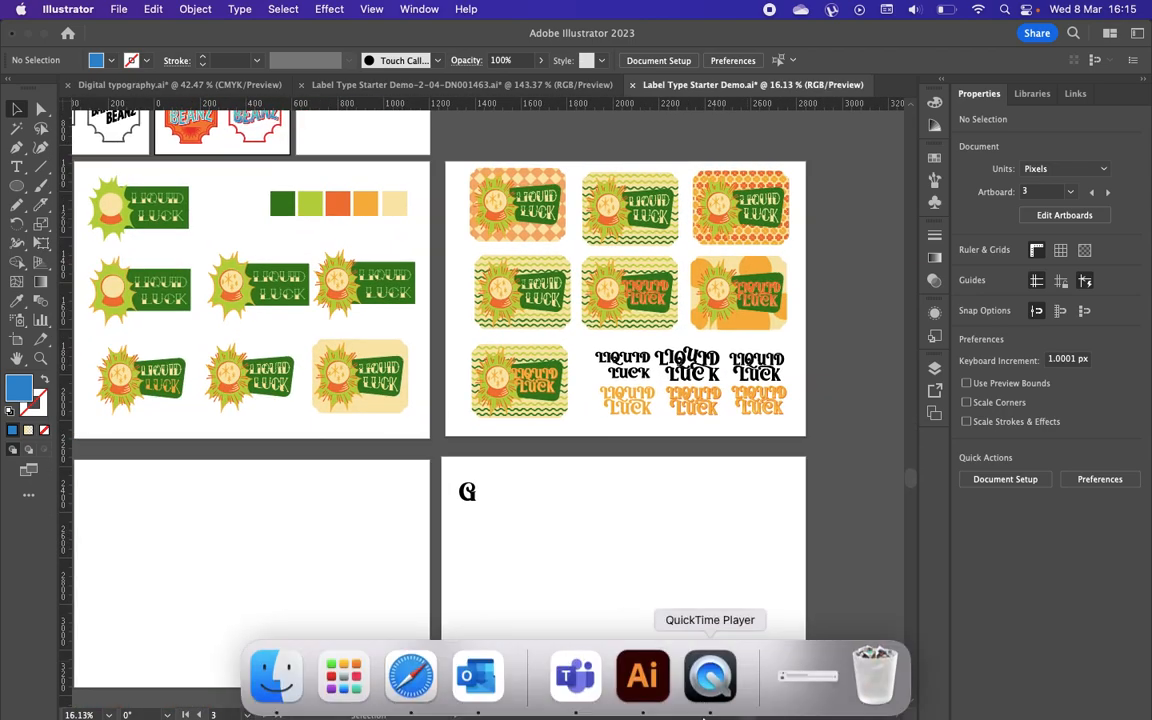
right_click(622, 686)
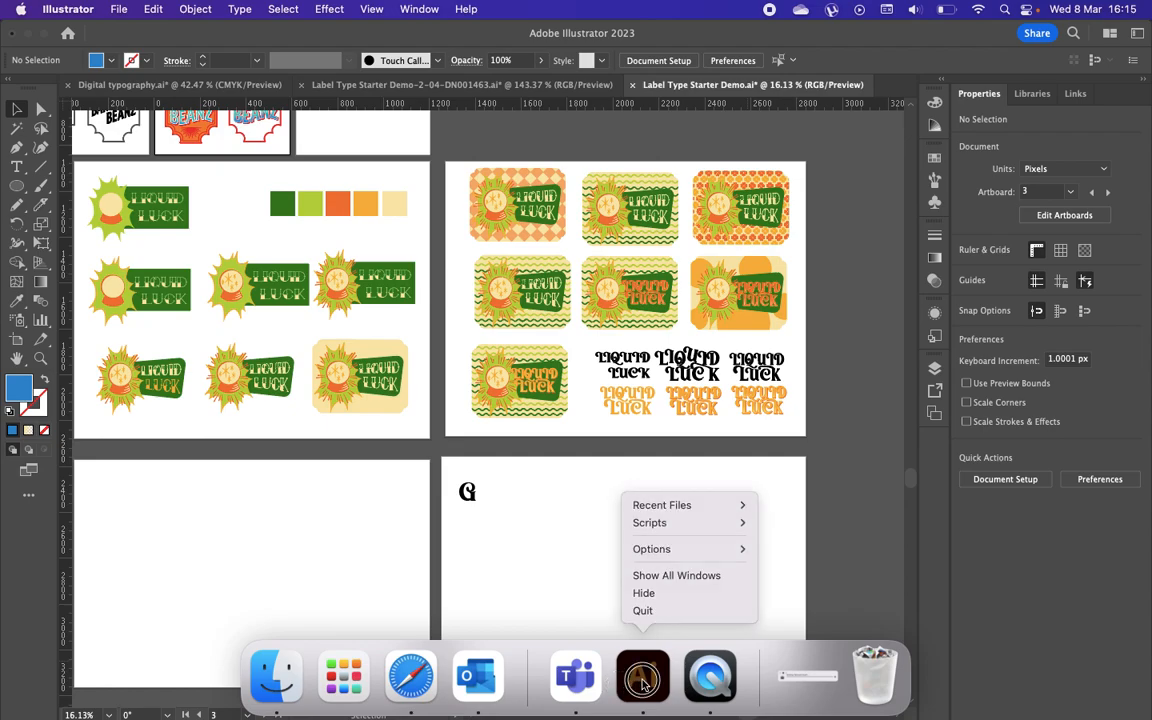
left_click(417, 145)
Step: Switch to the Digital typography.ai document and examine the gun-shaped CRIME lettering
left_click(205, 85)
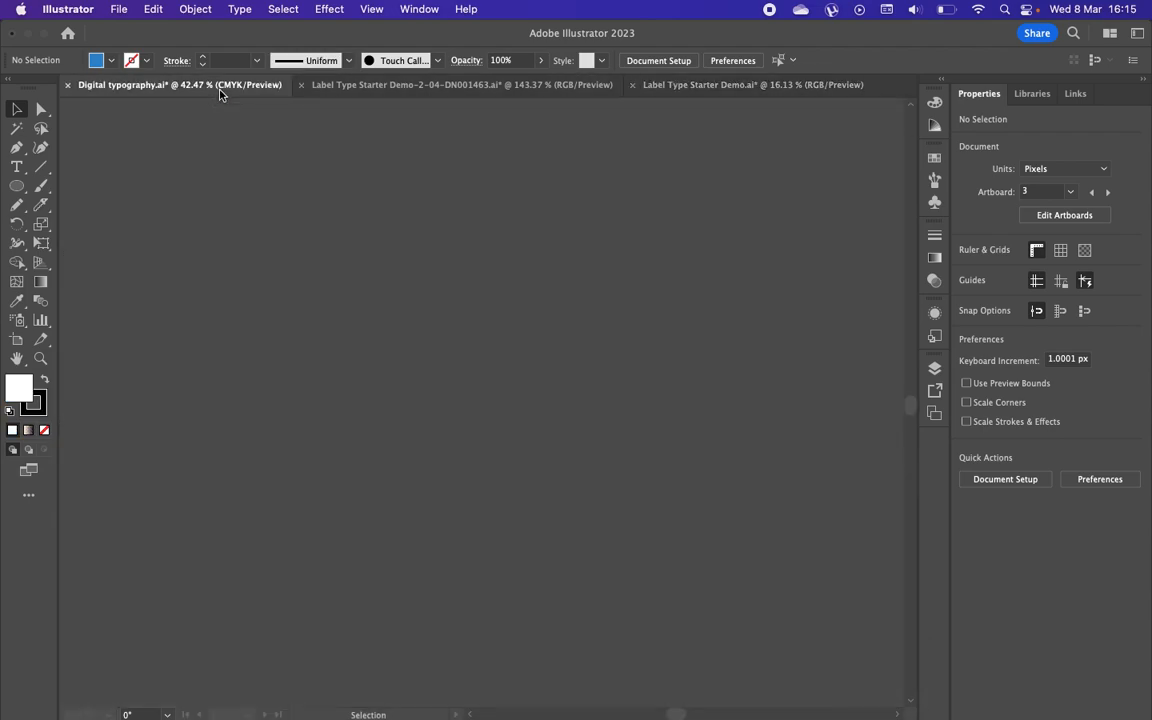
scroll(474, 340, "up", 3)
scroll(476, 337, "right", 2)
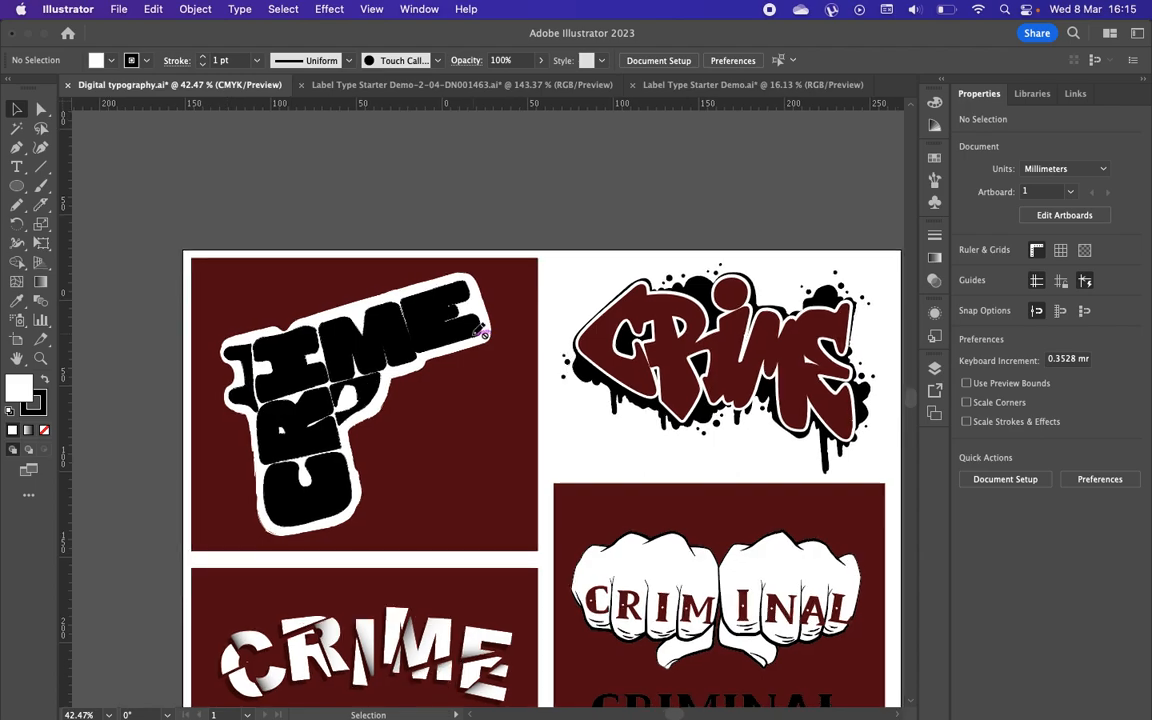
scroll(480, 333, "up", 5)
scroll(470, 330, "left", 4)
scroll(470, 330, "down", 1)
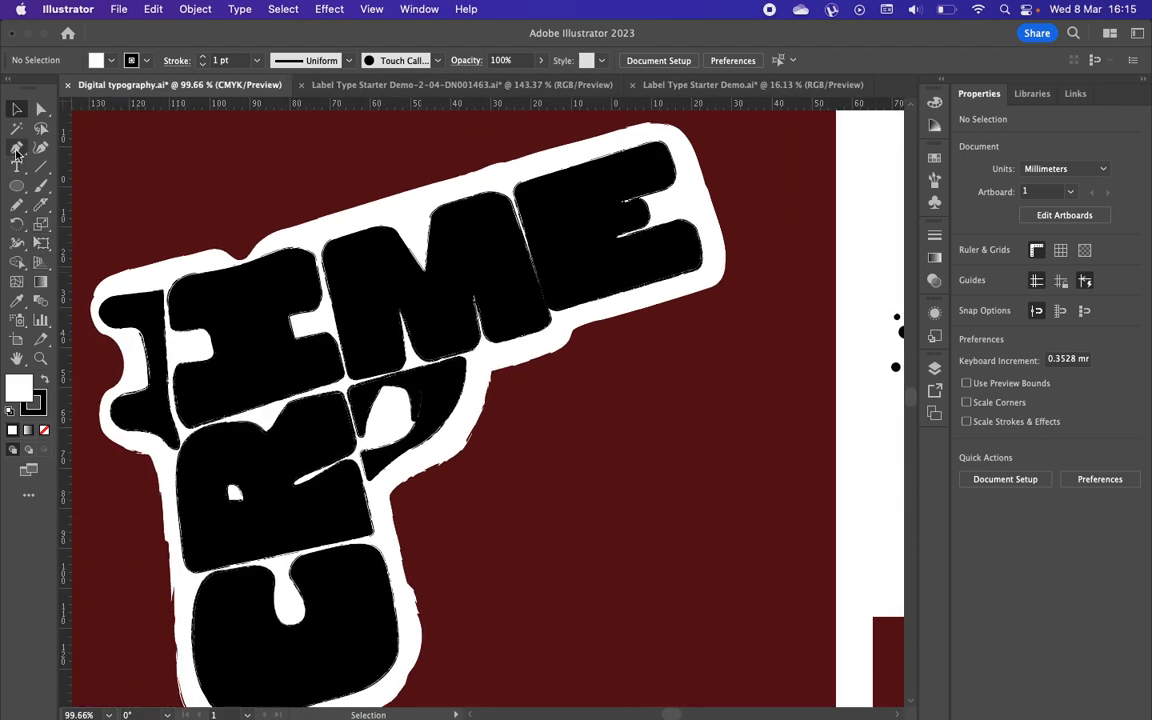
left_click(236, 414)
left_click(220, 292)
scroll(444, 510, "down", 3)
scroll(444, 510, "left", 2)
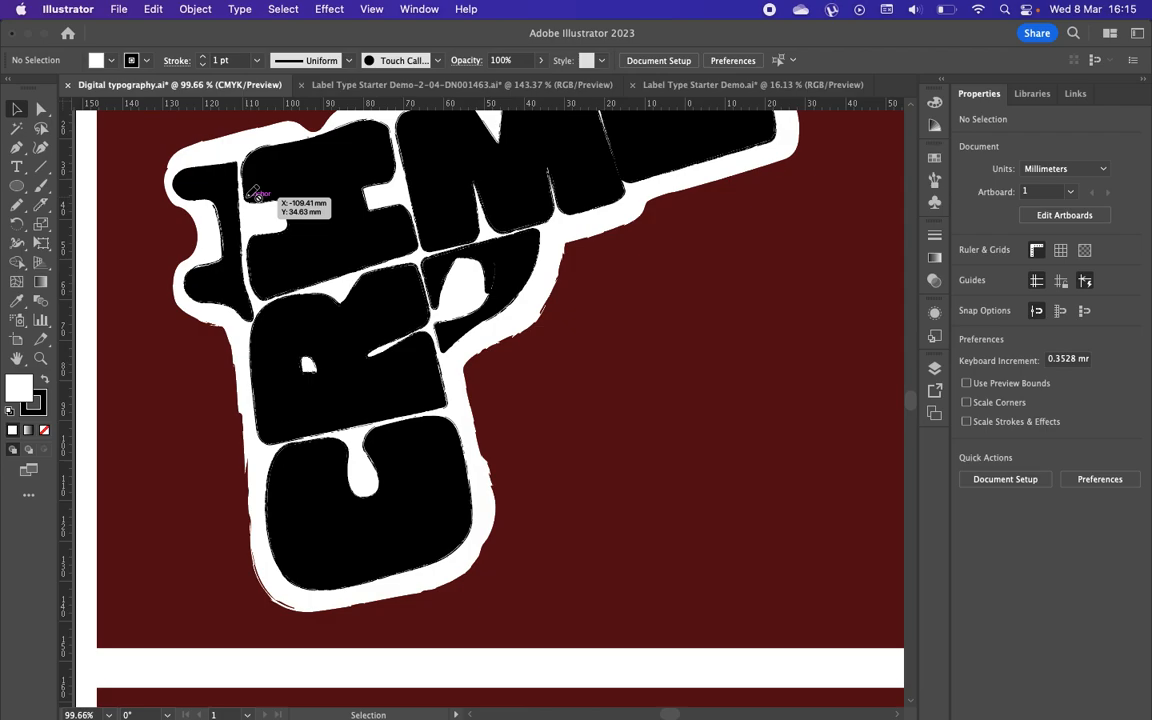
Step: Inspect the rough edges of the gun-shaped CRIME letters up close and show the available brushes
scroll(257, 188, "up", 3)
scroll(257, 194, "up", 2)
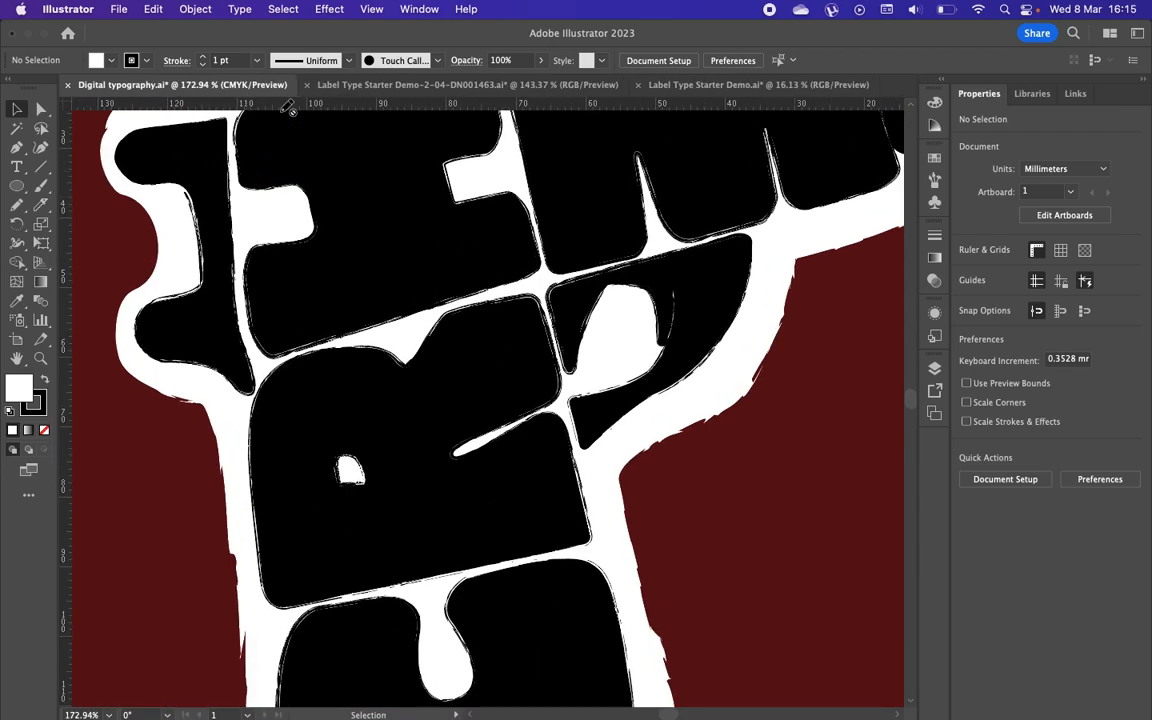
scroll(414, 288, "up", 7)
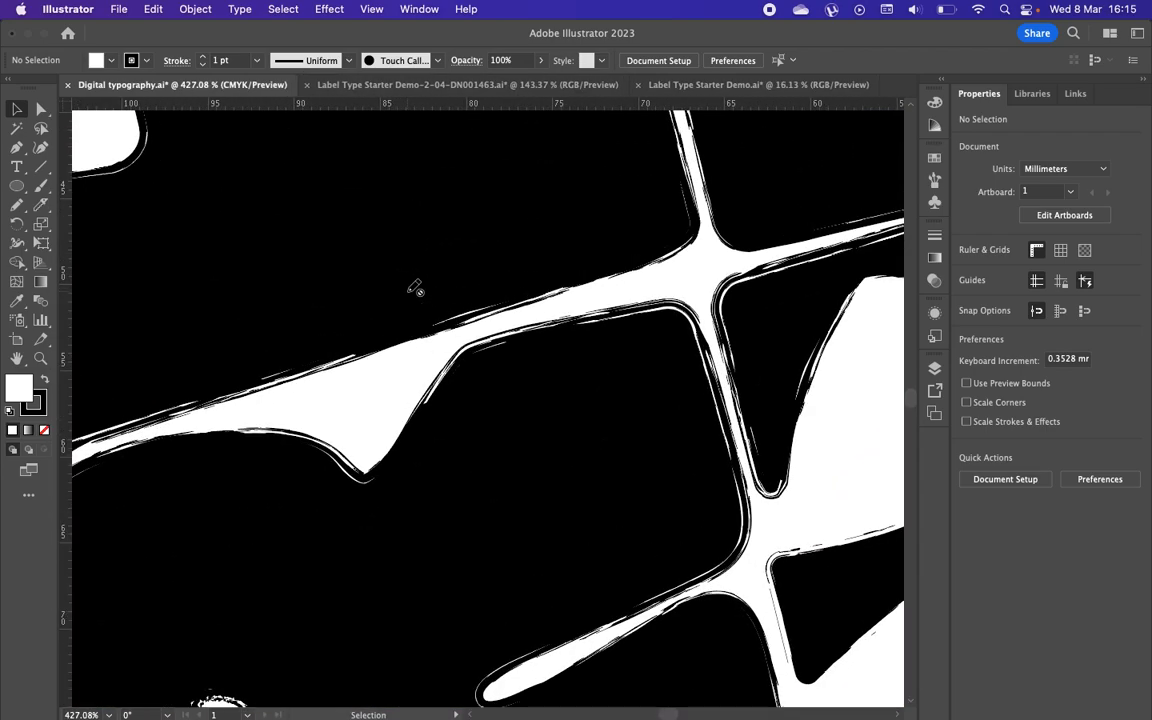
scroll(416, 287, "down", 10)
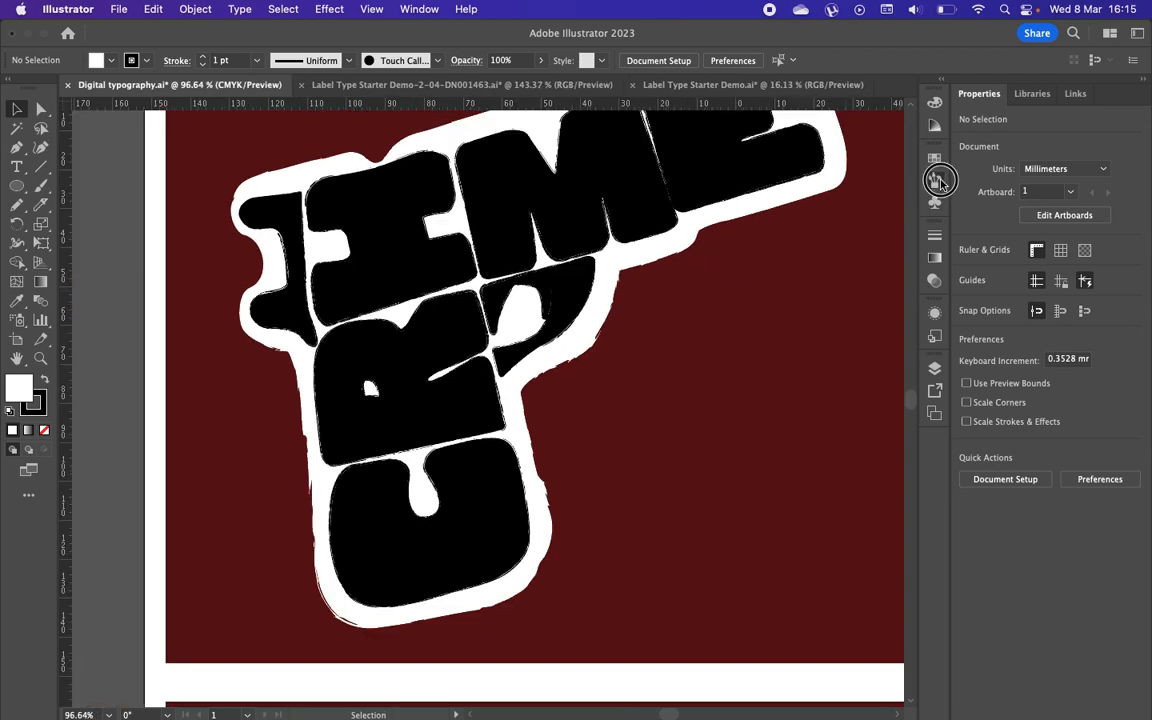
left_click(936, 181)
left_click_drag(816, 257, 810, 327)
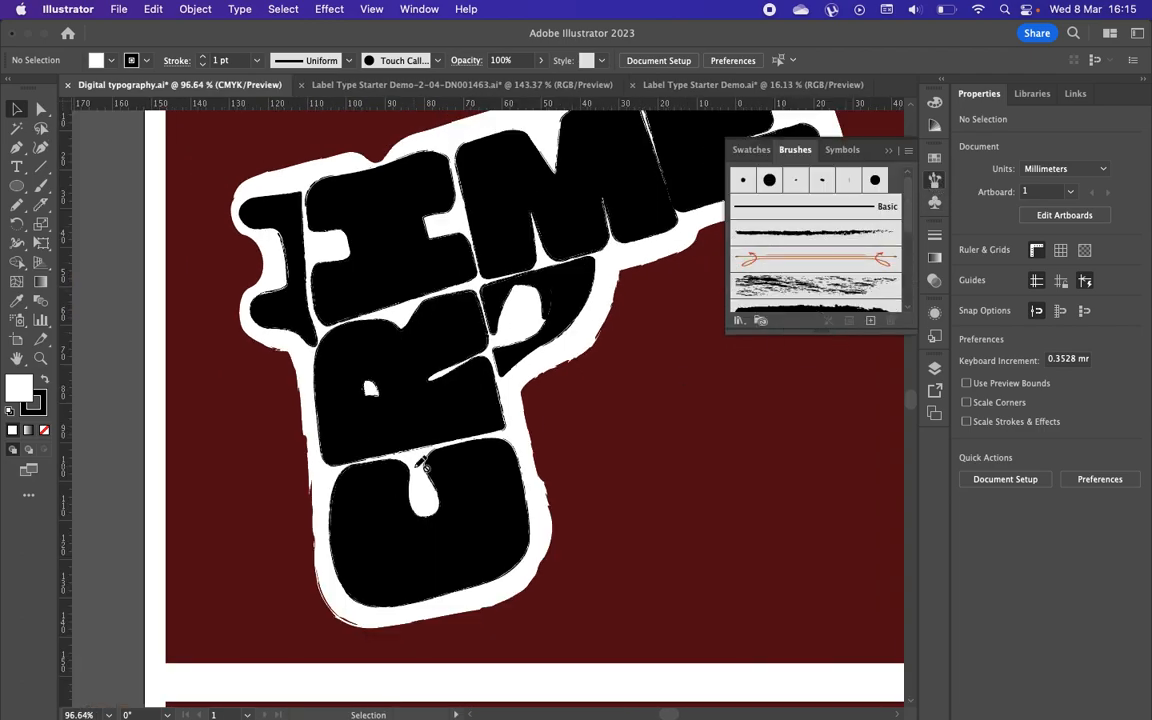
Step: Examine the graffiti-style CRIME lettering, including its white outline and black paint drips
scroll(419, 463, "down", 5)
scroll(500, 440, "up", 7)
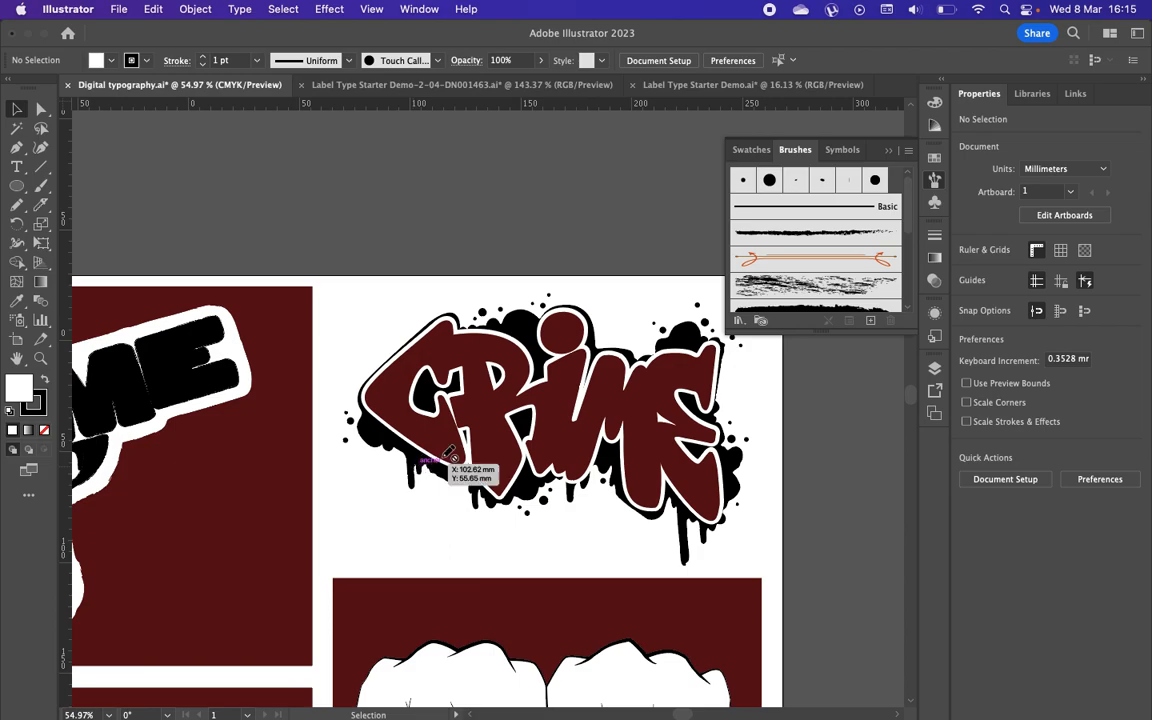
scroll(537, 413, "up", 3)
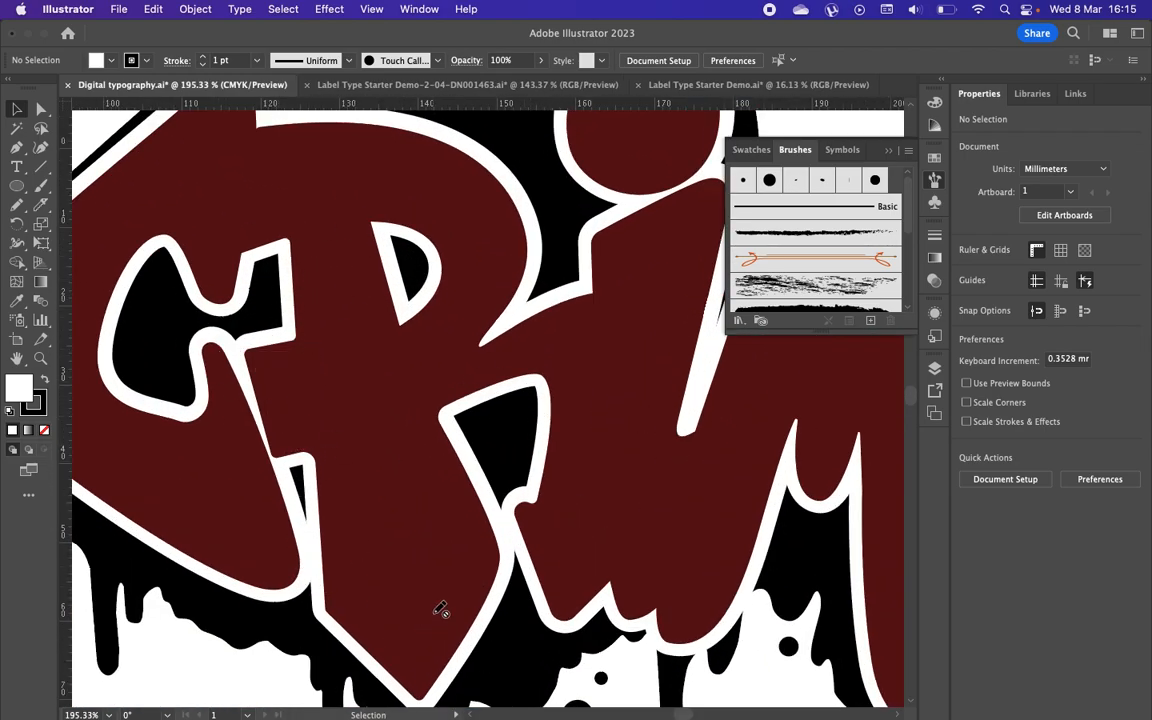
scroll(441, 610, "down", 5)
scroll(441, 610, "up", 1)
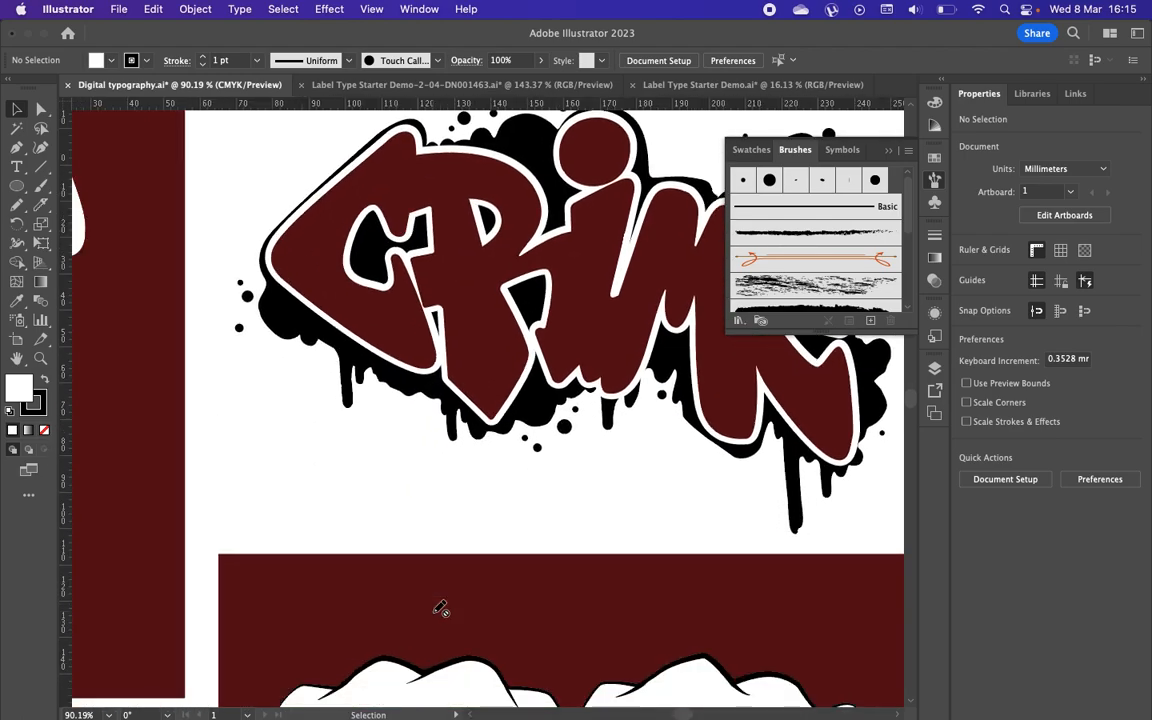
Step: Examine the sliced CRIME lettering with its gradients and shadows, and activate the Knife tool
scroll(441, 610, "down", 10)
scroll(441, 610, "left", 5)
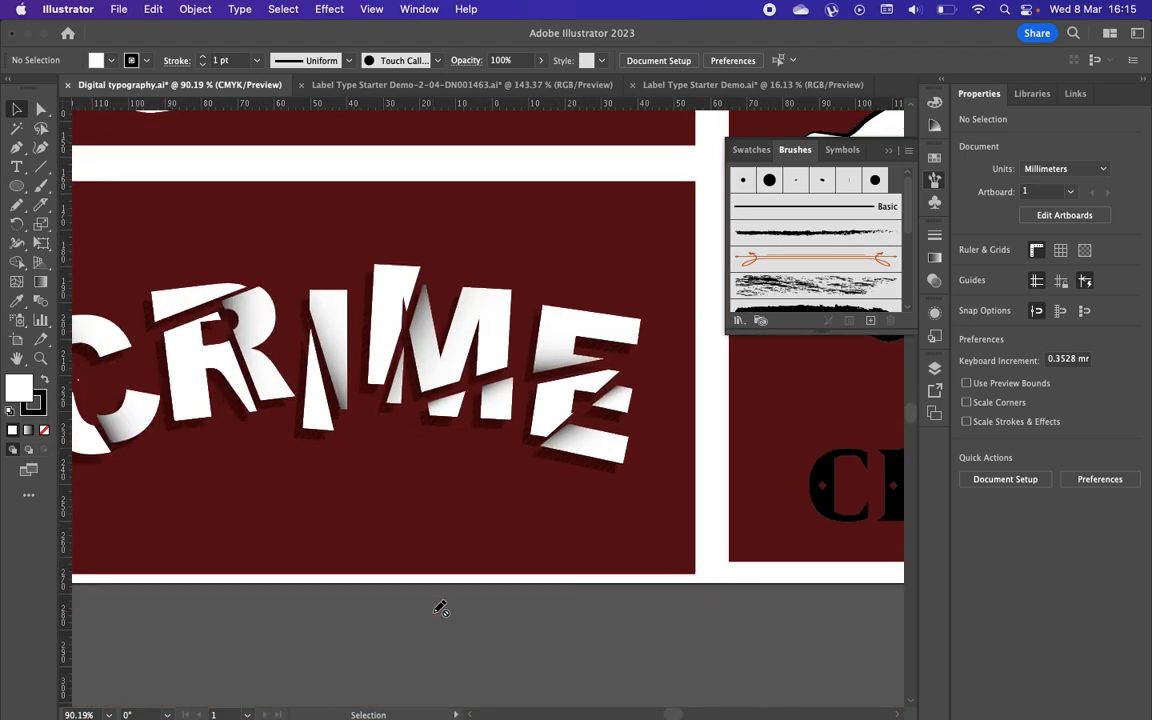
scroll(441, 610, "up", 3)
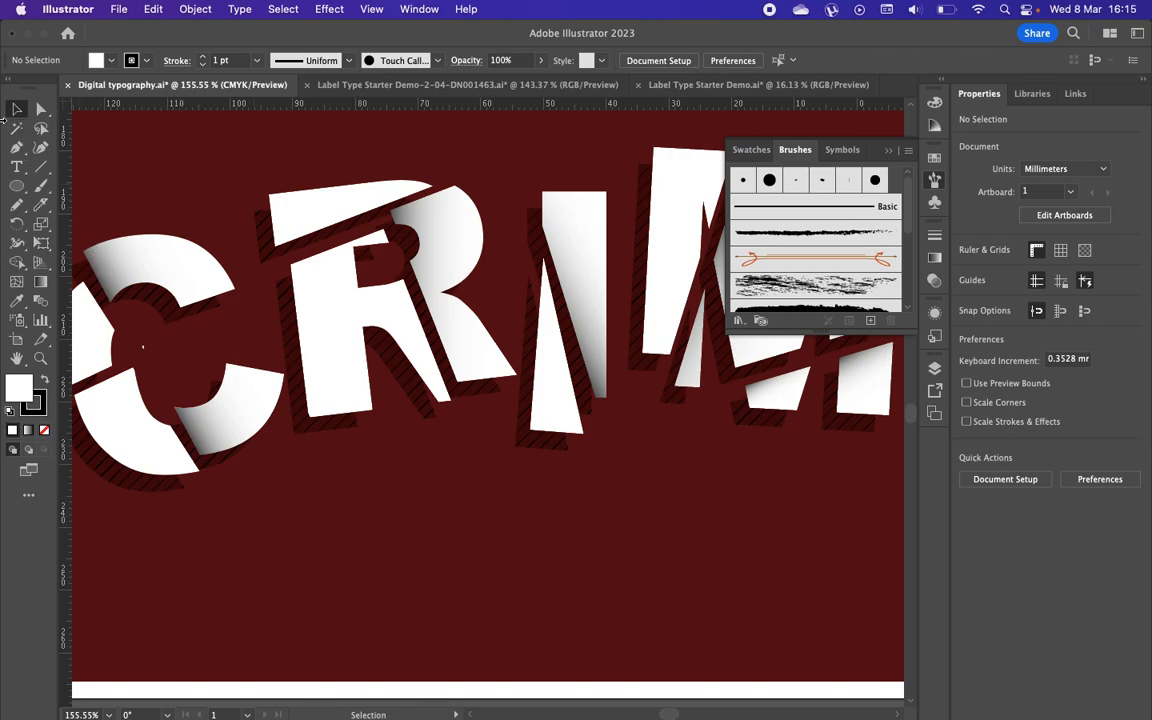
left_click(41, 203)
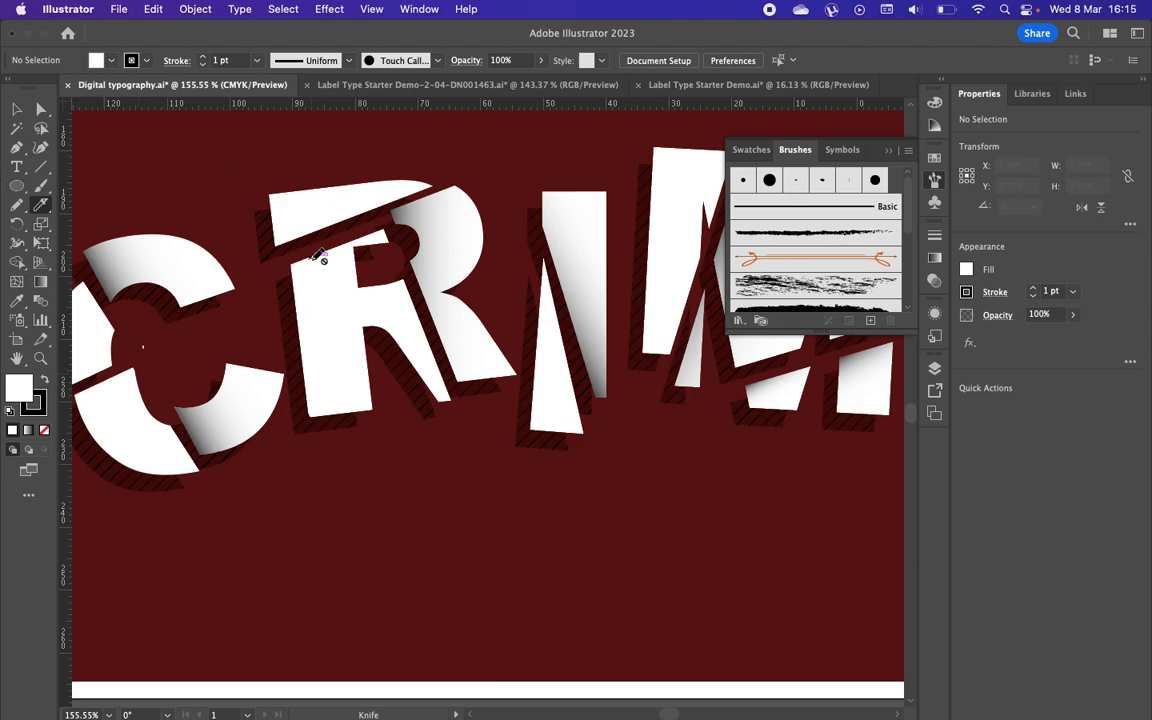
Step: Examine the CRIMINAL knuckle lettering on the two fists and the flat black version with diamond cut-outs beneath it
scroll(318, 257, "down", 3)
scroll(625, 311, "right", 3)
scroll(625, 311, "up", 2)
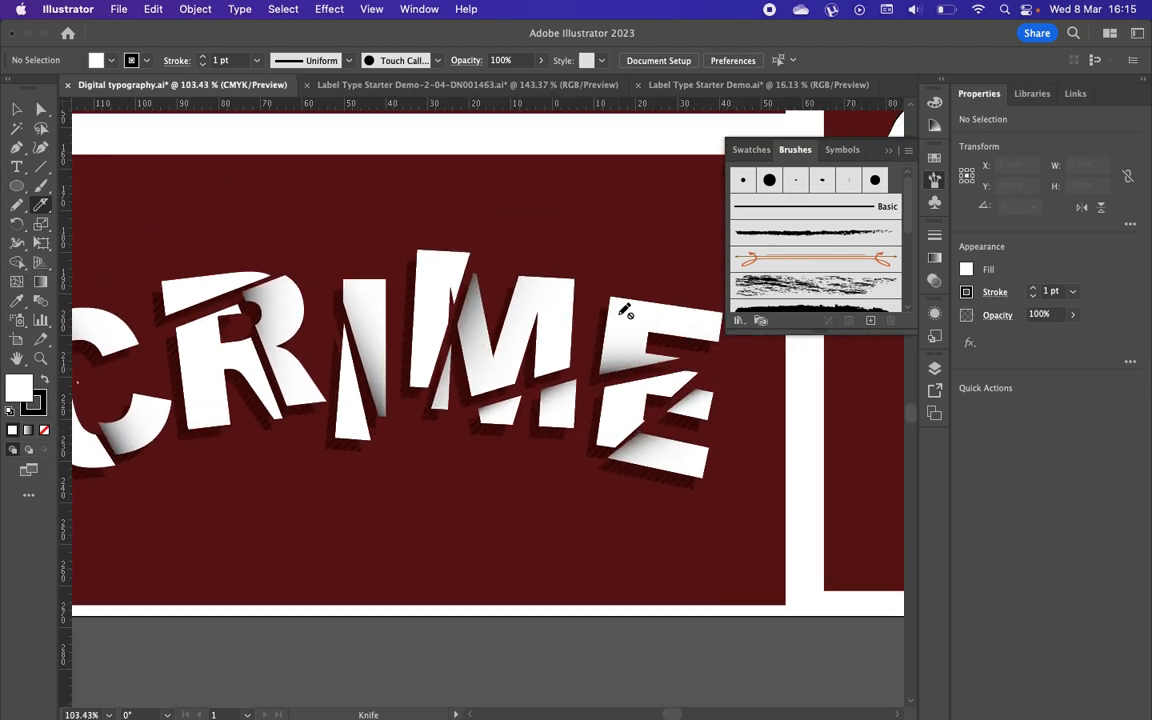
scroll(625, 311, "right", 3)
scroll(625, 311, "up", 1)
scroll(337, 442, "right", 10)
scroll(337, 442, "up", 3)
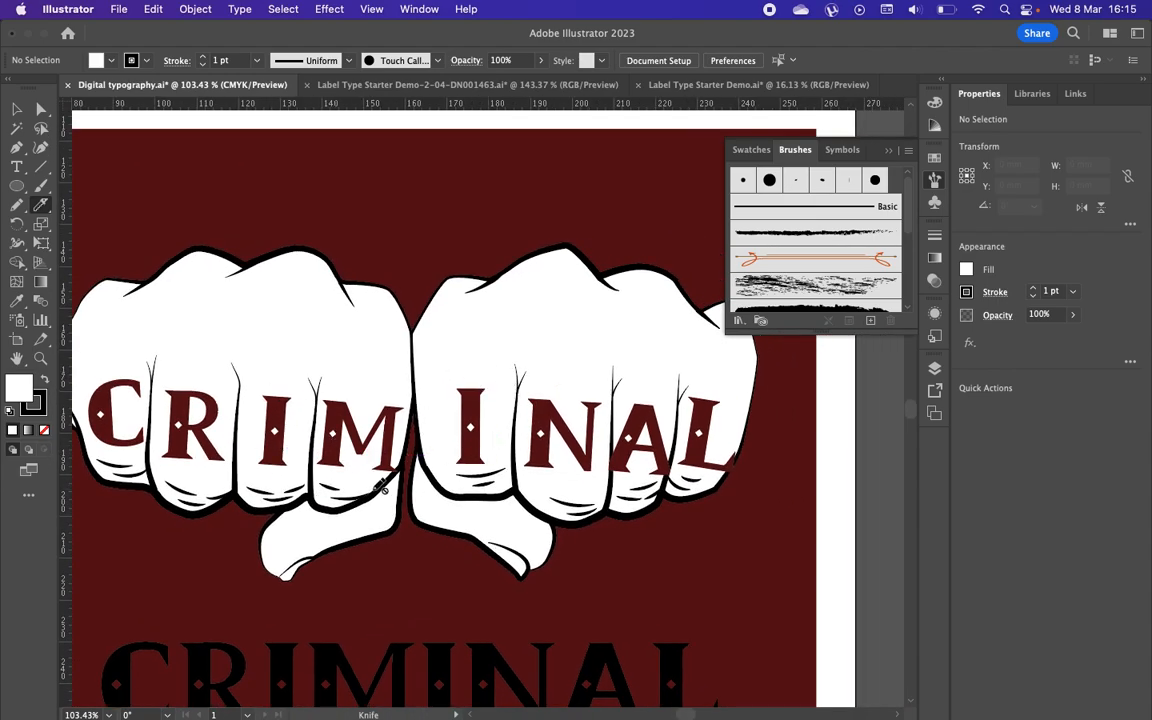
scroll(381, 487, "down", 3)
scroll(424, 663, "left", 2)
scroll(267, 525, "up", 2)
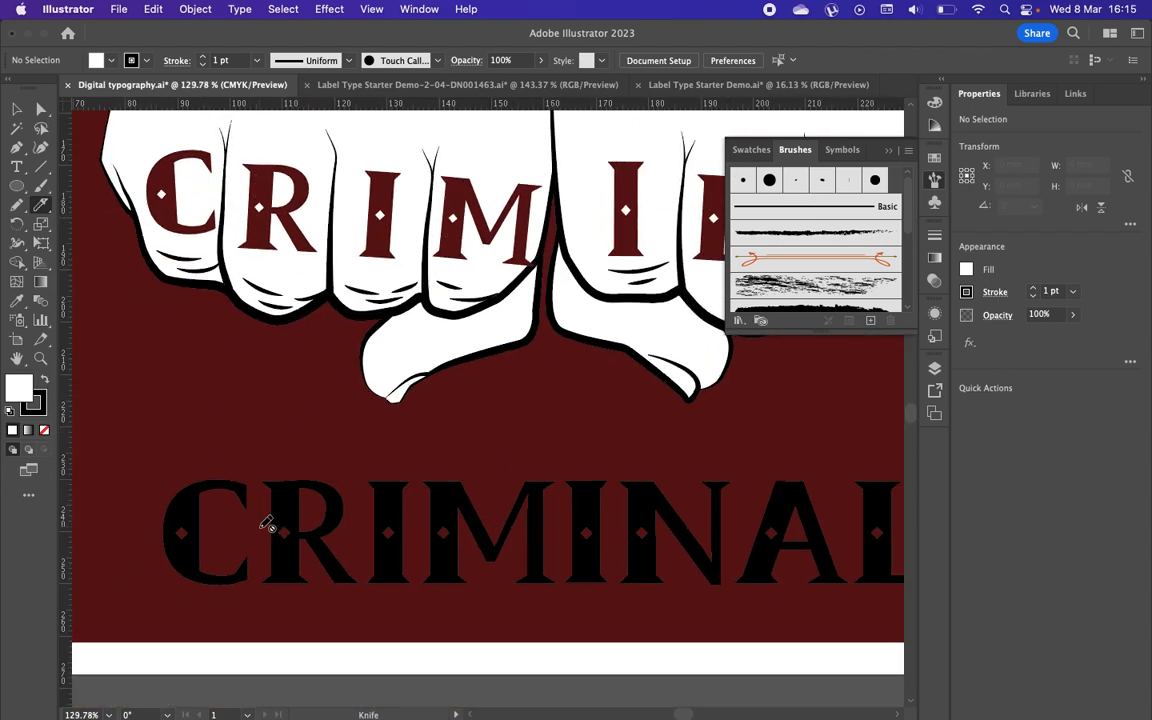
scroll(303, 463, "up", 4)
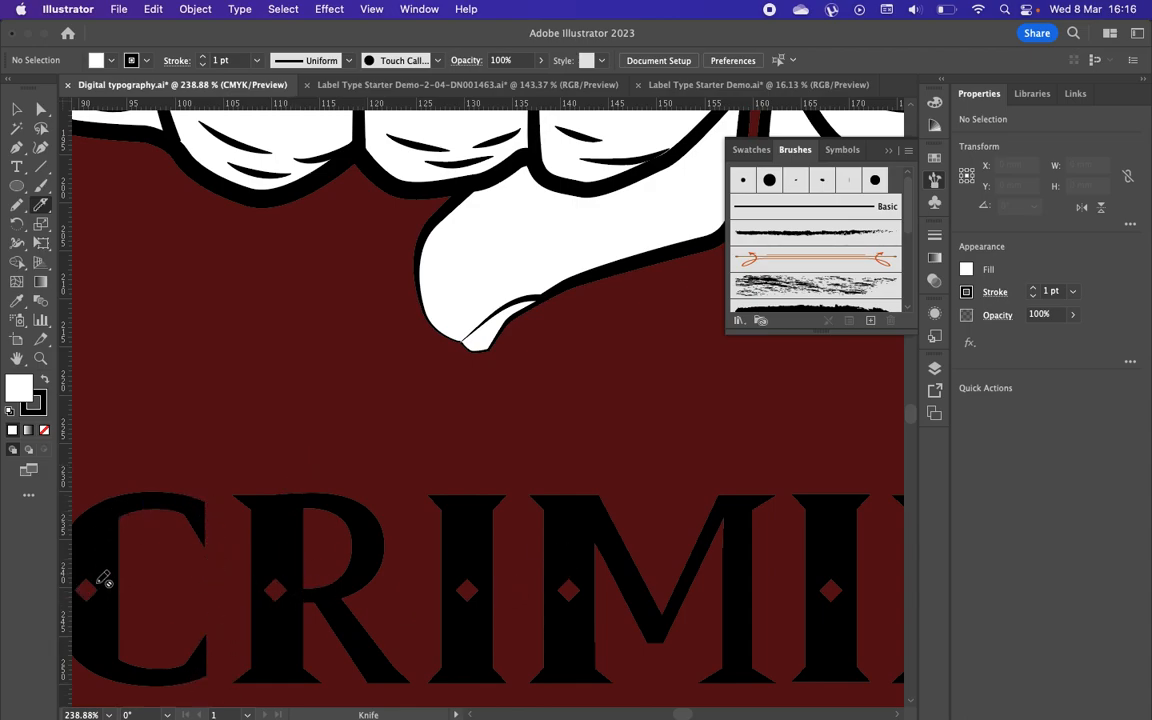
scroll(333, 594, "down", 3)
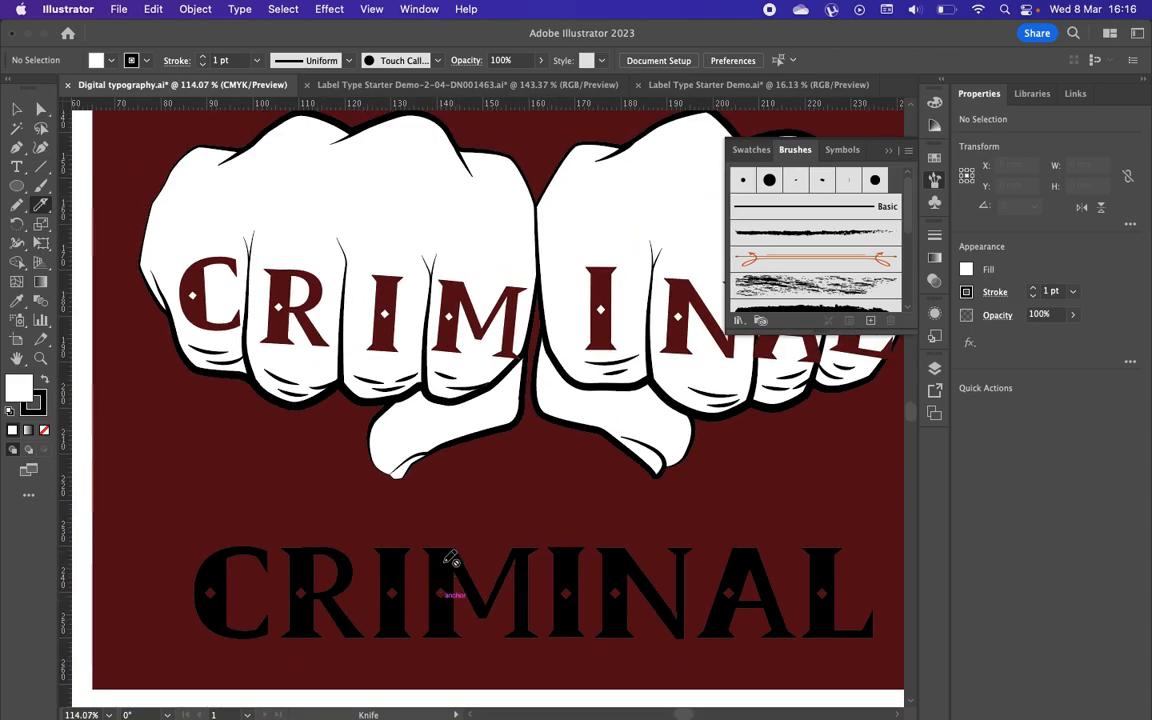
scroll(441, 591, "down", 3)
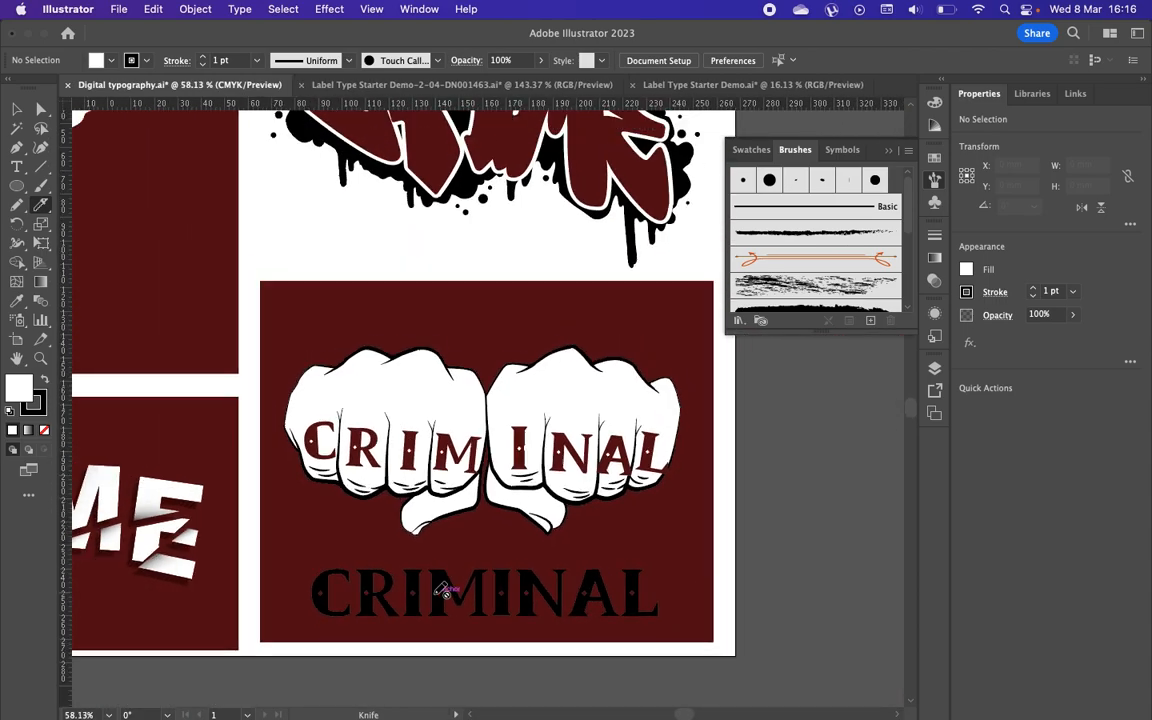
Step: Collapse the brush list and review all four CRIME and CRIMINAL designs together on the artboard
left_click(889, 150)
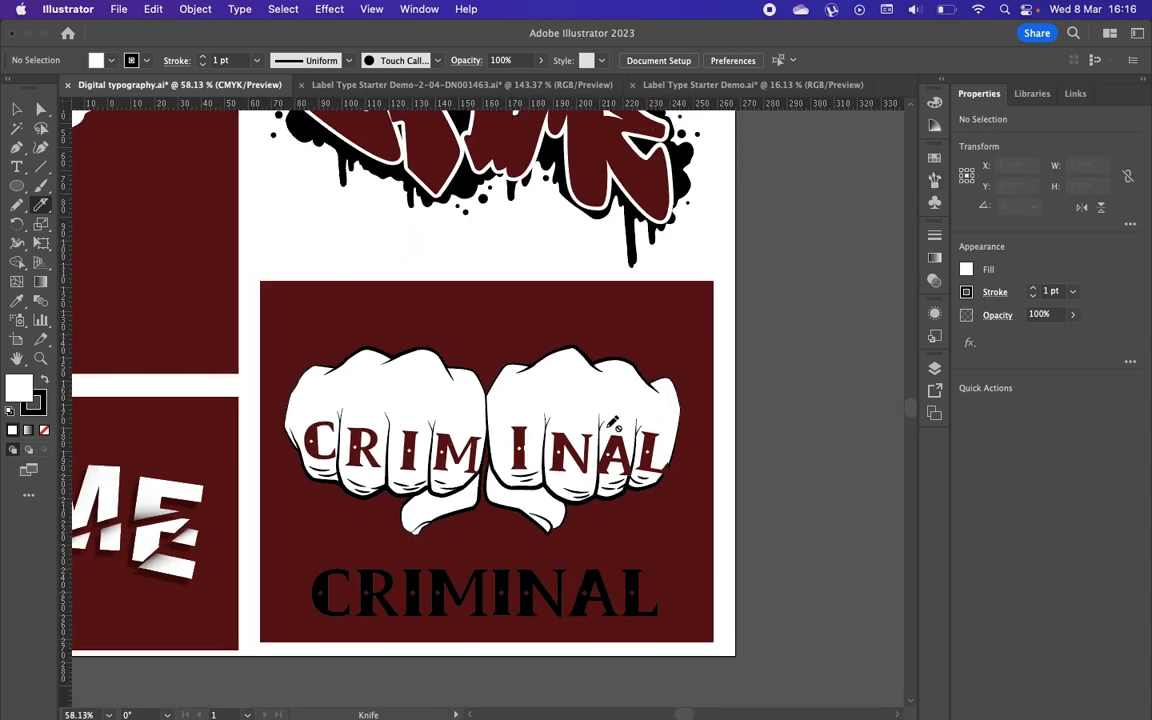
scroll(614, 425, "down", 4)
scroll(614, 425, "up", 3)
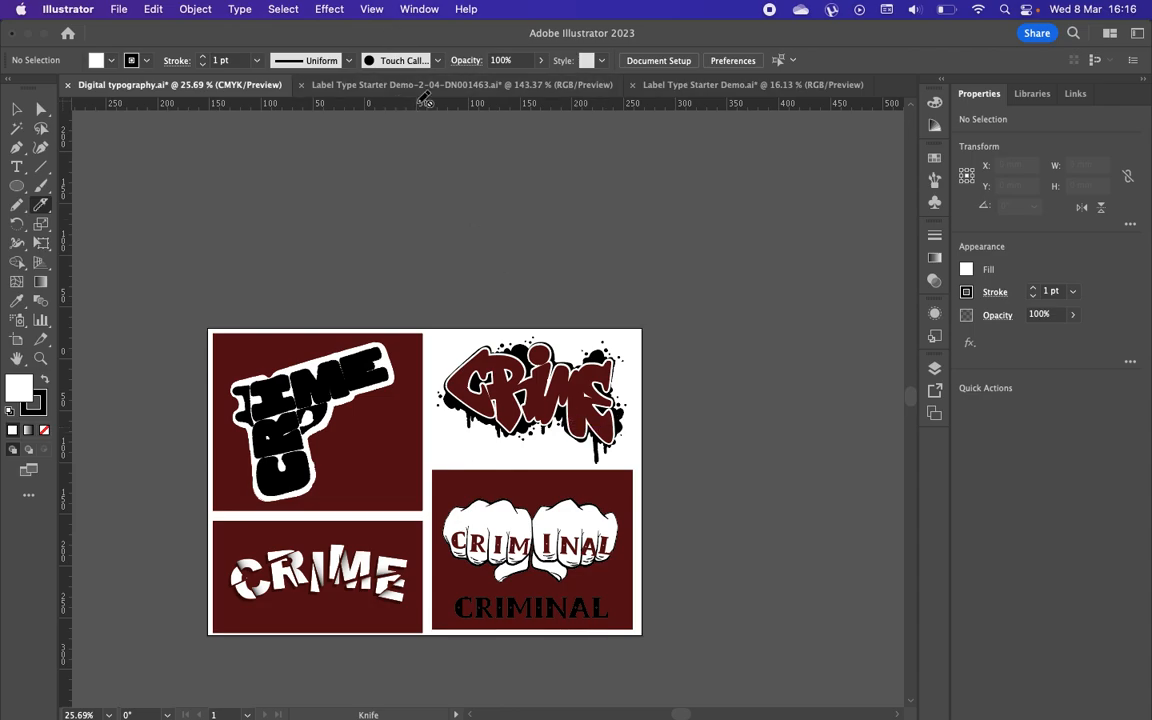
scroll(650, 192, "up", 2)
scroll(450, 558, "down", 3)
scroll(450, 558, "left", 3)
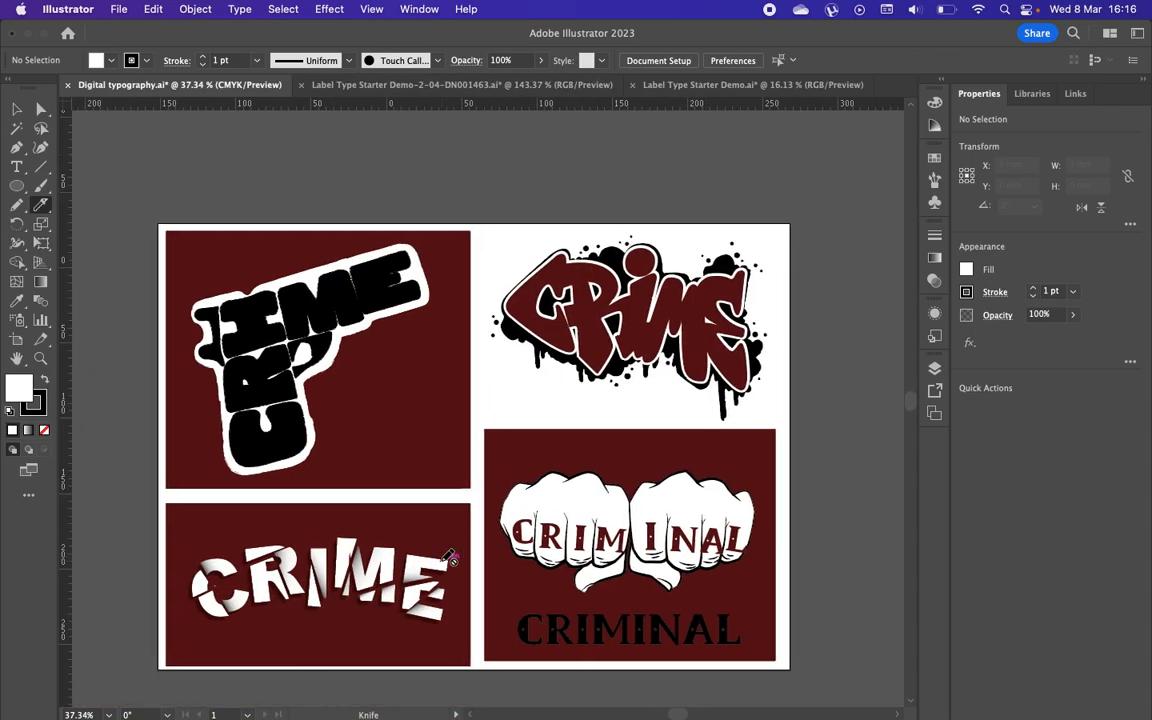
scroll(450, 558, "up", 3)
scroll(450, 558, "down", 3)
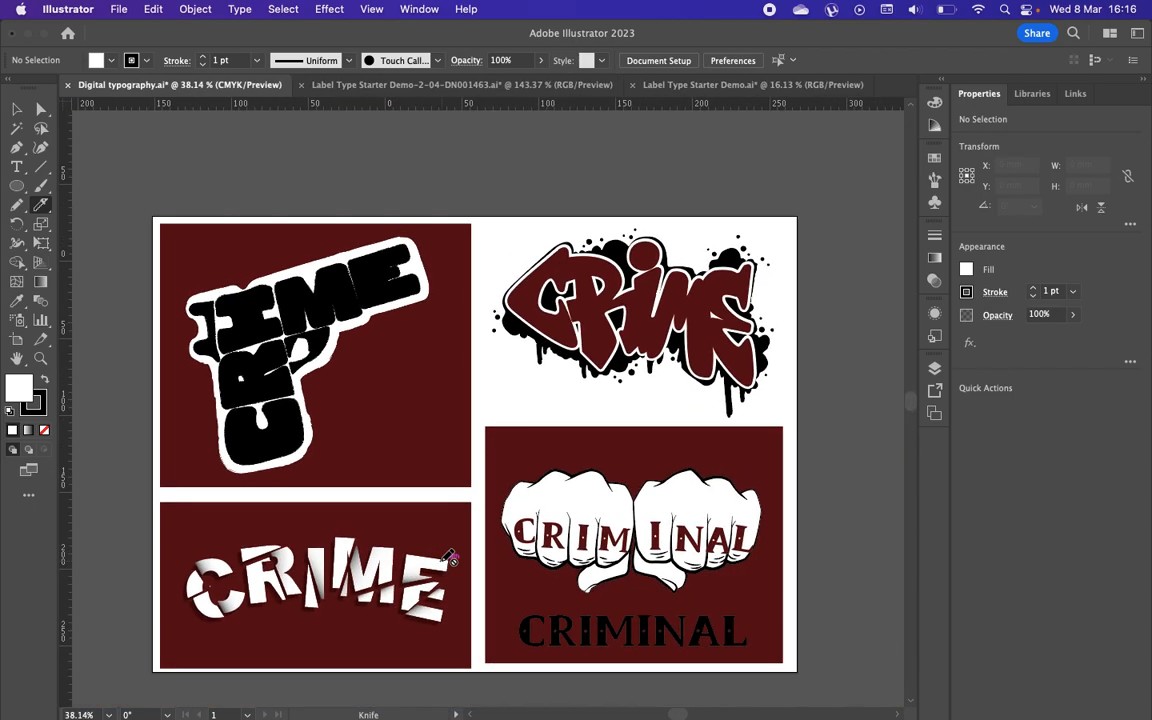
Step: Switch to the Label Type Starter Demo.ai document and compare the black and orange LIQUID LUCK lettering variations
left_click(775, 89)
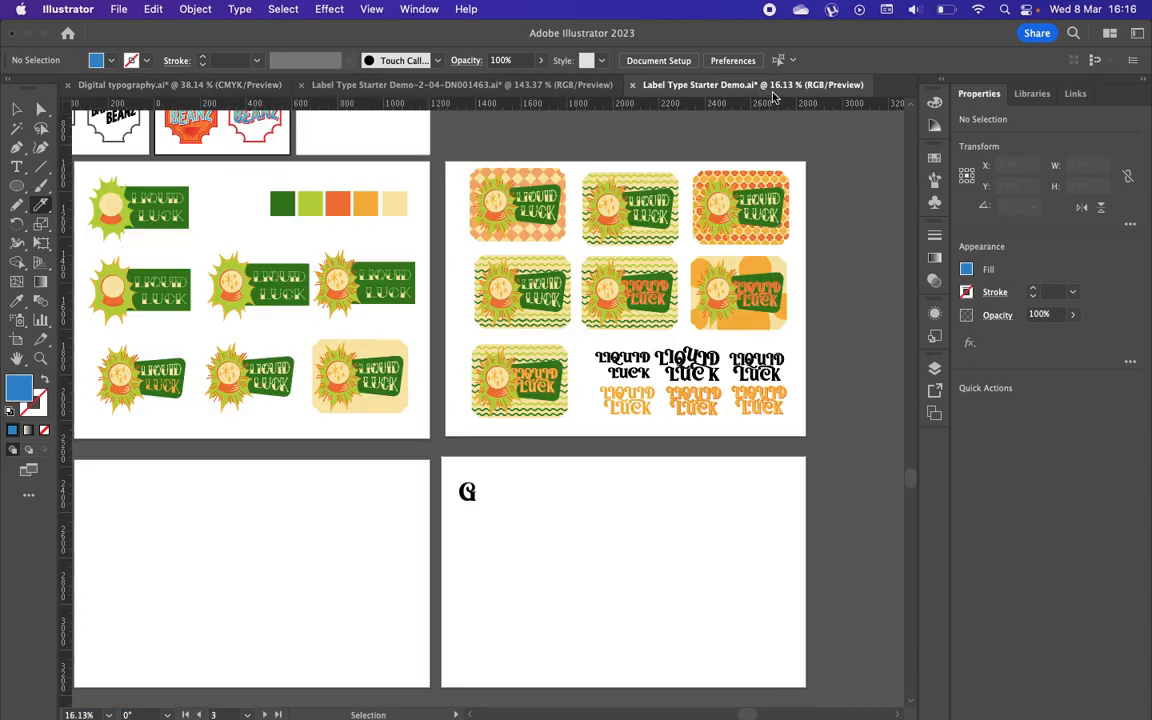
scroll(871, 425, "up", 5)
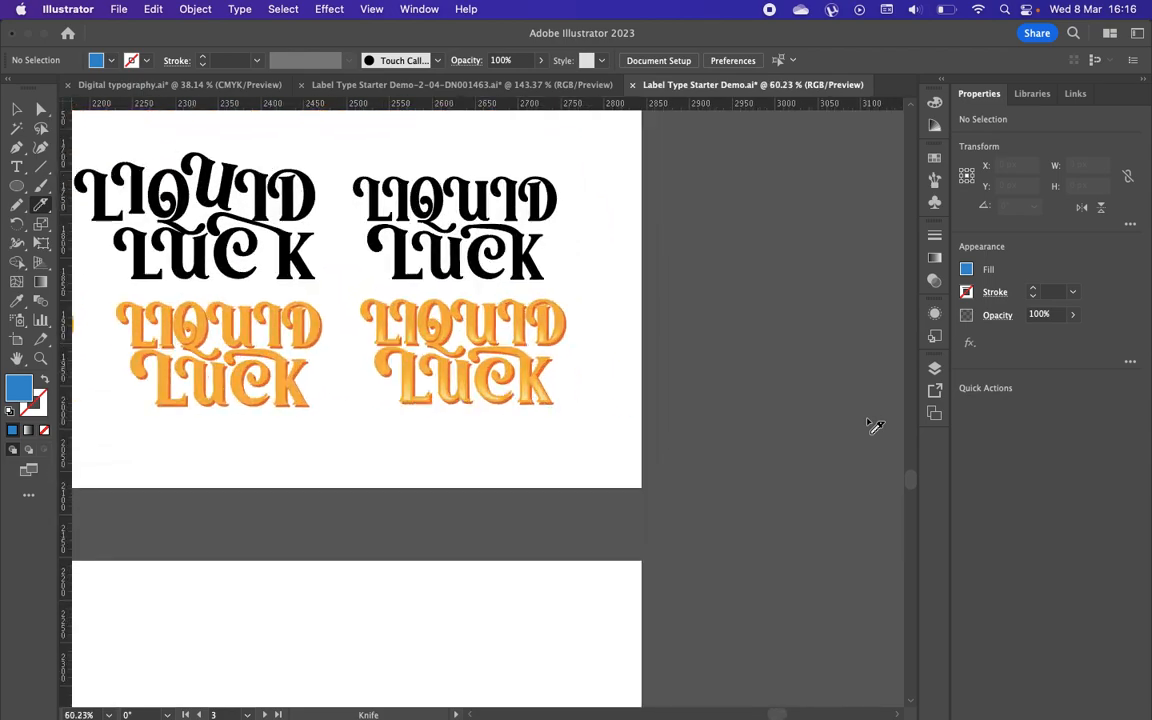
scroll(260, 320, "left", 2)
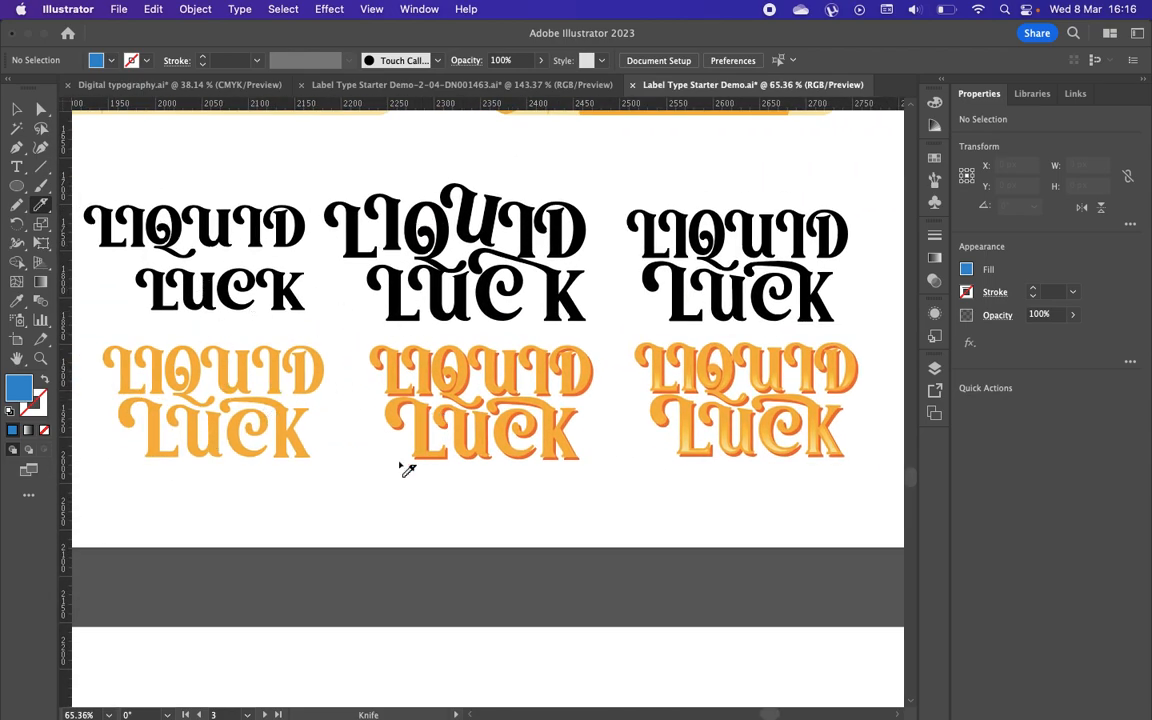
scroll(376, 405, "up", 5)
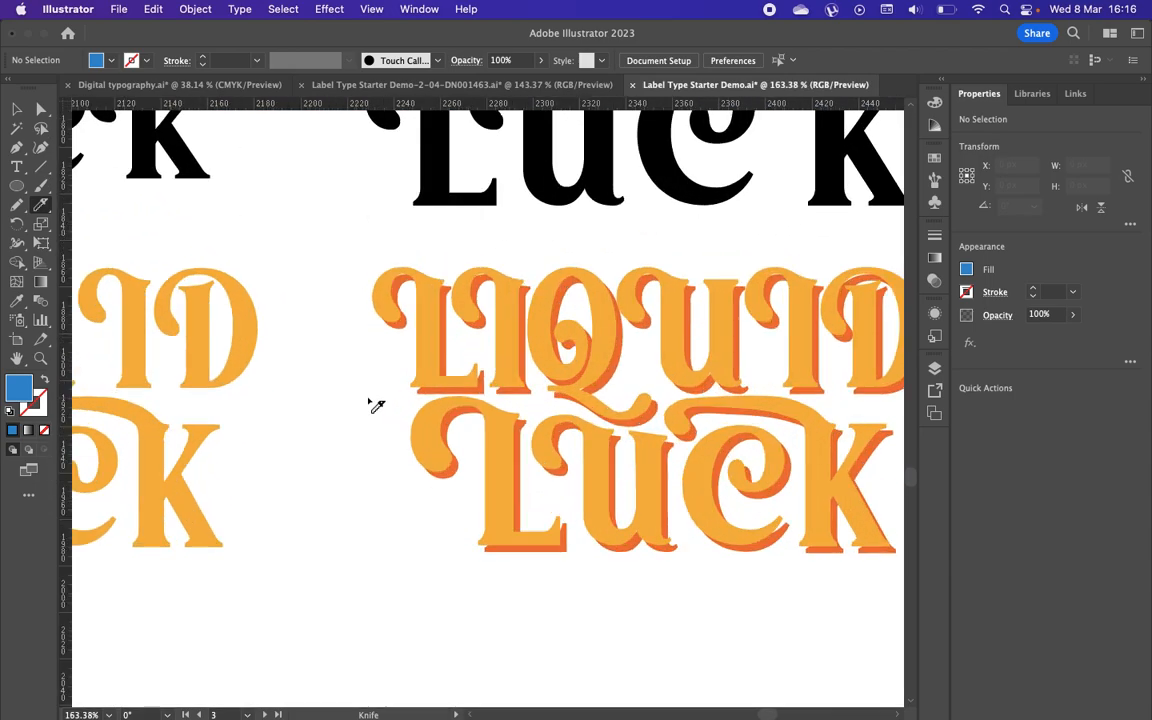
scroll(194, 212, "up", 4)
scroll(194, 212, "left", 3)
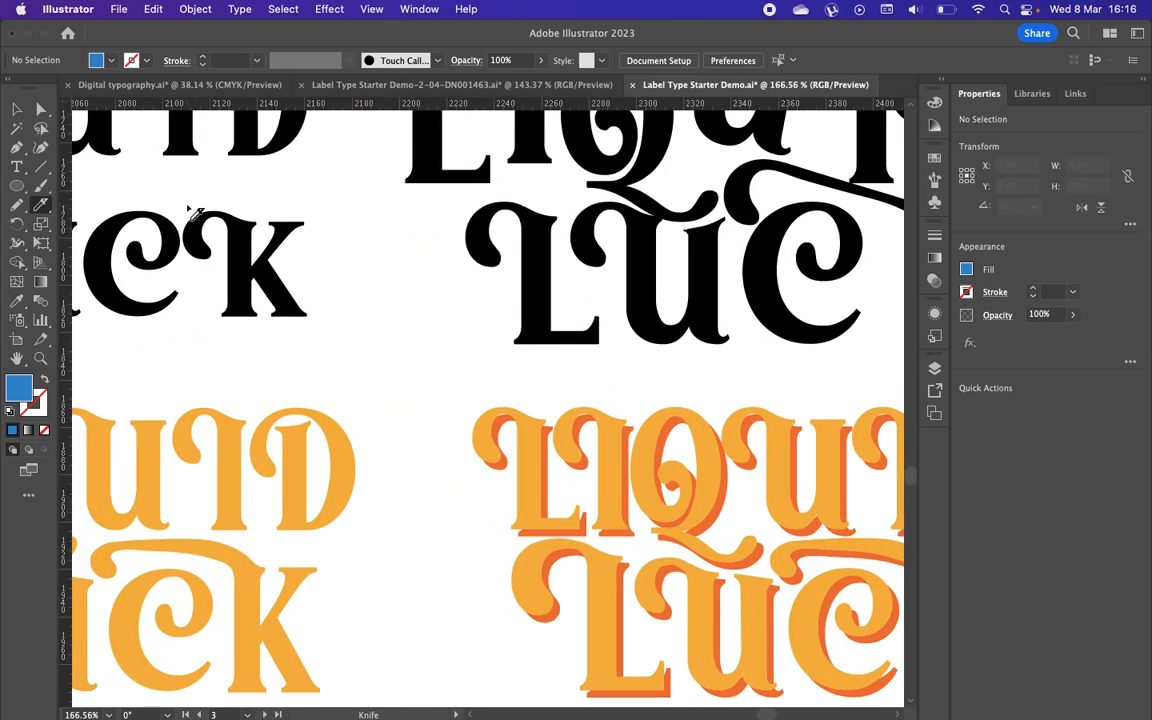
scroll(323, 320, "right", 5)
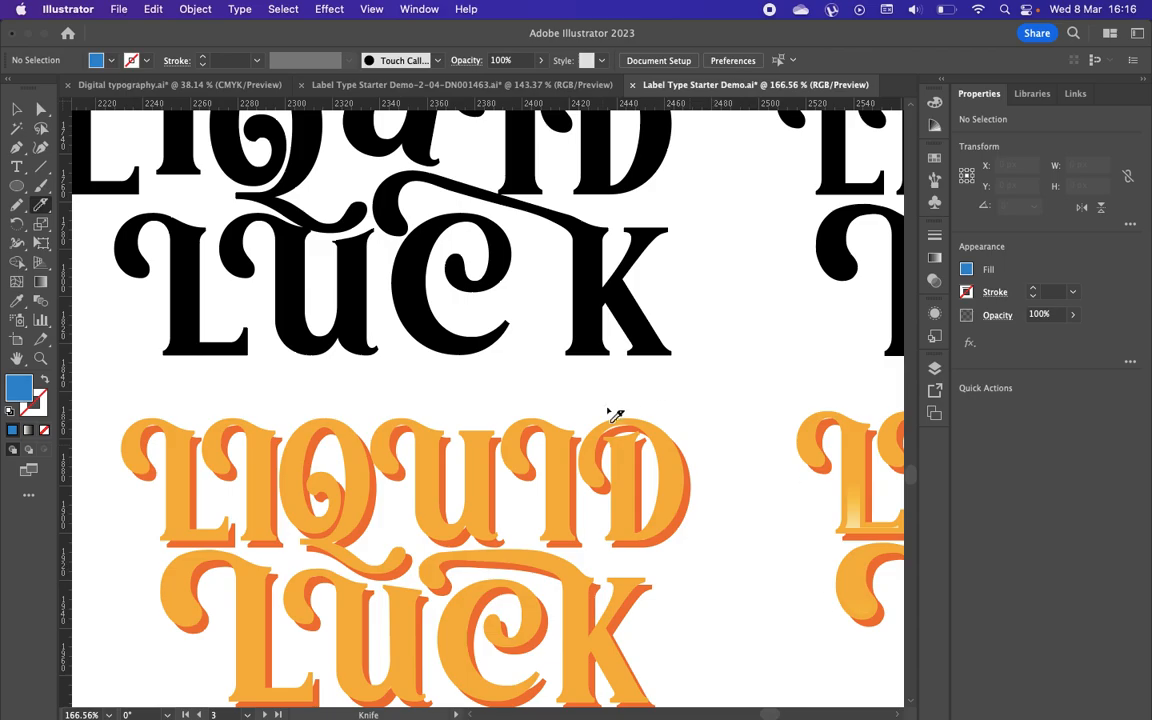
scroll(631, 403, "down", 6)
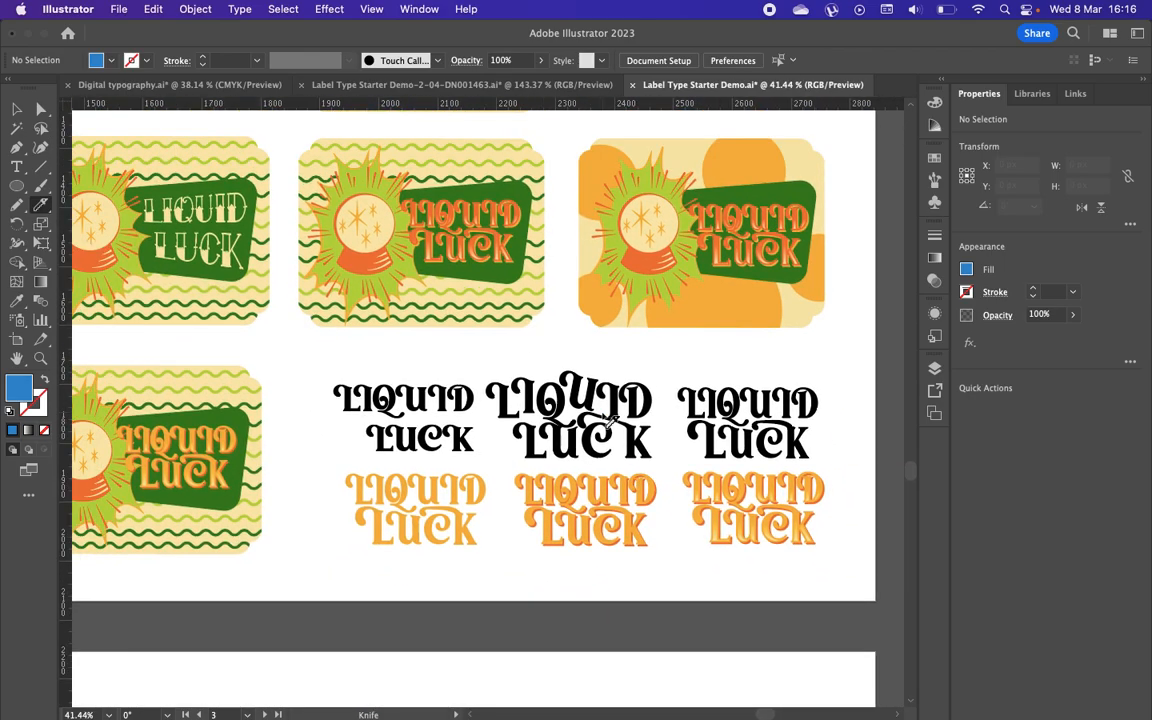
Step: Examine the HEINZ BEANZ label variations, including the decorated lettering on the orange label
scroll(612, 420, "up", 10)
scroll(612, 420, "left", 15)
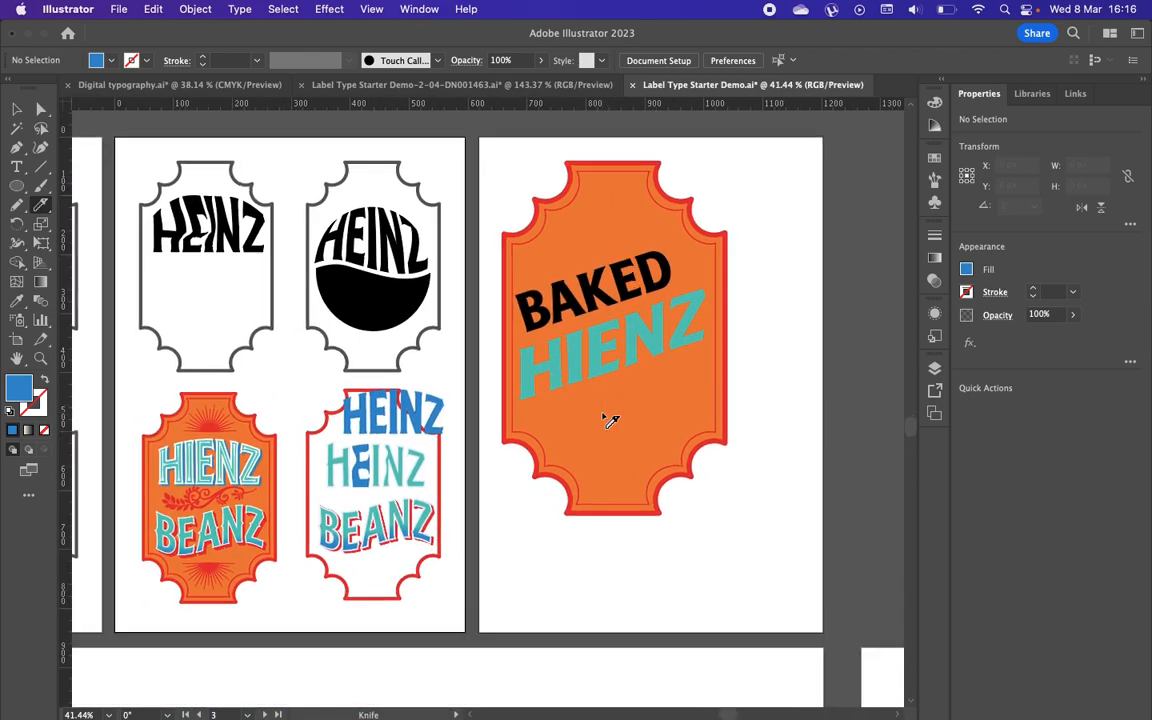
scroll(610, 420, "left", 5)
scroll(610, 420, "up", 1)
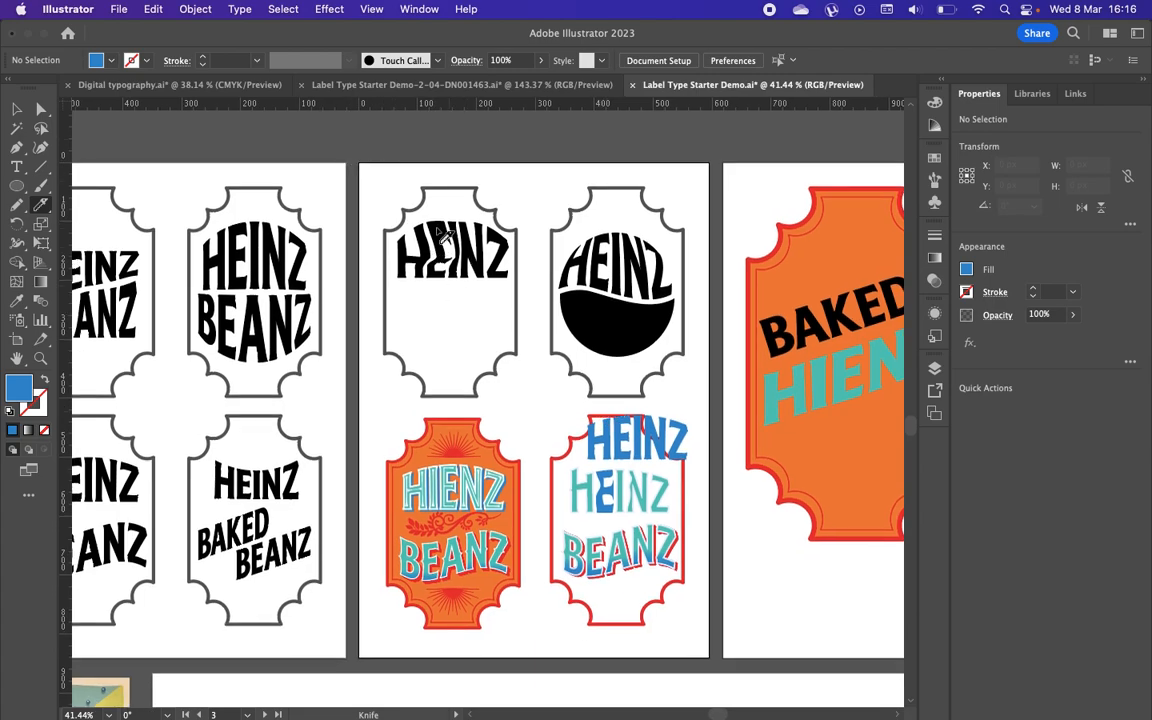
scroll(542, 507, "down", 3)
scroll(542, 507, "up", 5)
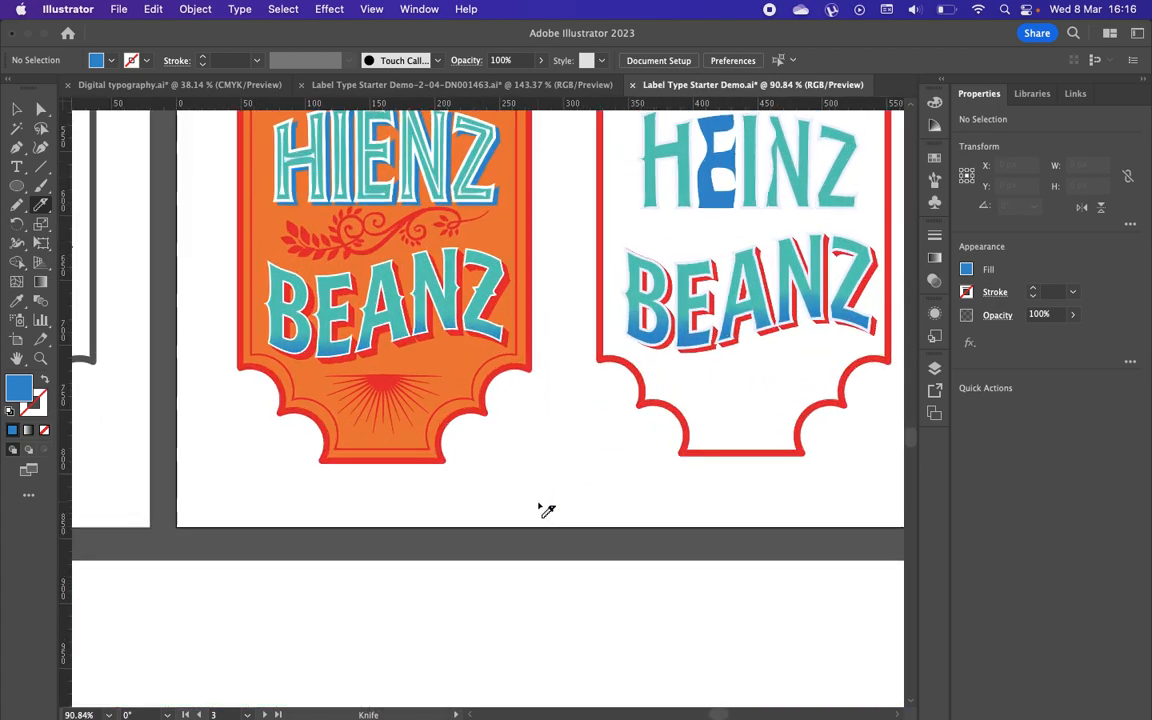
scroll(592, 363, "up", 8)
scroll(592, 363, "left", 2)
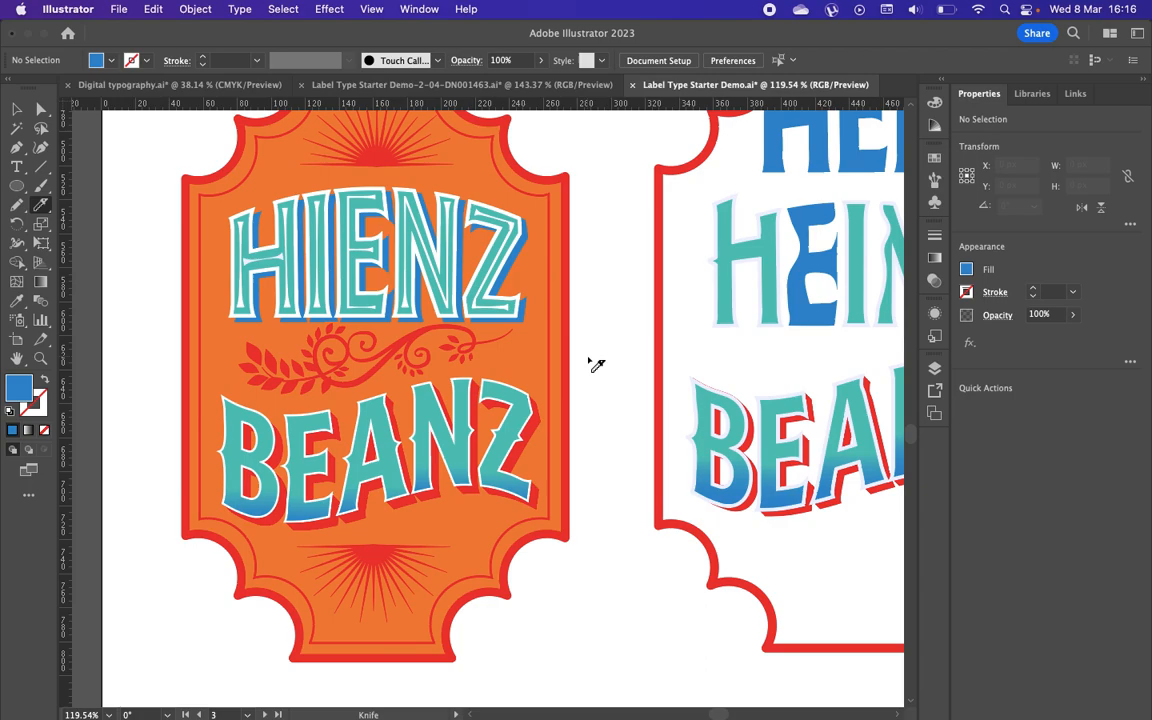